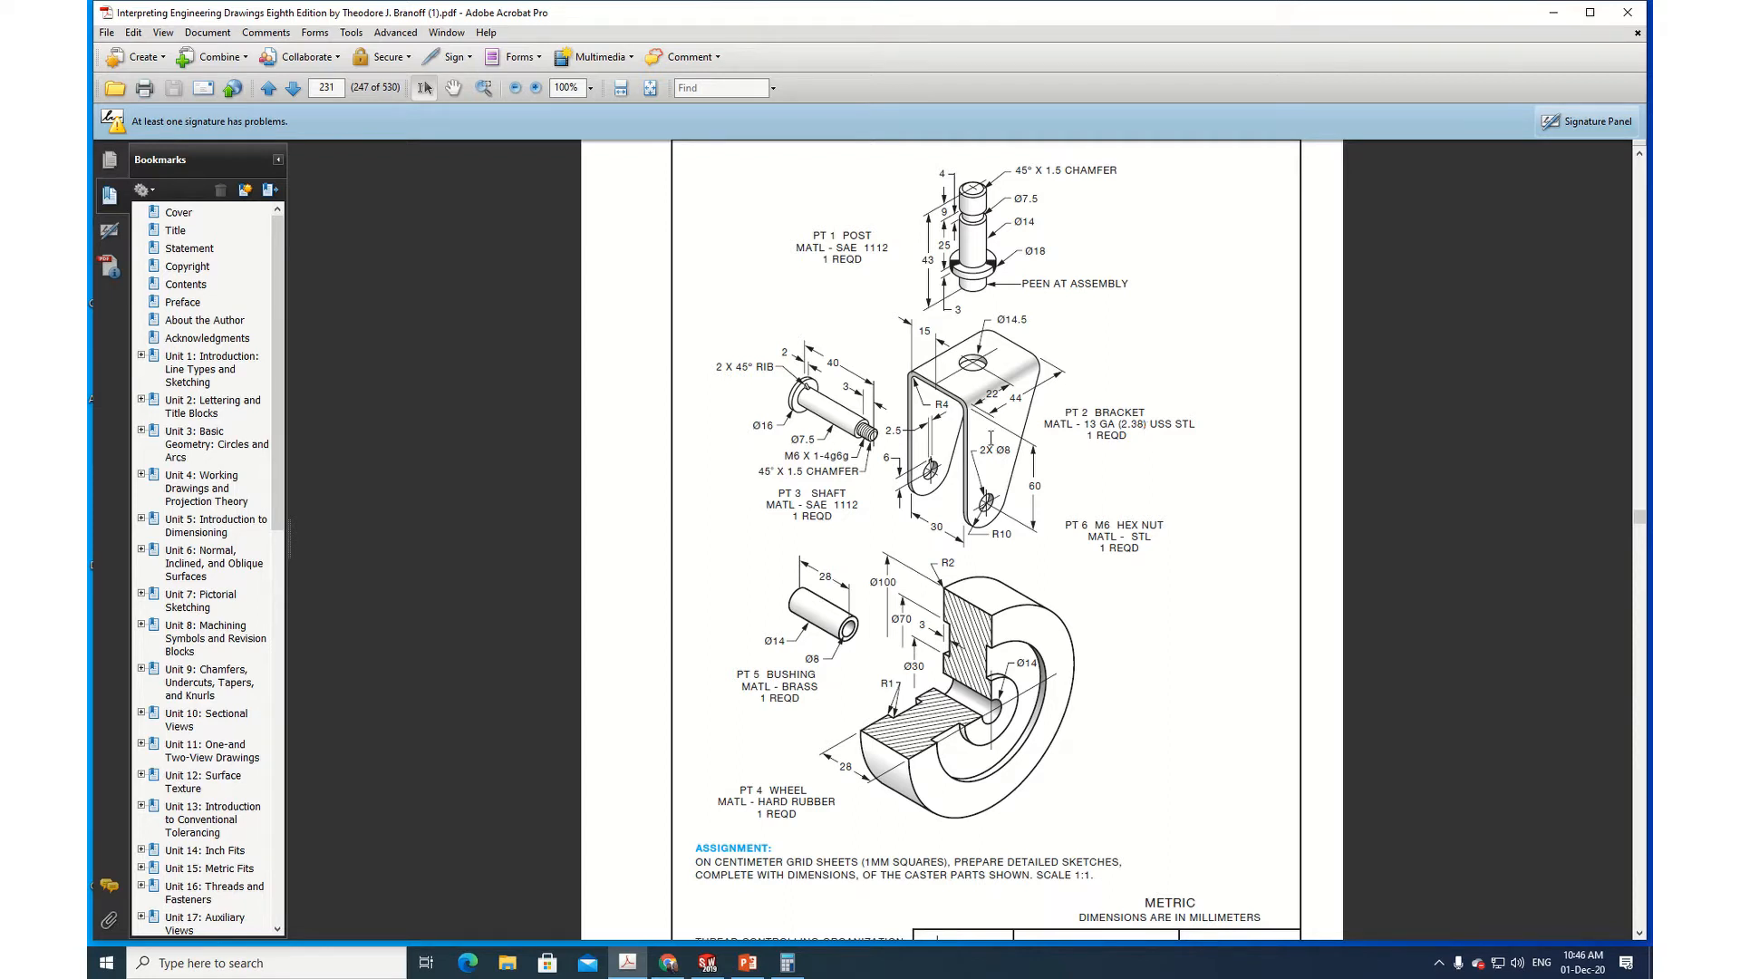
Step: Switch to the browser and view the bend deduction and flat length calculator's diagram and entry fields
{"action": "left_click", "coordinate": [668, 963]}
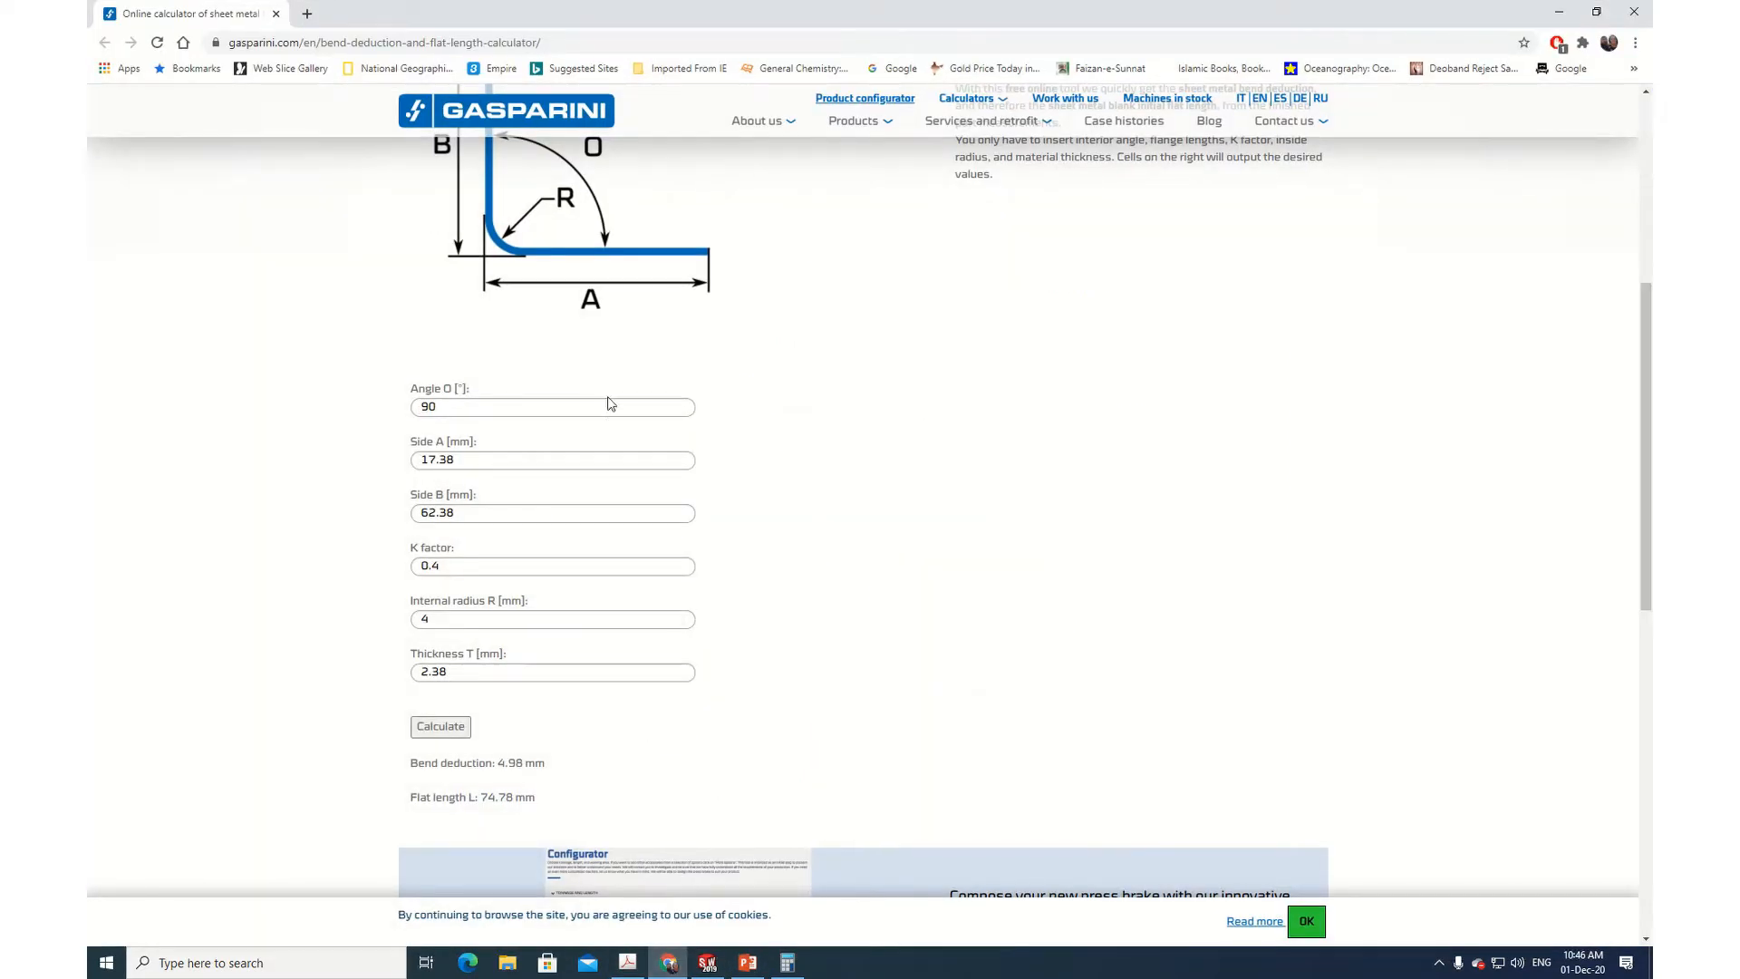
{"action": "scroll", "coordinate": [611, 403], "scroll_direction": "up", "scroll_amount": 5}
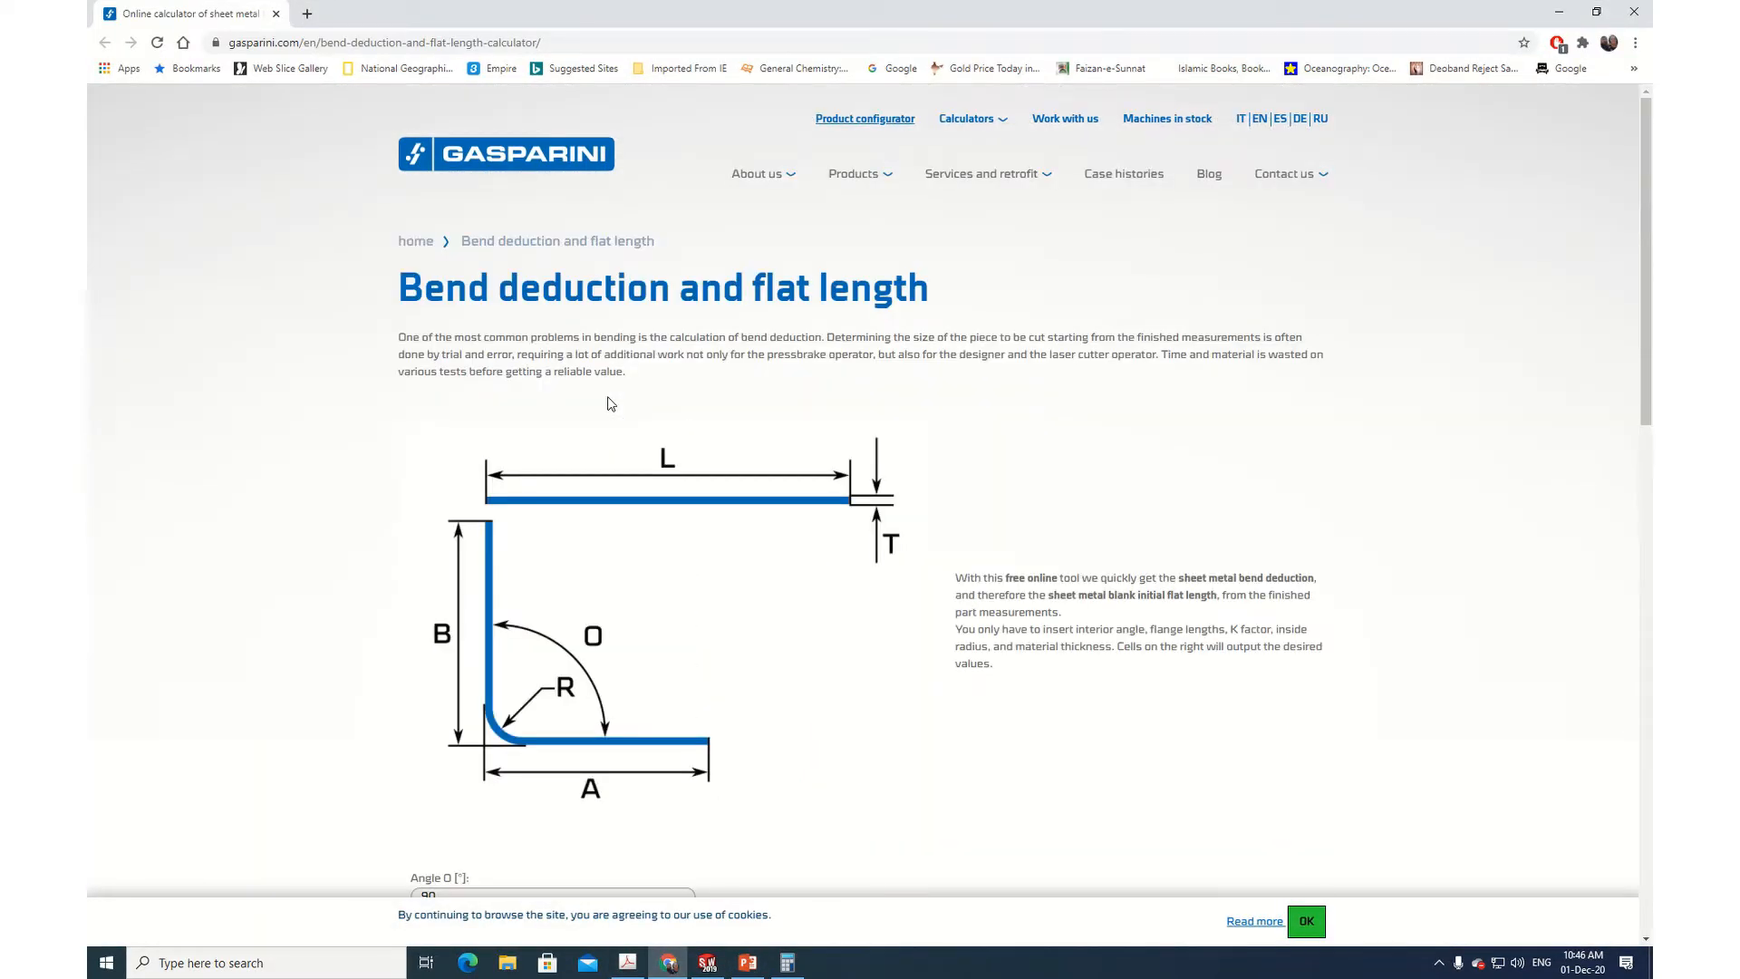
{"action": "scroll", "coordinate": [611, 404], "scroll_direction": "down", "scroll_amount": 3}
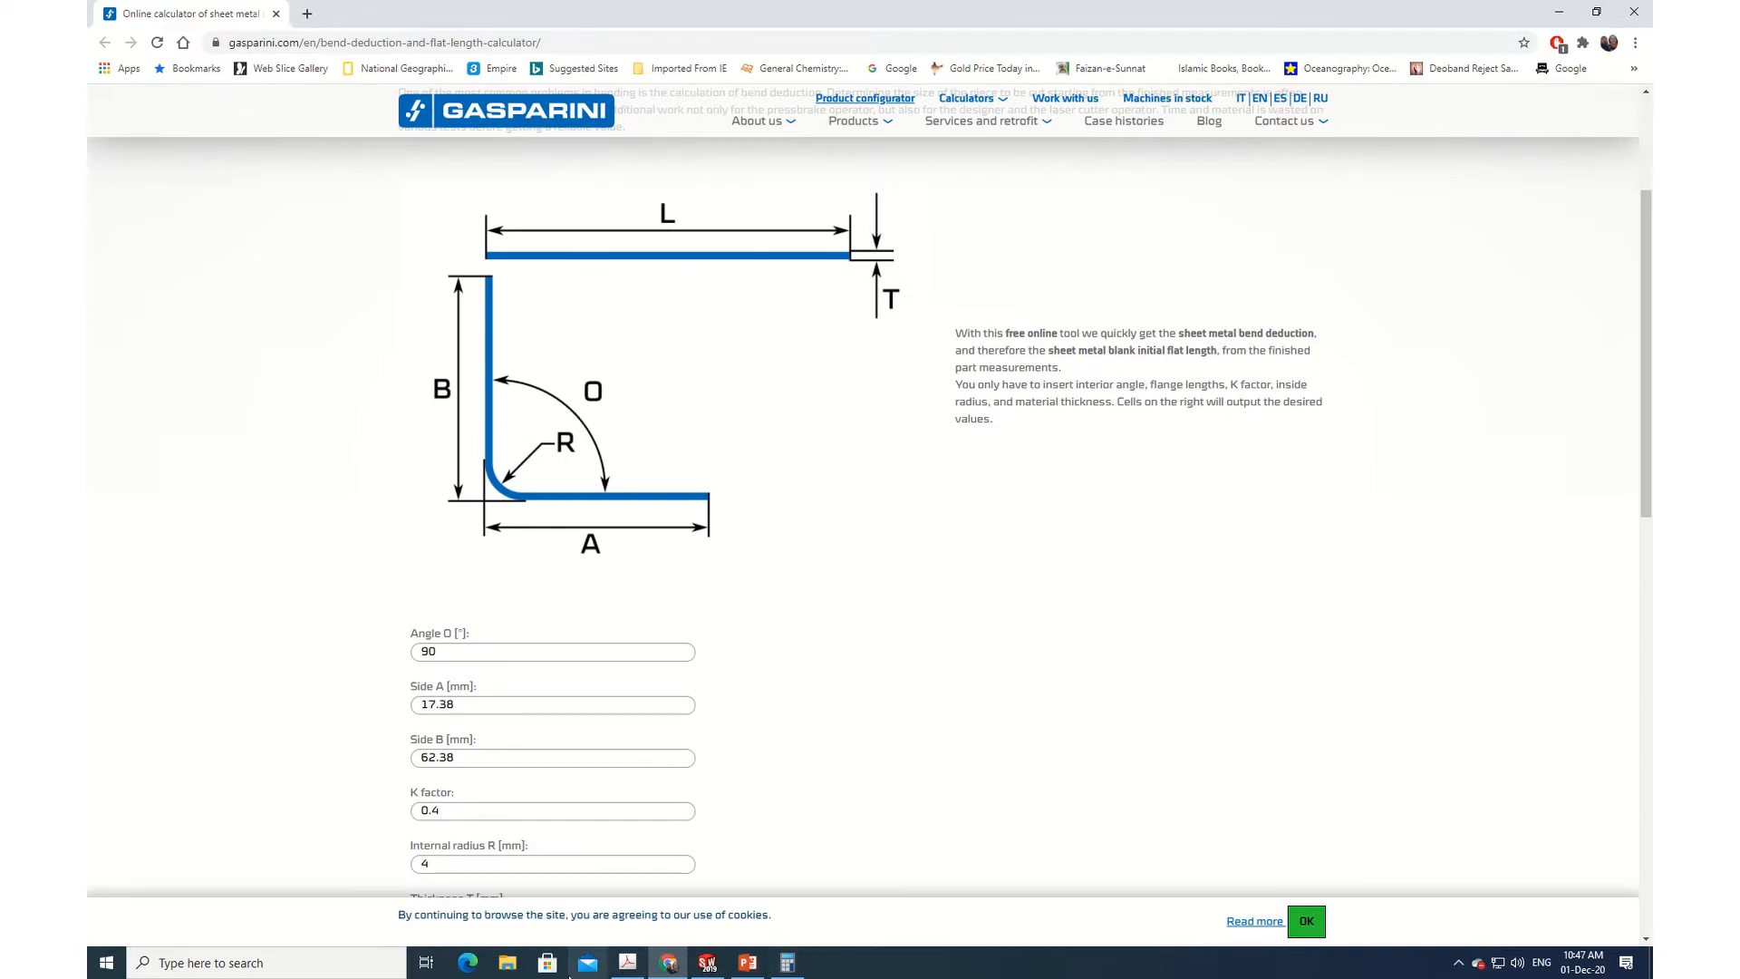
Step: Switch to the PDF in Adobe Acrobat and enlarge the PT 2 bracket drawing to 200%
{"action": "left_click", "coordinate": [625, 862]}
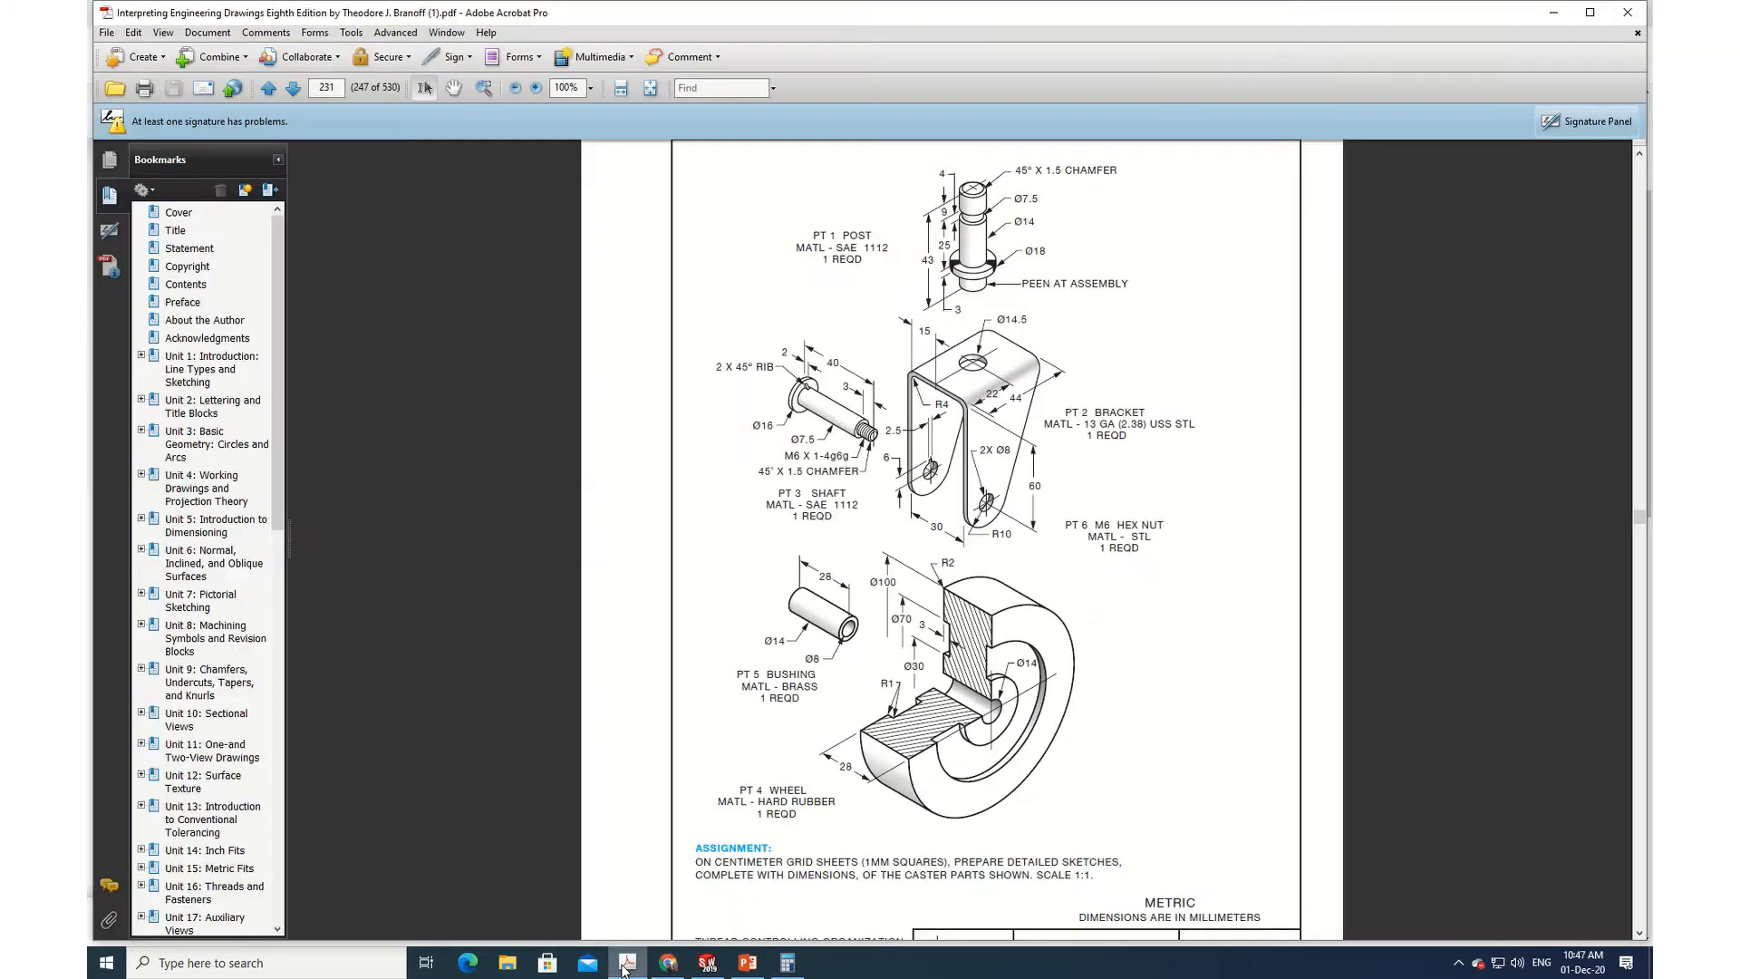
{"action": "left_click", "coordinate": [591, 89]}
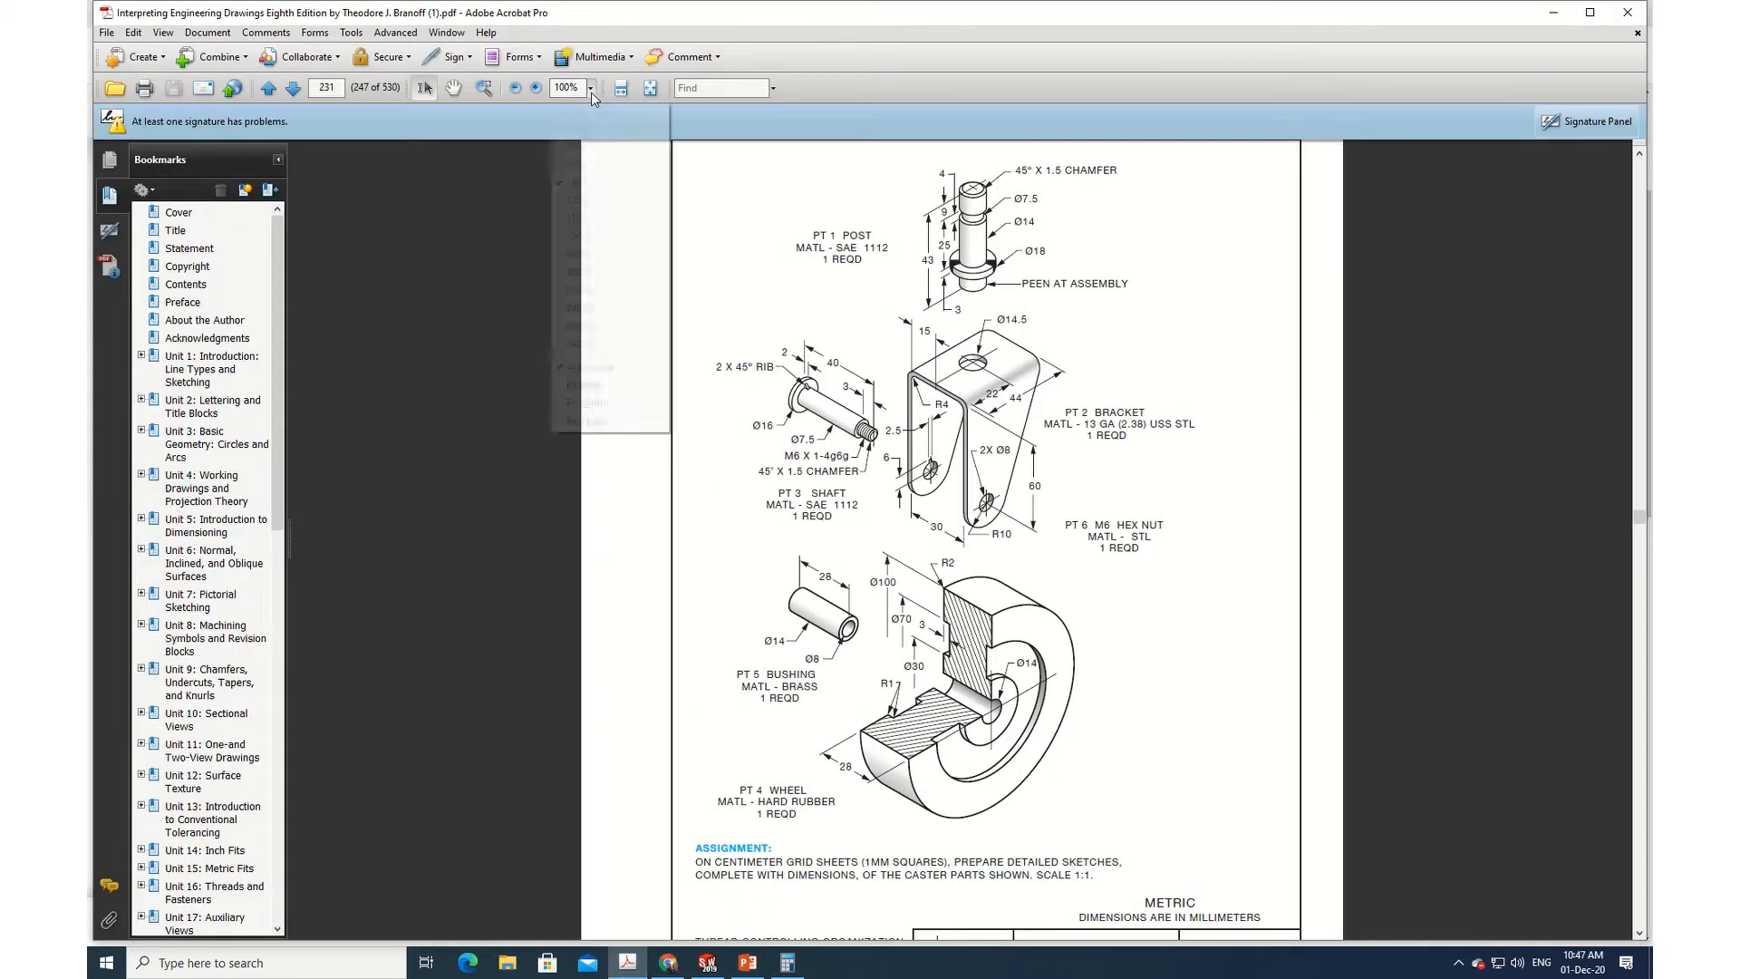
{"action": "left_click", "coordinate": [581, 219]}
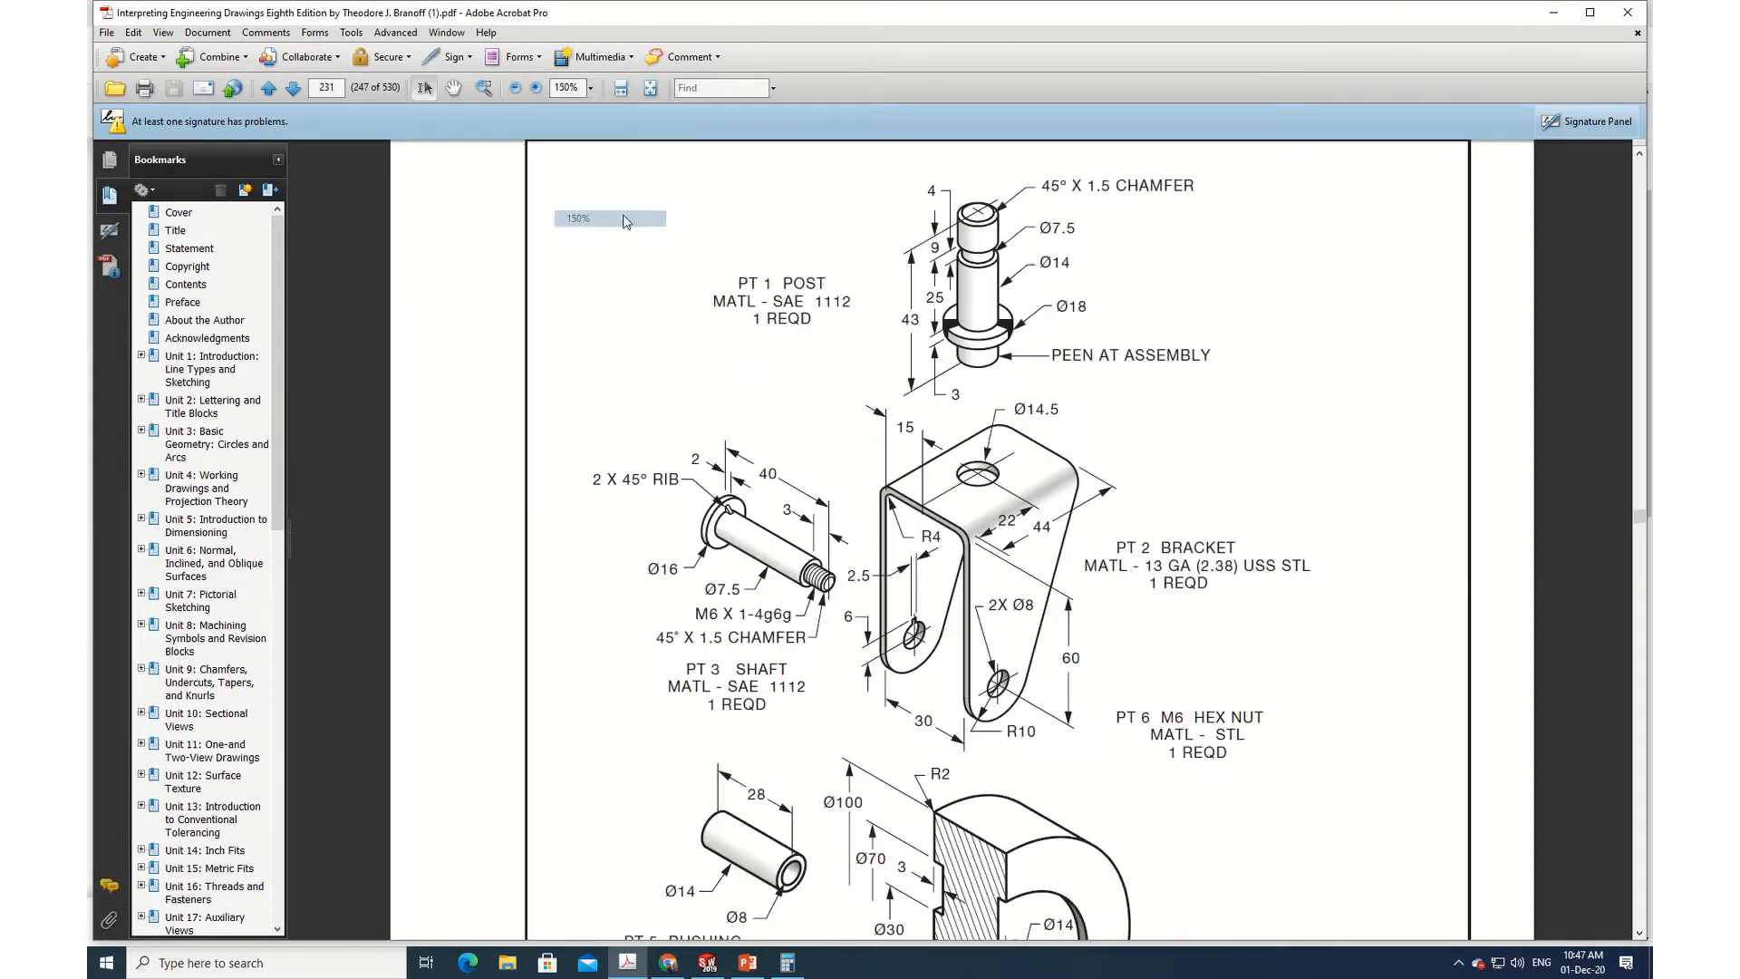
{"action": "left_click", "coordinate": [591, 88]}
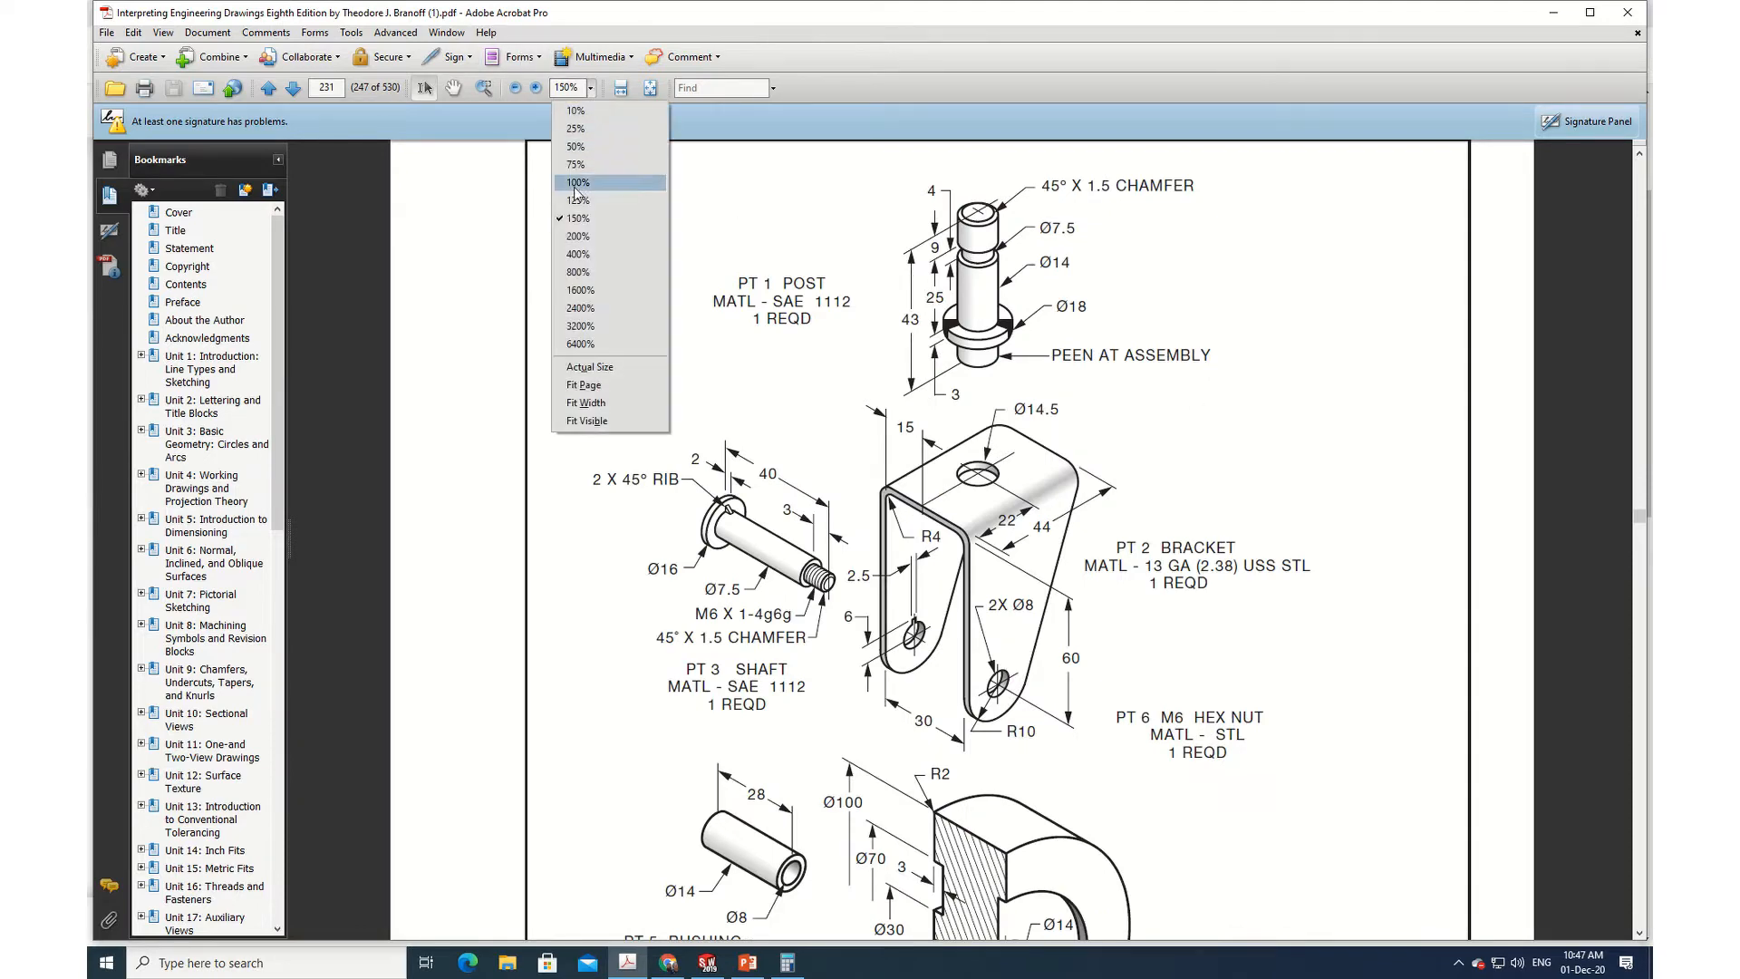
{"action": "left_click", "coordinate": [578, 235]}
{"action": "scroll", "coordinate": [1296, 745], "scroll_direction": "down", "scroll_amount": 2}
{"action": "scroll", "coordinate": [1296, 745], "scroll_direction": "down", "scroll_amount": 2}
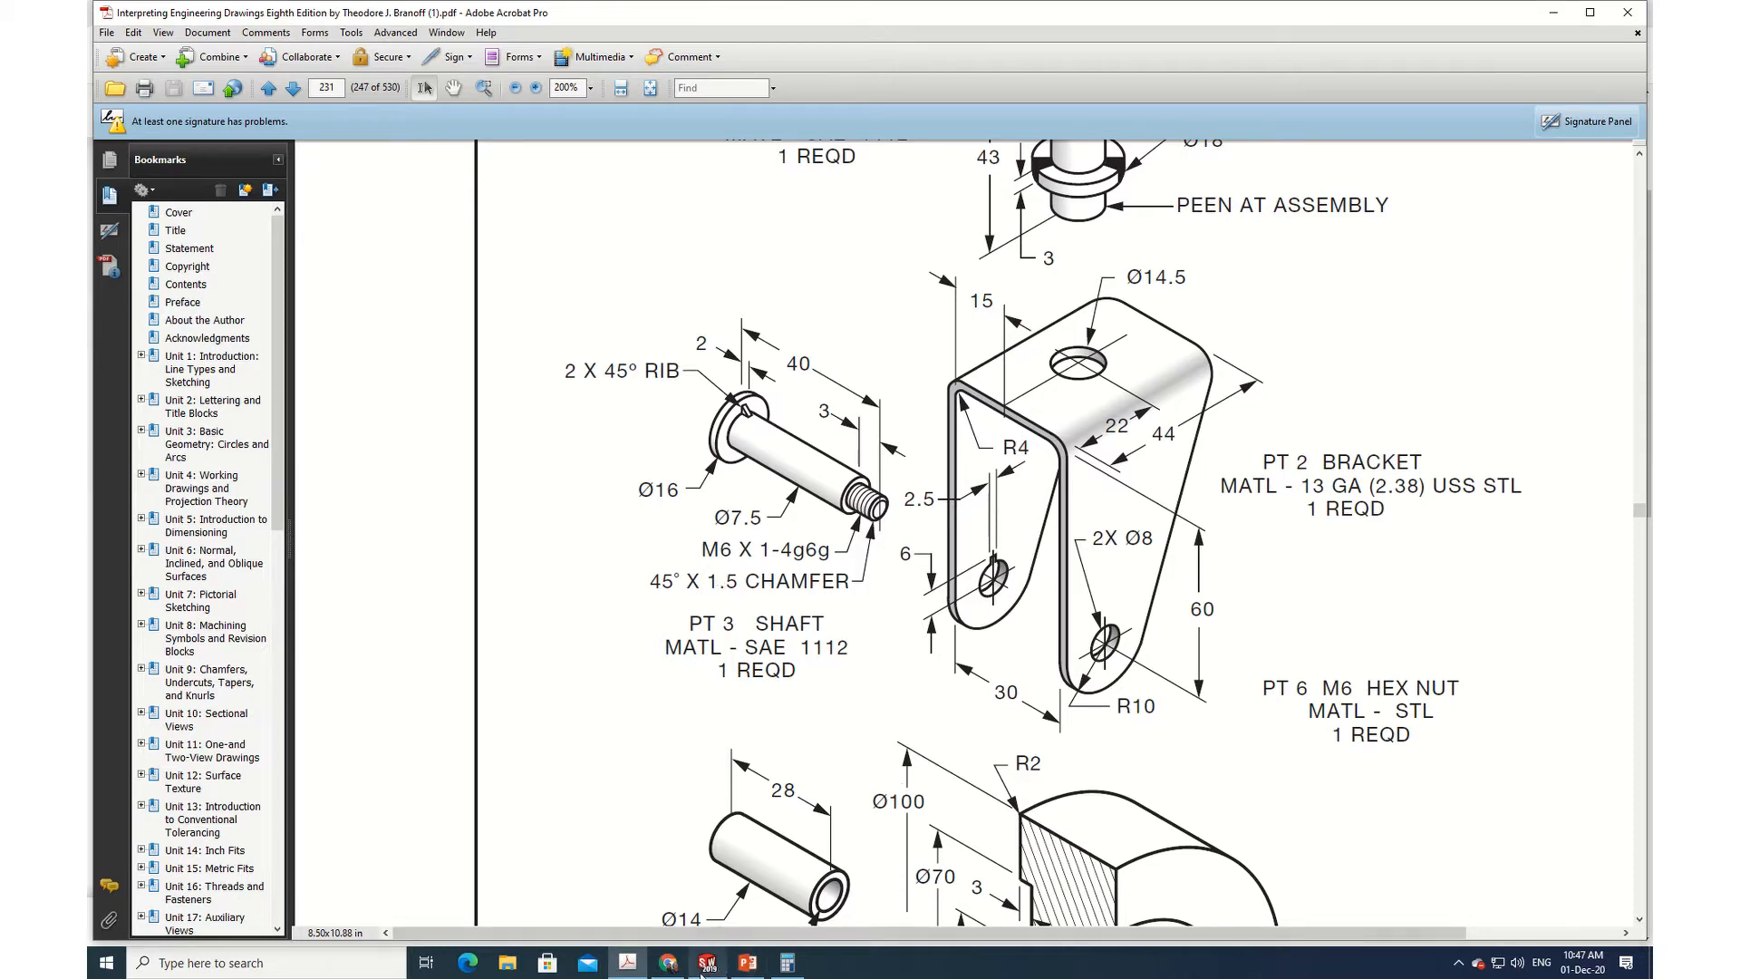
Step: Compare the bracket drawing's dimensions with the diagram and entry fields of the bend calculator in the browser
{"action": "left_click", "coordinate": [668, 963]}
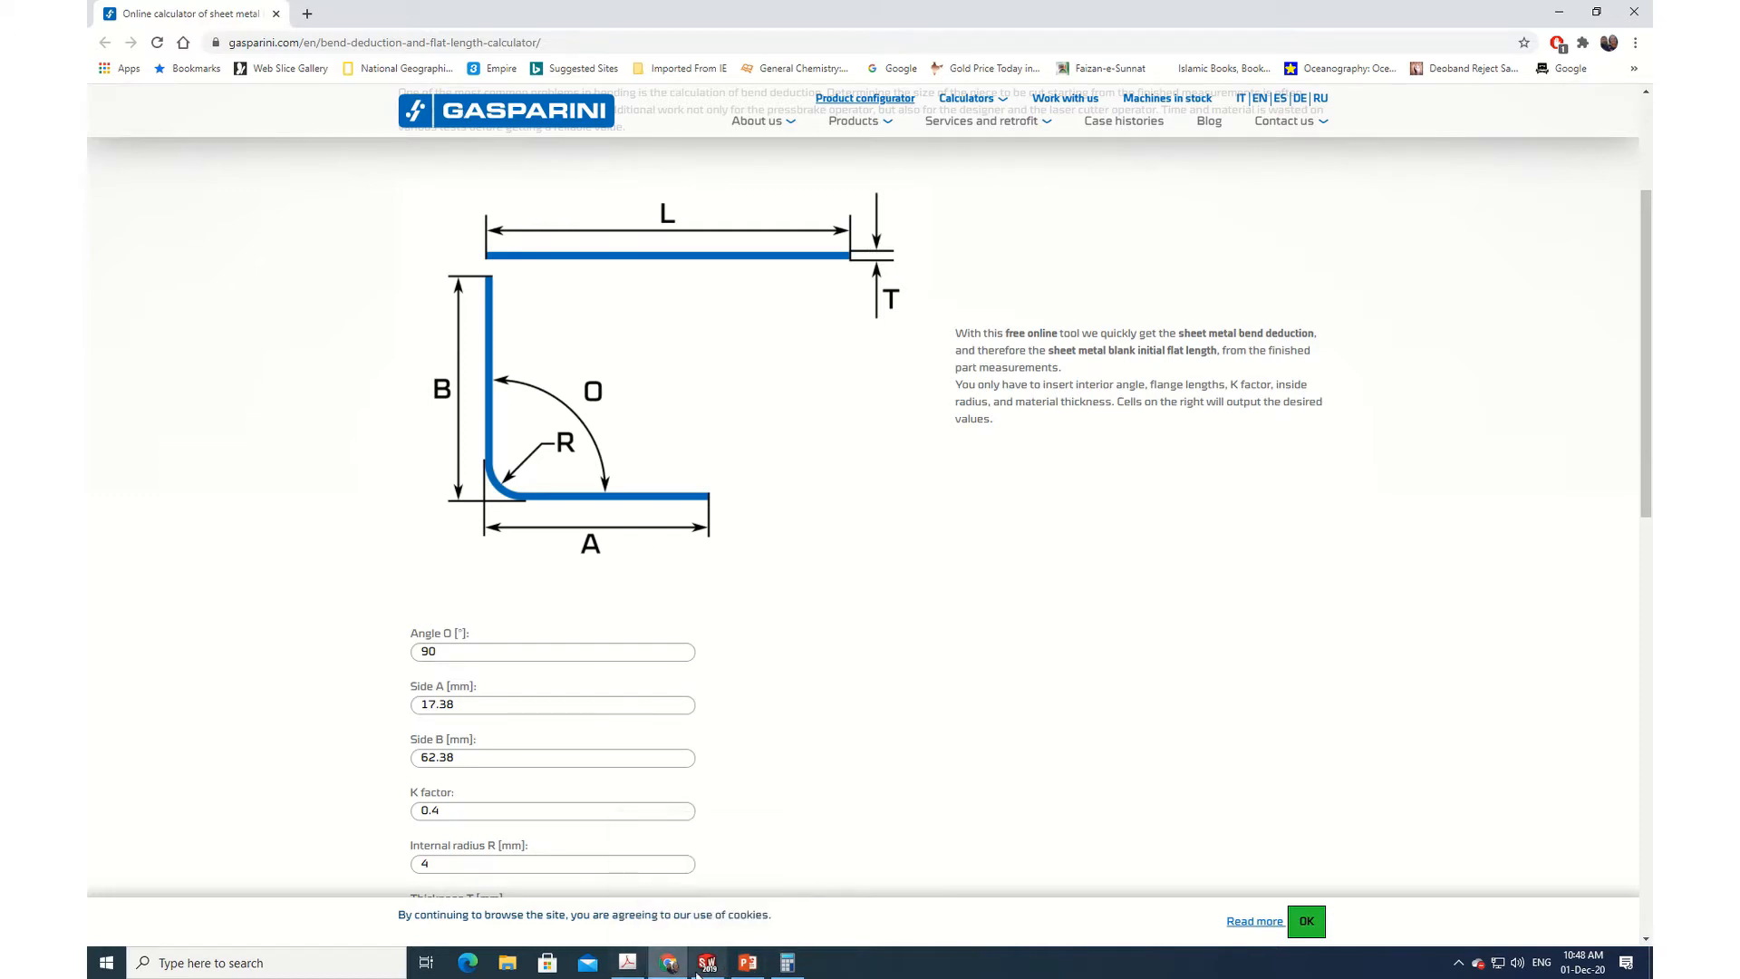
{"action": "left_click", "coordinate": [668, 967]}
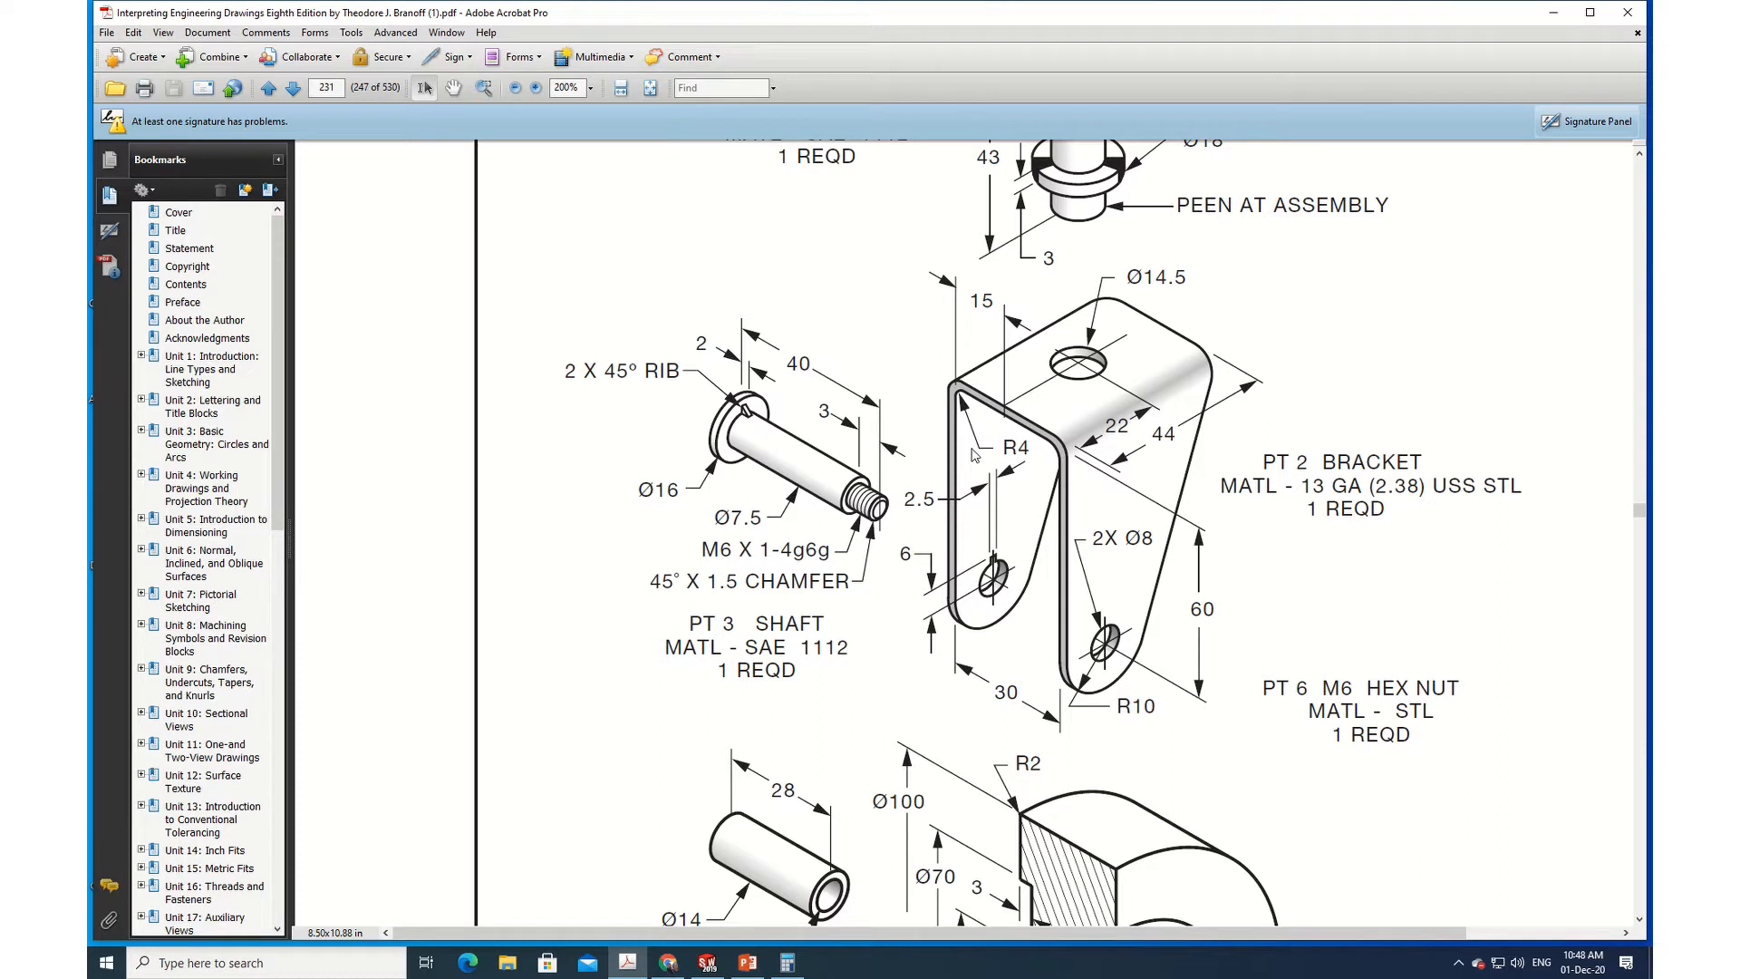
{"action": "left_click", "coordinate": [668, 966]}
{"action": "scroll", "coordinate": [734, 610], "scroll_direction": "down", "scroll_amount": 3}
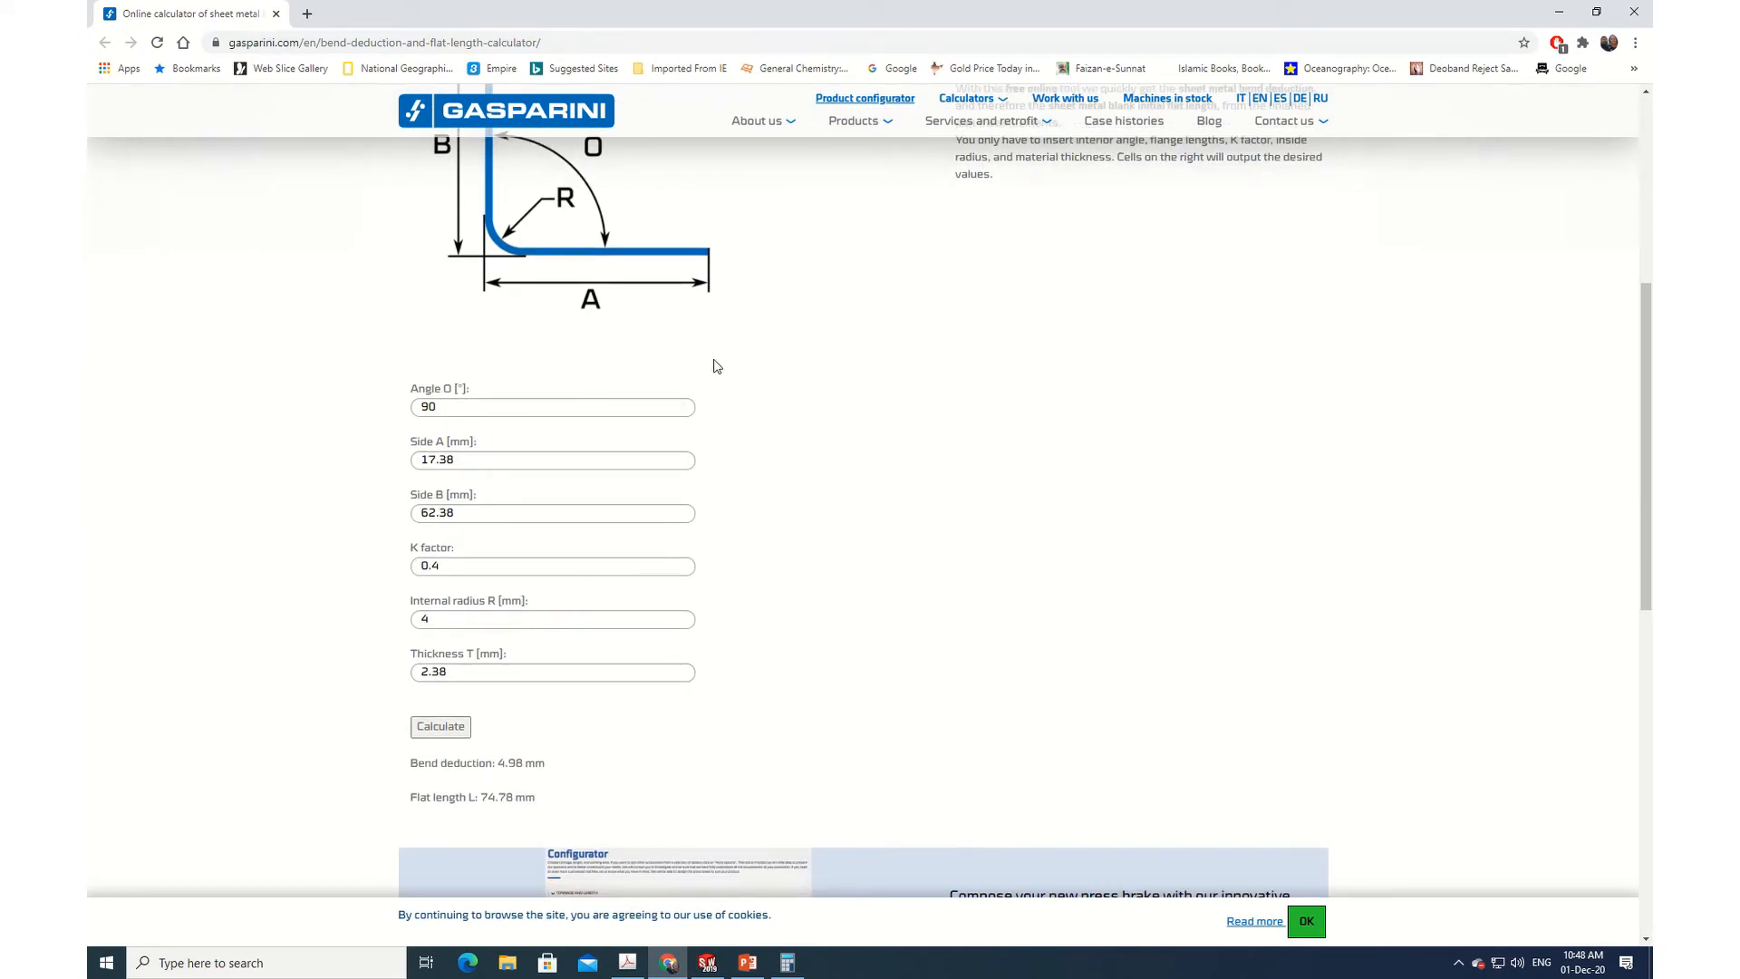
{"action": "scroll", "coordinate": [716, 362], "scroll_direction": "up", "scroll_amount": 2}
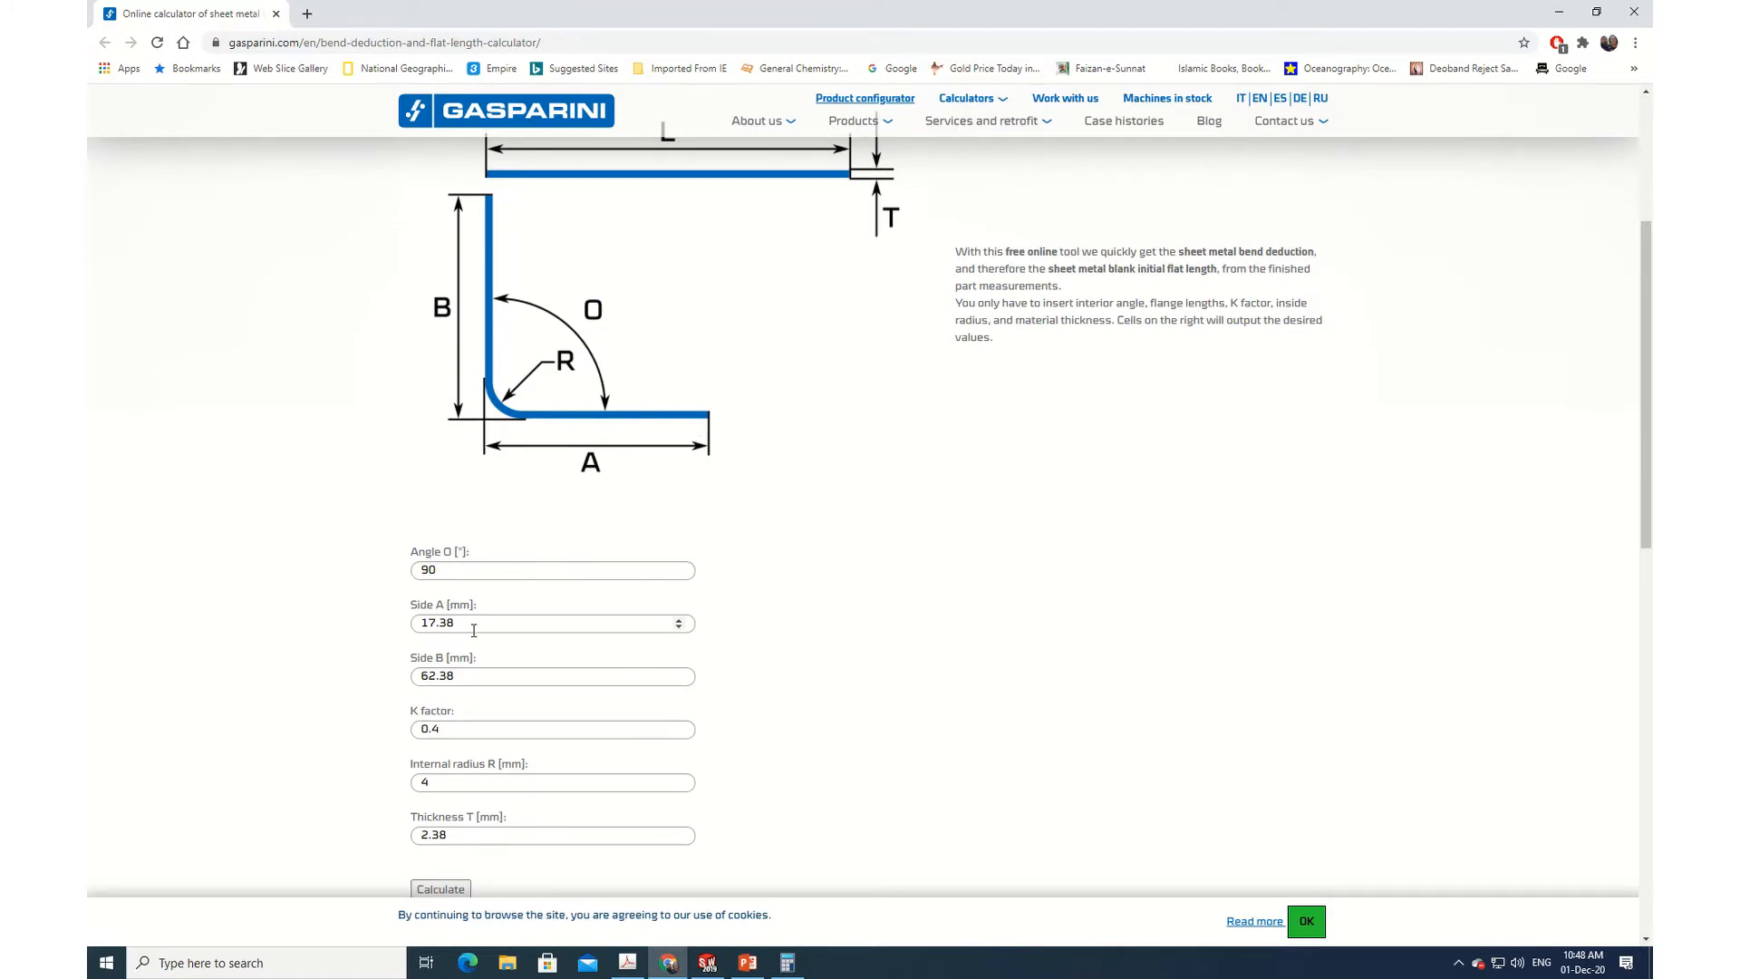
Step: Enter 17.38 mm for side A and 62.38 mm for side B in the bend calculator, checking against the bracket drawing
{"action": "left_click_drag", "start_coordinate": [472, 626], "coordinate": [365, 630]}
{"action": "type", "text": "17"}
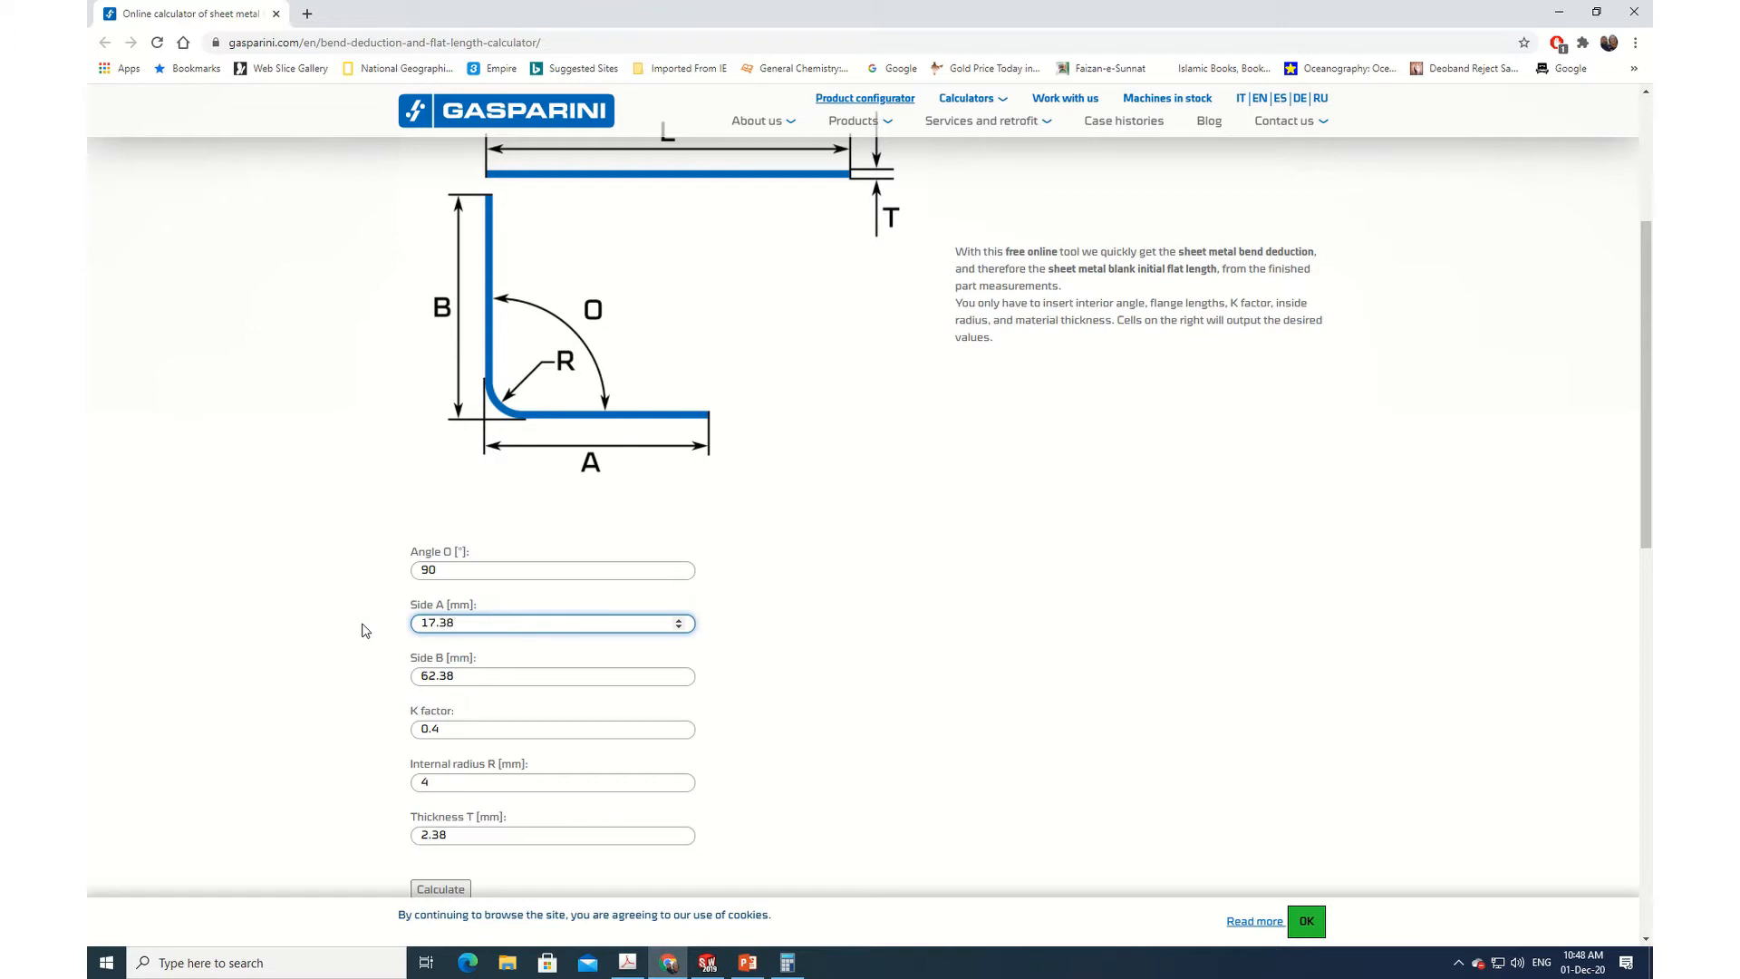
{"action": "left_click", "coordinate": [343, 703]}
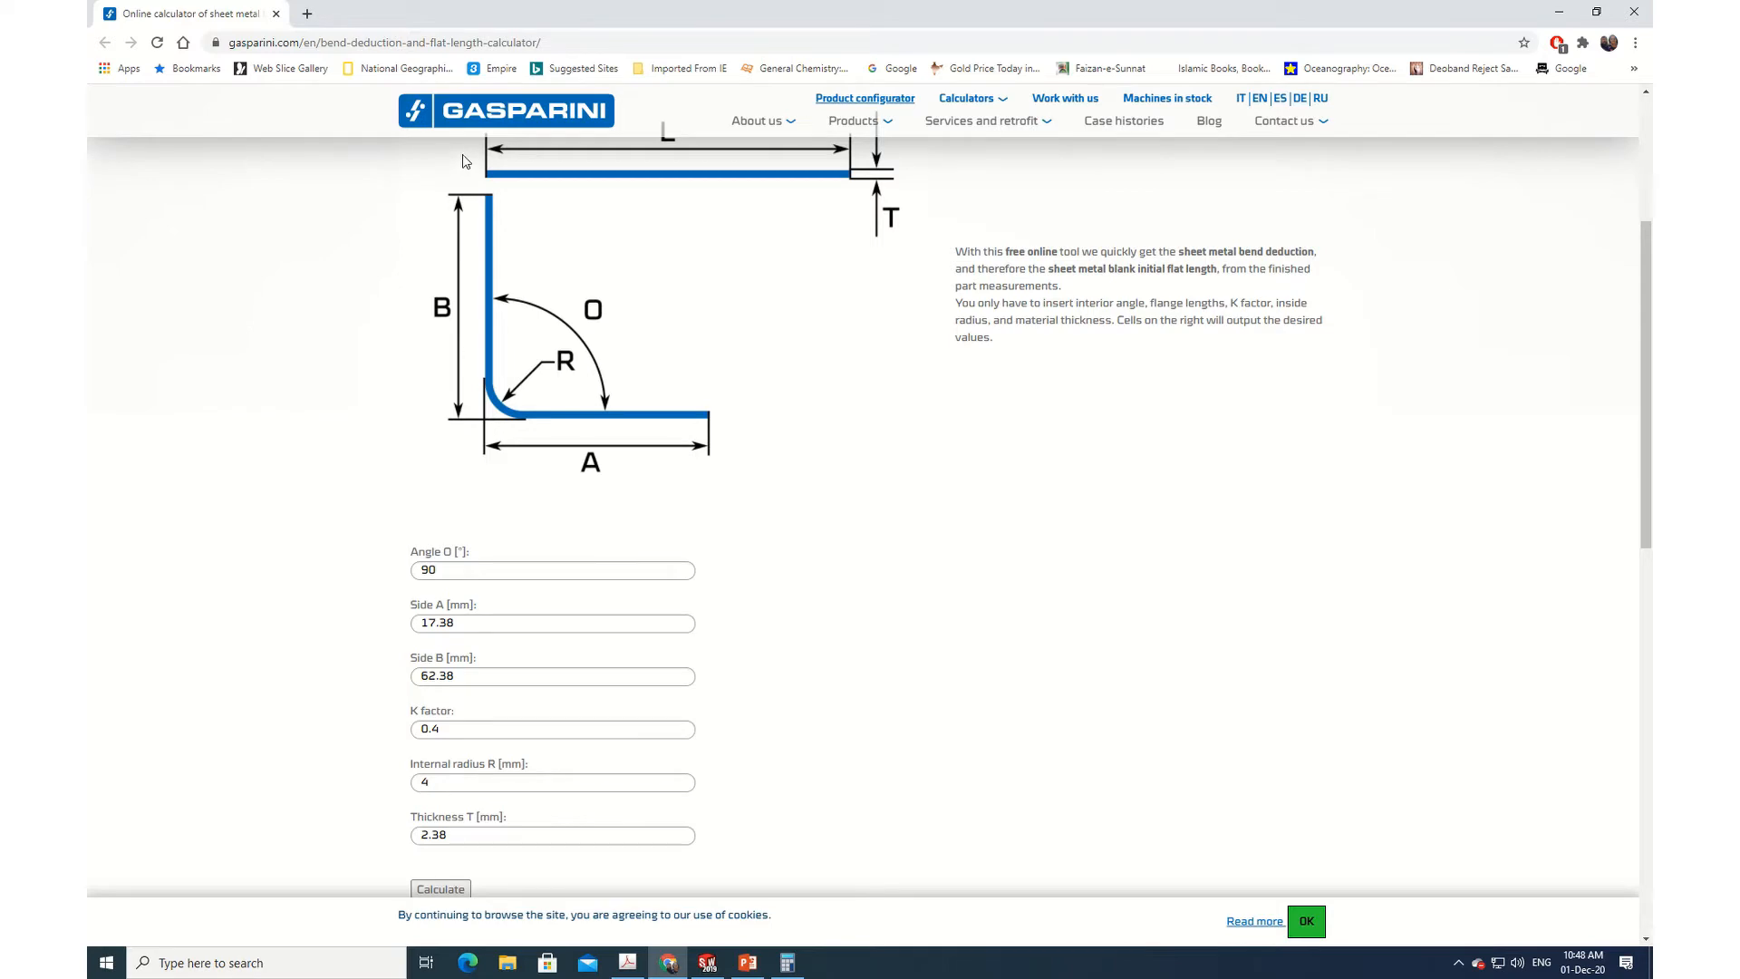
{"action": "left_click", "coordinate": [627, 963]}
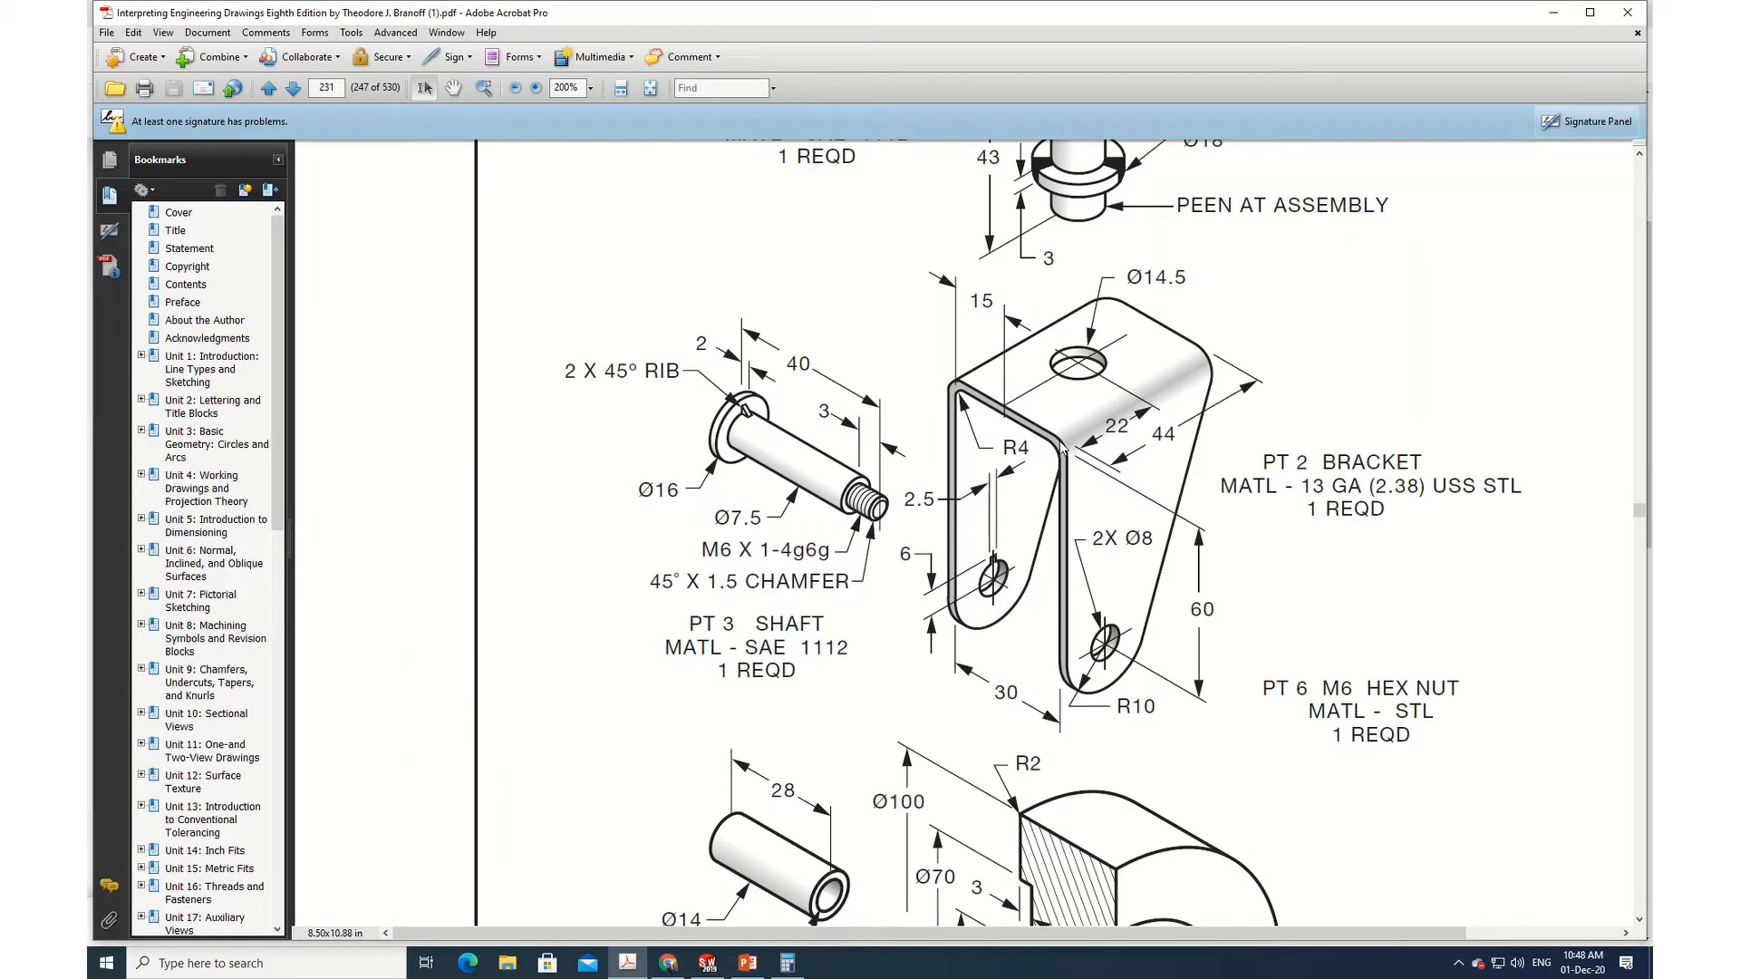
{"action": "left_click", "coordinate": [669, 963]}
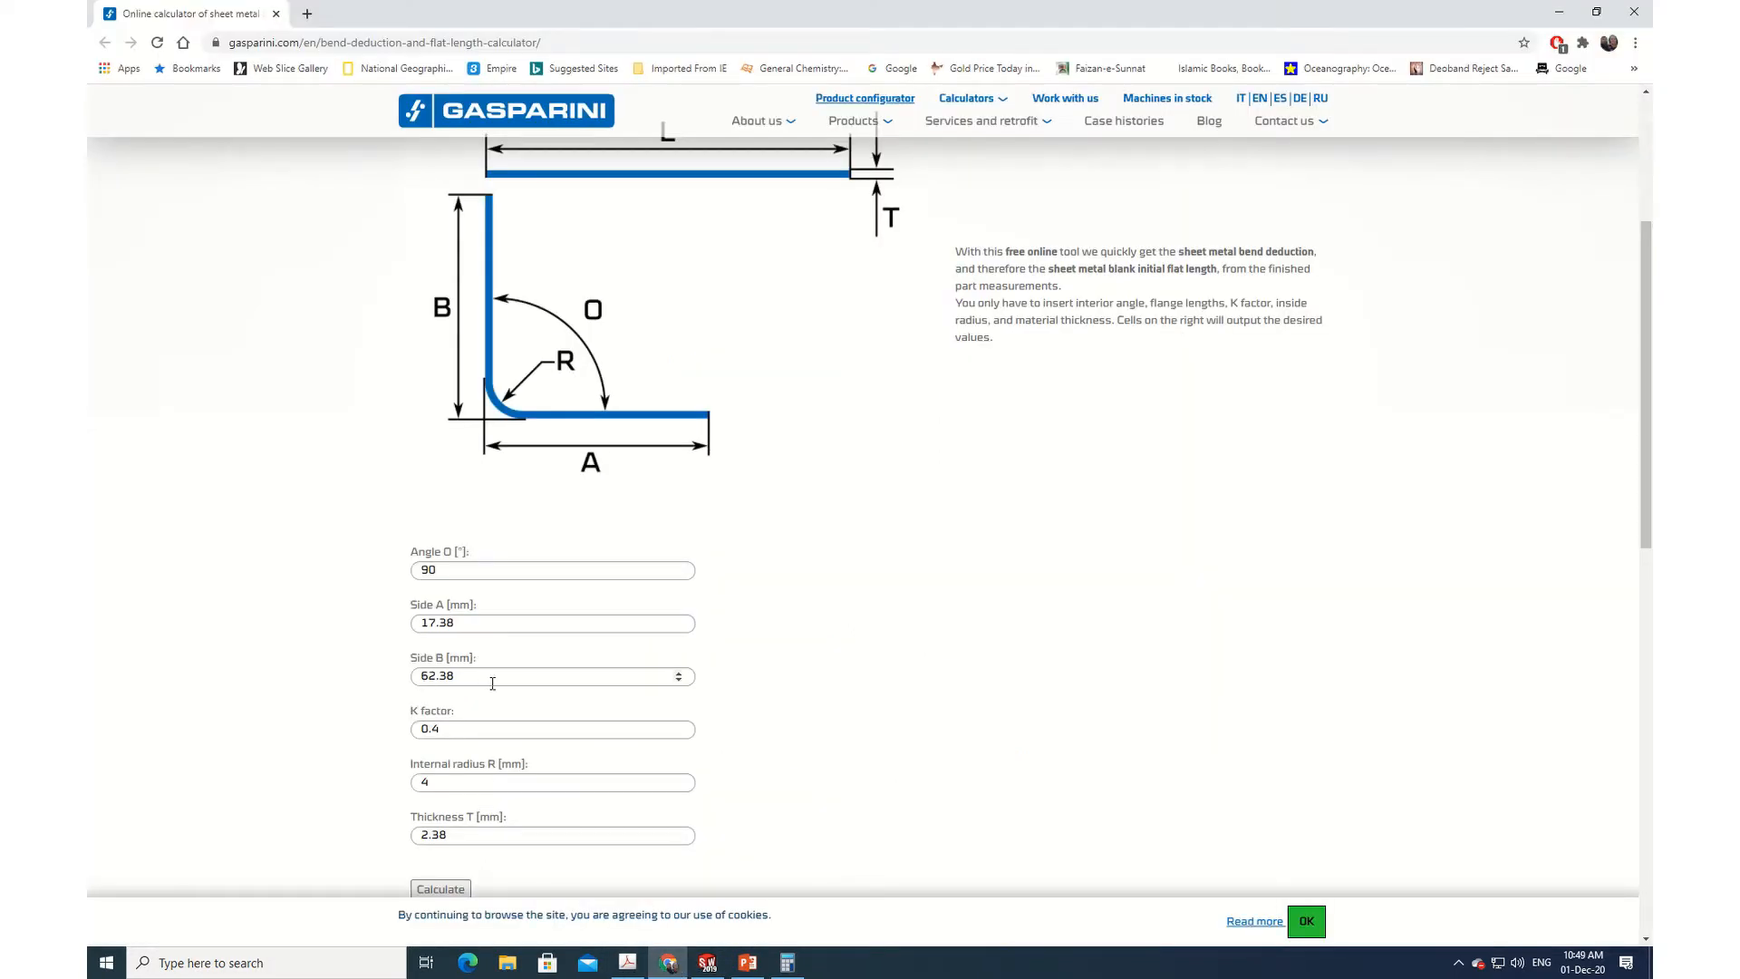
{"action": "left_click_drag", "start_coordinate": [492, 684], "coordinate": [344, 691]}
{"action": "type", "text": "62"}
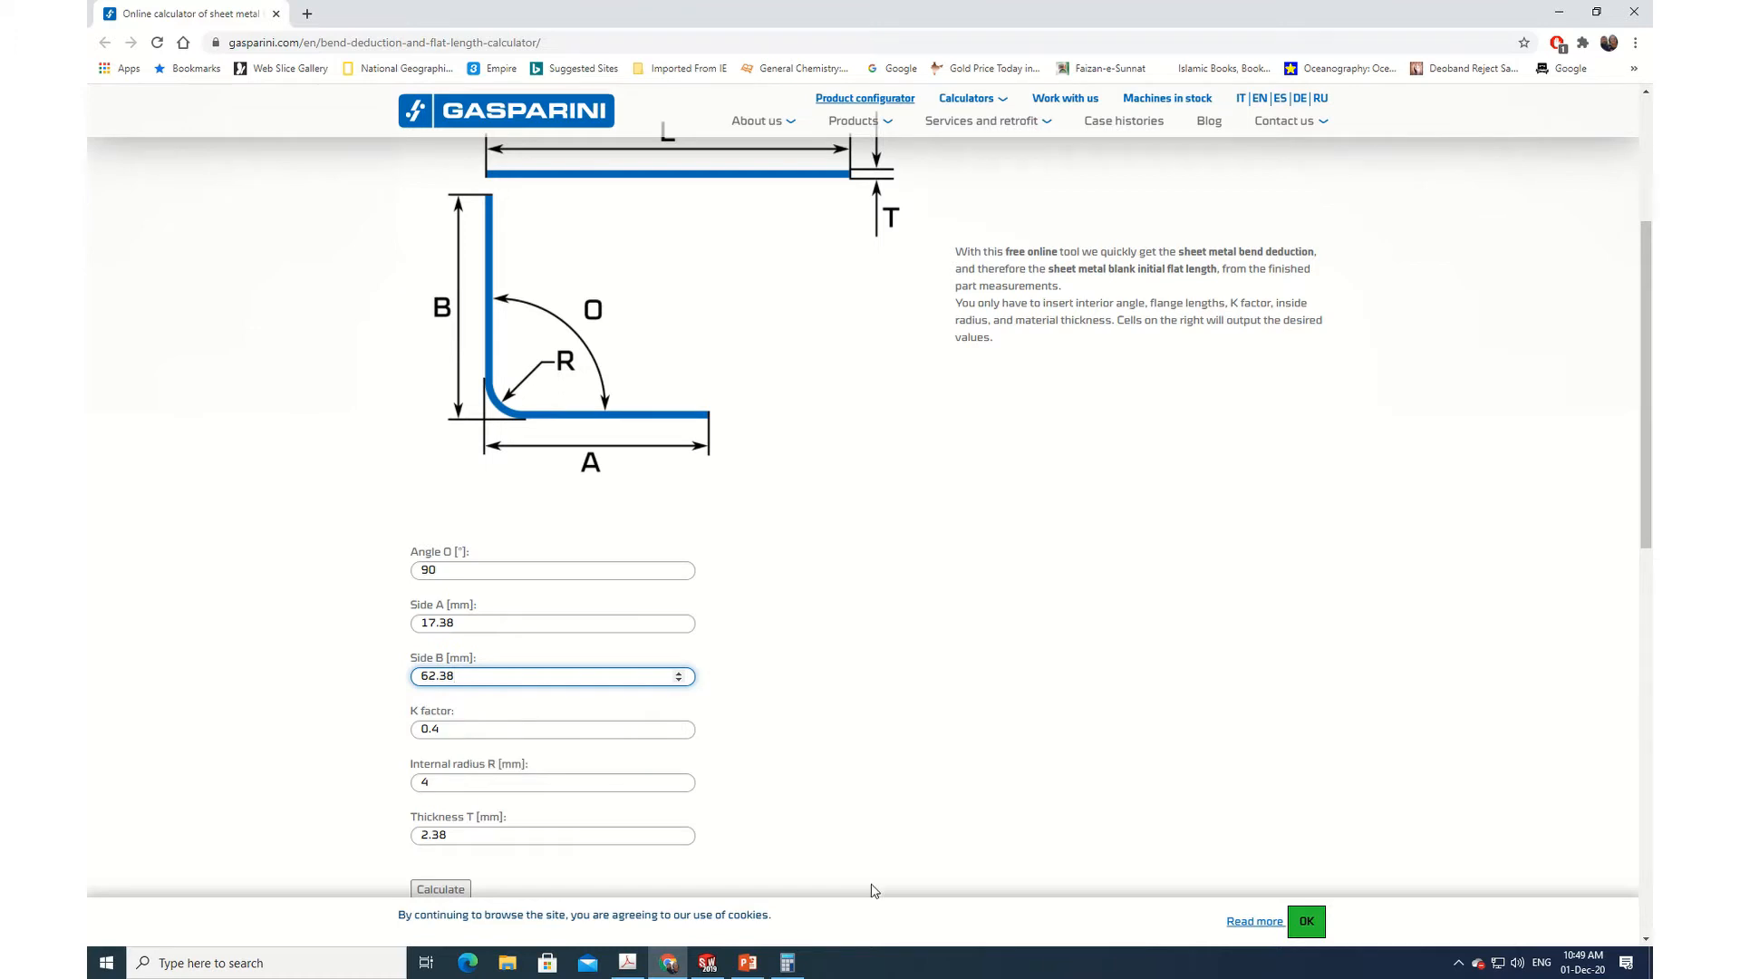
Step: Calculate the bend deduction and flat length with an internal radius of 4 mm and a thickness of 2.38 mm
{"action": "double_click", "coordinate": [459, 784]}
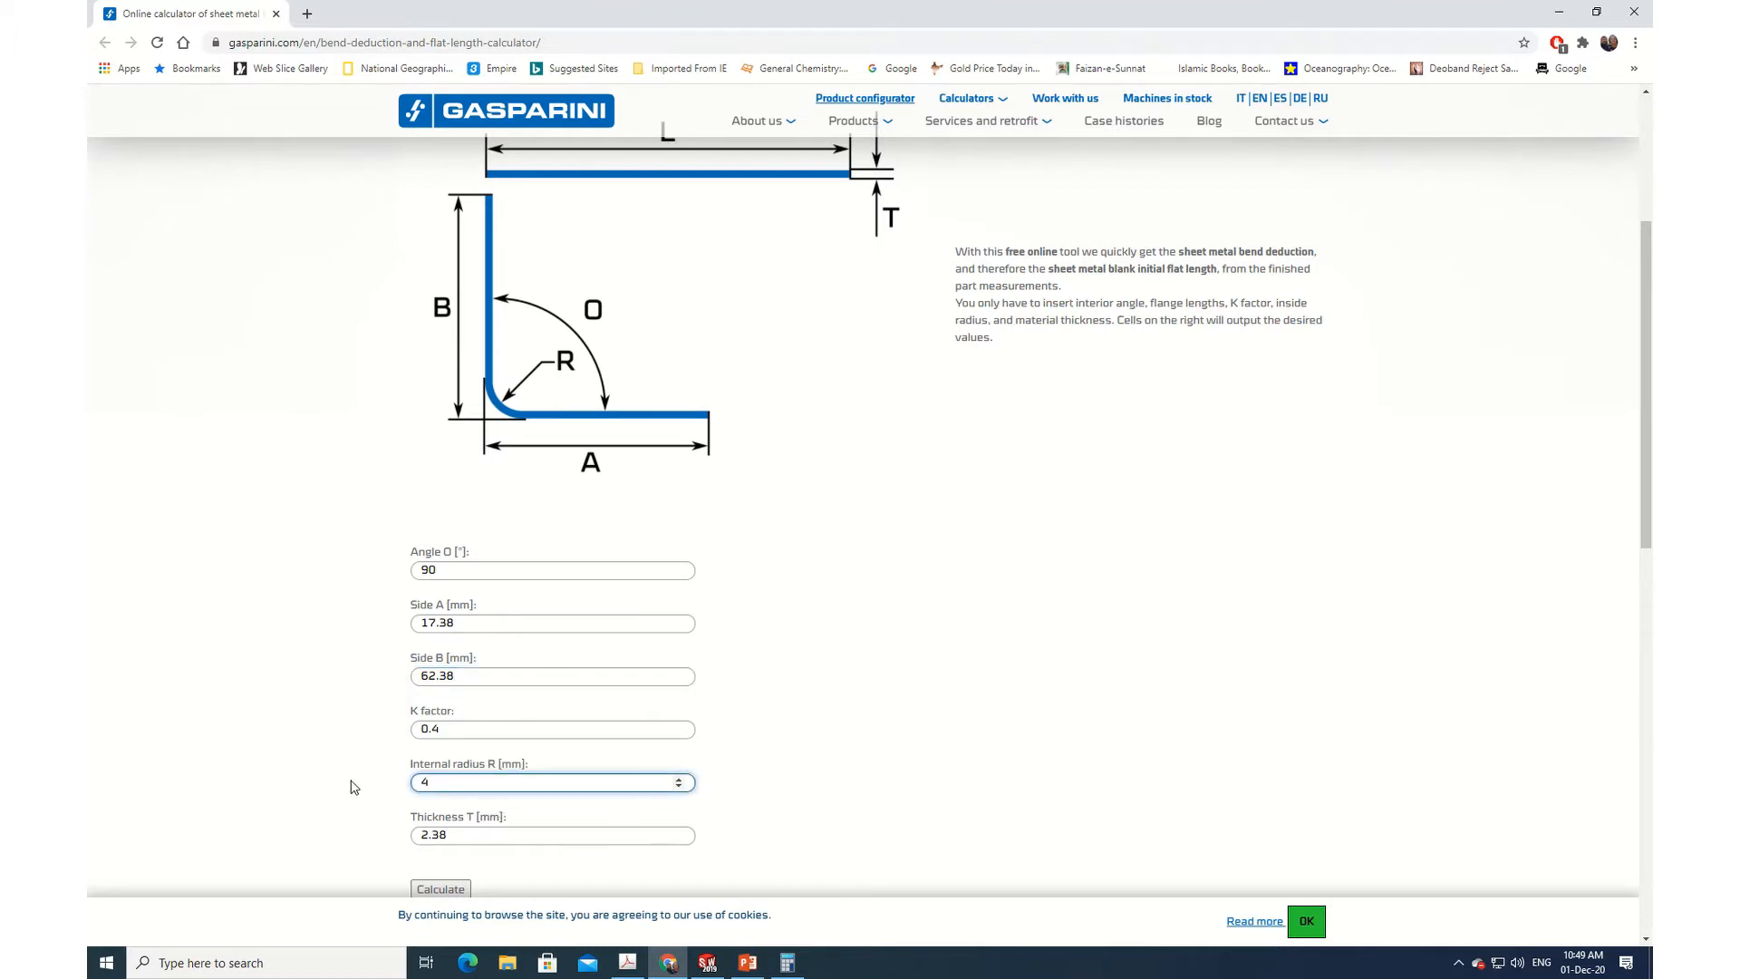
{"action": "scroll", "coordinate": [1016, 637], "scroll_direction": "down", "scroll_amount": 2}
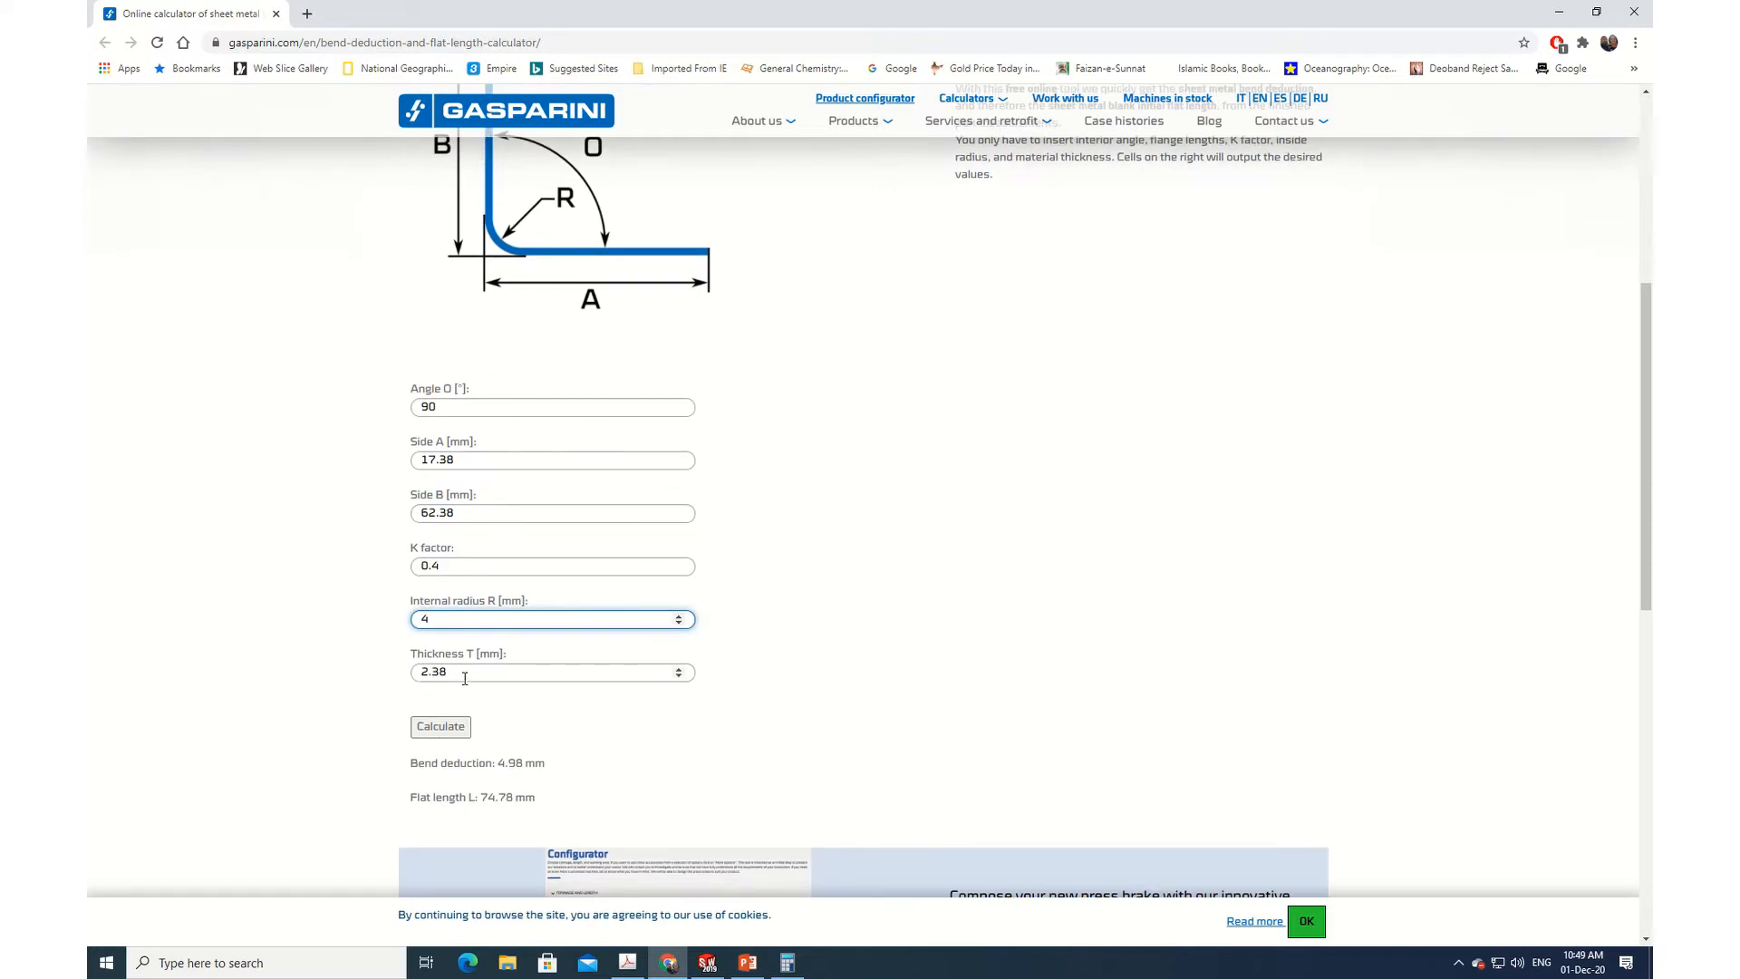
{"action": "left_click", "coordinate": [432, 729]}
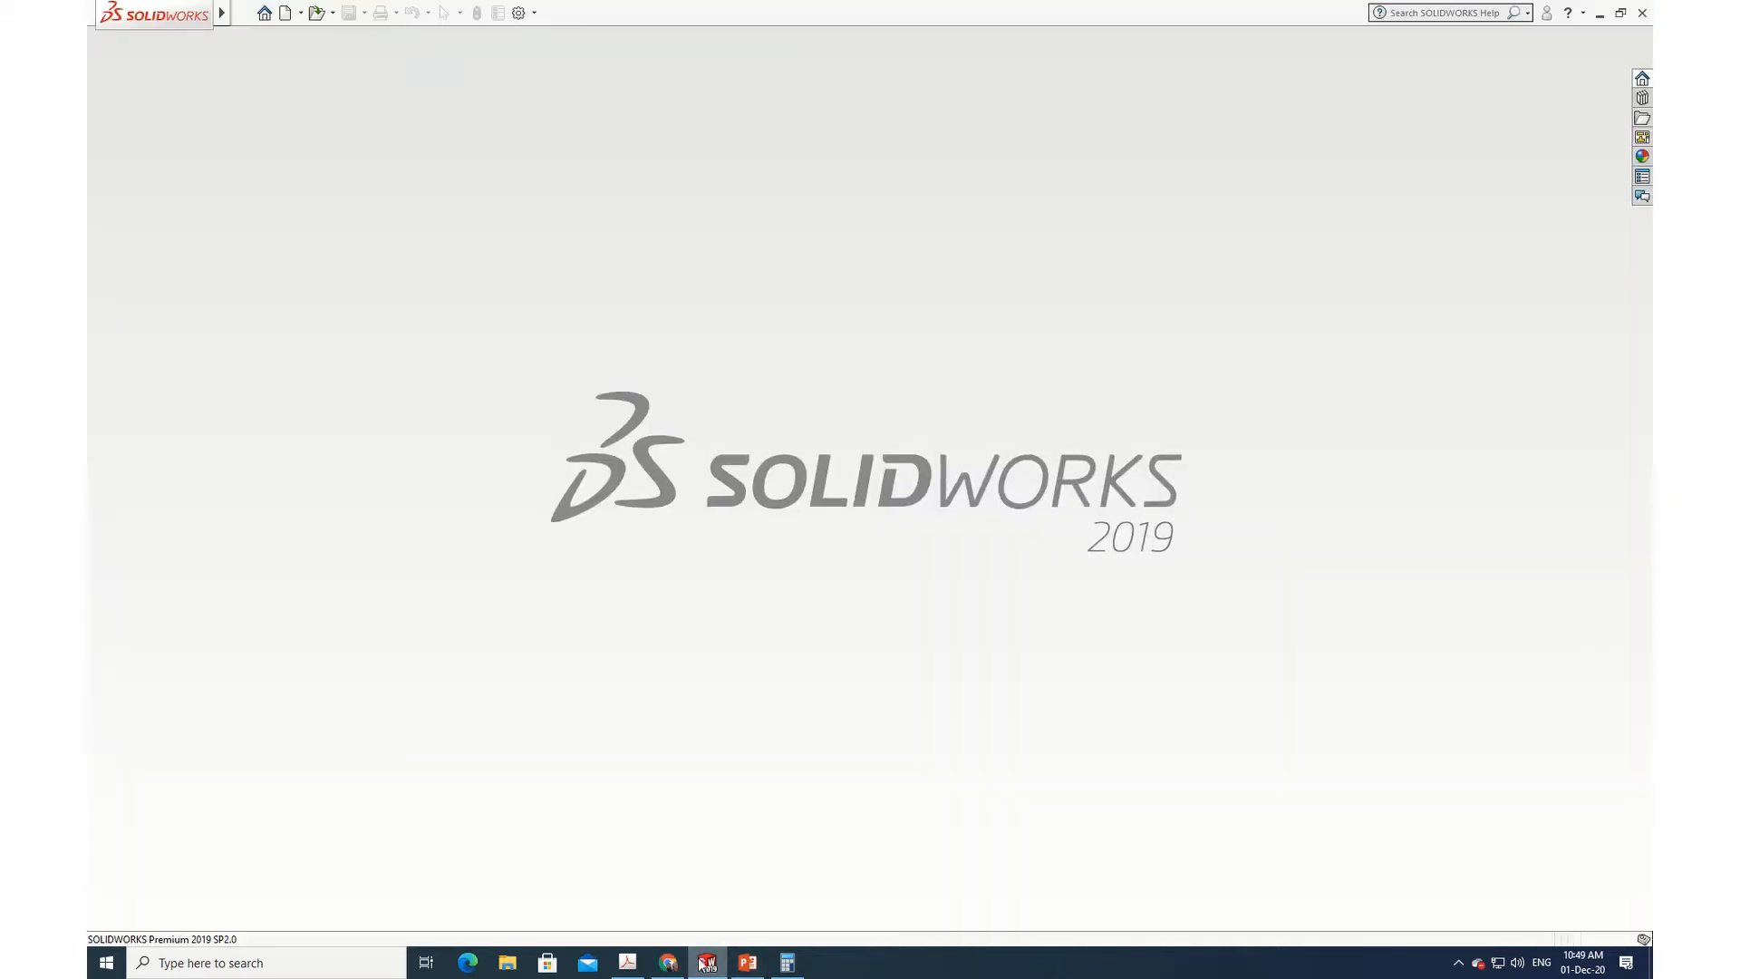
Step: Create a new part document in SOLIDWORKS
{"action": "left_click", "coordinate": [245, 14]}
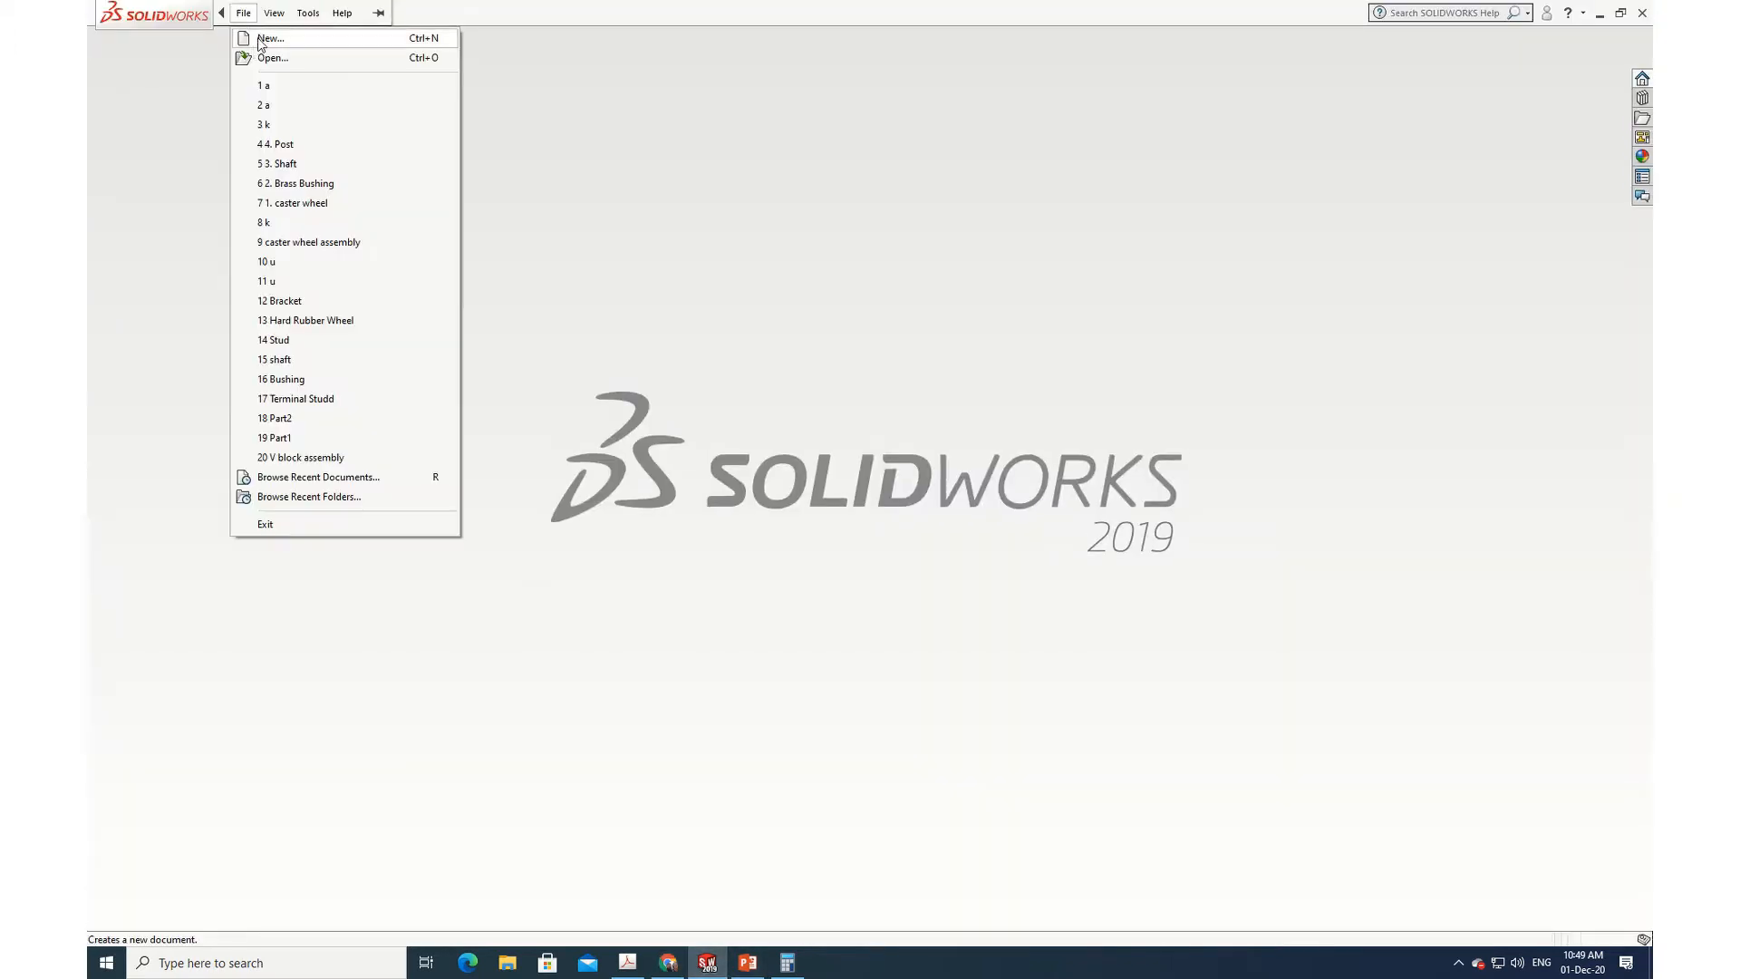
{"action": "left_click", "coordinate": [265, 38]}
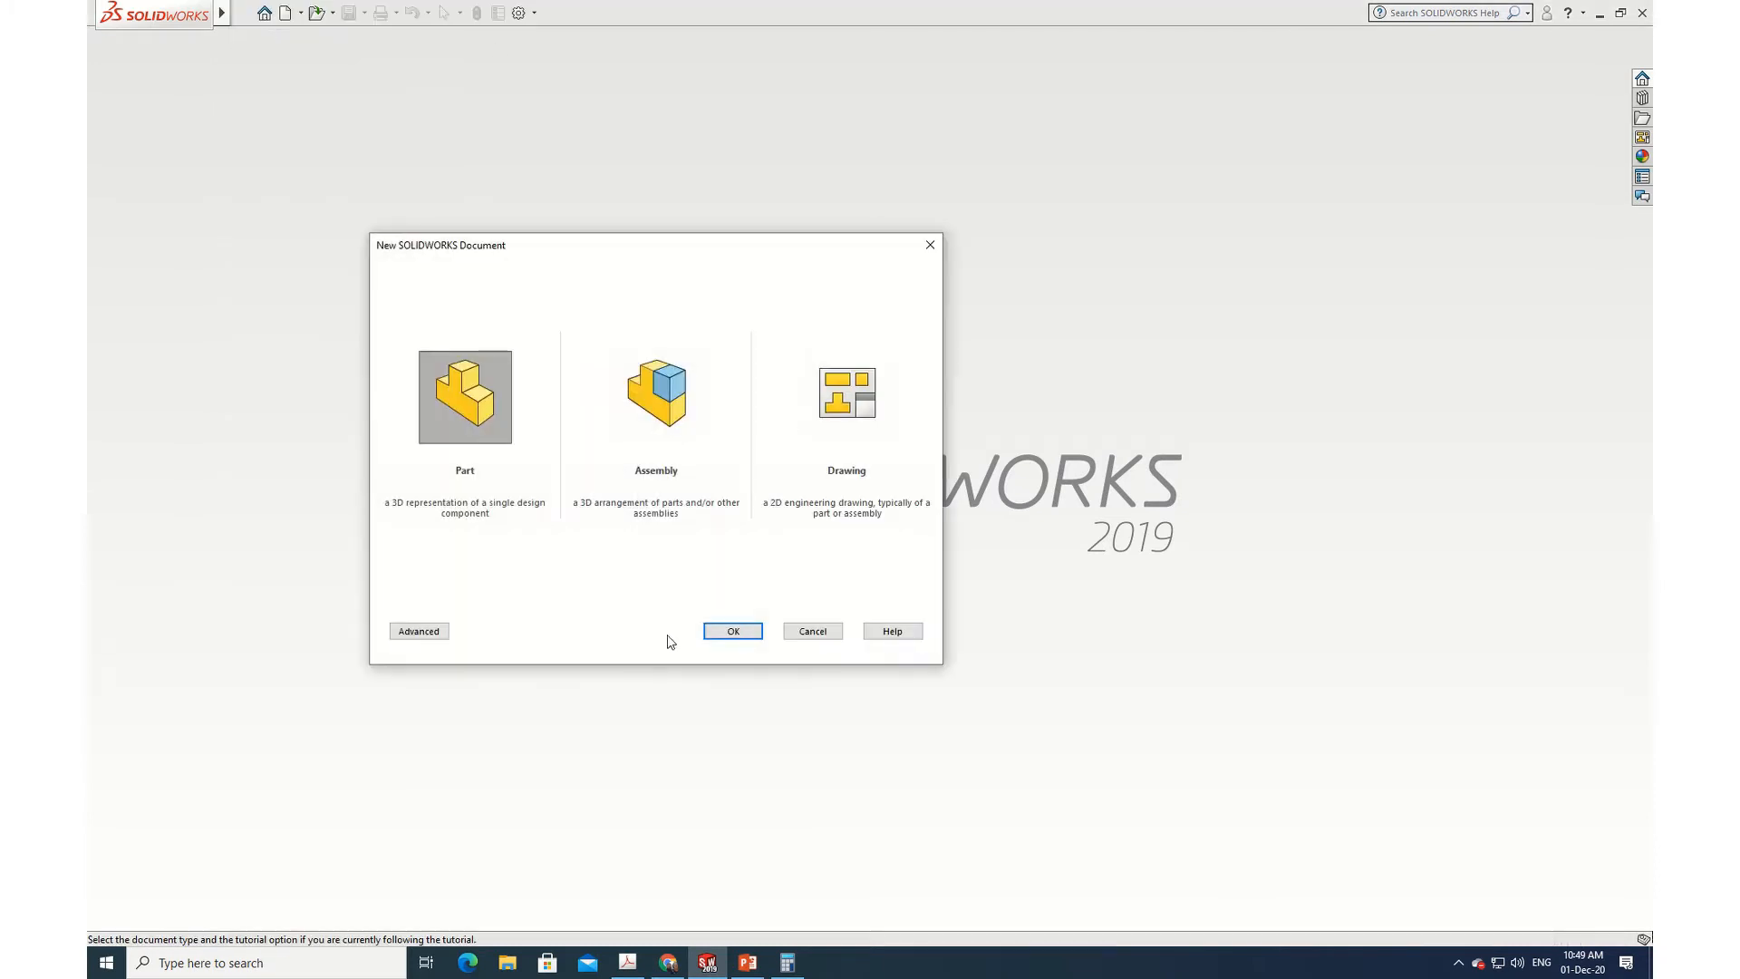
{"action": "left_click", "coordinate": [732, 626]}
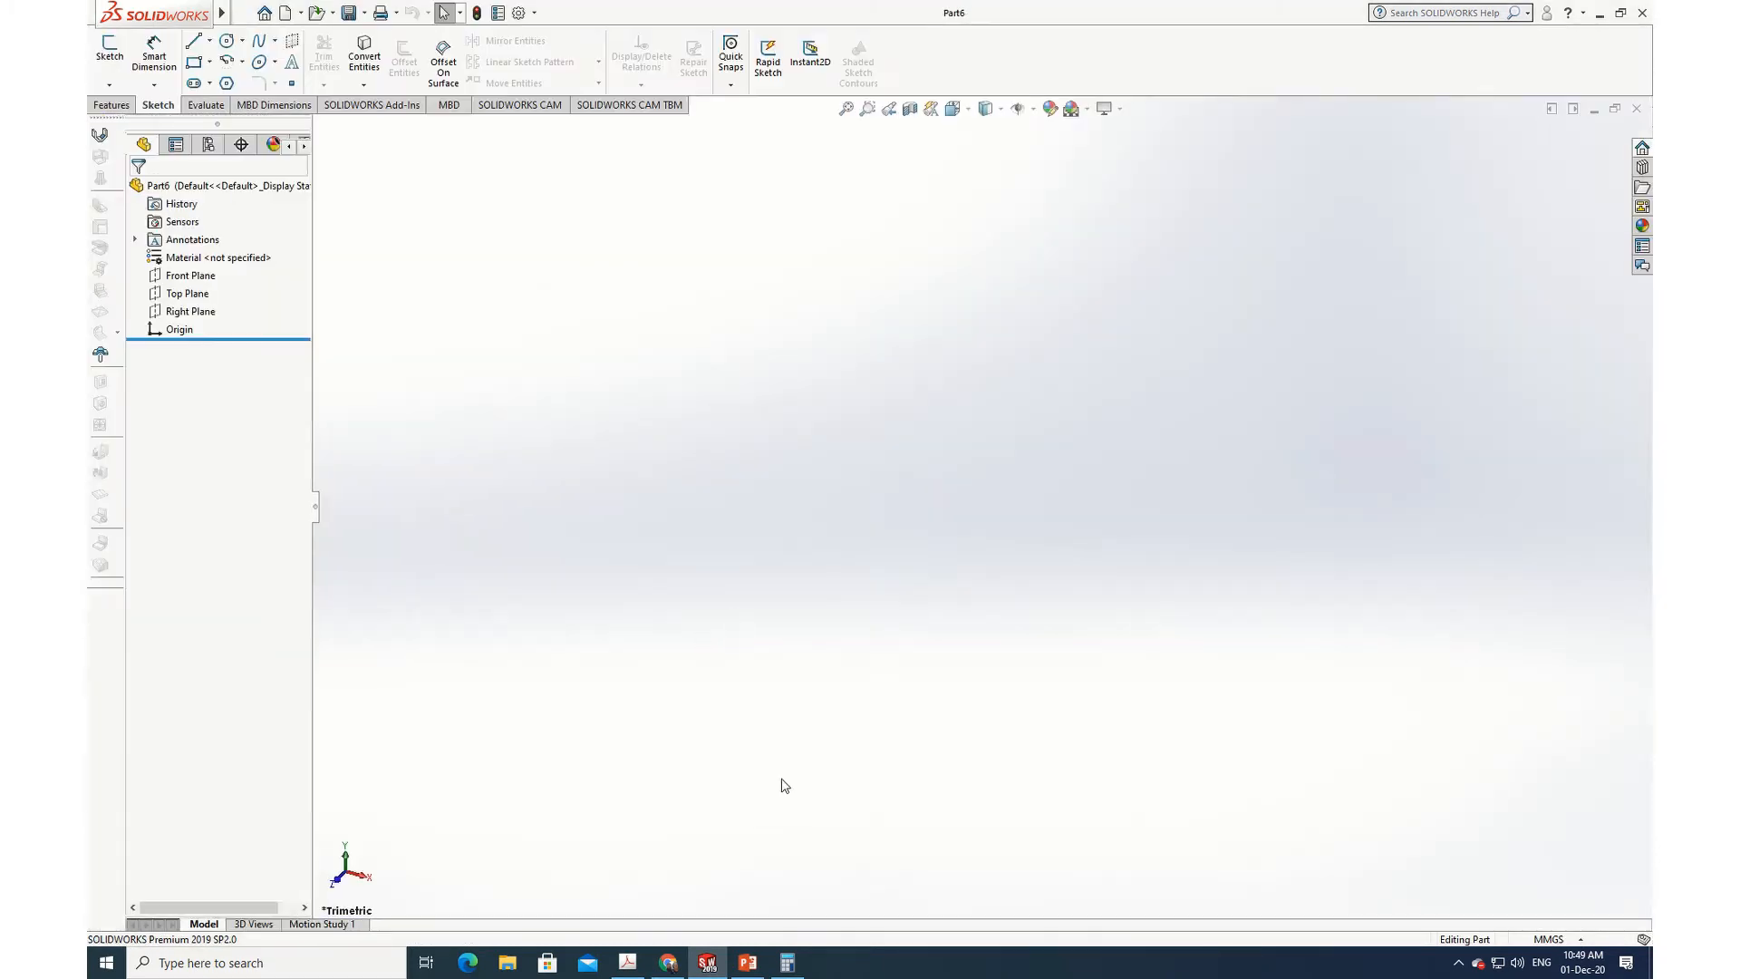
Step: Start a sketch on the Top Plane and draw a horizontal line about 71.65 mm long from the origin in the negative X direction
{"action": "left_click", "coordinate": [109, 49]}
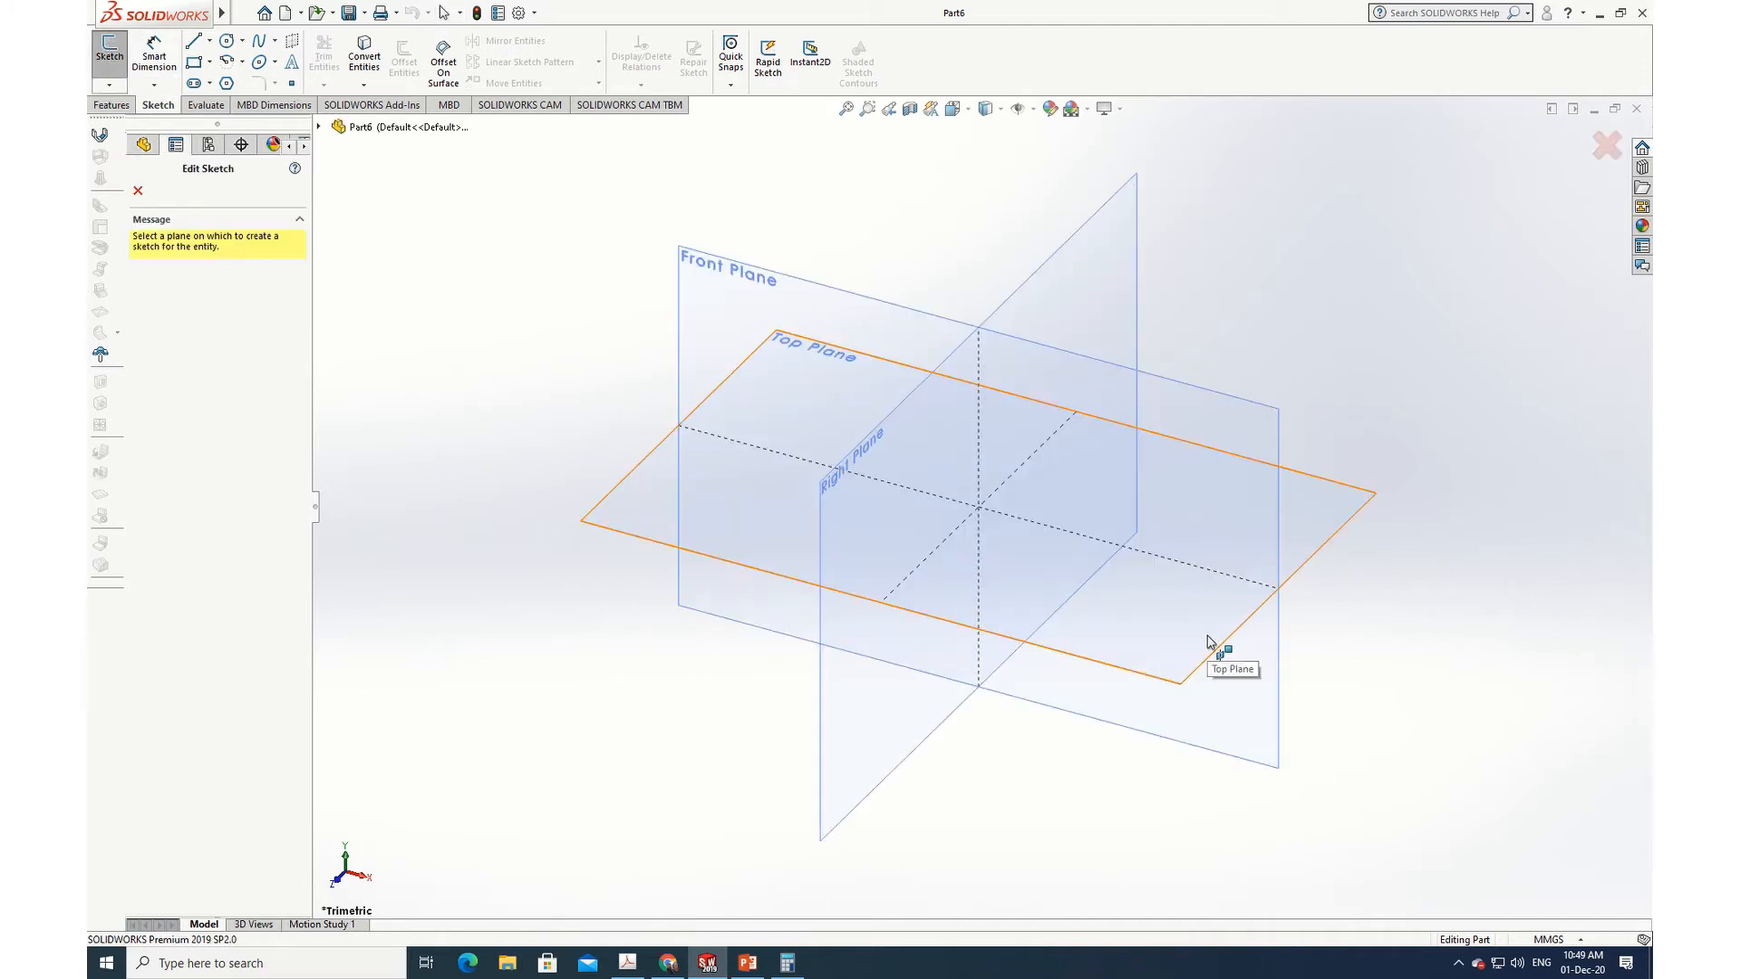
{"action": "left_click", "coordinate": [656, 477]}
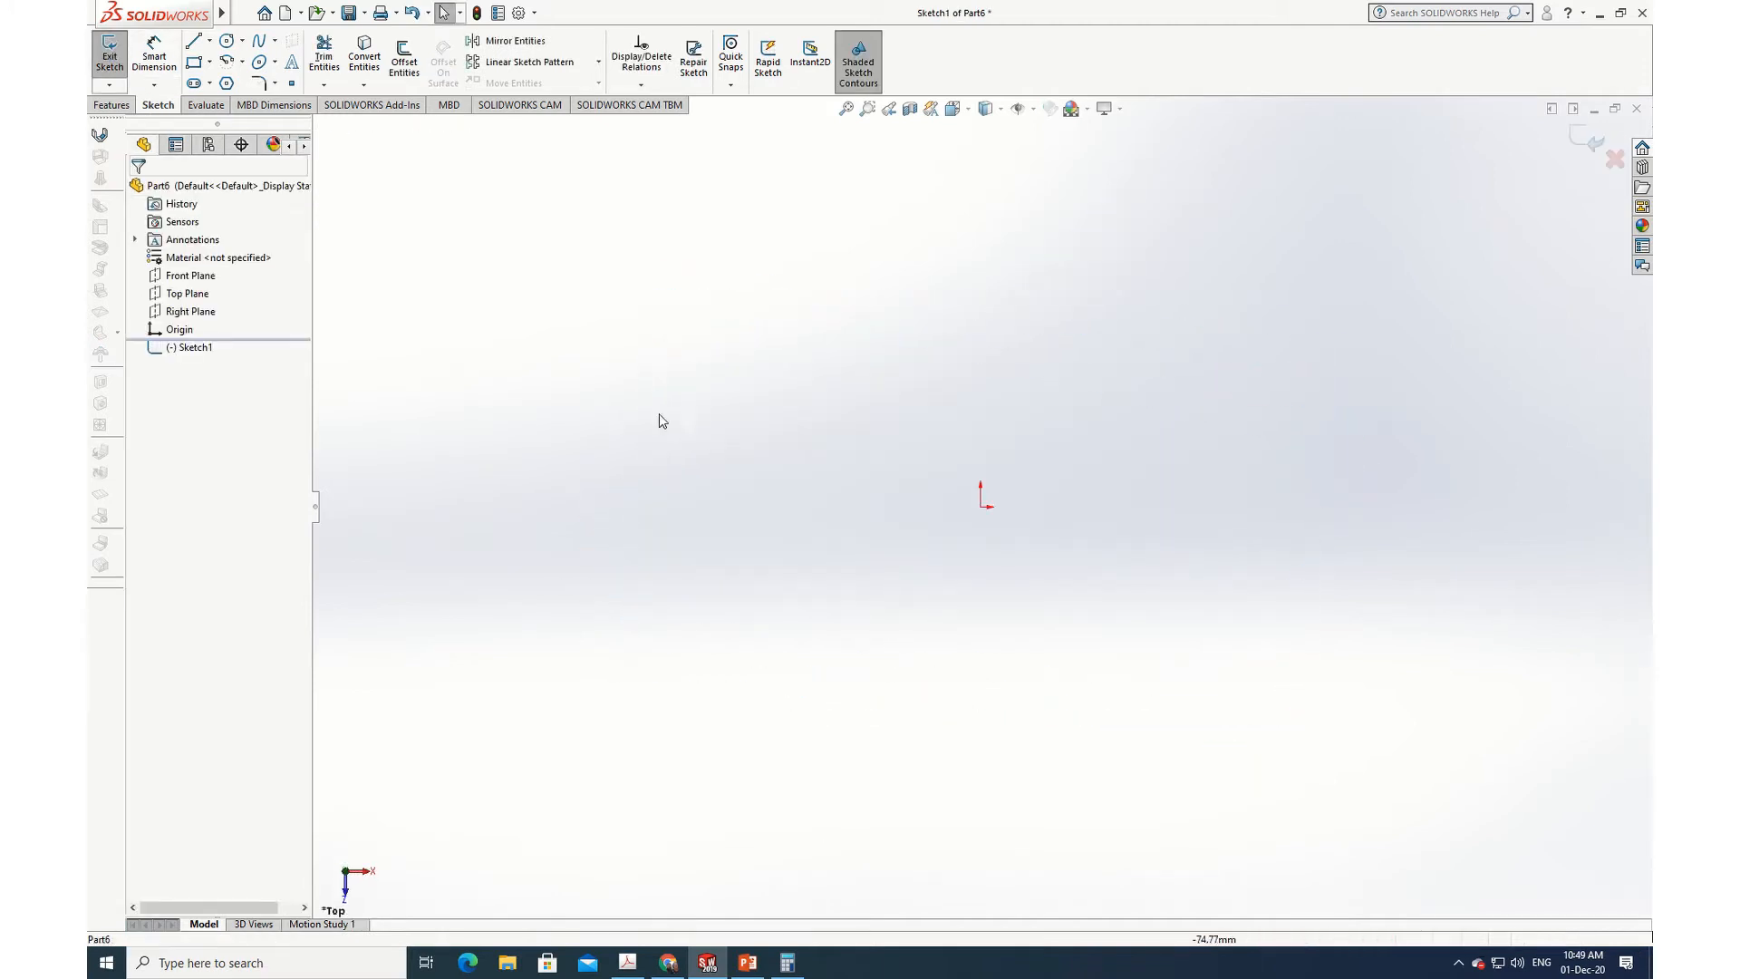
{"action": "left_click", "coordinate": [193, 41]}
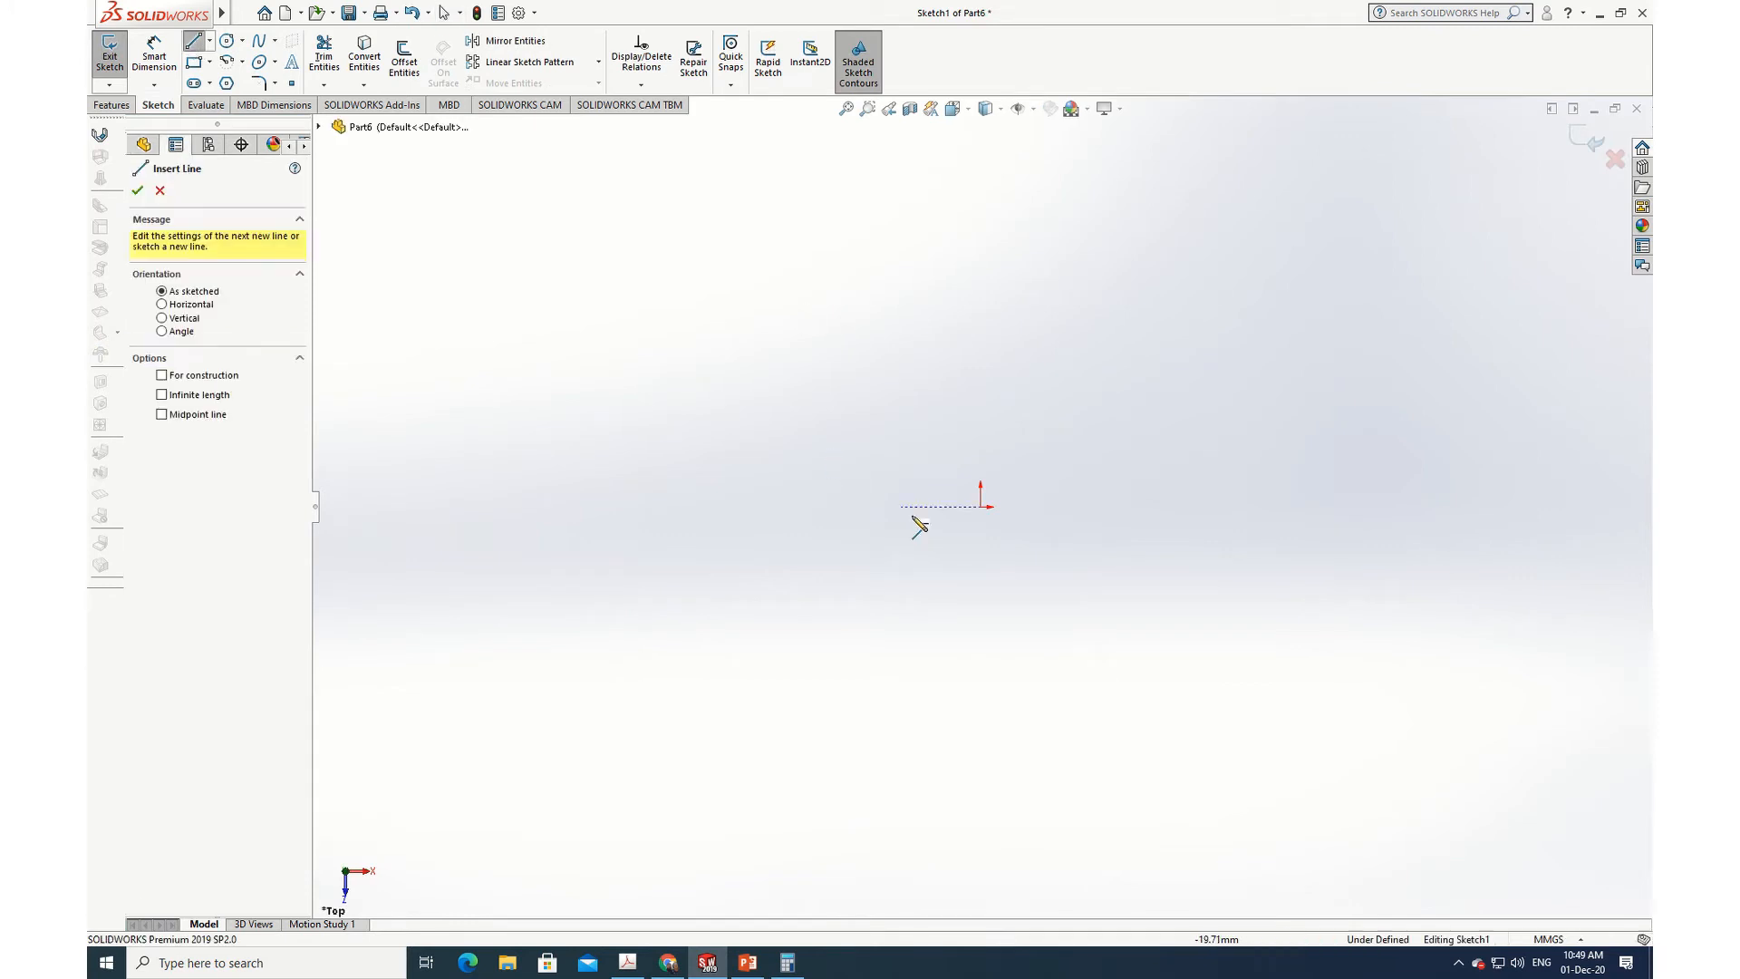
{"action": "left_click_drag", "start_coordinate": [980, 506], "coordinate": [701, 506]}
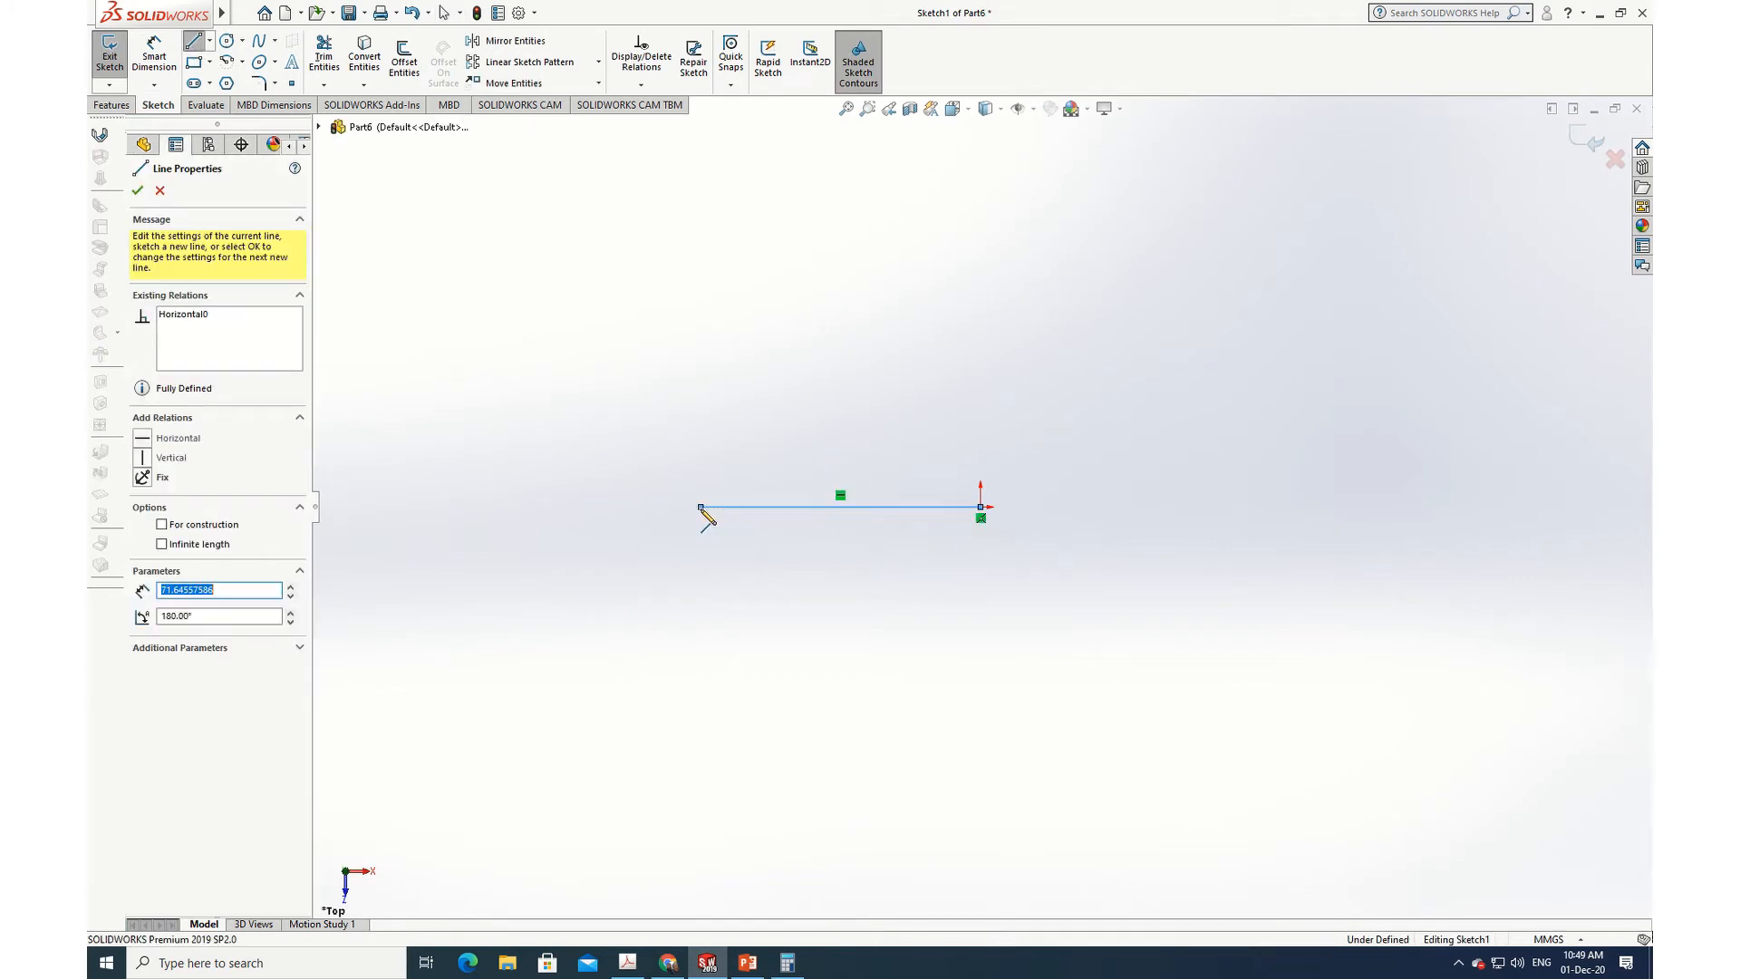
{"action": "left_click", "coordinate": [701, 508]}
{"action": "key", "text": "Escape"}
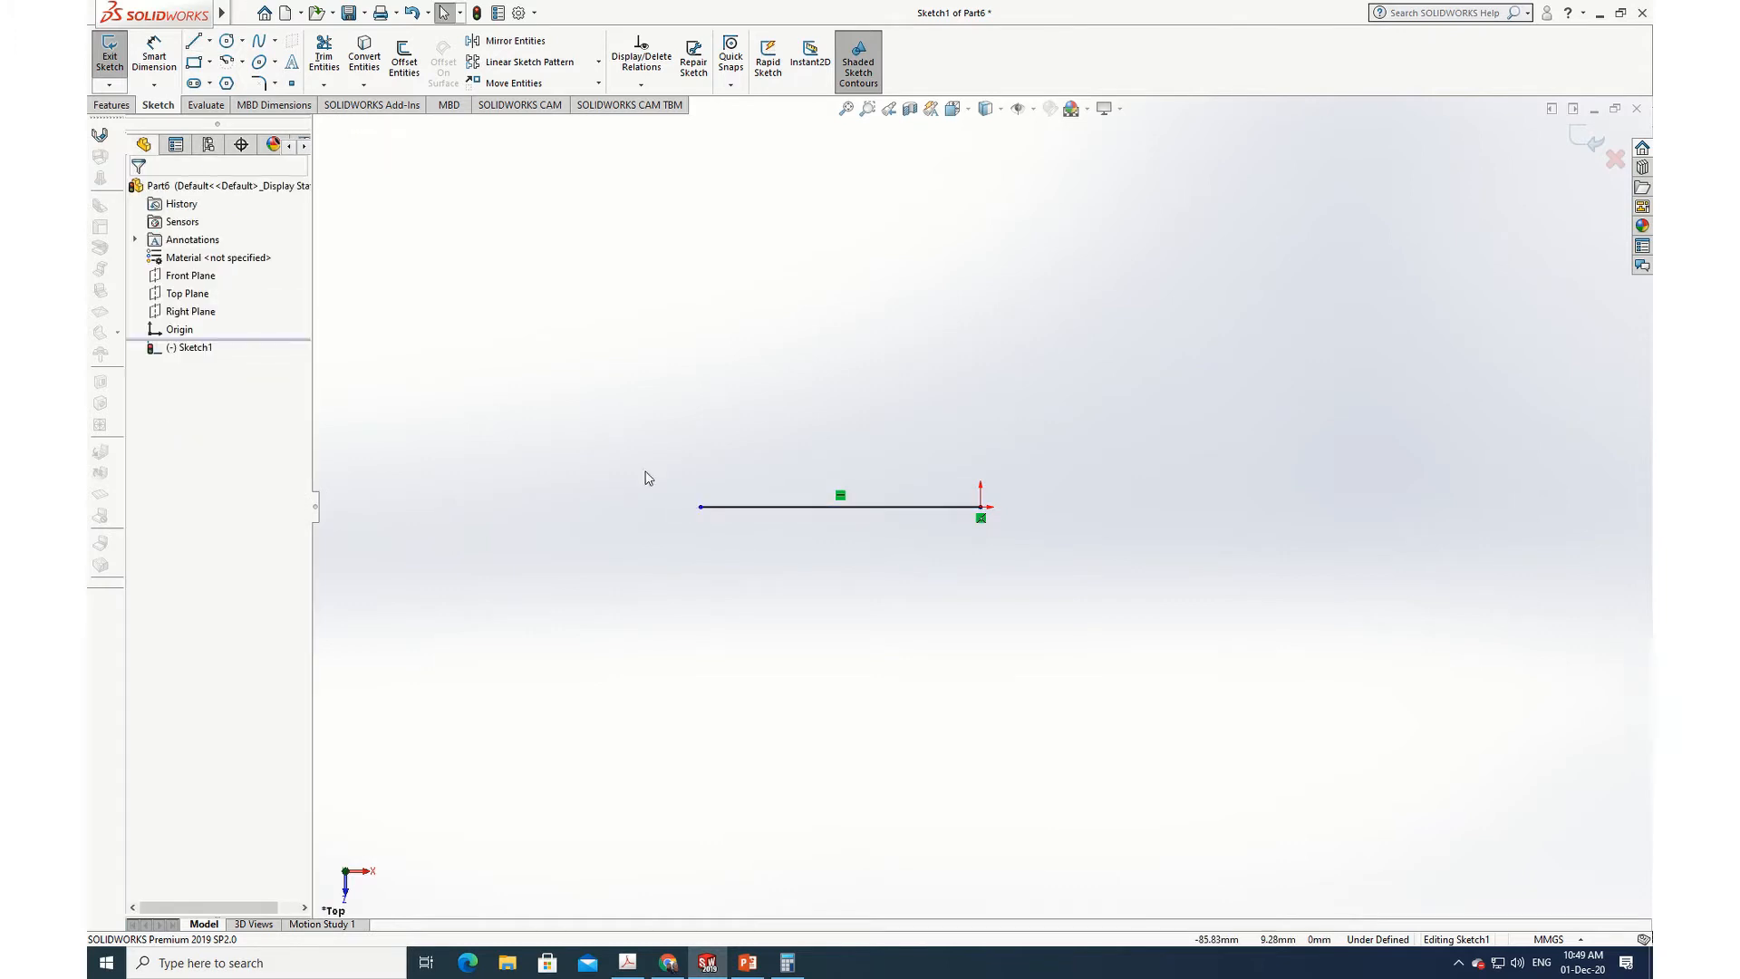
Step: Check the document's unit system, and review the bracket drawing in the PDF and the flat length in the browser calculator
{"action": "left_click", "coordinate": [1575, 940]}
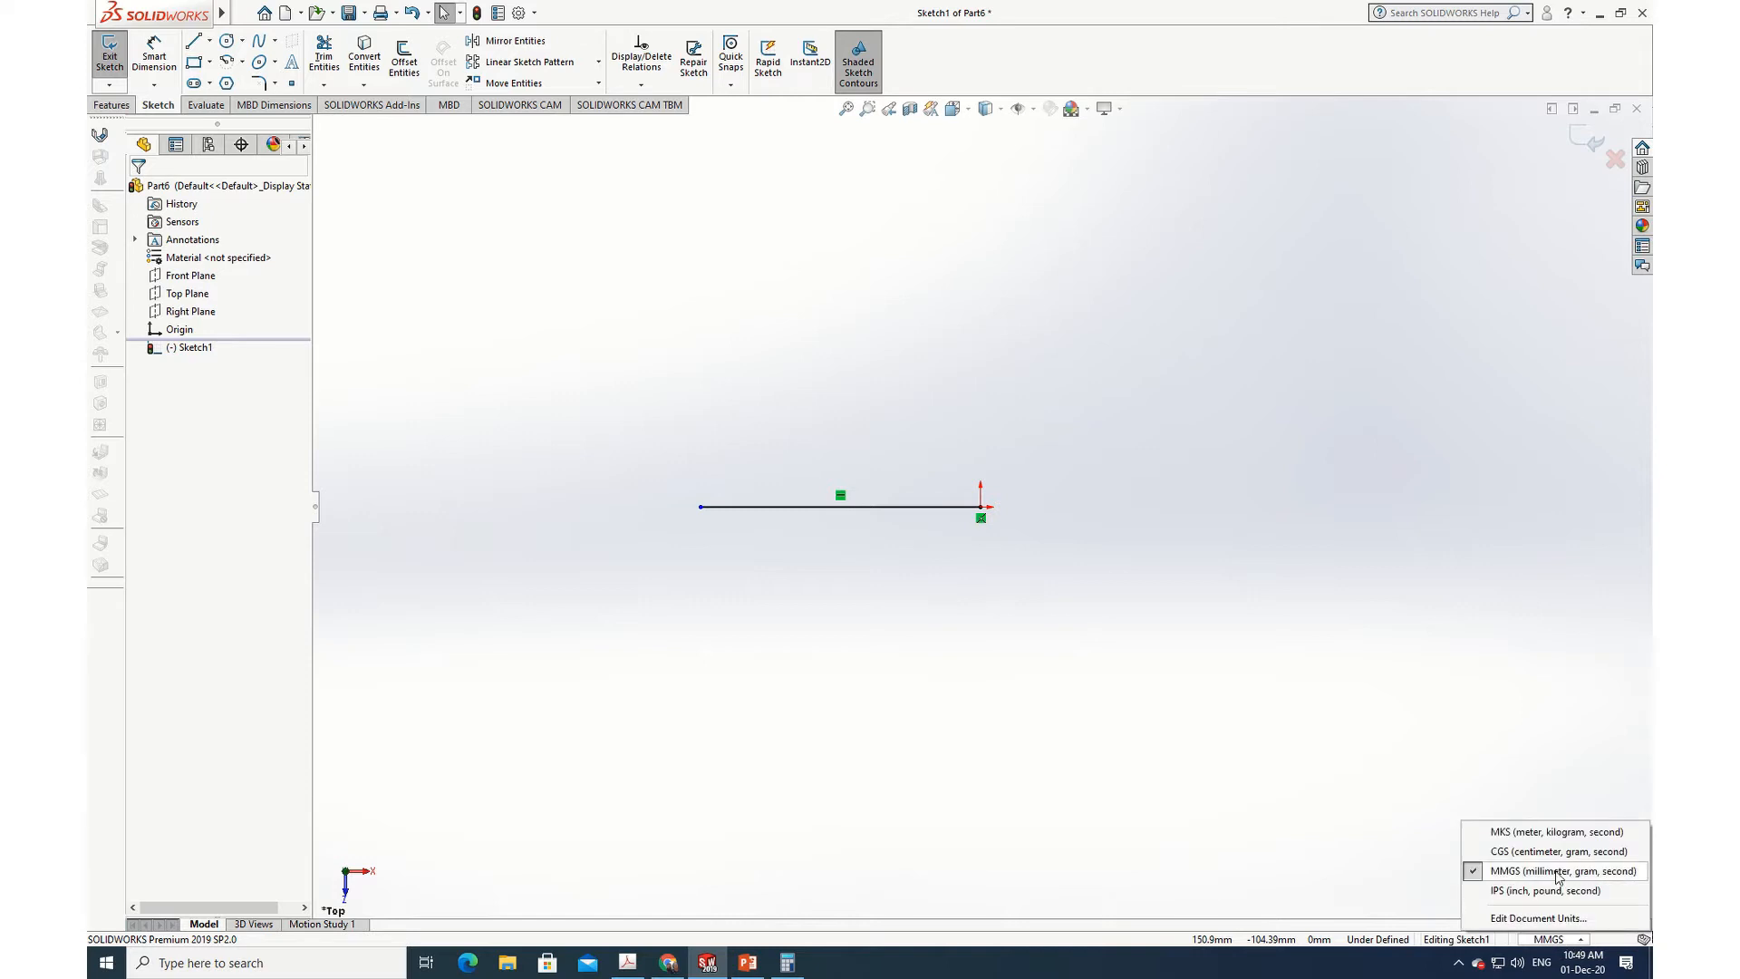
{"action": "left_click", "coordinate": [1310, 834]}
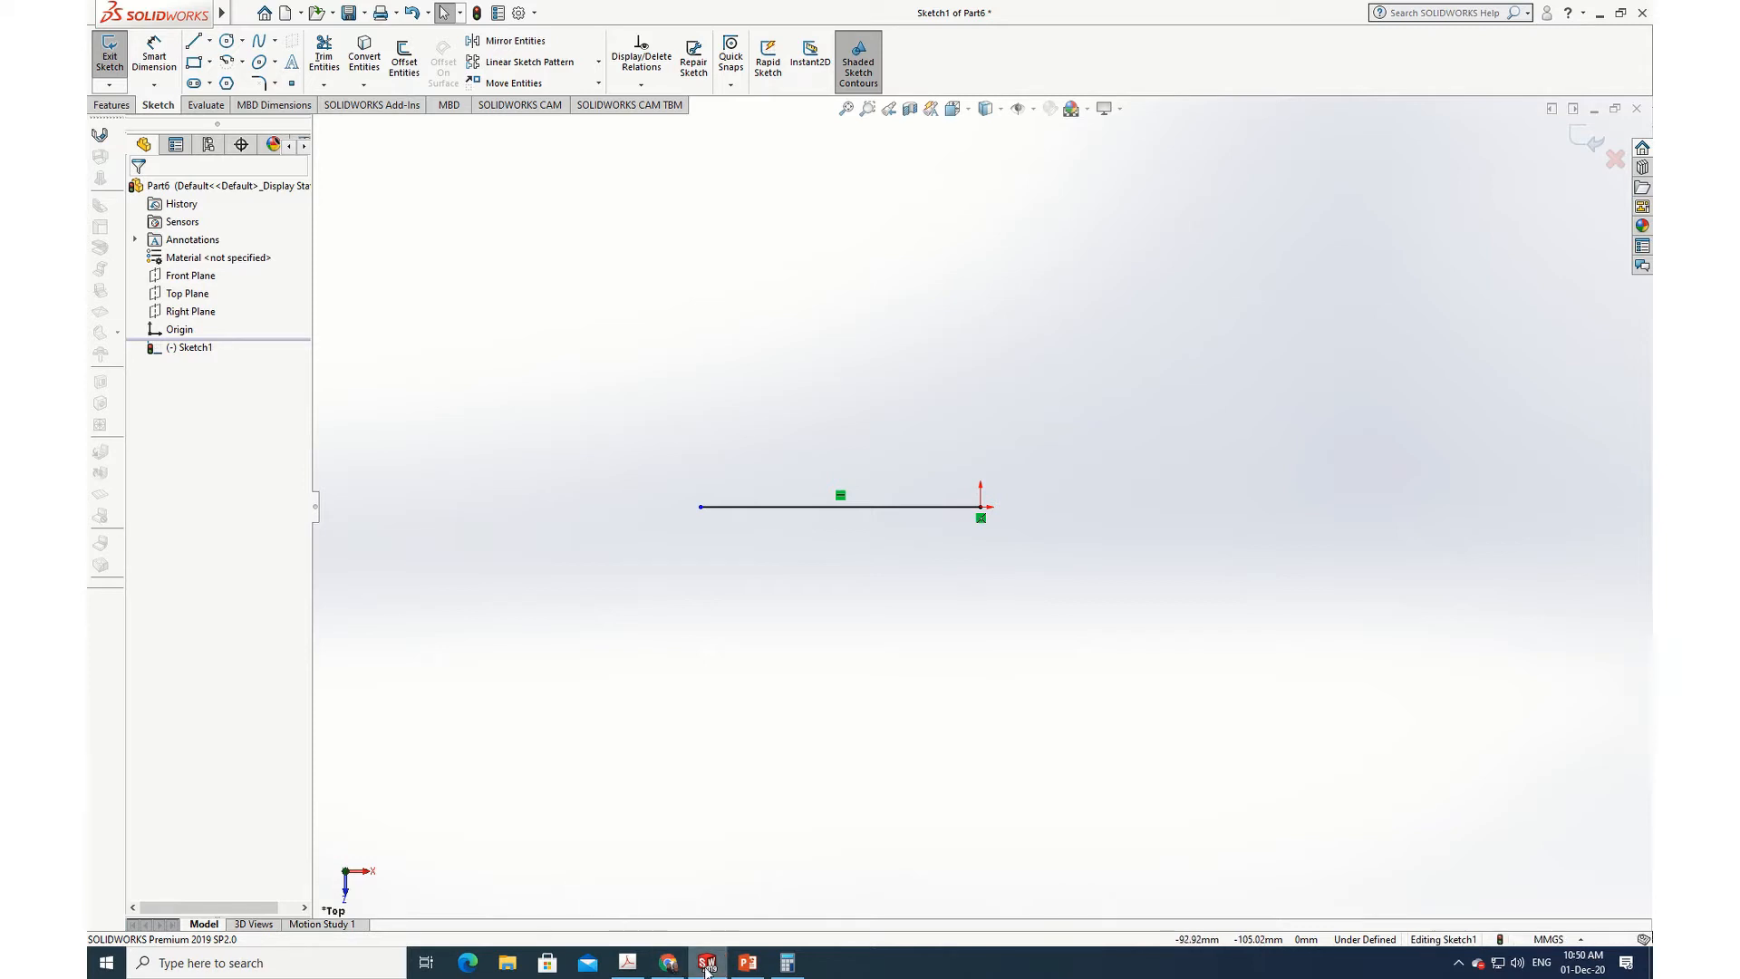
{"action": "left_click", "coordinate": [629, 966]}
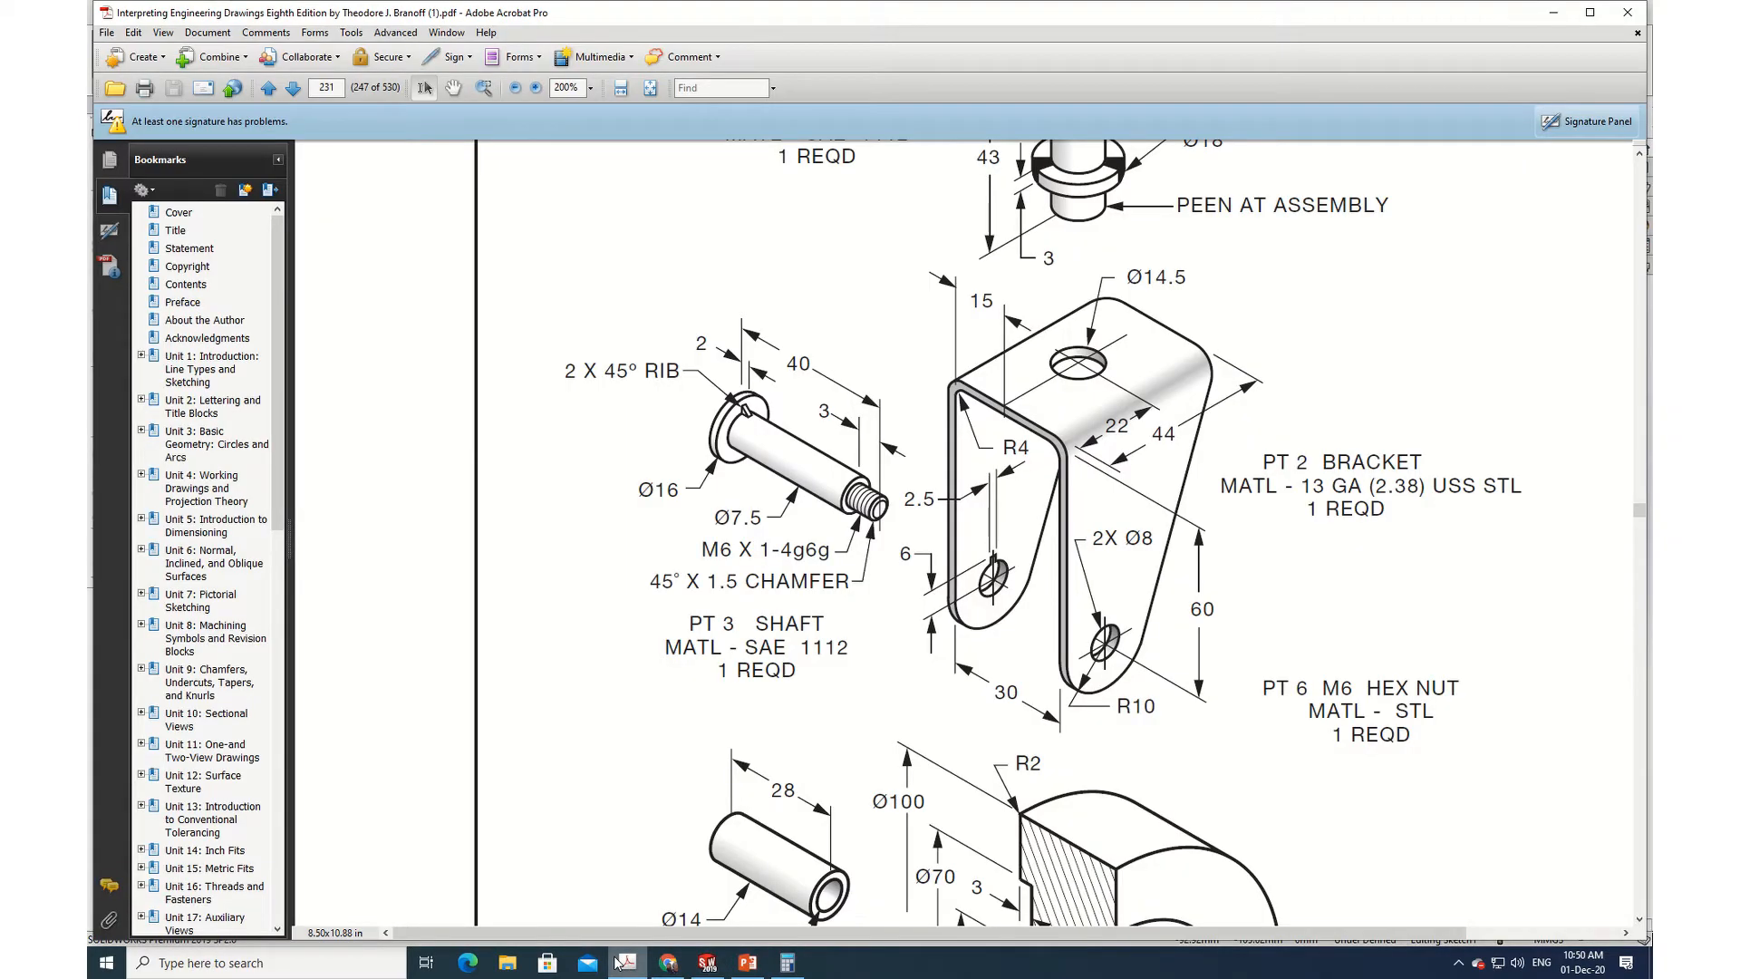
{"action": "left_click", "coordinate": [673, 966]}
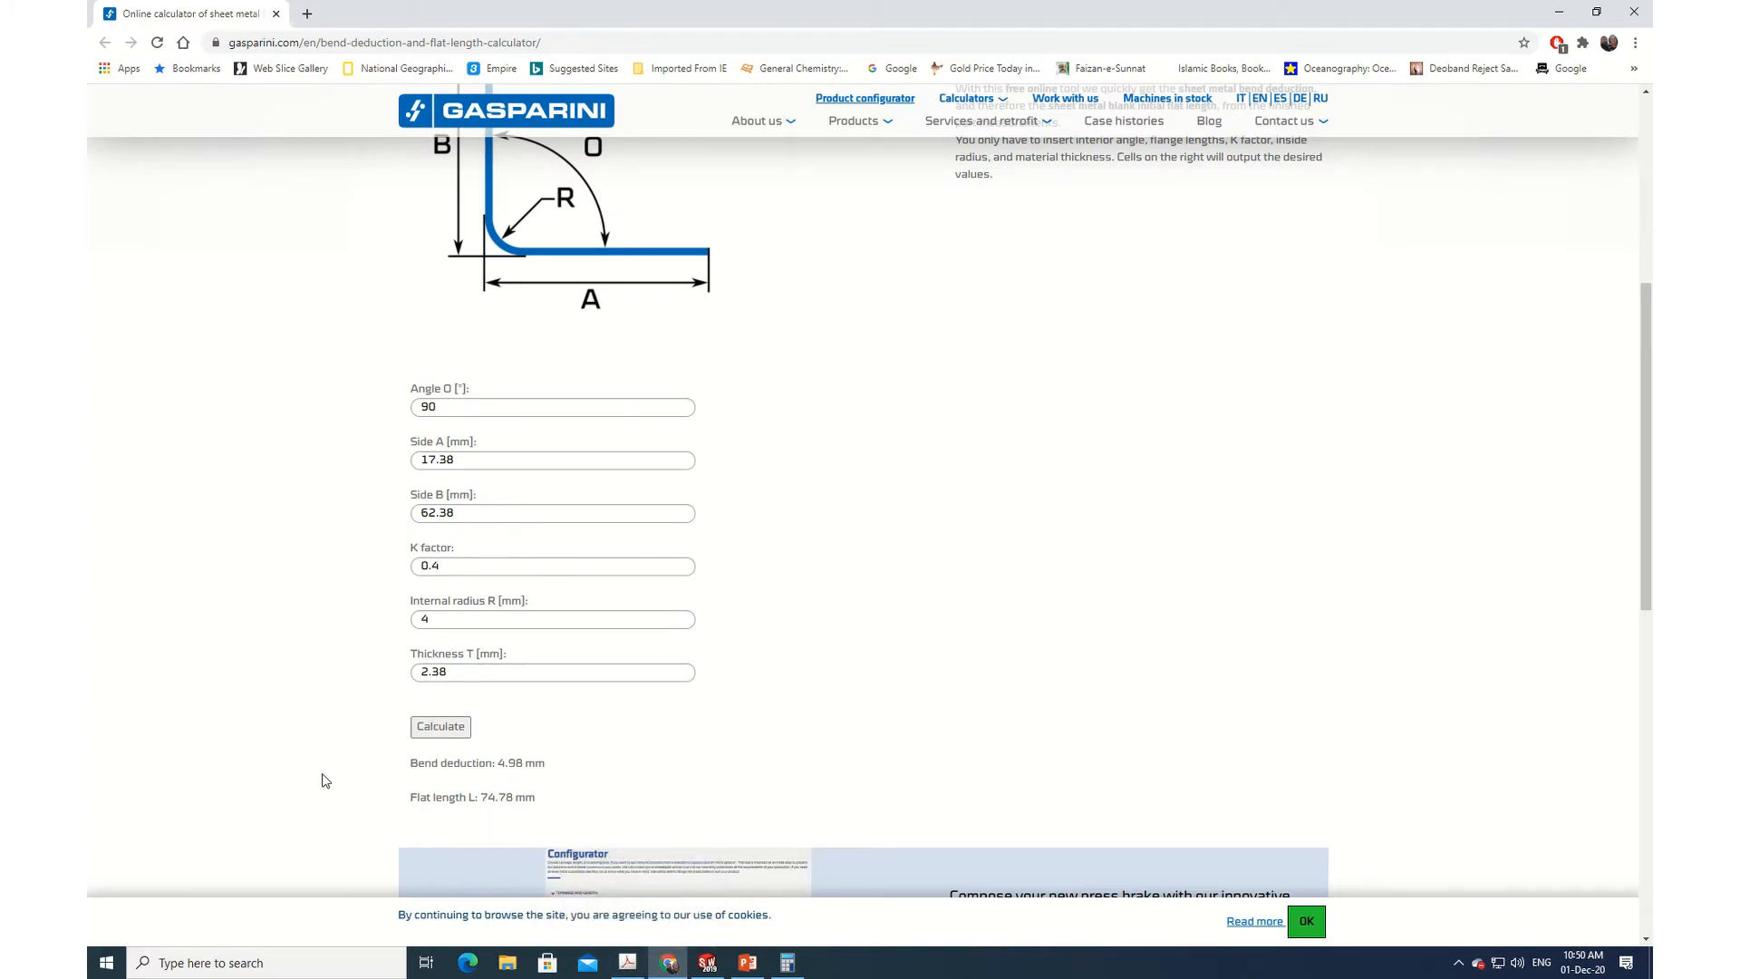
Step: Switch back to SOLIDWORKS and dimension the horizontal line's length as 74.78 mm
{"action": "left_click", "coordinate": [708, 963]}
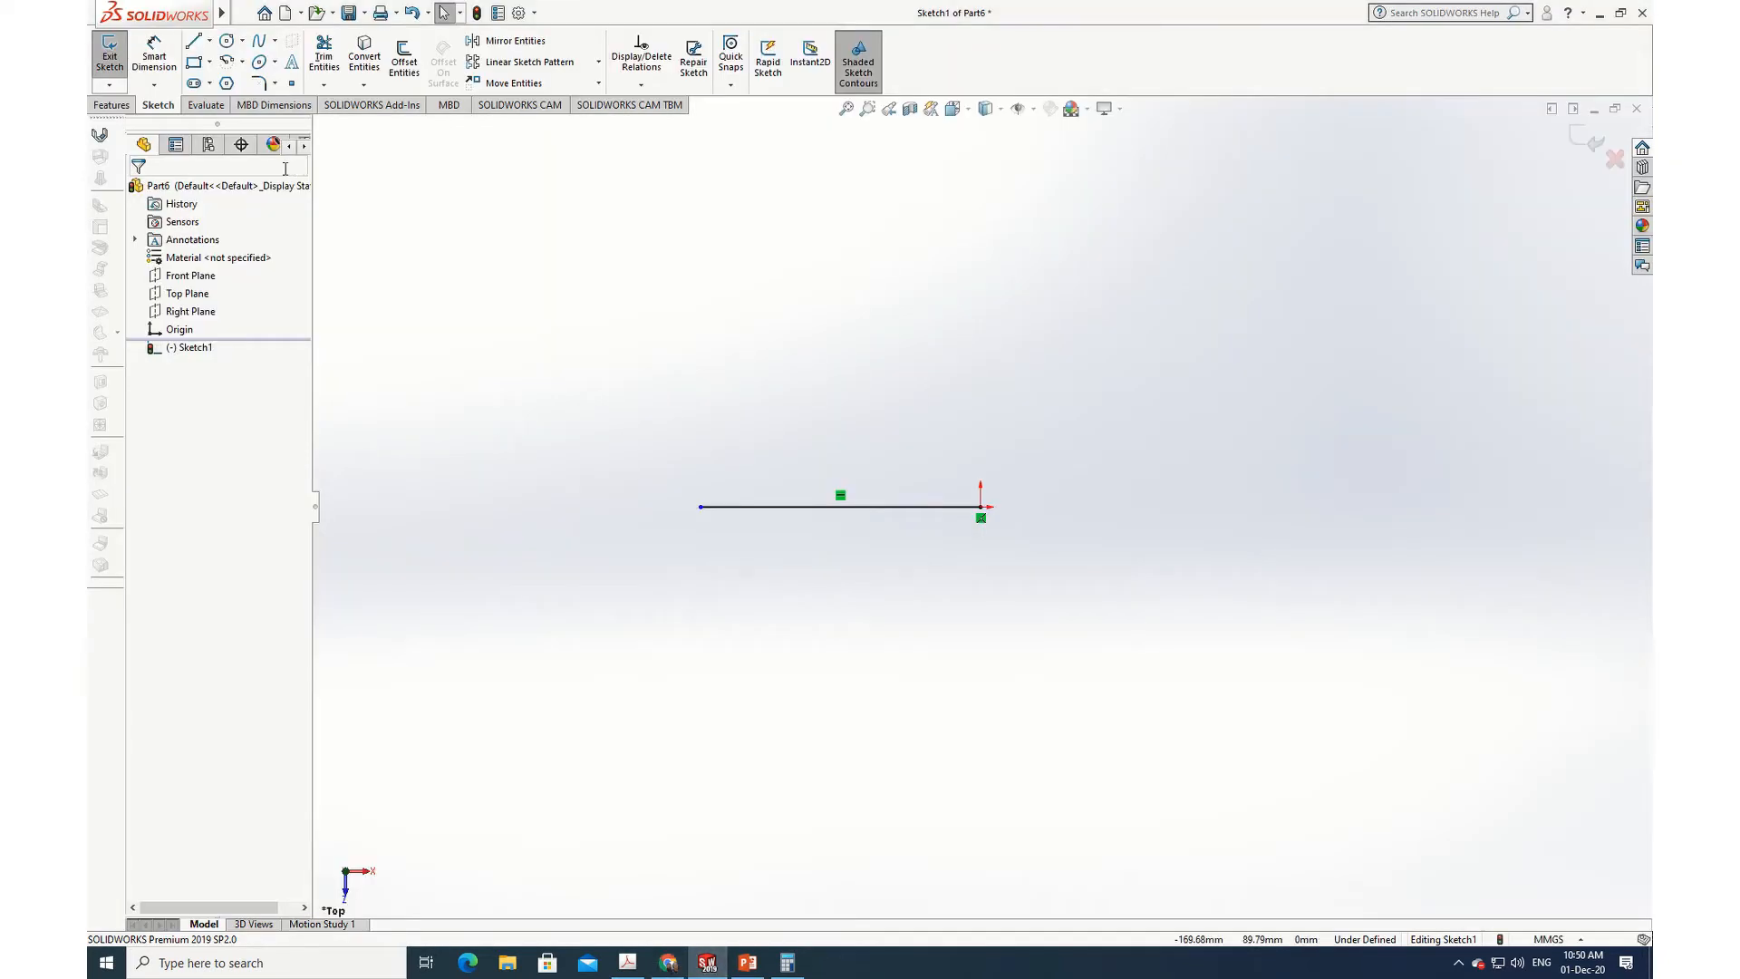
{"action": "left_click", "coordinate": [153, 47]}
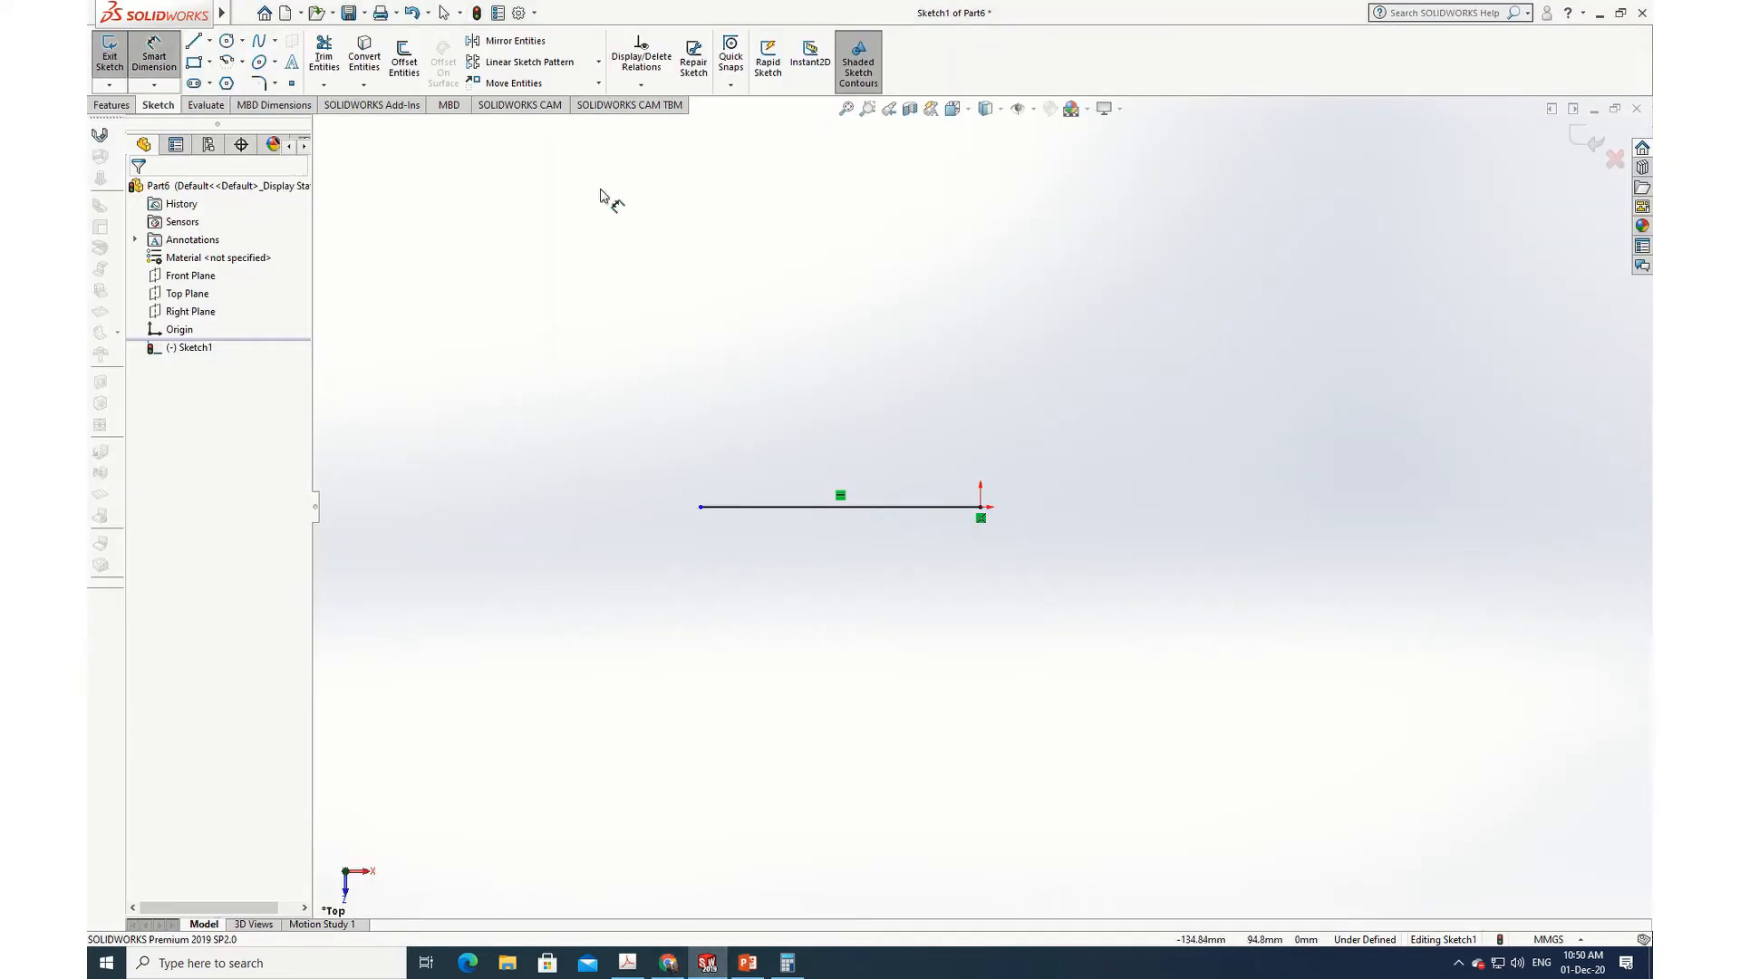
{"action": "left_click", "coordinate": [897, 507]}
{"action": "left_click", "coordinate": [859, 618]}
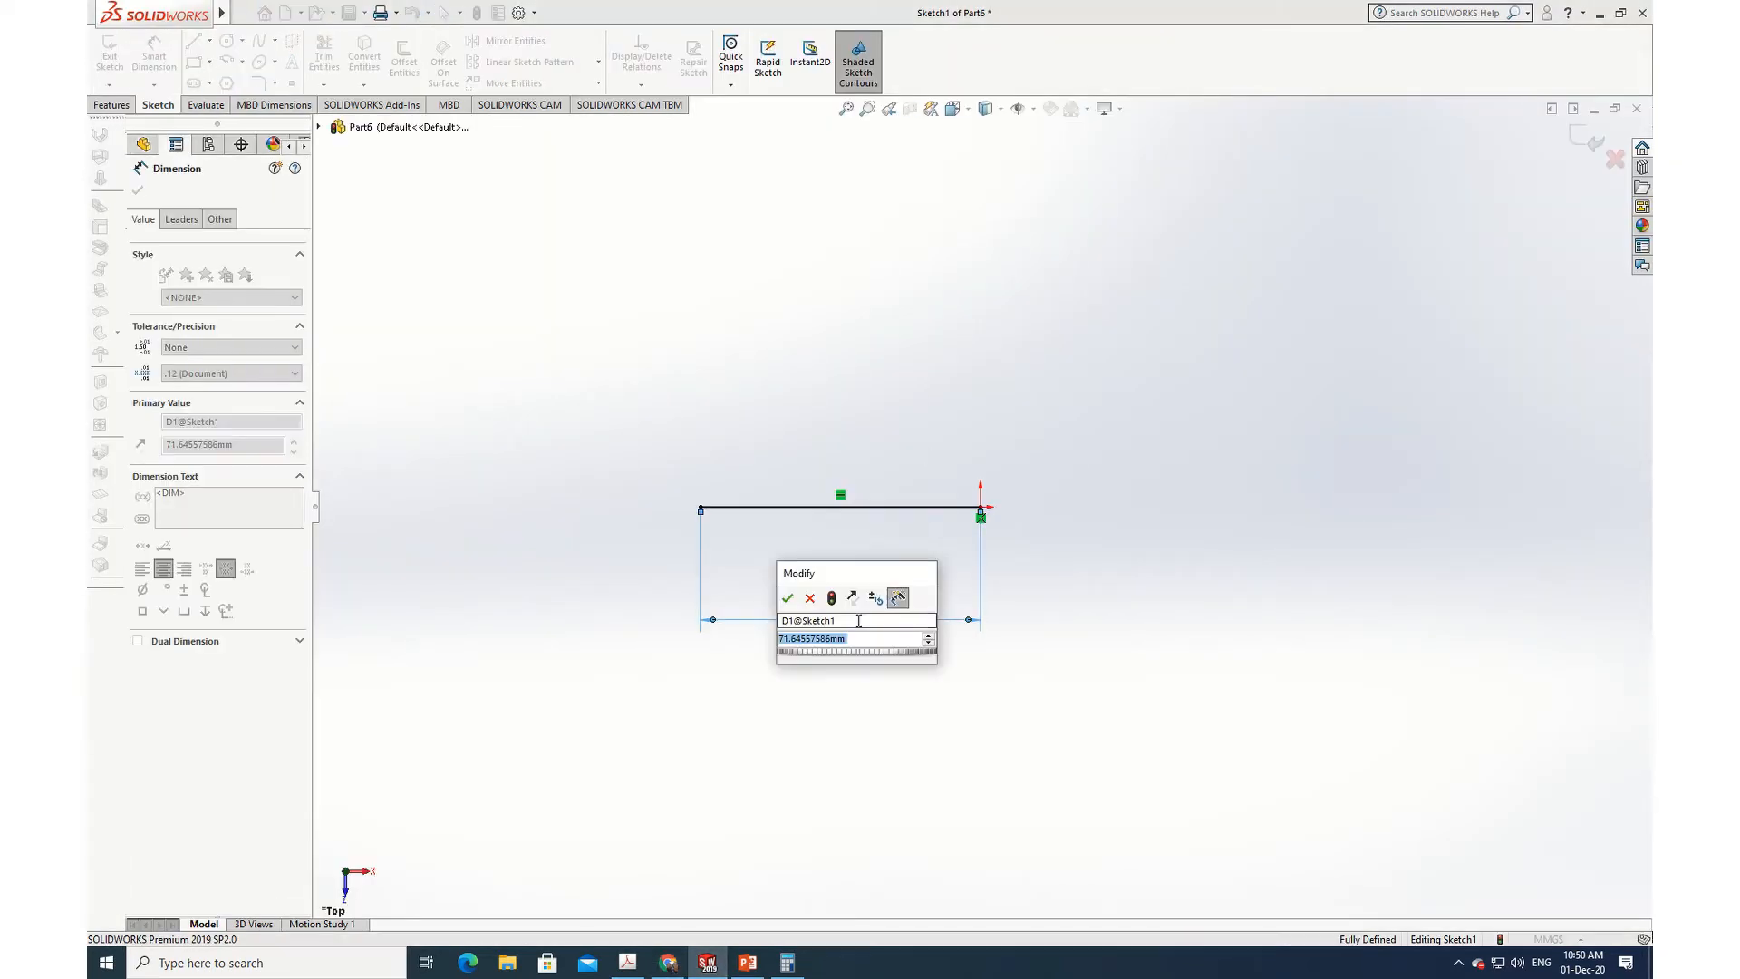
{"action": "type", "text": "74.78"}
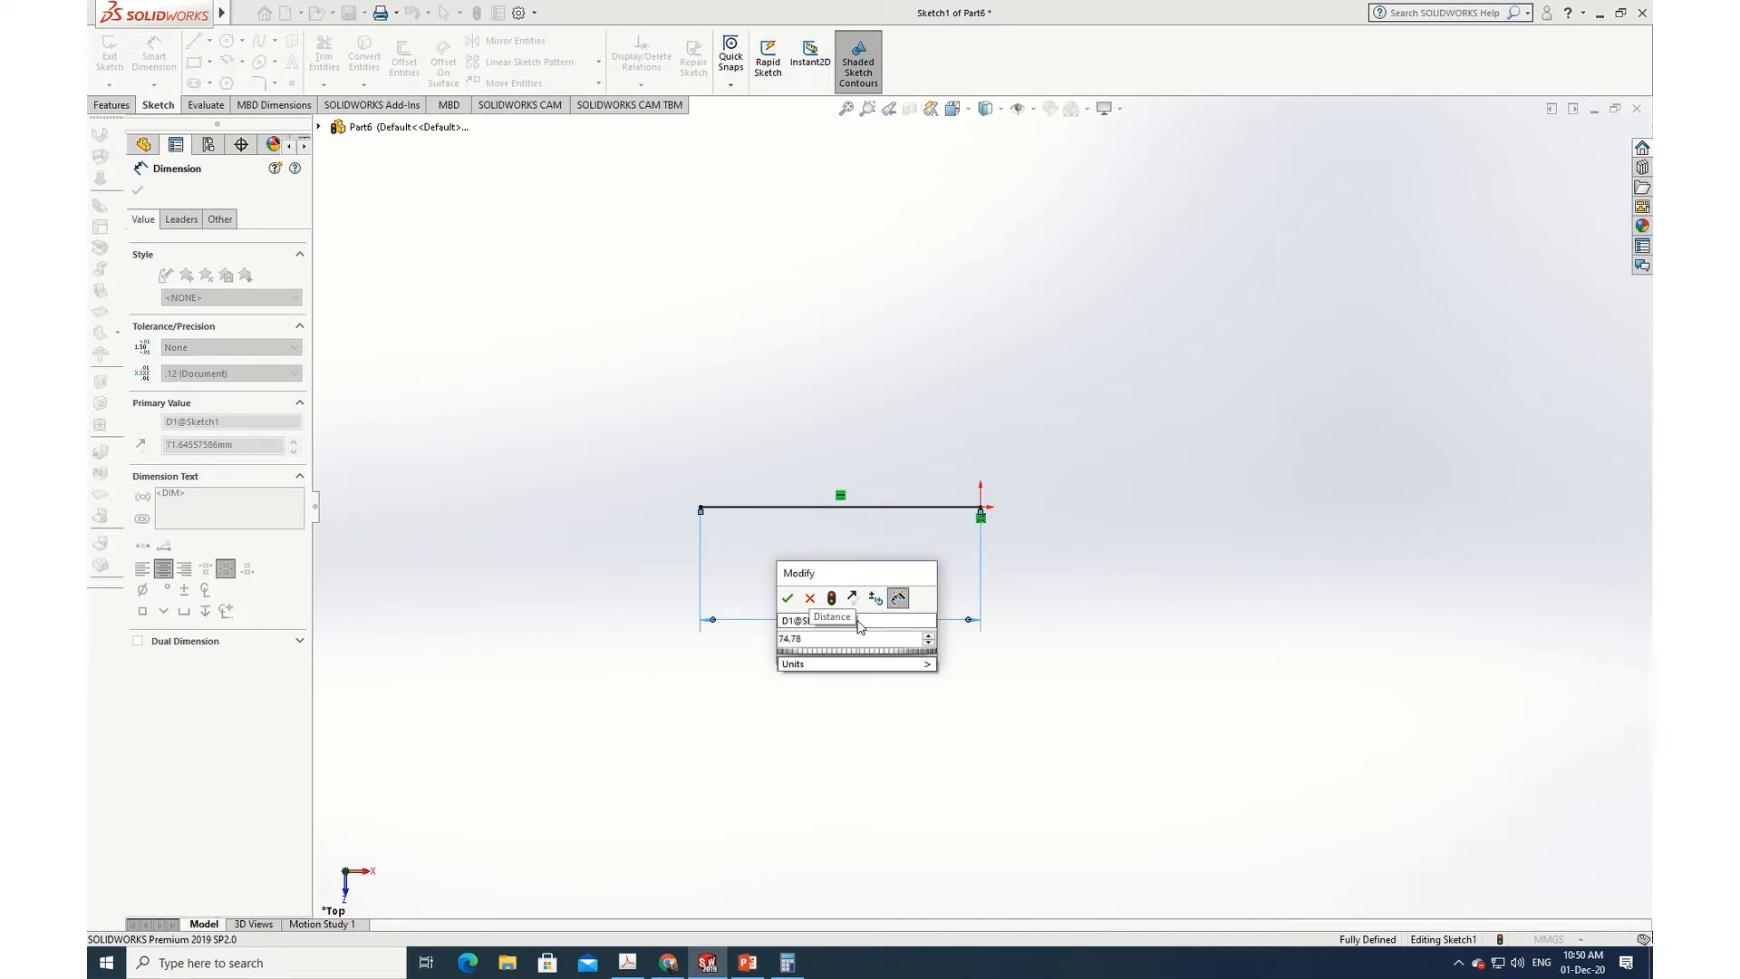
{"action": "key", "text": "Return"}
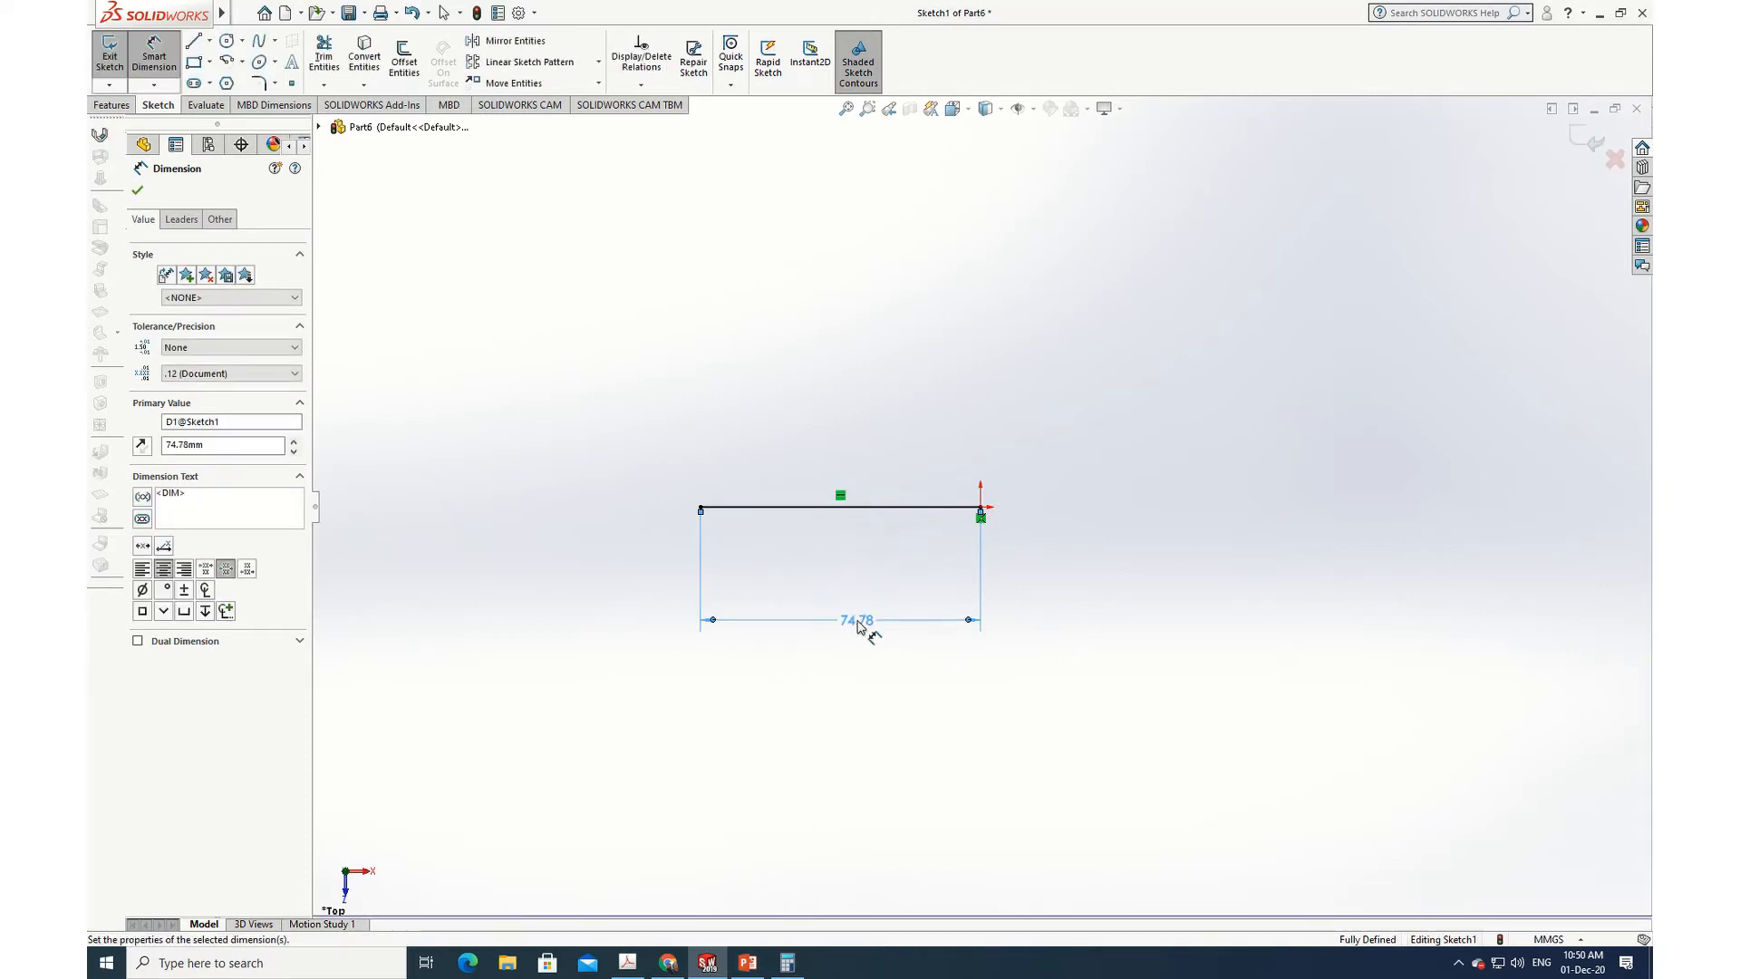
{"action": "left_click", "coordinate": [137, 192]}
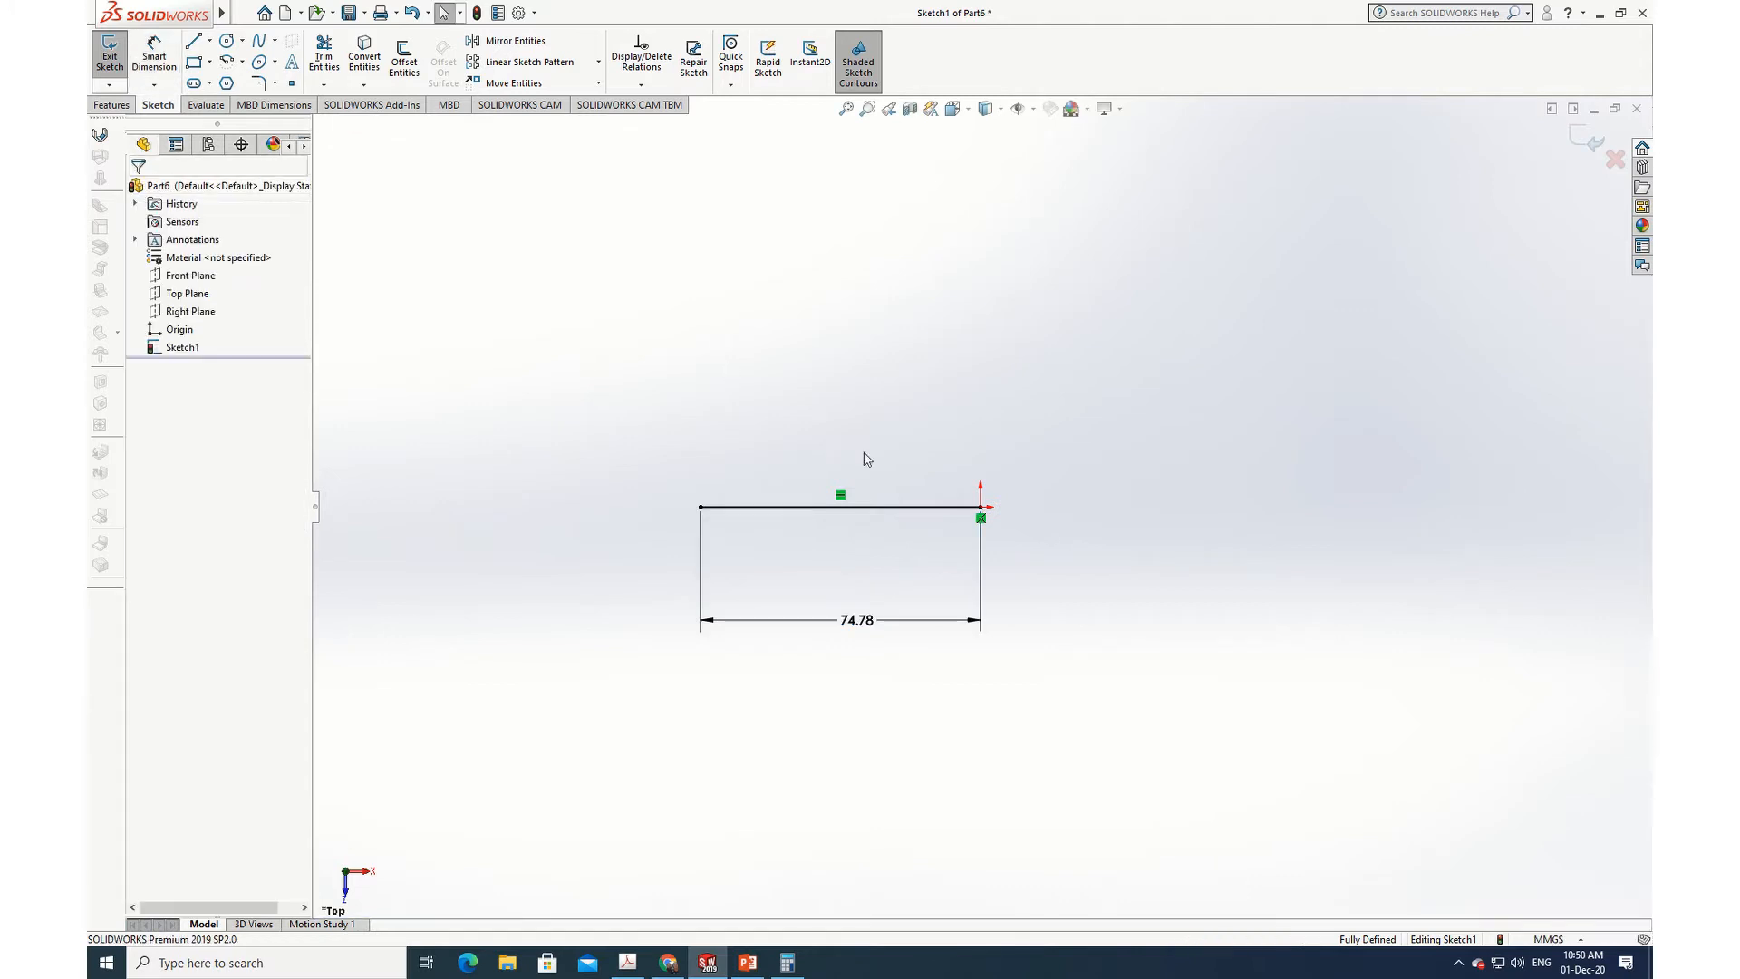
Step: Sketch a circle about 21 mm in diameter above the end of the line farthest from the origin
{"action": "scroll", "coordinate": [812, 504], "scroll_direction": "down", "scroll_amount": 1}
{"action": "scroll", "coordinate": [812, 504], "scroll_direction": "down", "scroll_amount": 1}
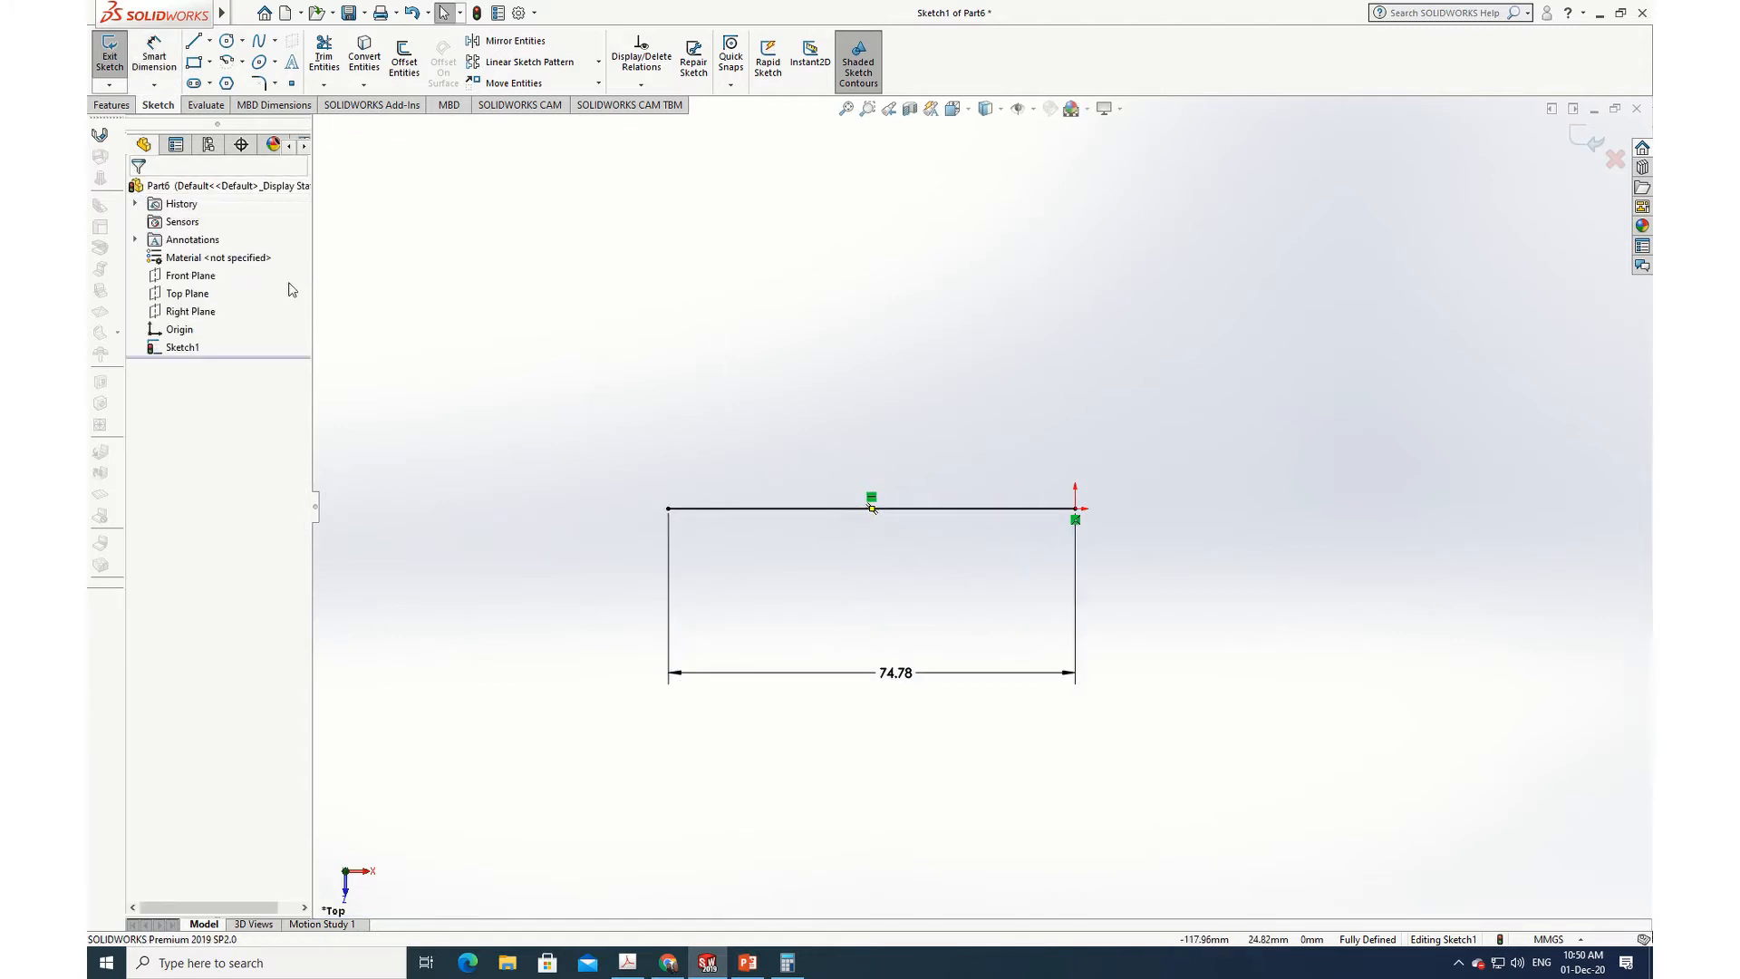
{"action": "left_click", "coordinate": [229, 46]}
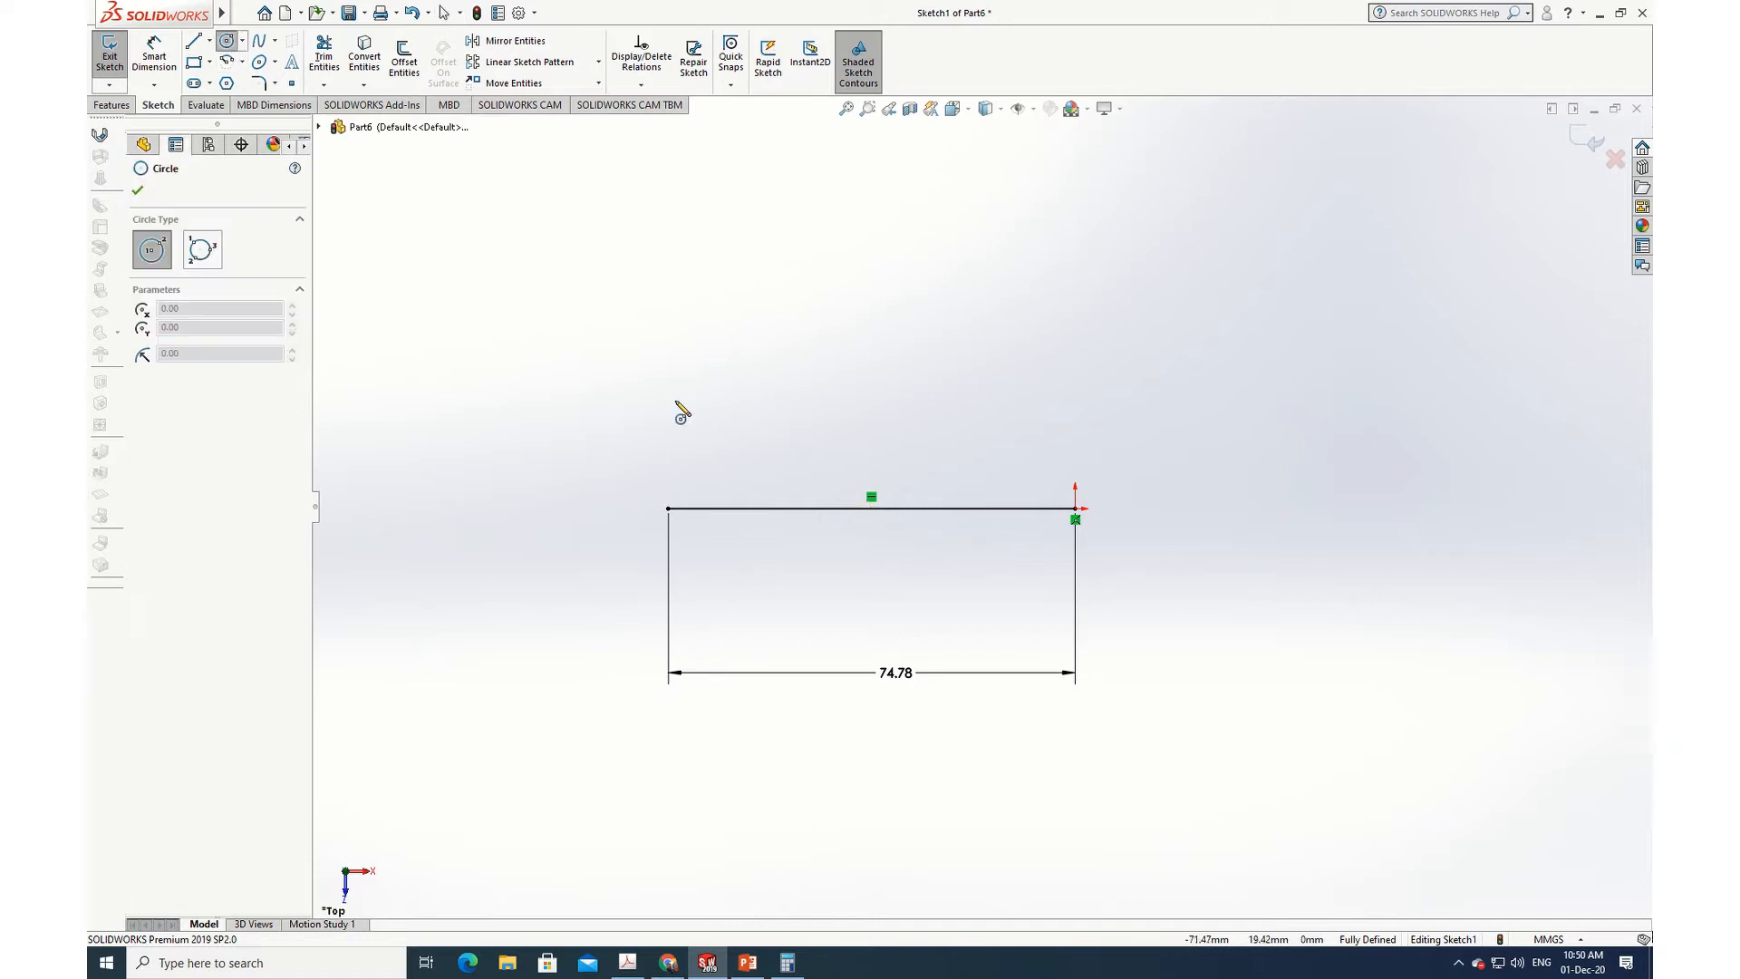
{"action": "left_click", "coordinate": [669, 411]}
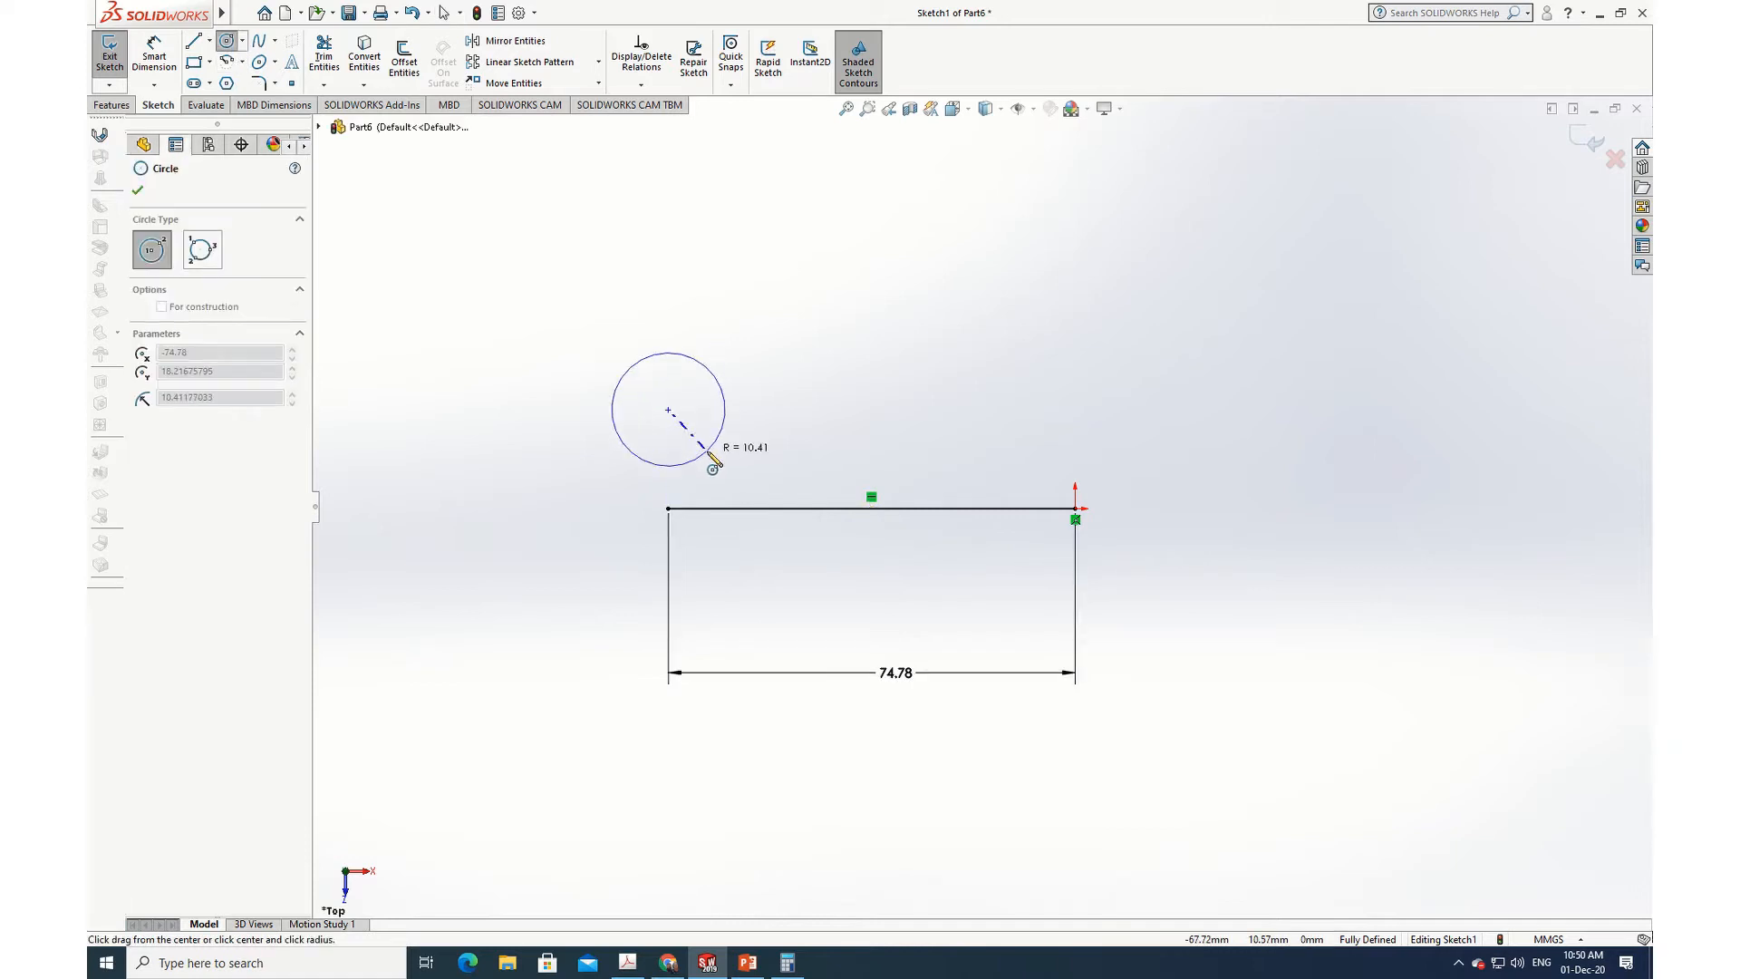
{"action": "left_click", "coordinate": [709, 451]}
{"action": "left_click", "coordinate": [138, 192]}
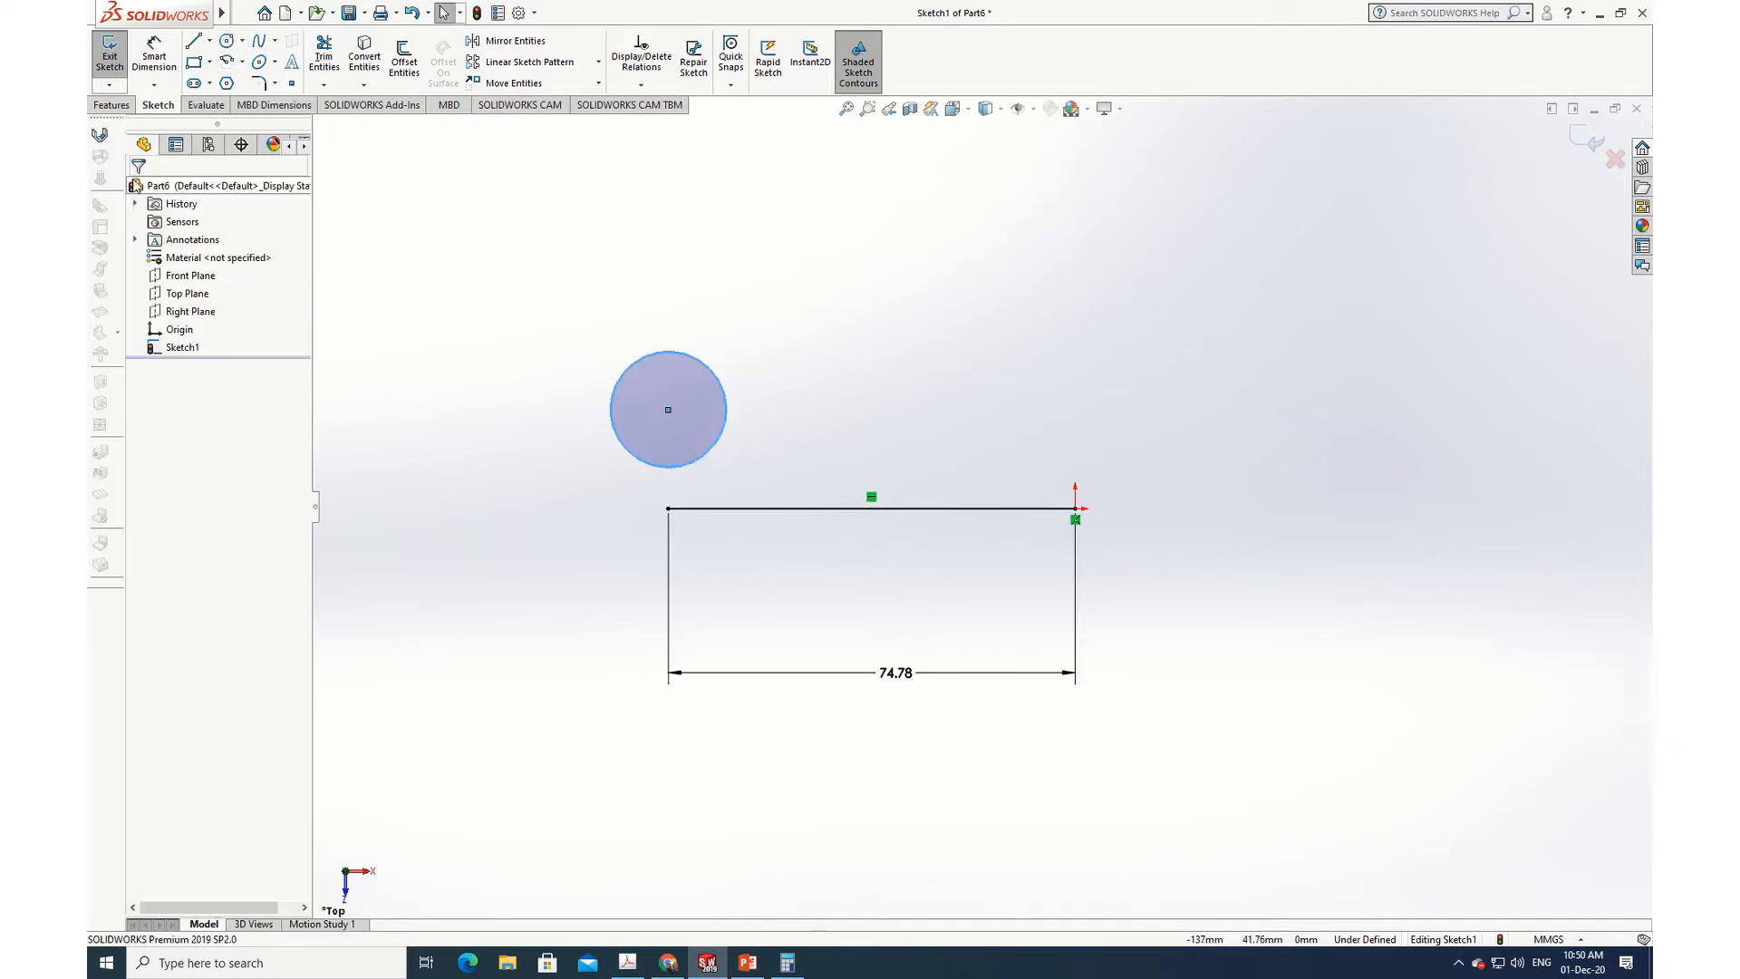
Step: Dimension the circle's diameter as 20 mm
{"action": "left_click", "coordinate": [154, 56]}
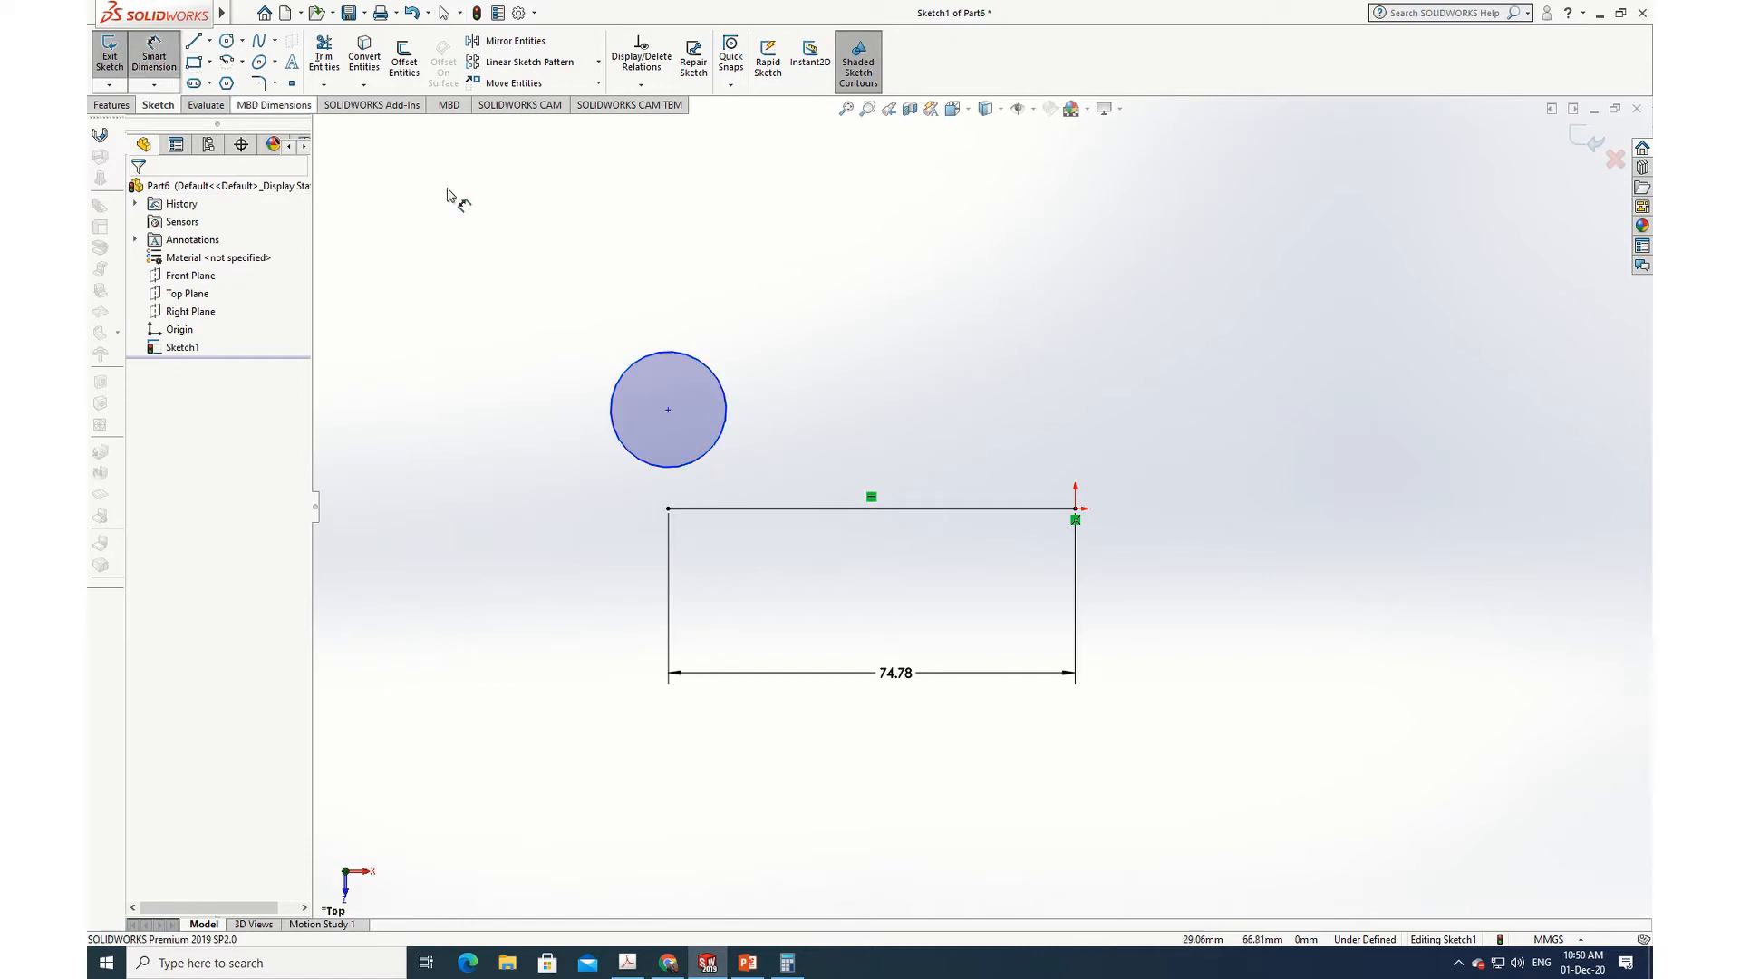
{"action": "left_click", "coordinate": [613, 426]}
{"action": "left_click", "coordinate": [494, 418]}
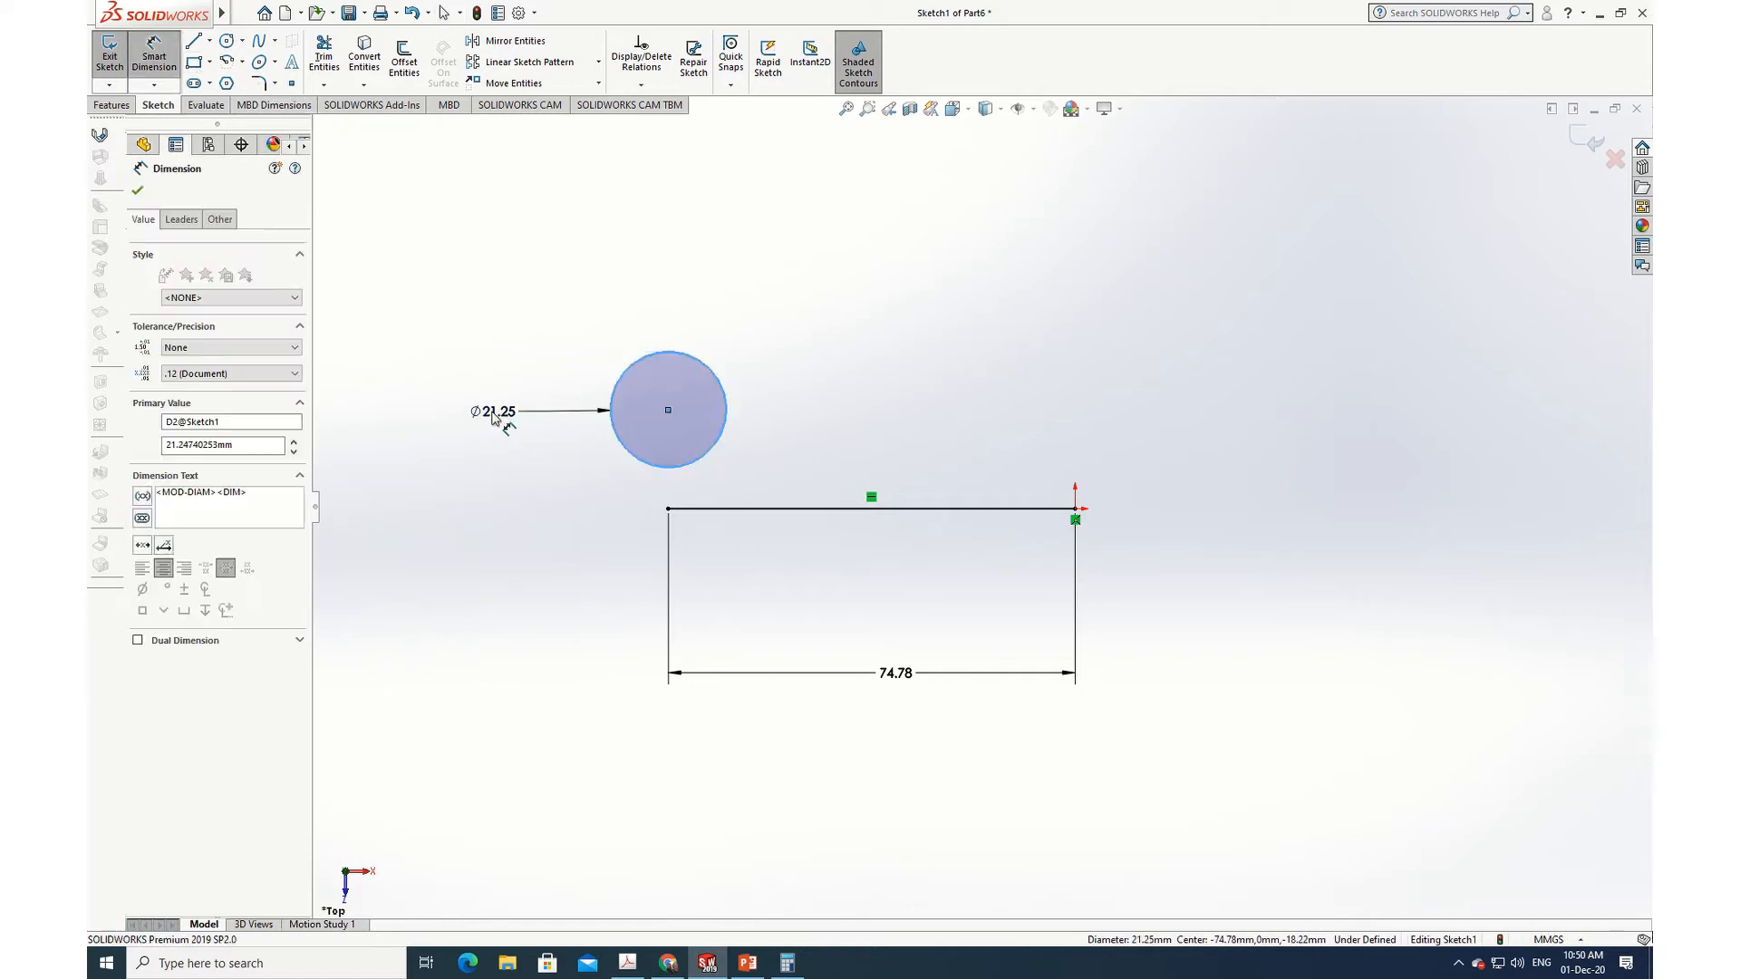
{"action": "type", "text": "20"}
{"action": "key", "text": "Return"}
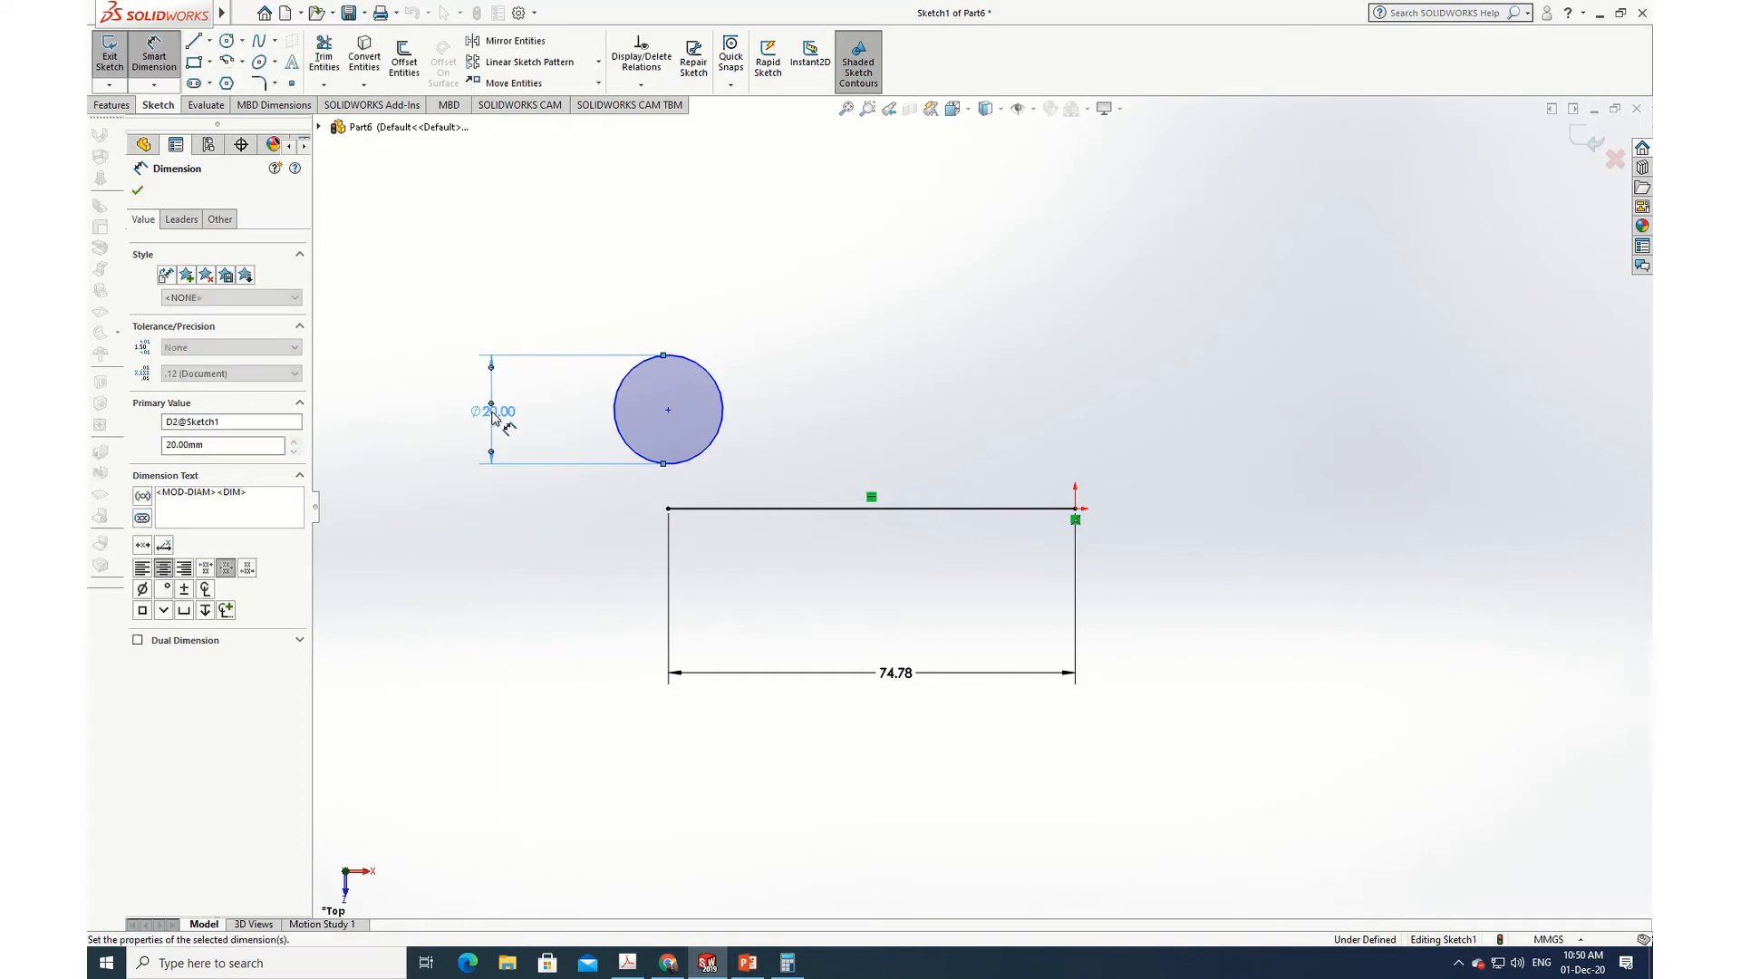
{"action": "left_click", "coordinate": [138, 190]}
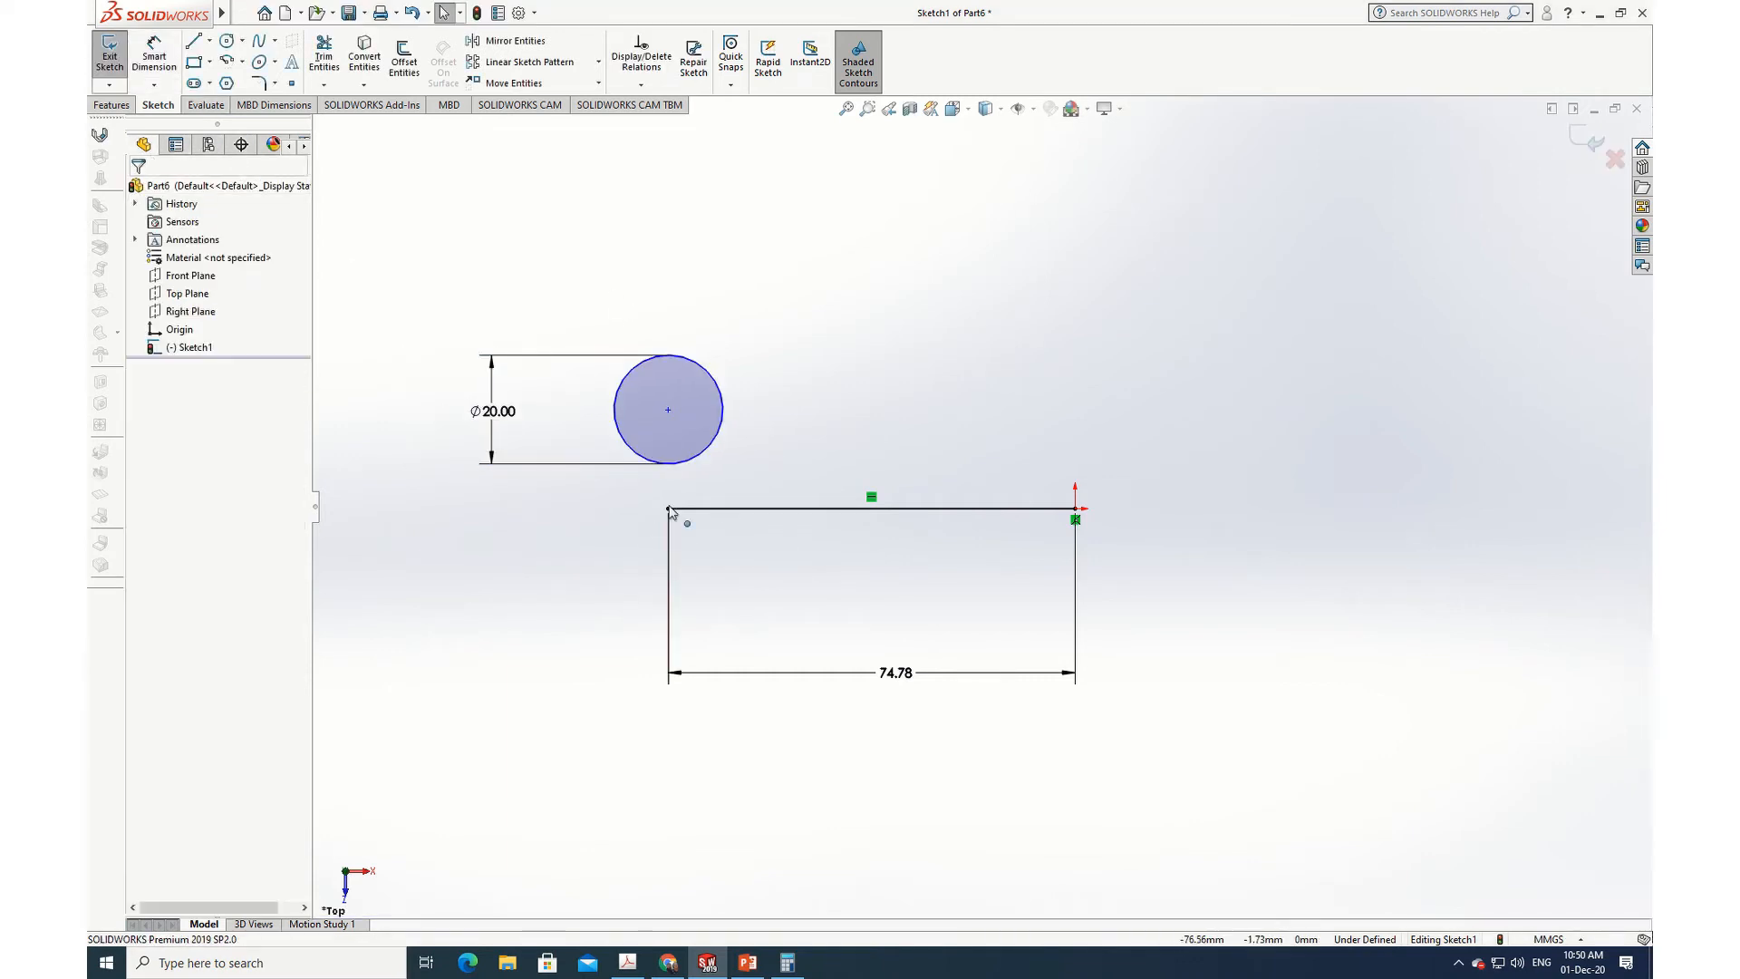
Step: Add a Vertical relation between the circle's center and the line's endpoint farthest from the origin
{"action": "left_click", "coordinate": [668, 411]}
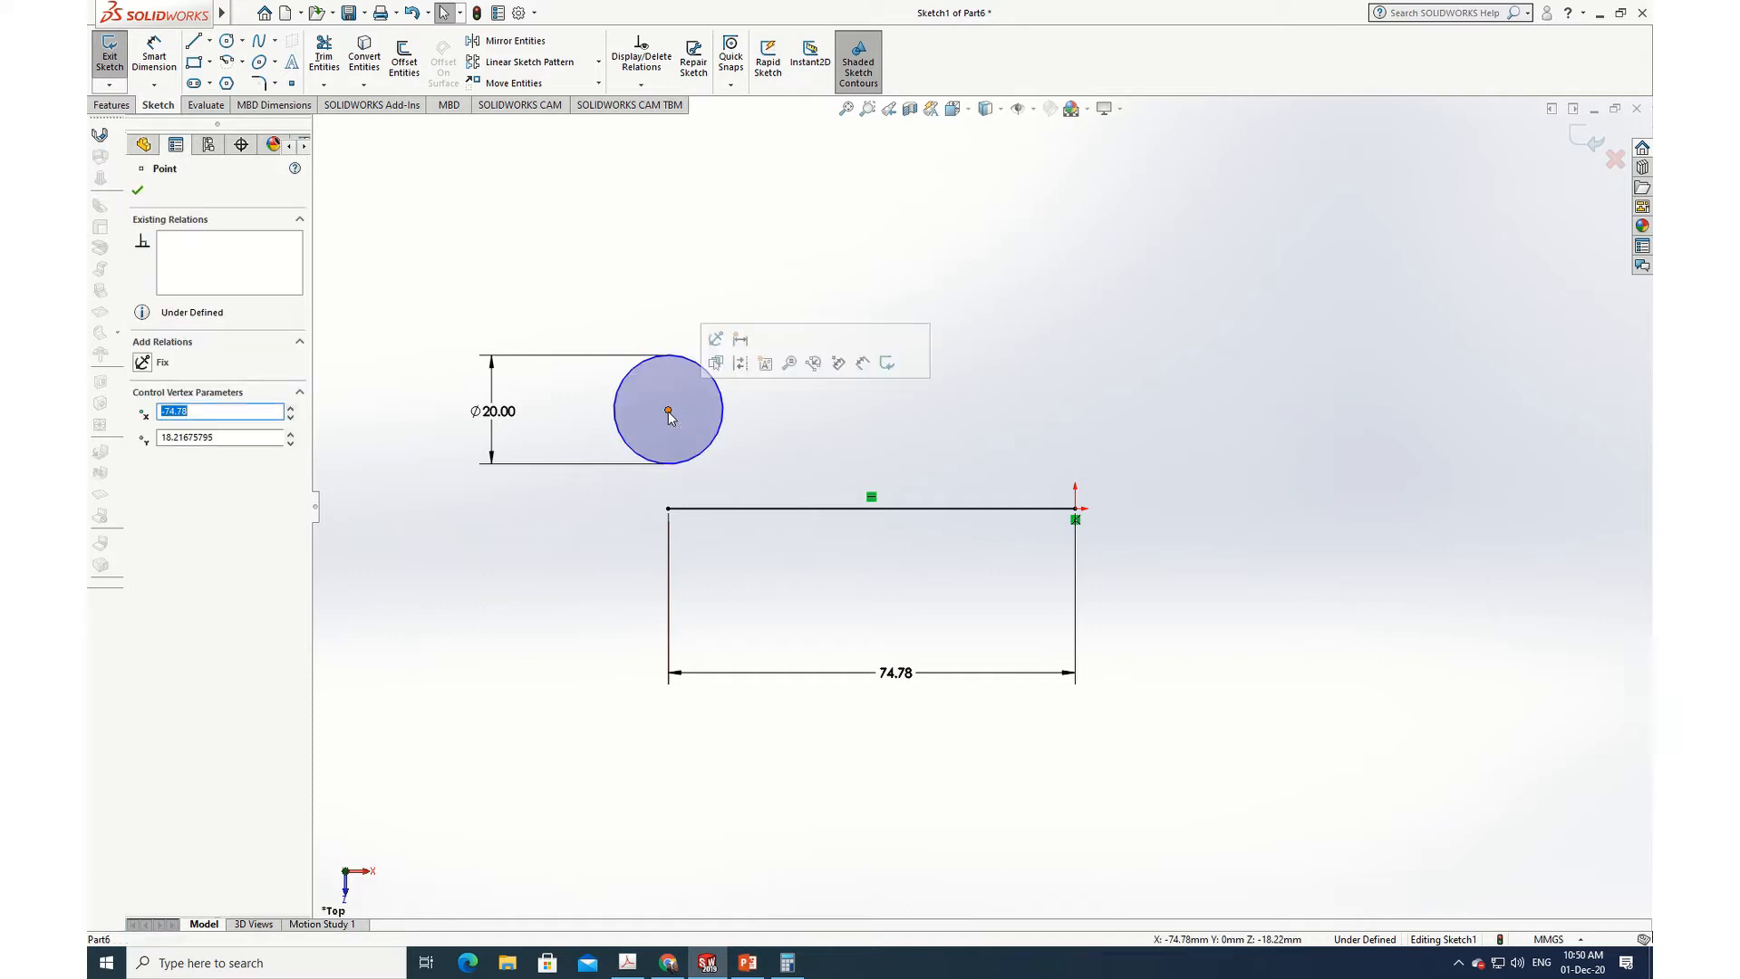
{"action": "left_click", "coordinate": [668, 510], "text": "ctrl"}
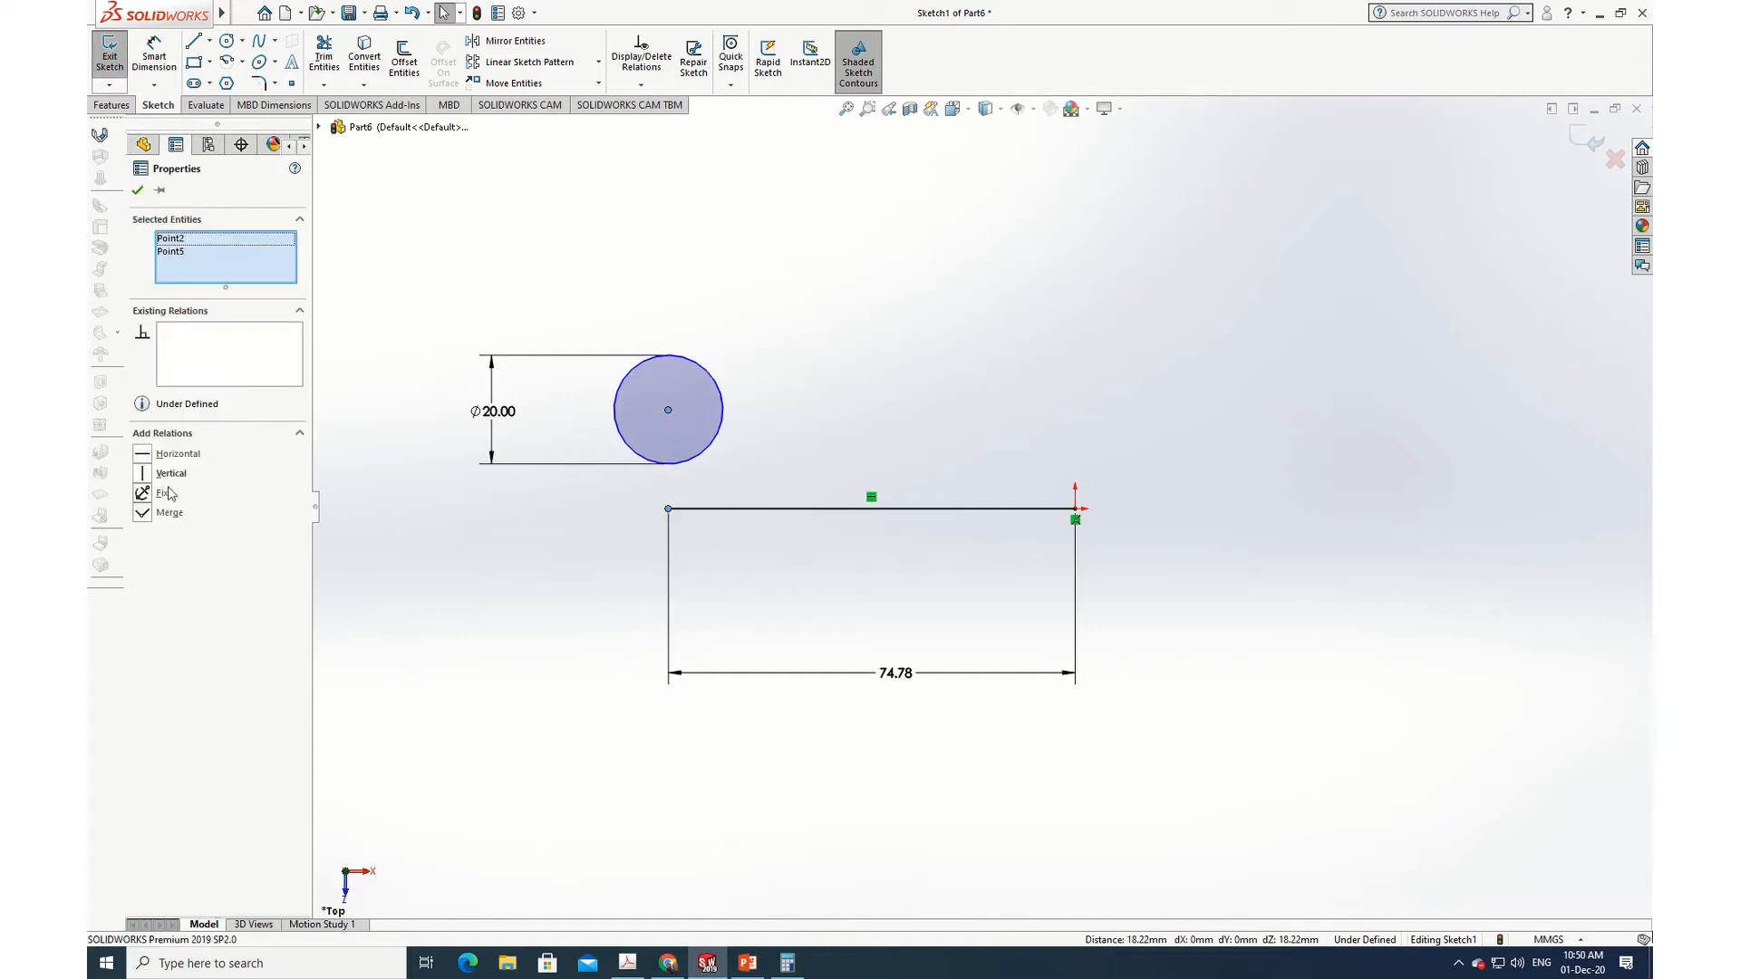
{"action": "left_click", "coordinate": [143, 474]}
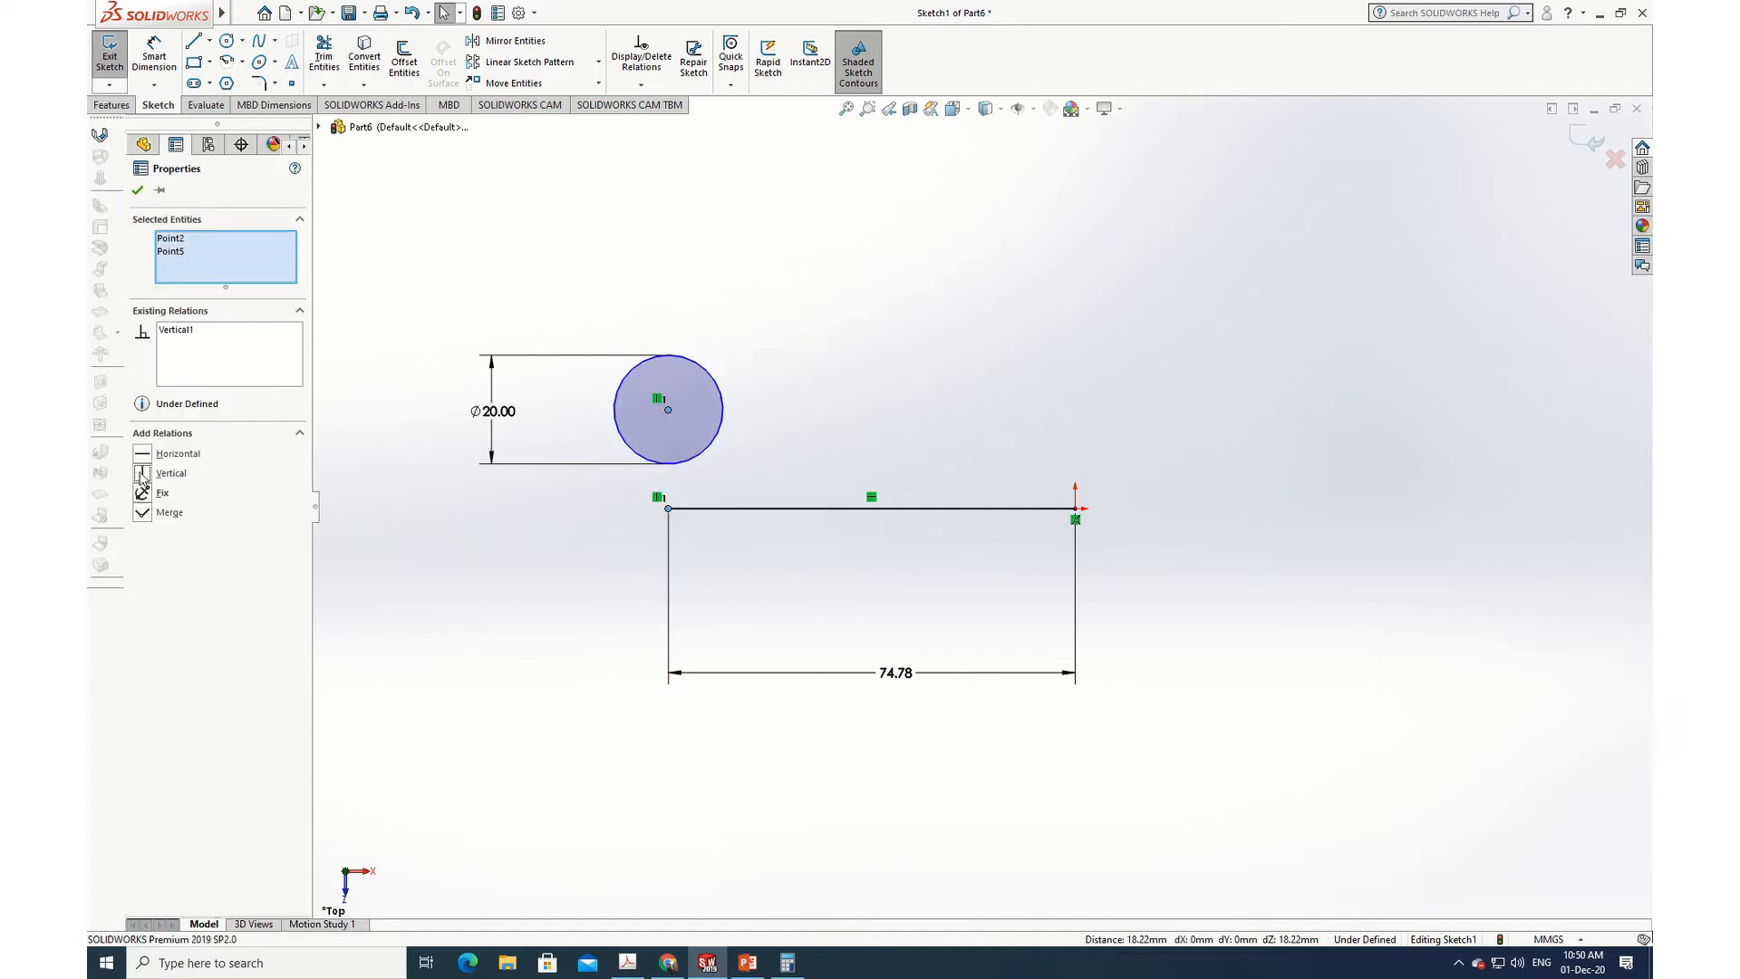
{"action": "left_click", "coordinate": [138, 191]}
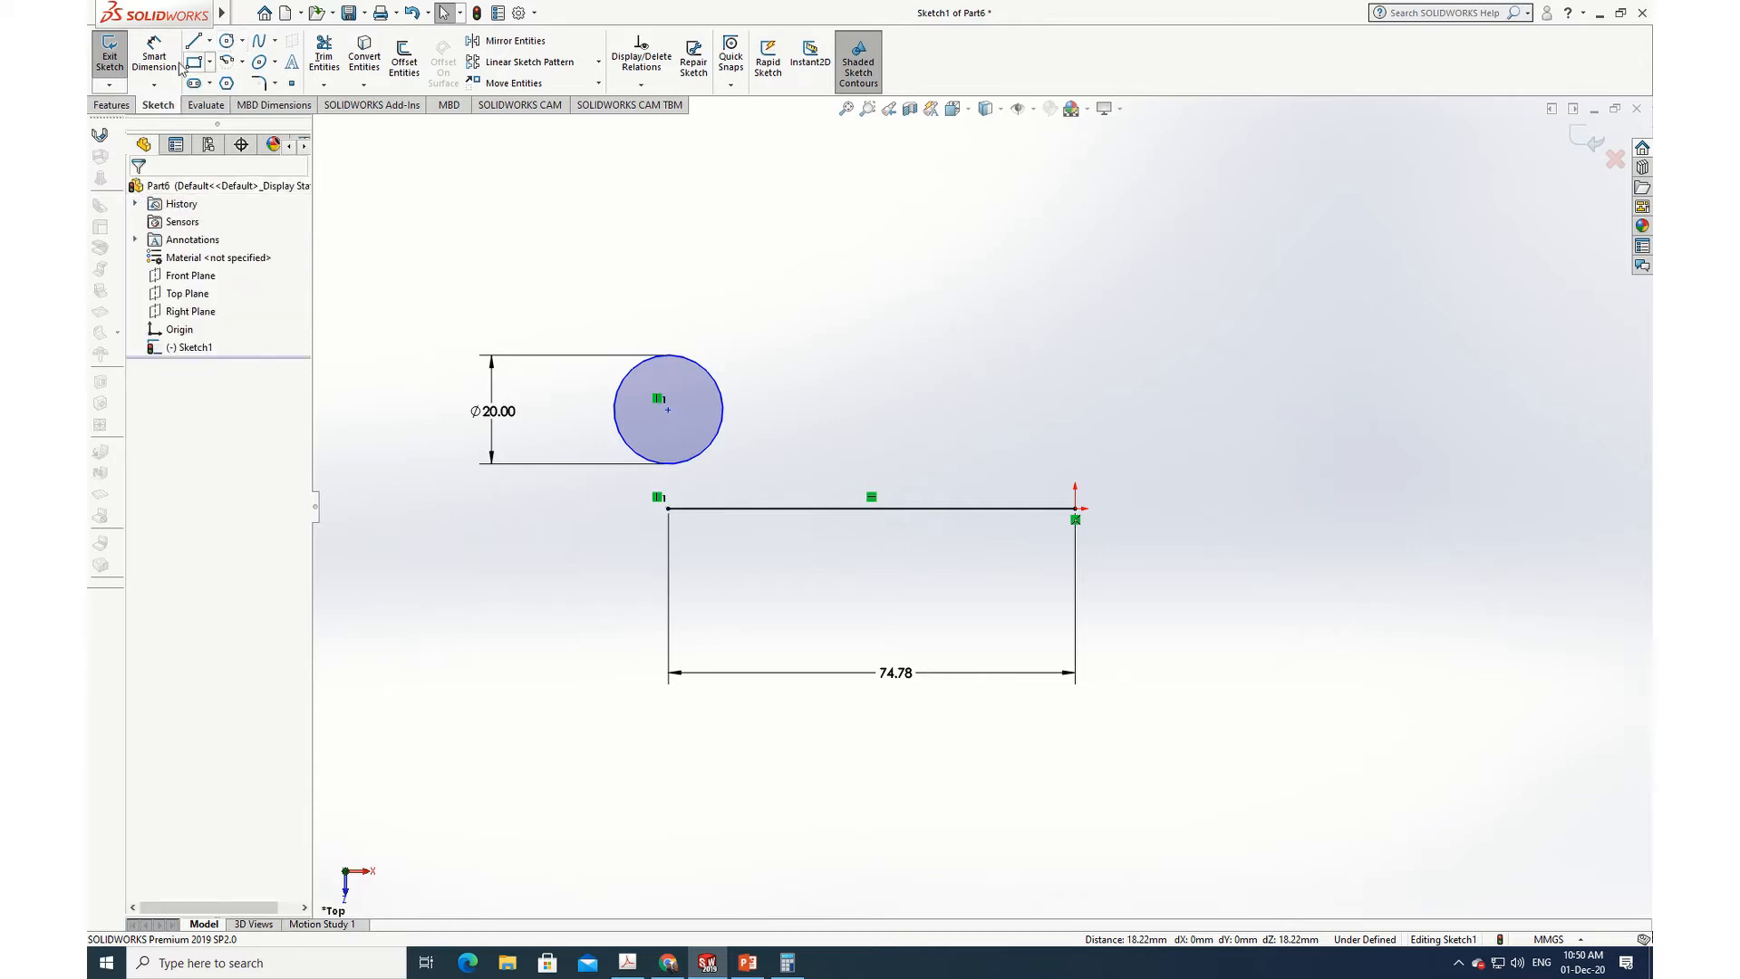
Step: Make the 20 mm circle tangent to the horizontal line
{"action": "left_click", "coordinate": [698, 466]}
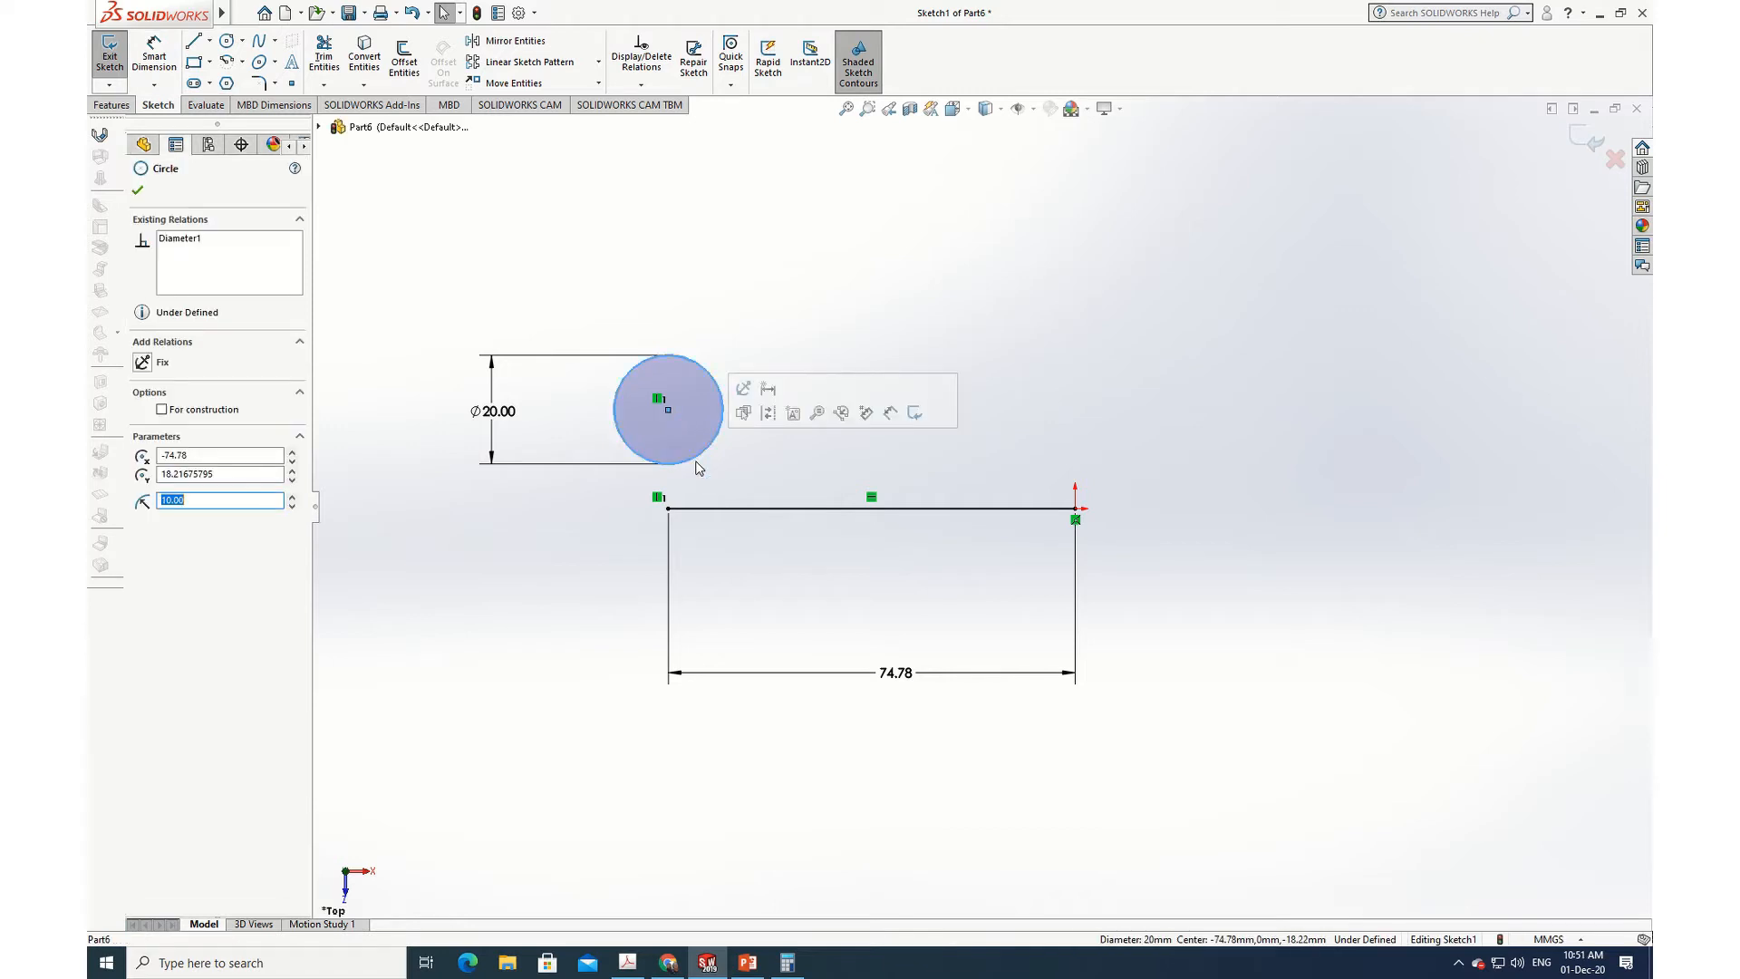
{"action": "left_click", "coordinate": [716, 512], "text": "ctrl"}
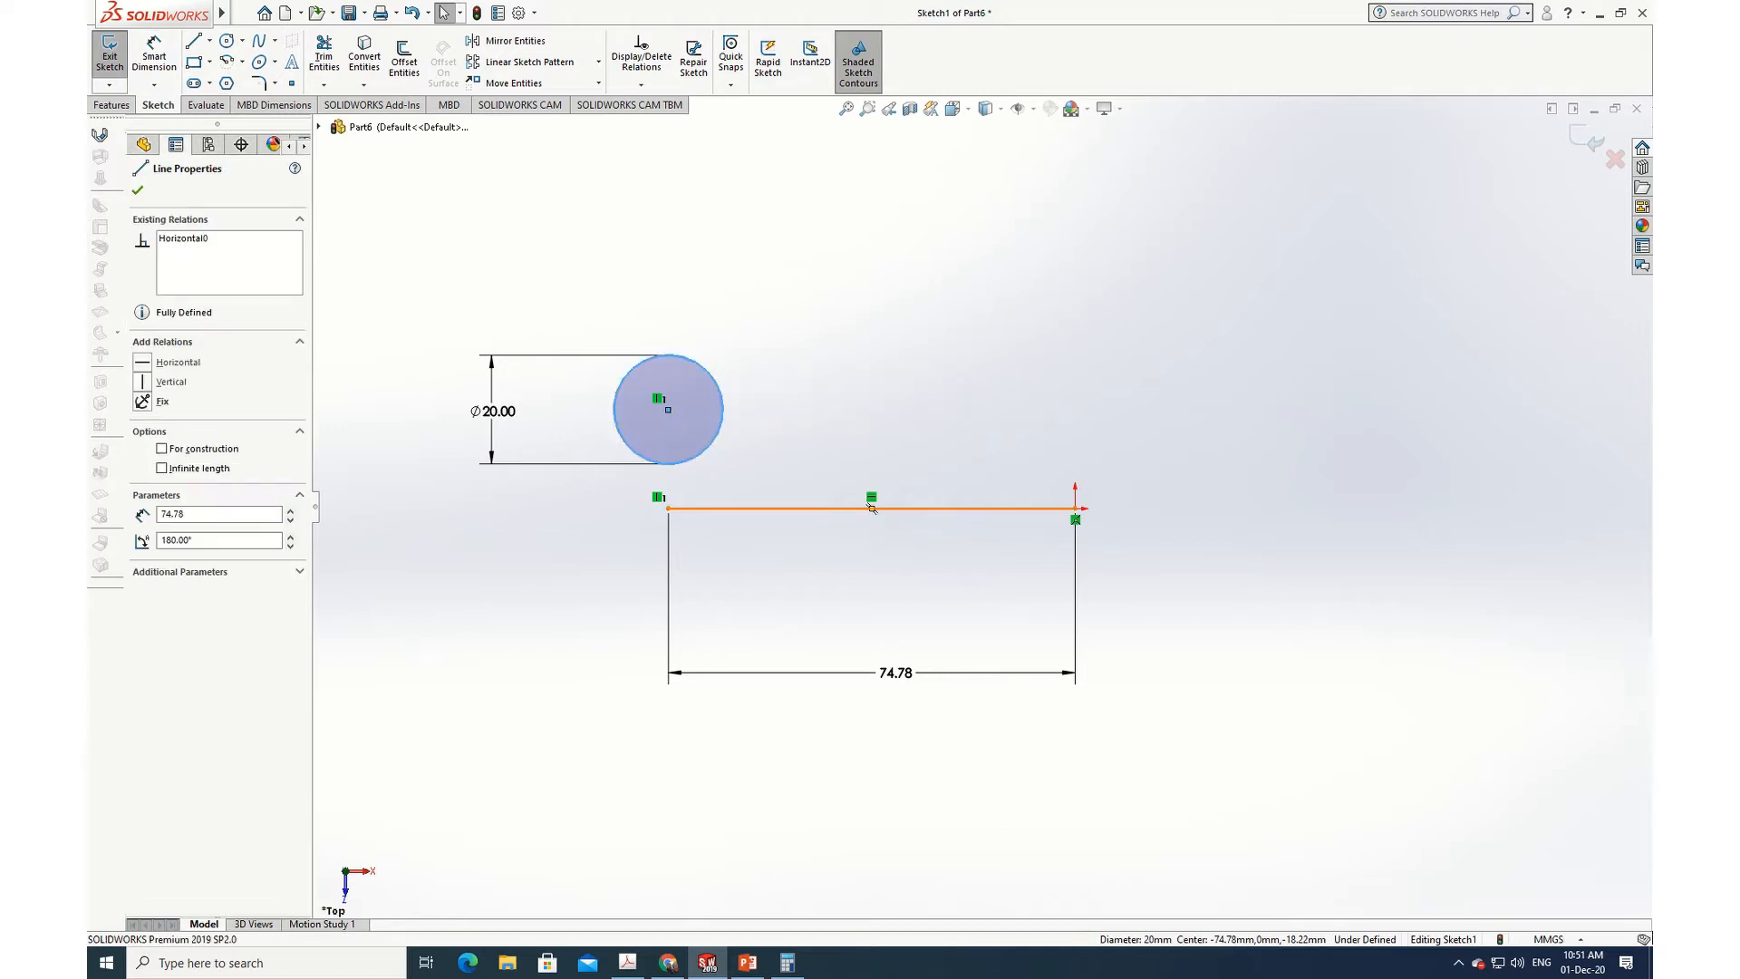
{"action": "left_click", "coordinate": [141, 455]}
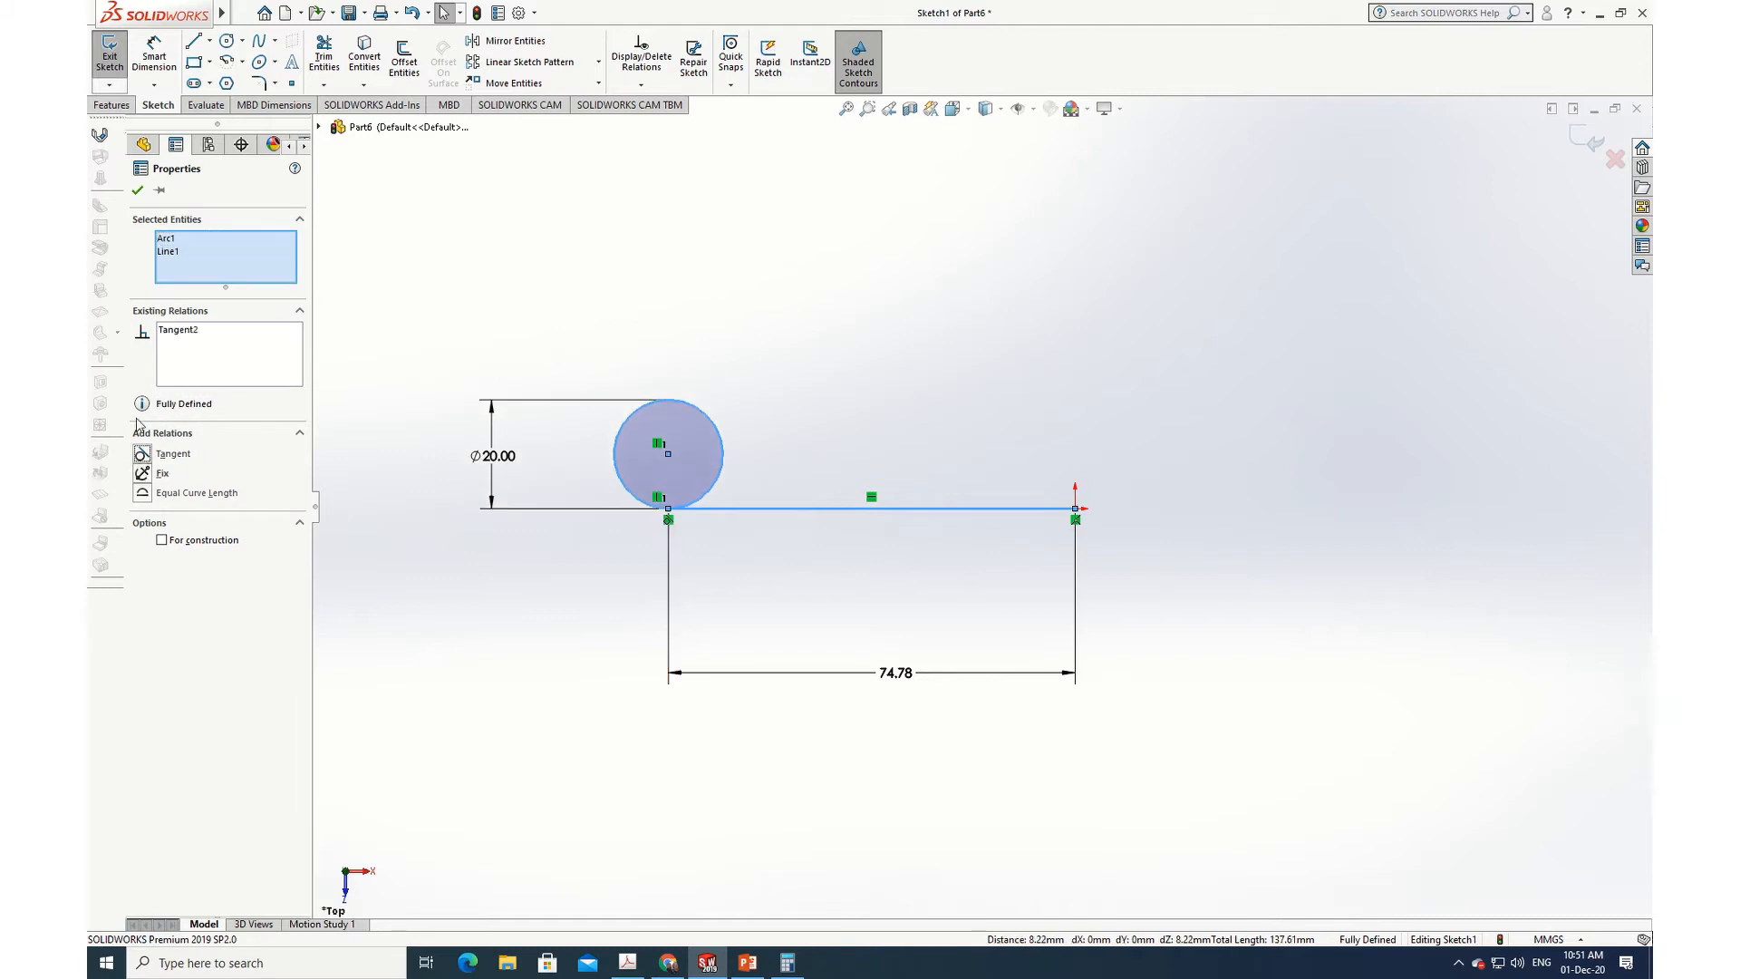
{"action": "left_click", "coordinate": [137, 192]}
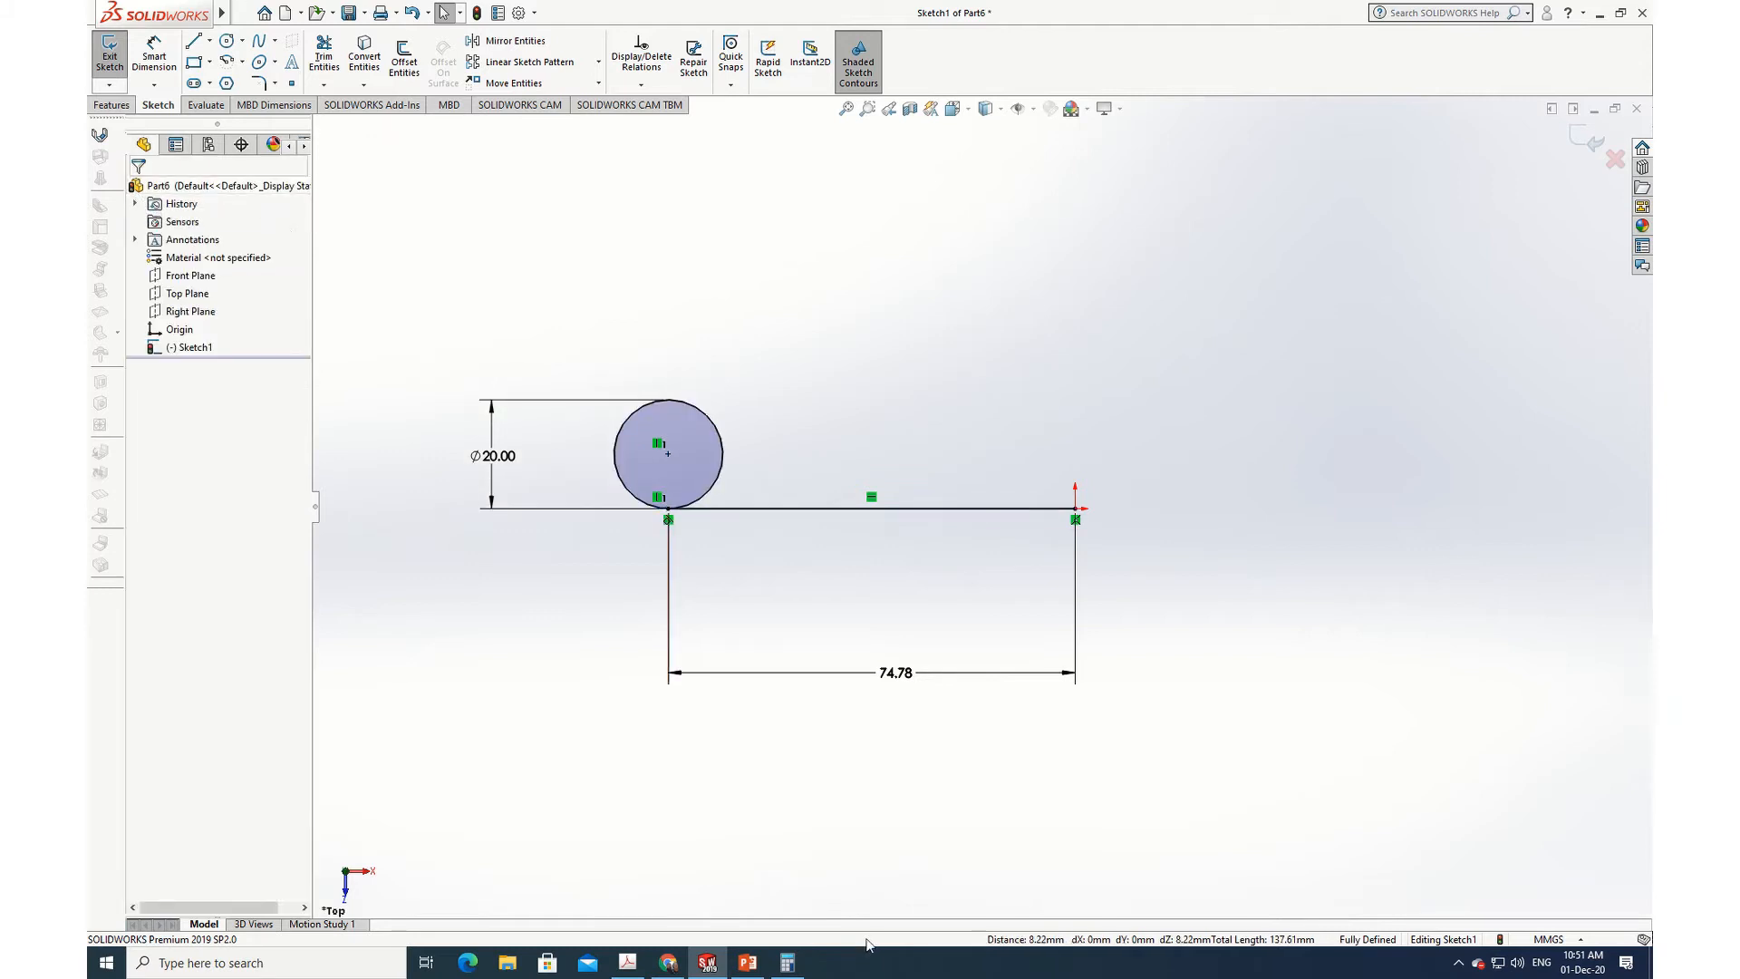
Step: Check the bracket drawing in the PDF, then sketch a concentric circle about 7.5 mm in diameter inside the 20 mm circle in SOLIDWORKS
{"action": "left_click", "coordinate": [627, 963]}
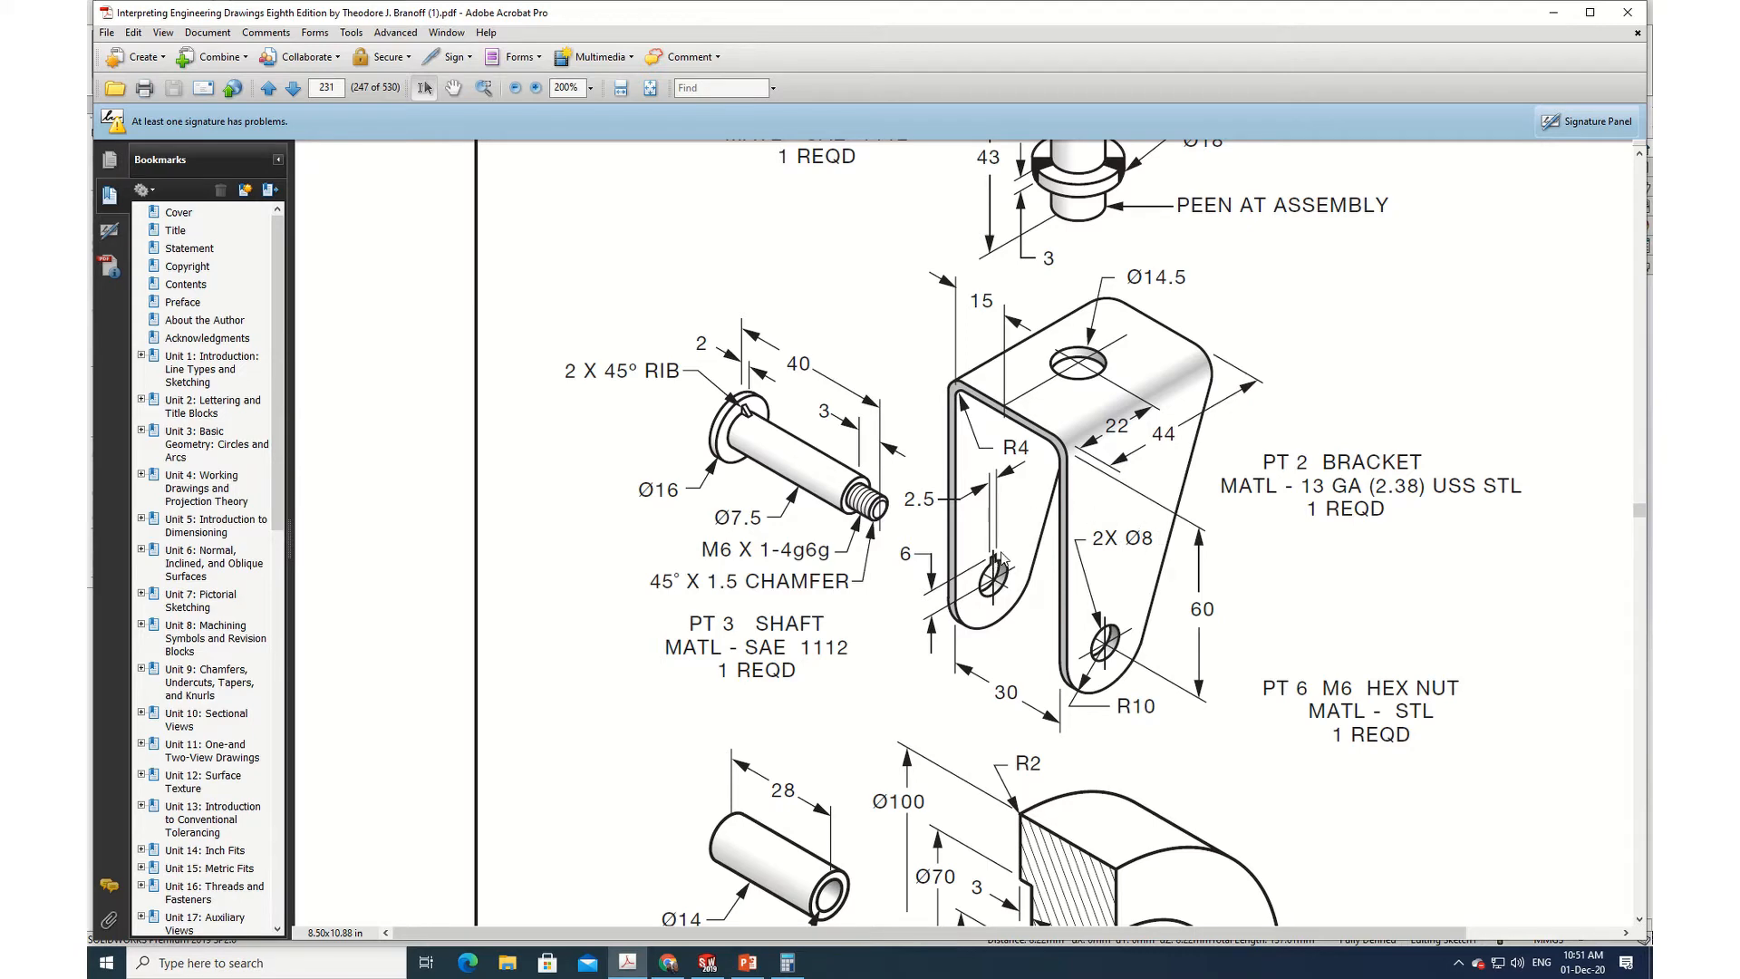
{"action": "left_click", "coordinate": [628, 968]}
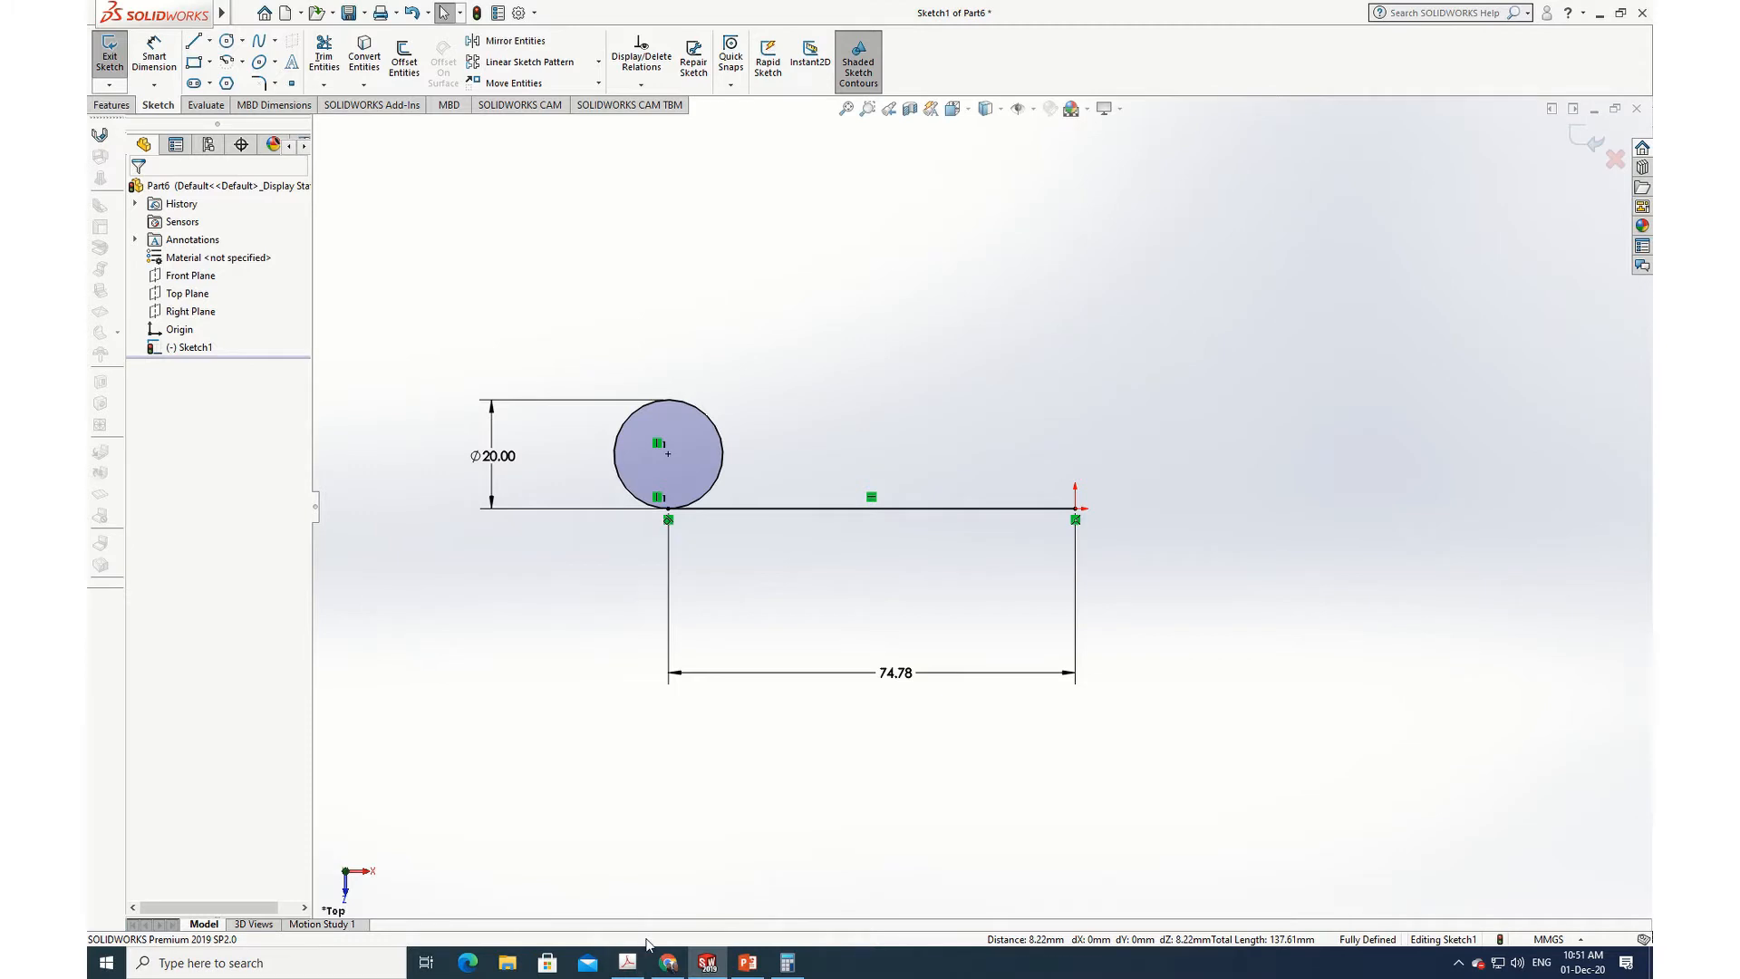
{"action": "left_click", "coordinate": [226, 41]}
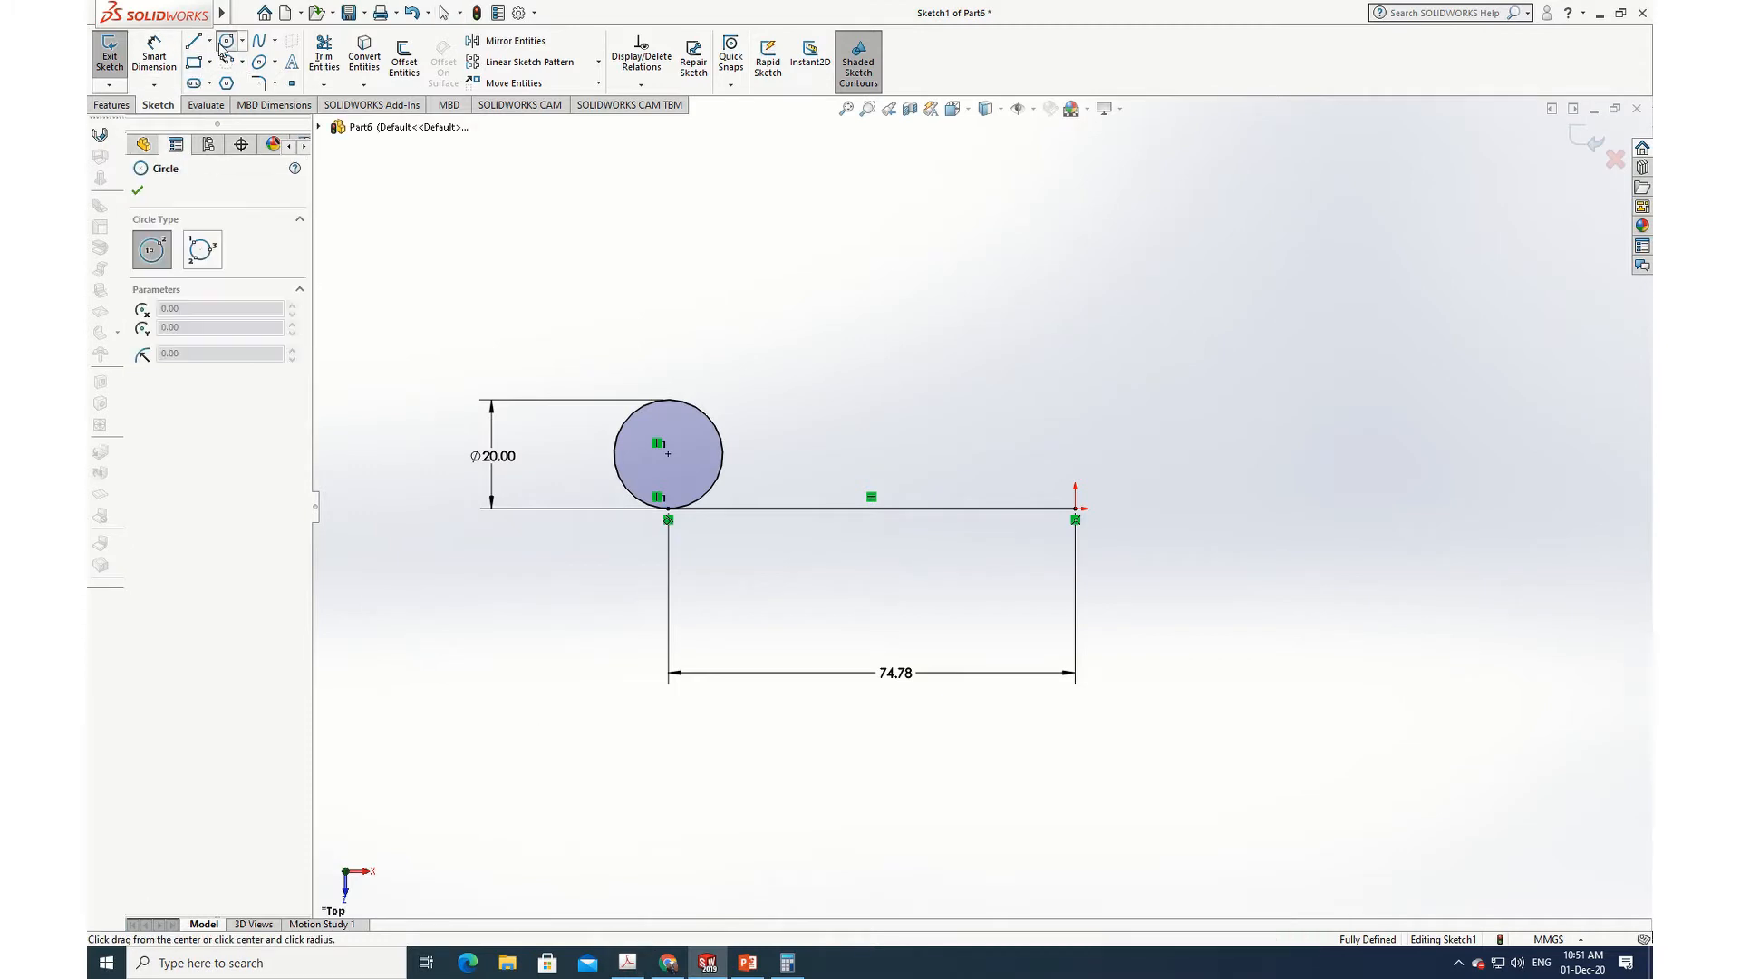
{"action": "left_click", "coordinate": [668, 454]}
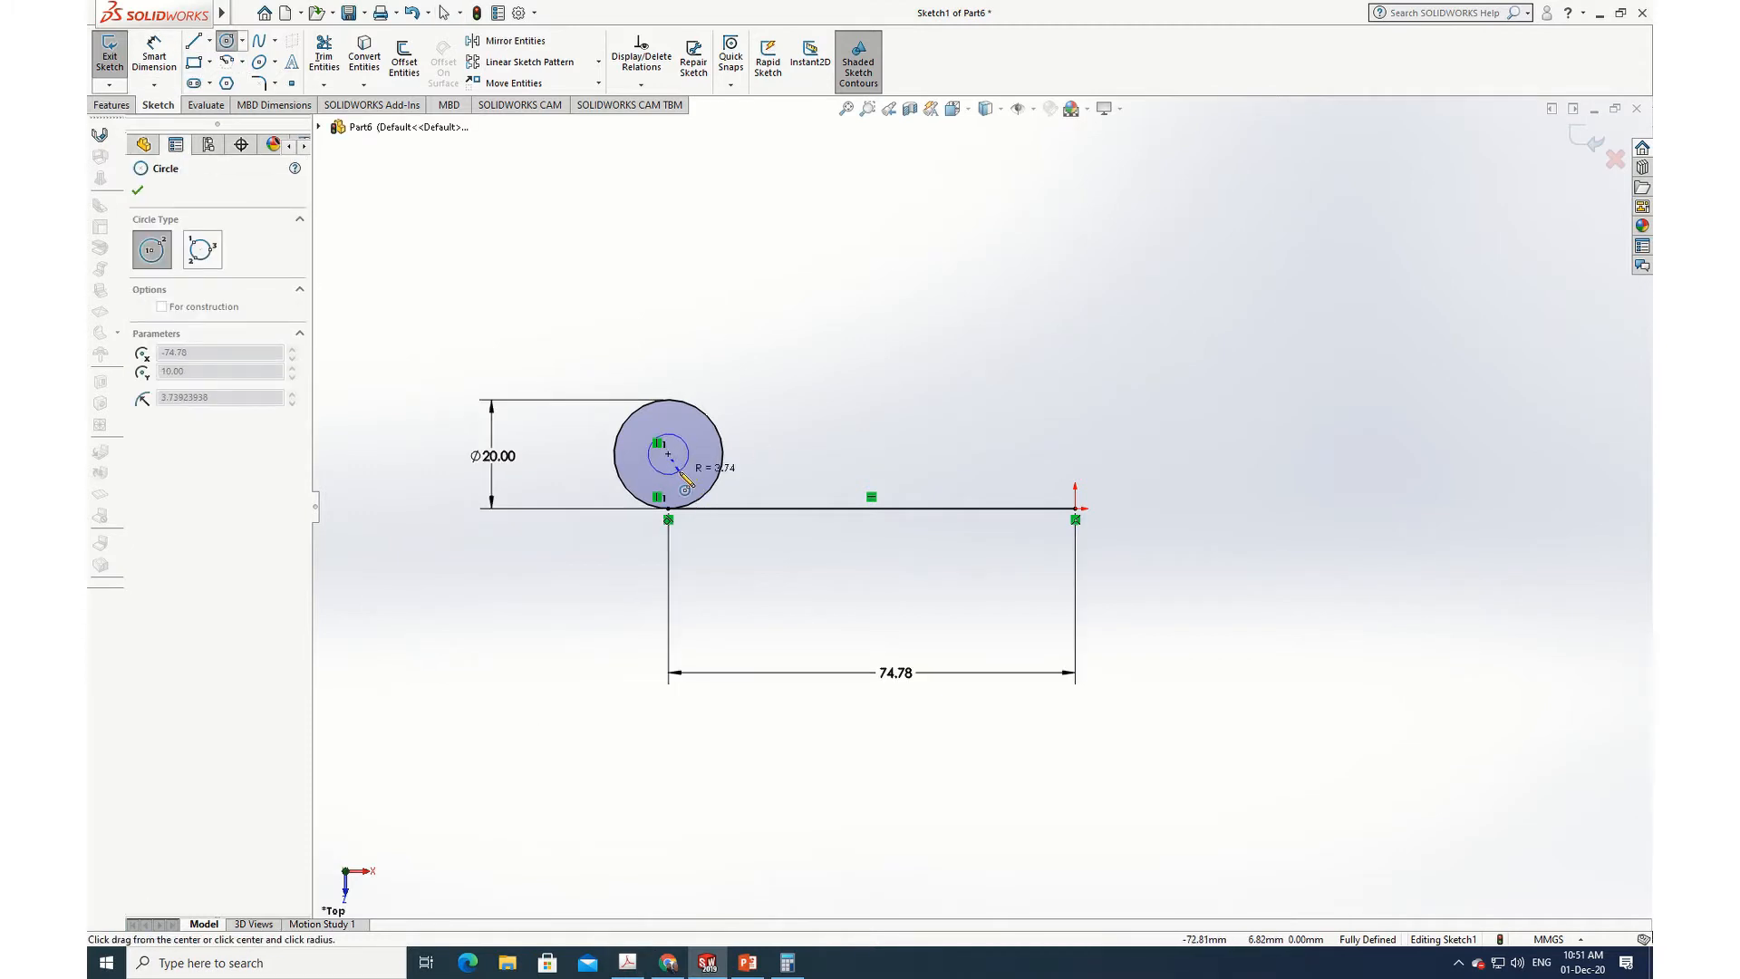
{"action": "left_click", "coordinate": [682, 470]}
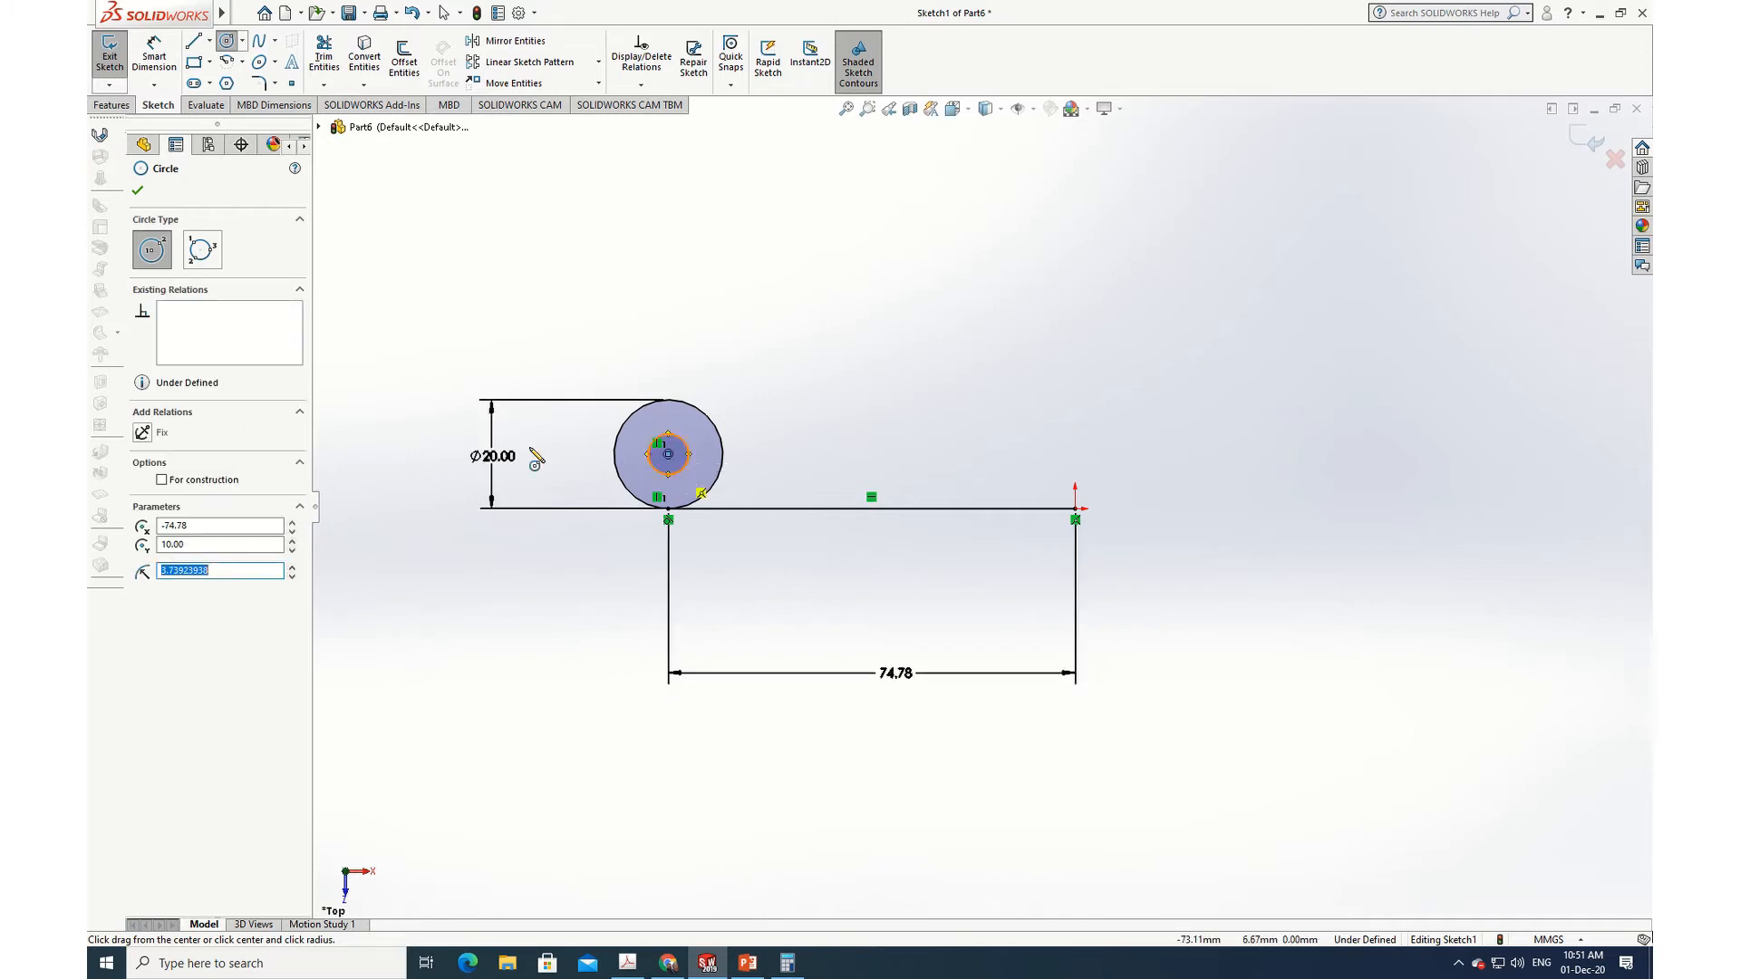
{"action": "left_click", "coordinate": [140, 192]}
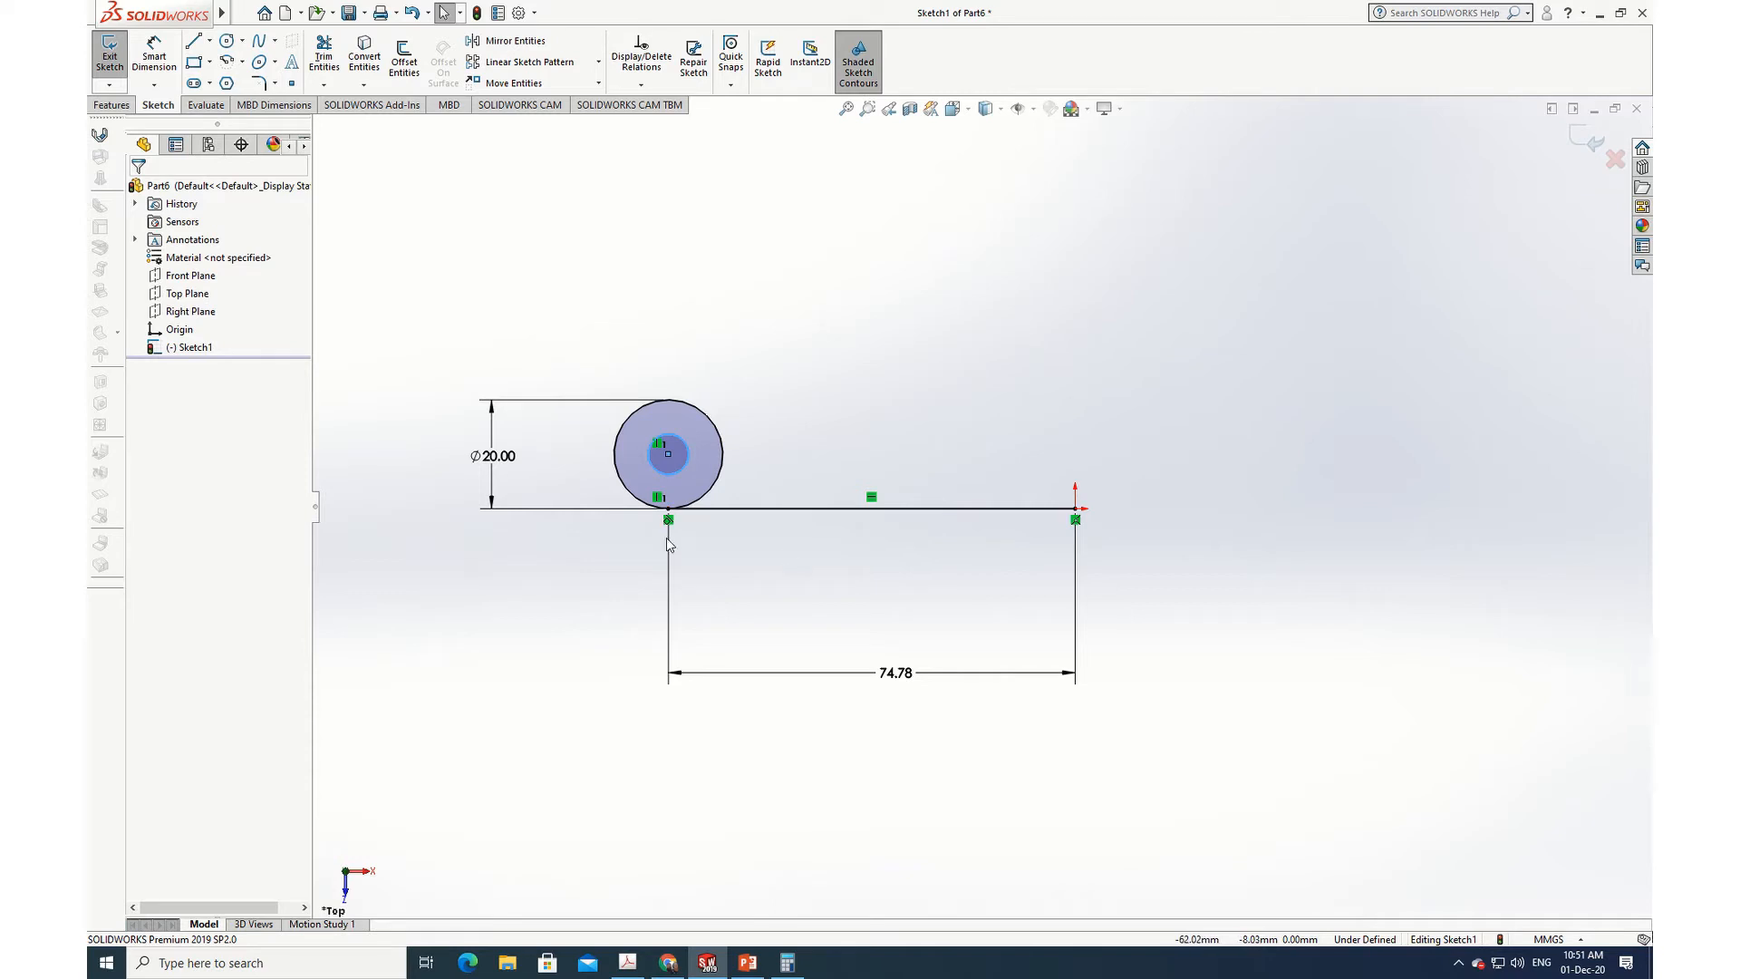
Step: Dimension the inner circle's diameter as 8 mm
{"action": "left_click", "coordinate": [159, 50]}
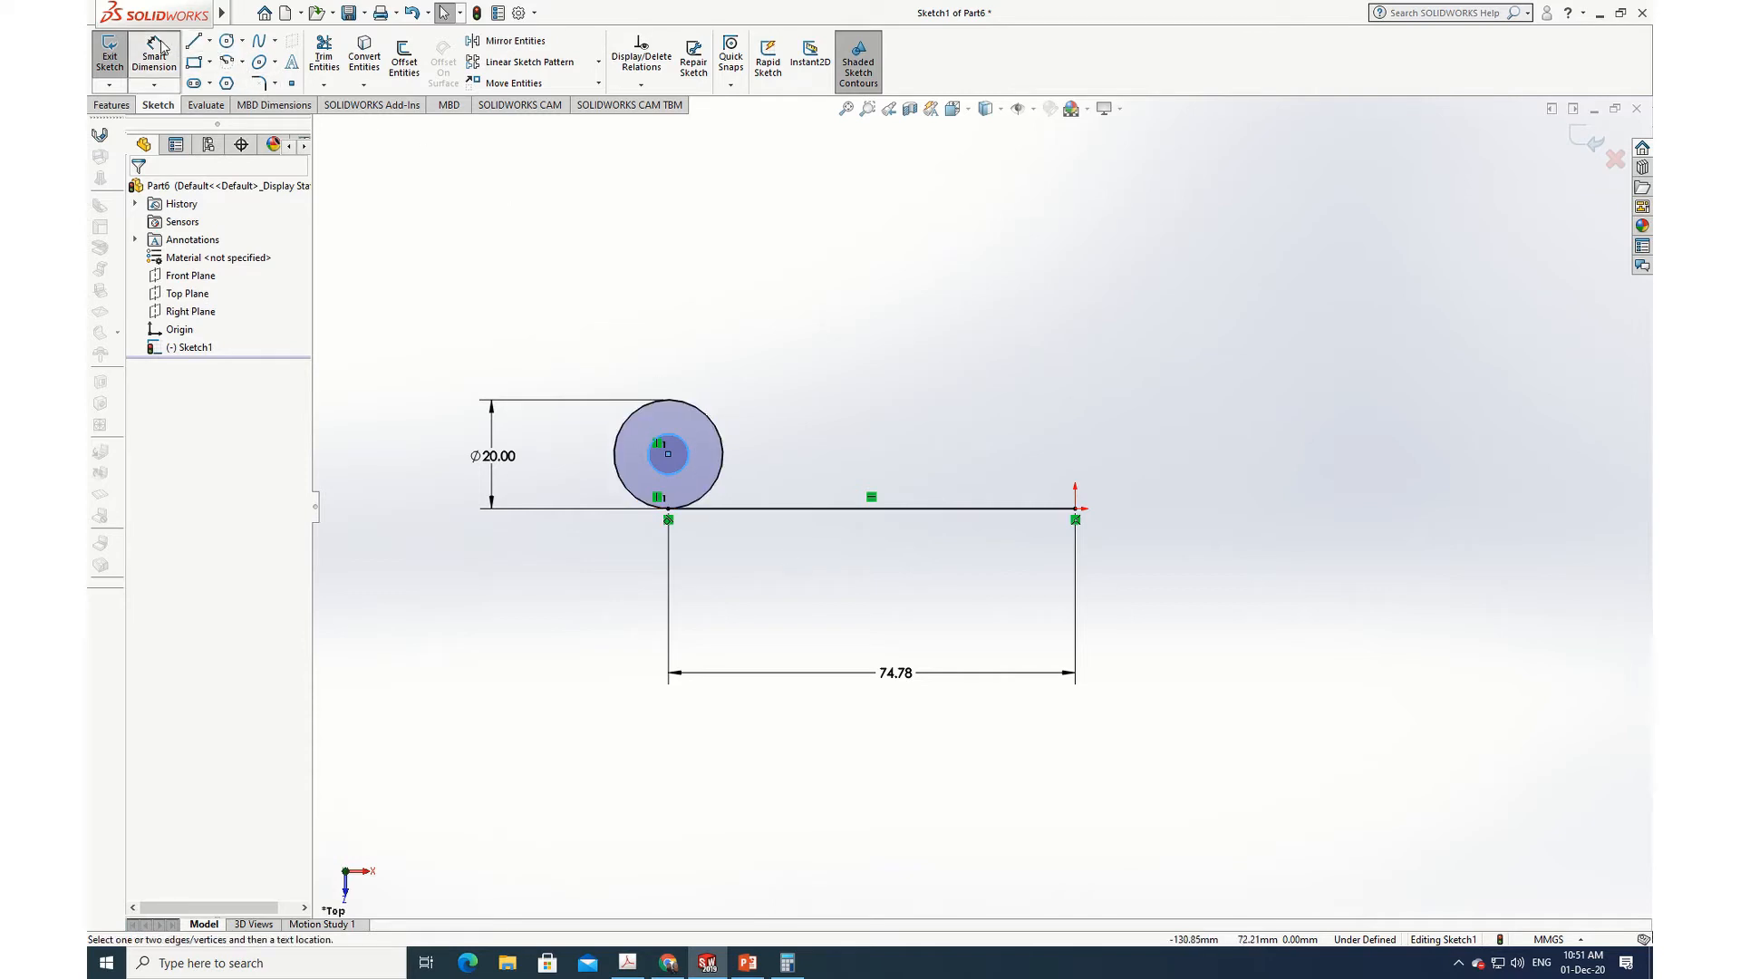
{"action": "left_click", "coordinate": [686, 448]}
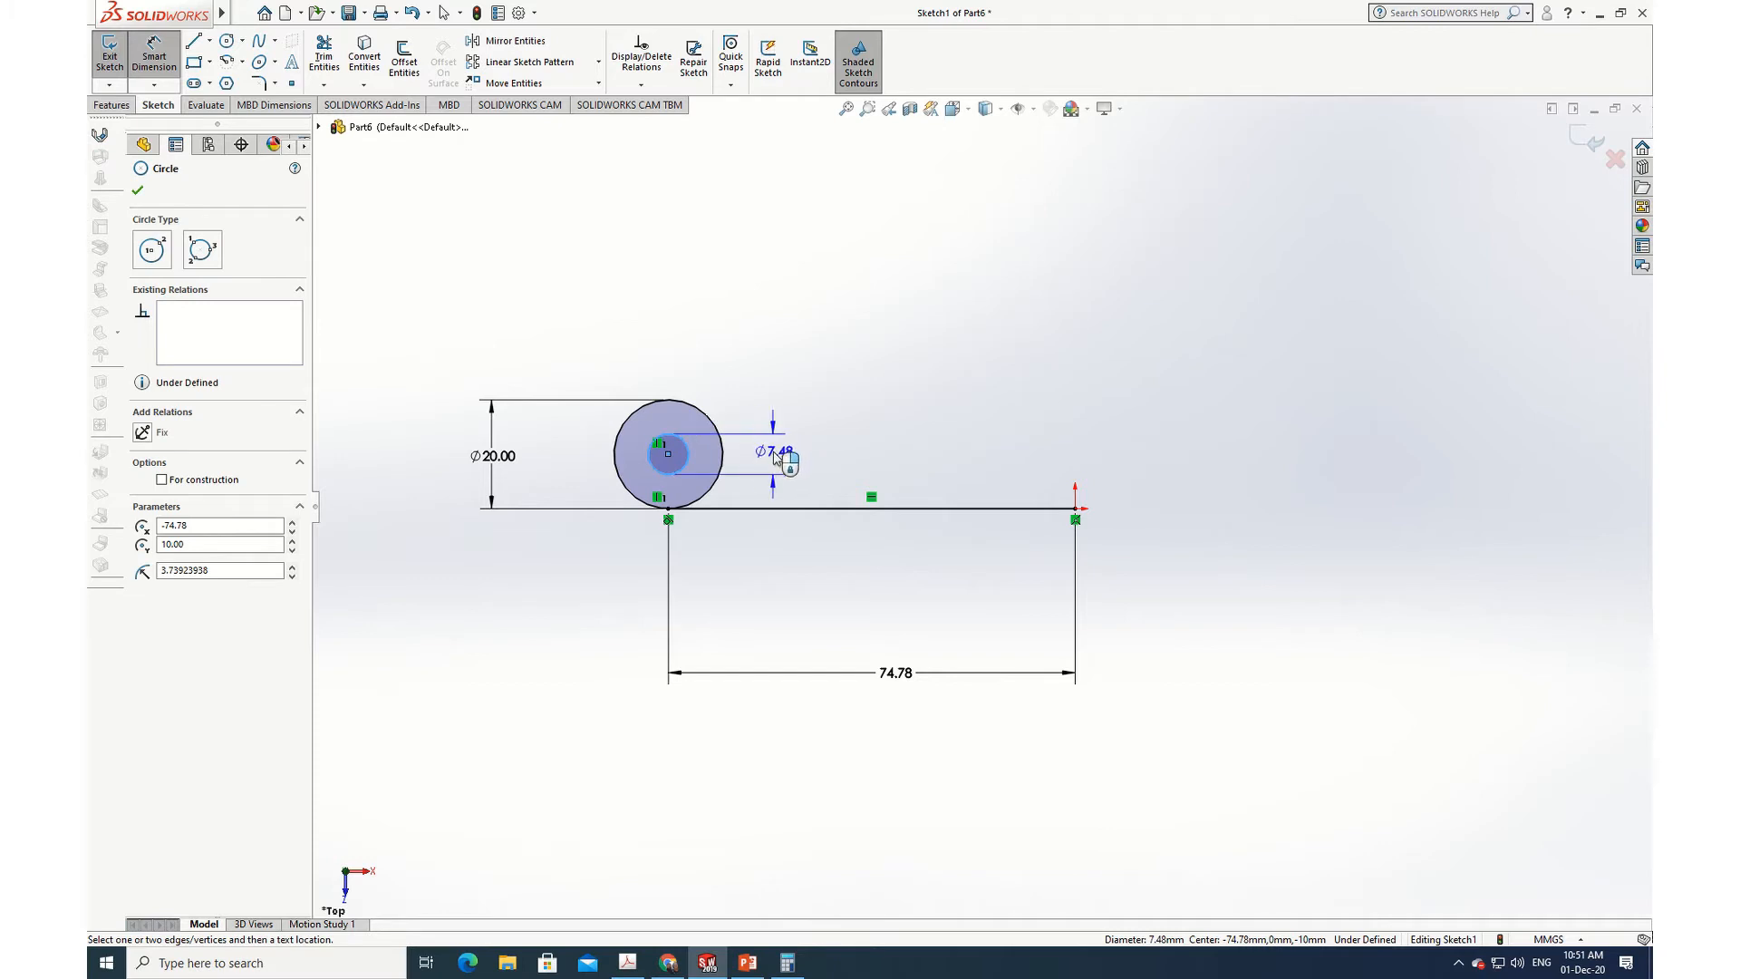
{"action": "left_click", "coordinate": [775, 456]}
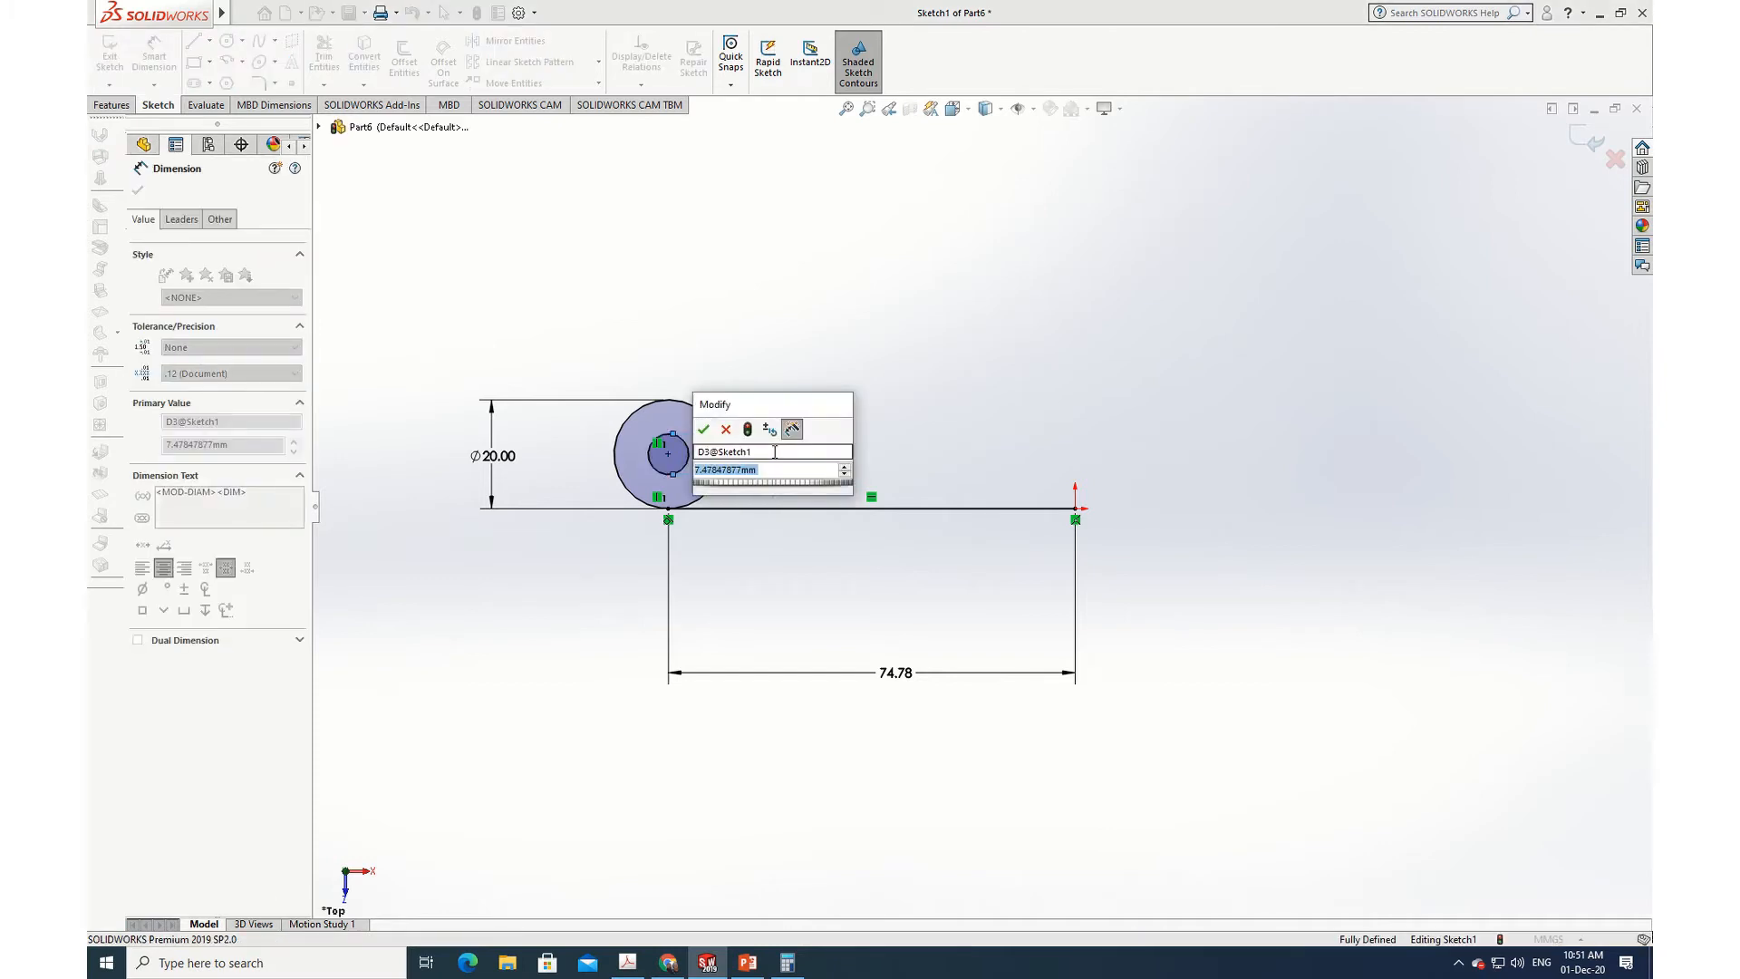
{"action": "type", "text": "8"}
{"action": "key", "text": "Return"}
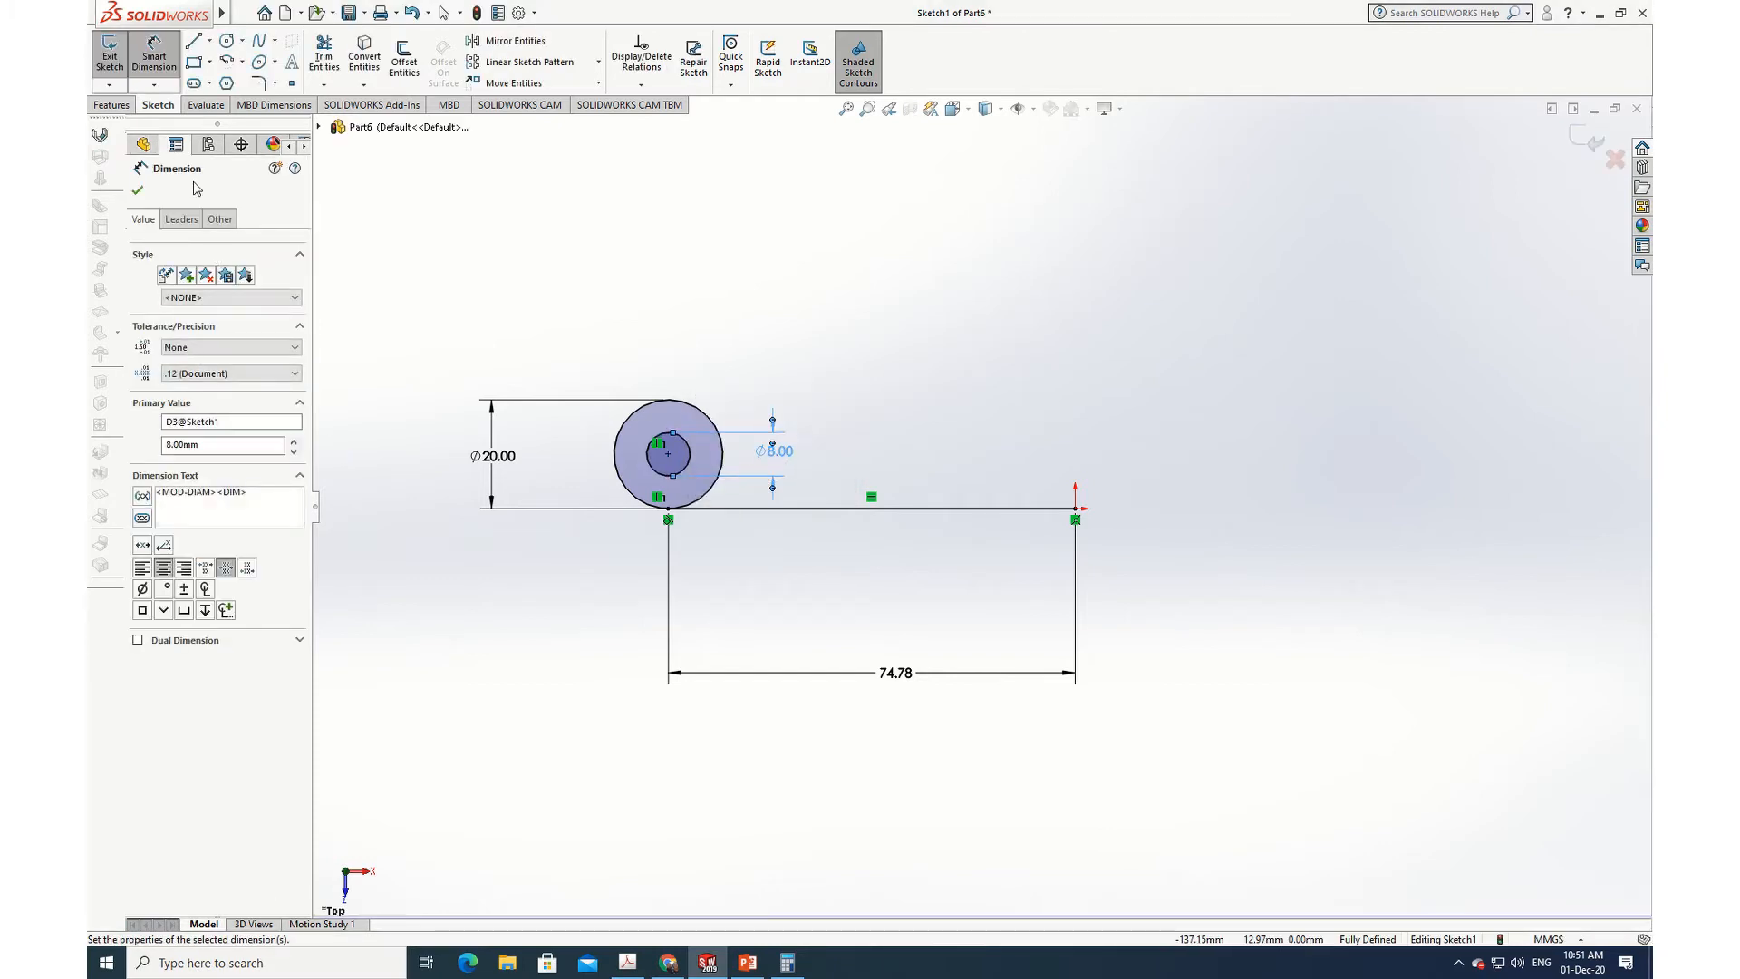
{"action": "left_click", "coordinate": [138, 192]}
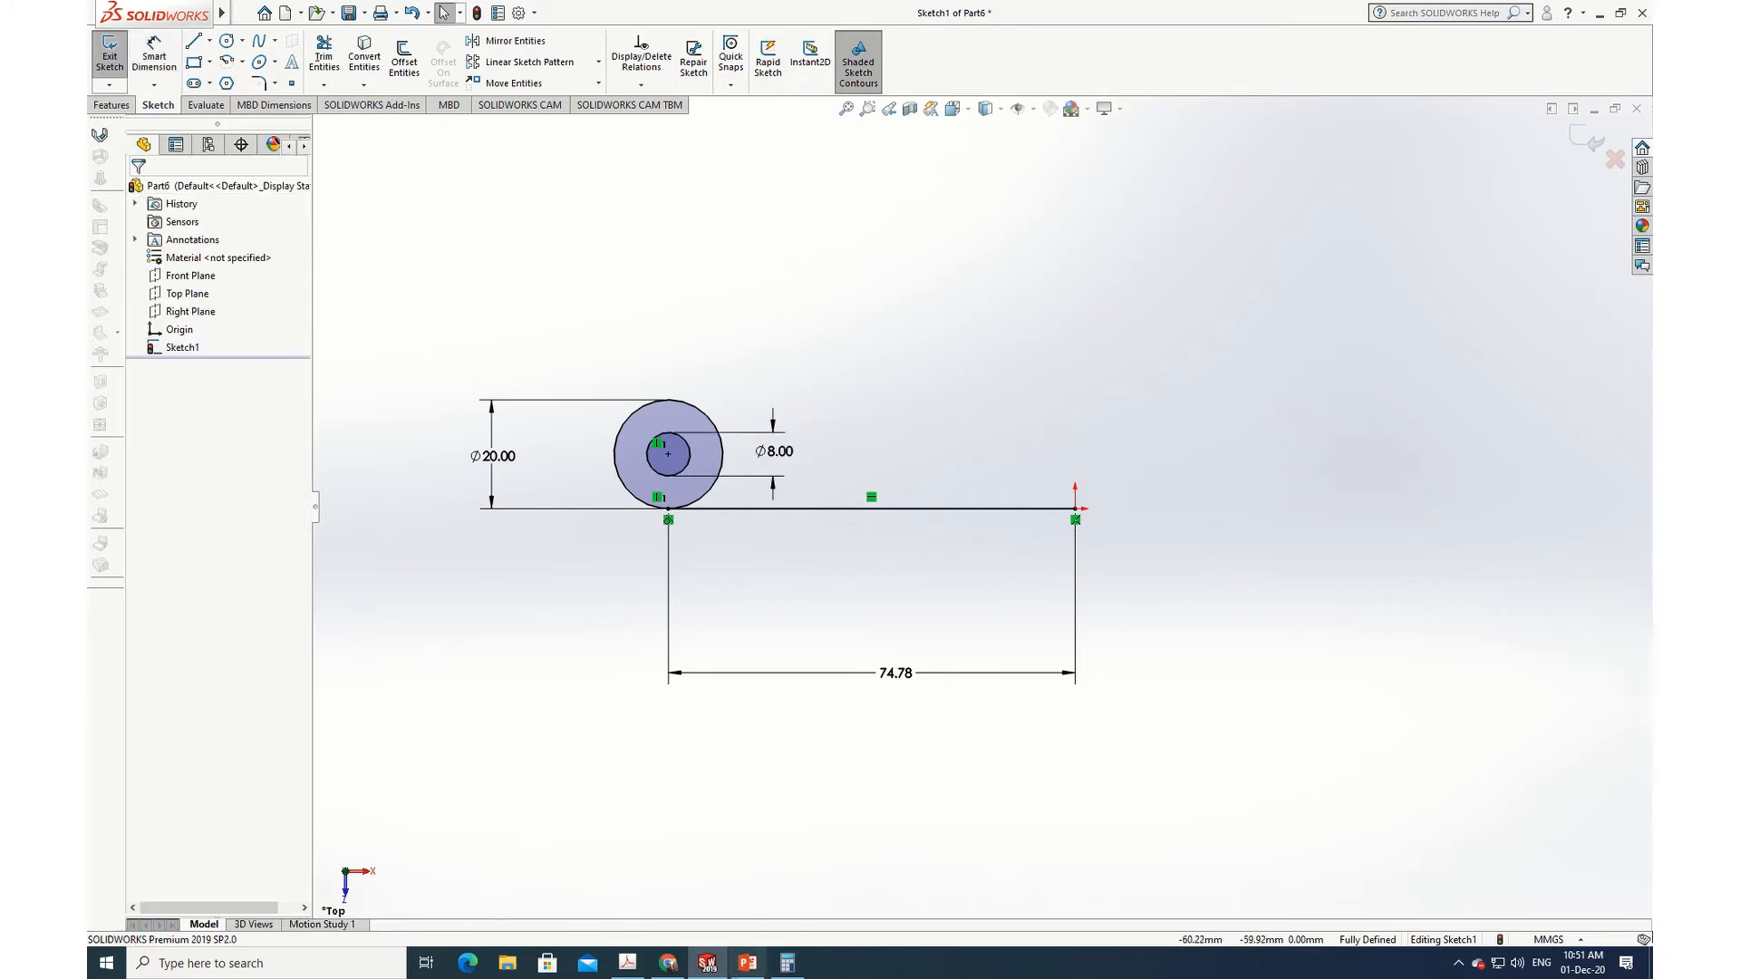
Step: Review the PT 2 bracket drawing in the PDF and return to the SOLIDWORKS sketch
{"action": "left_click", "coordinate": [634, 965]}
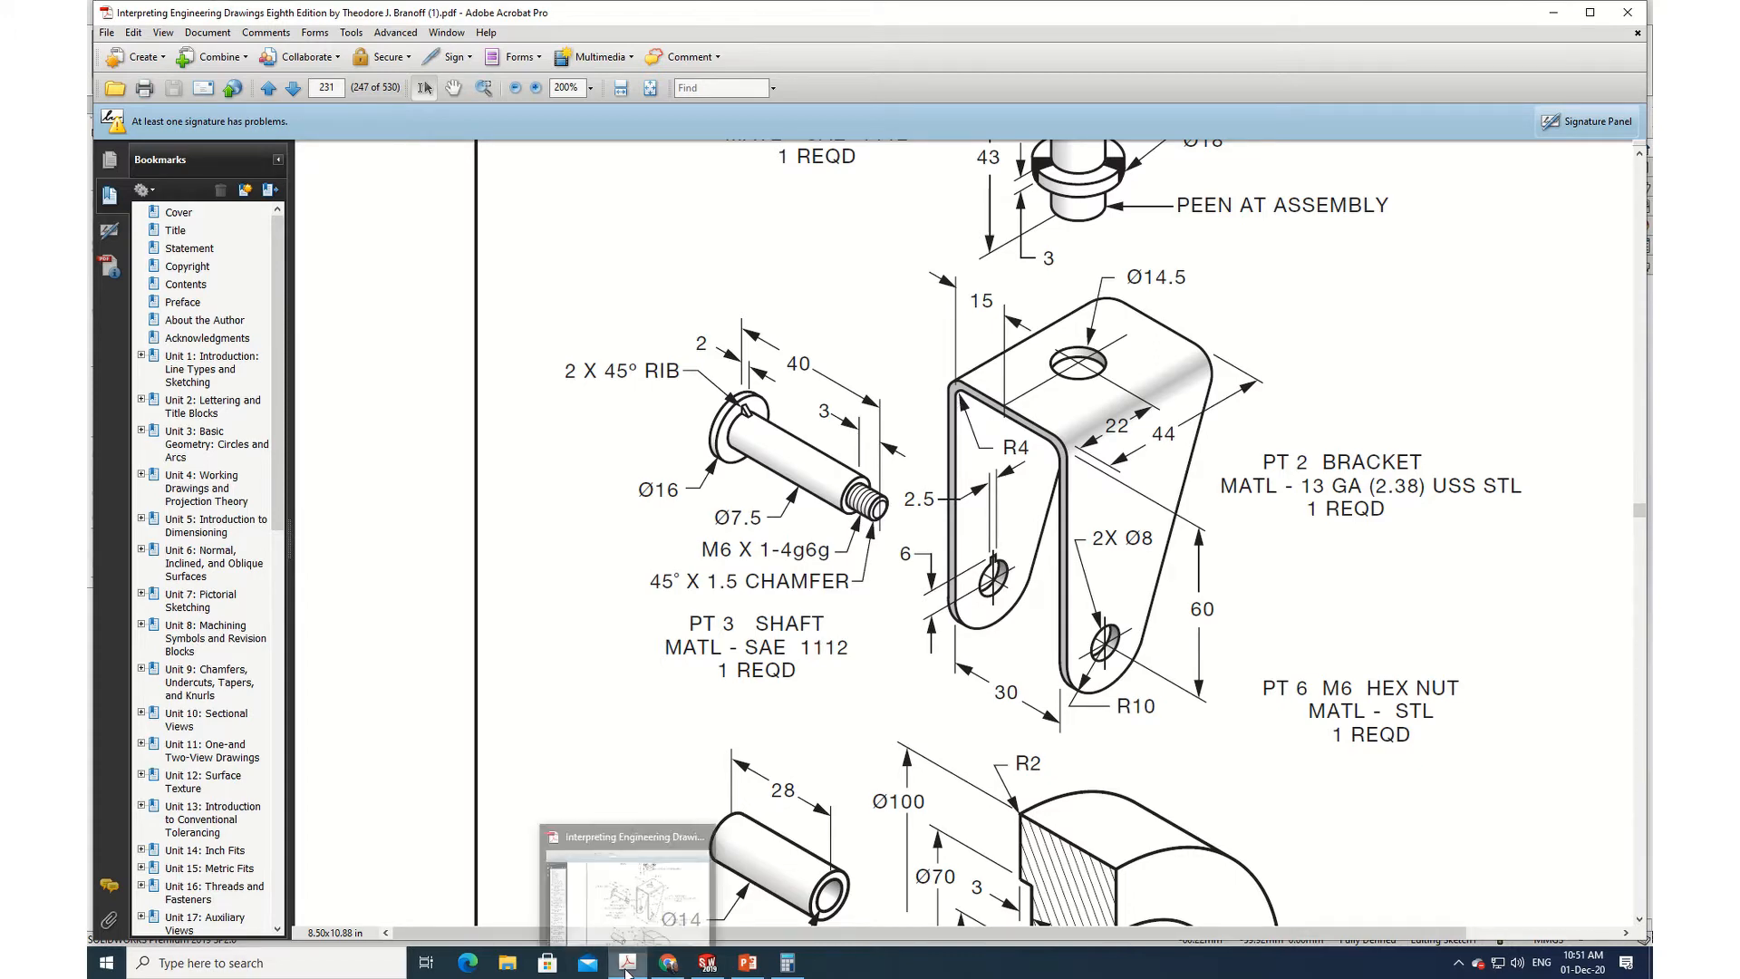
{"action": "left_click", "coordinate": [628, 968]}
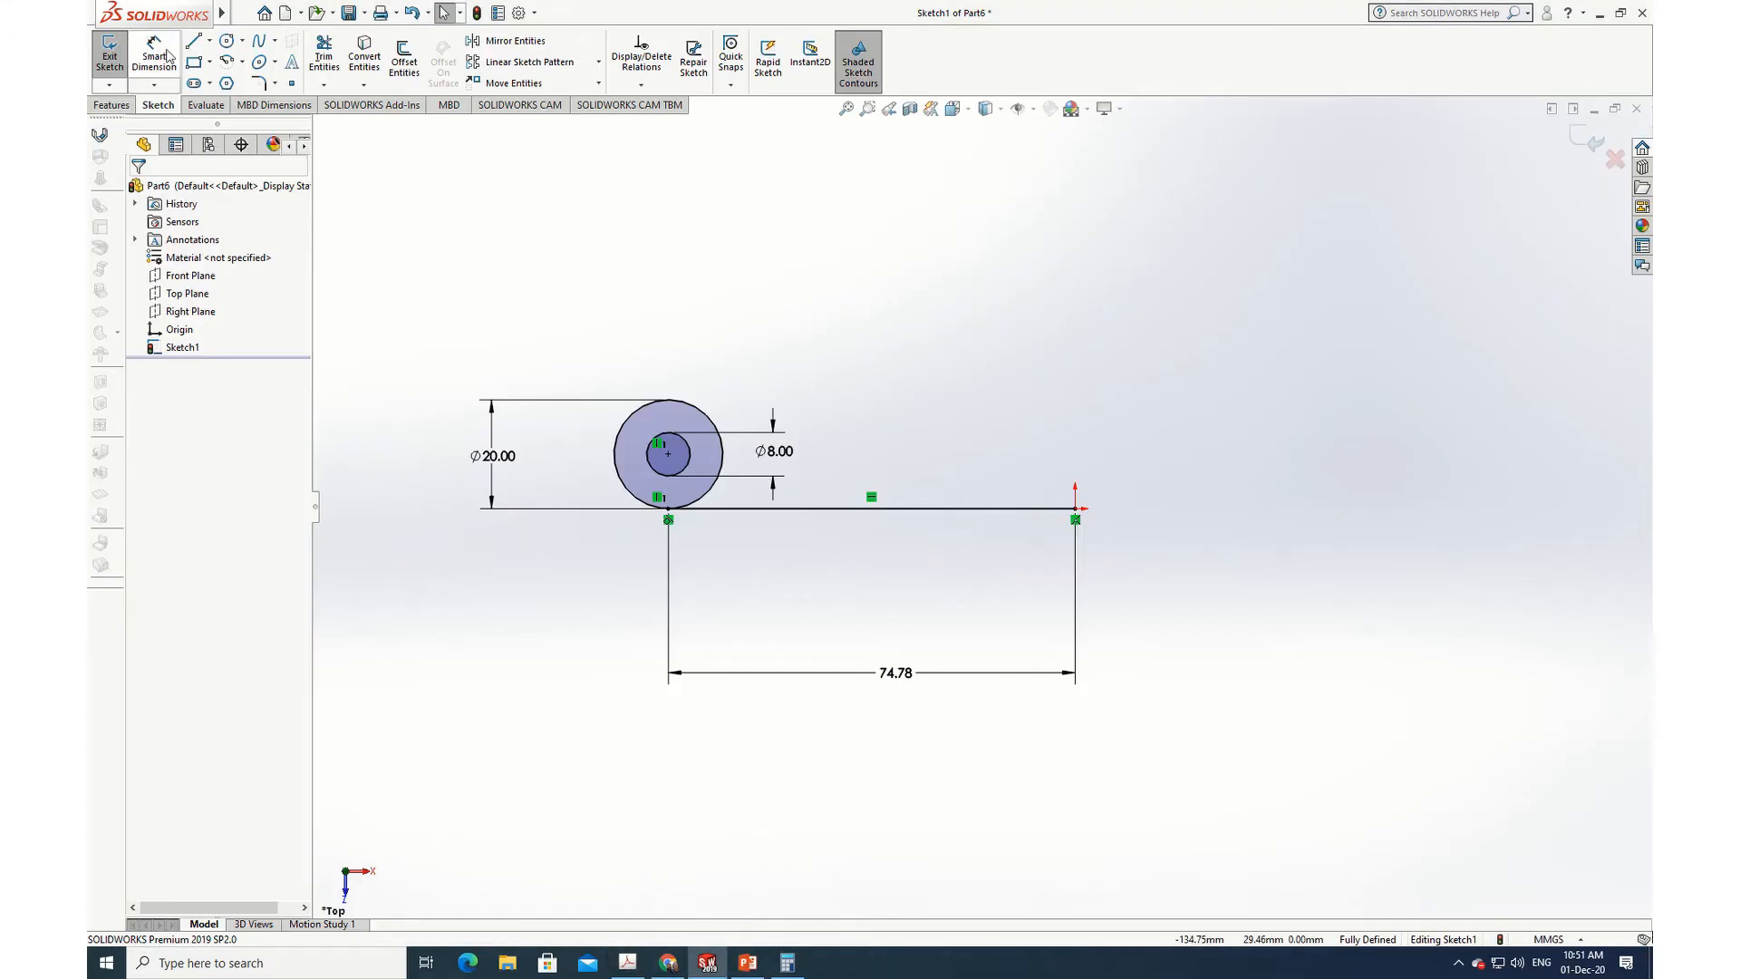
Step: Sketch a vertical line about 54 mm up from the origin, a horizontal one about 28 mm toward the circles, and a sloped line tangent to the 20 mm circle
{"action": "left_click", "coordinate": [193, 43]}
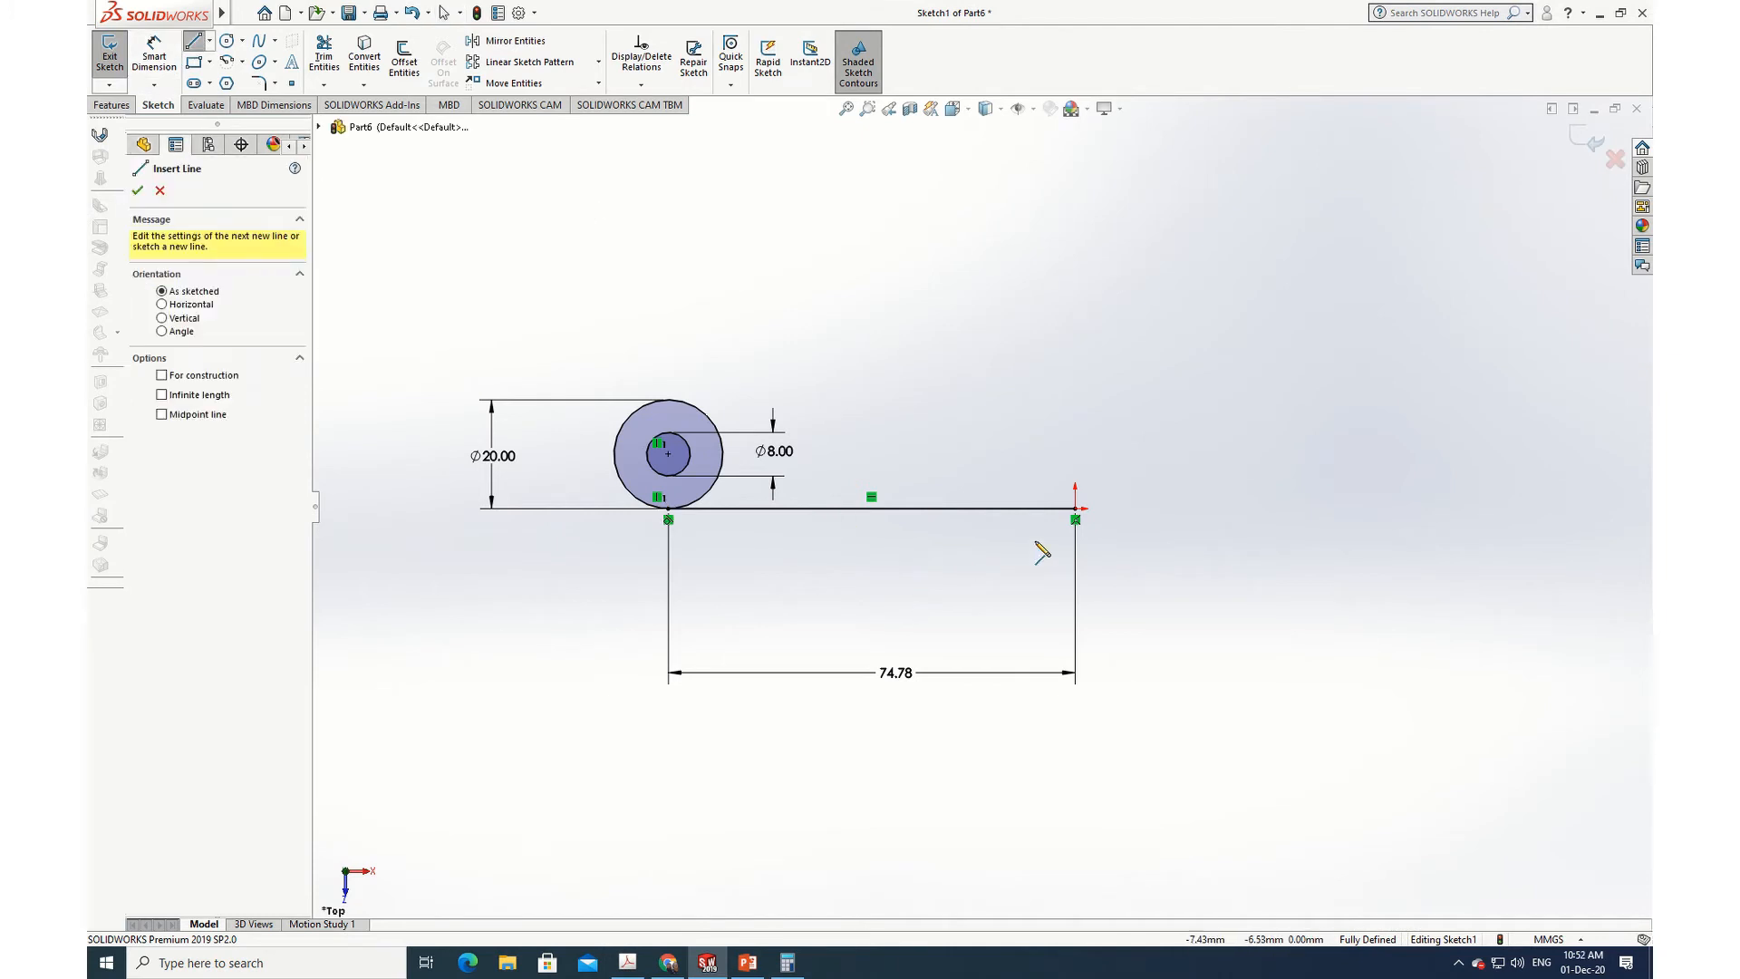
{"action": "left_click", "coordinate": [1077, 509]}
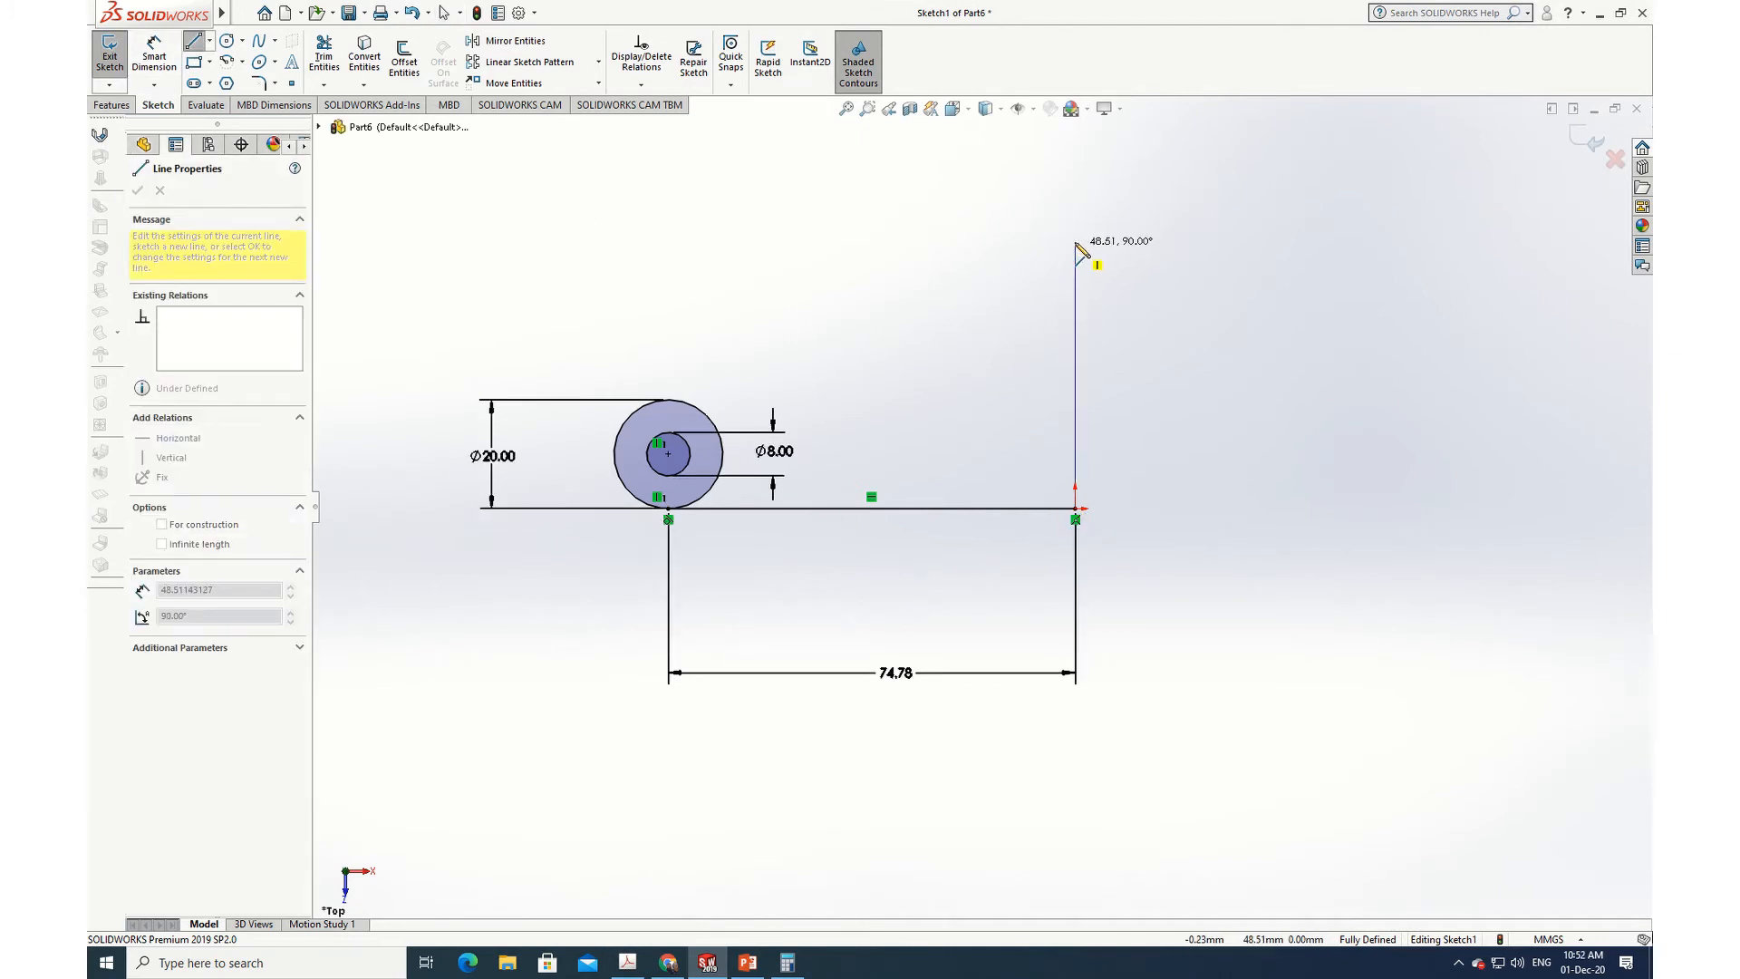
{"action": "left_click", "coordinate": [1076, 216]}
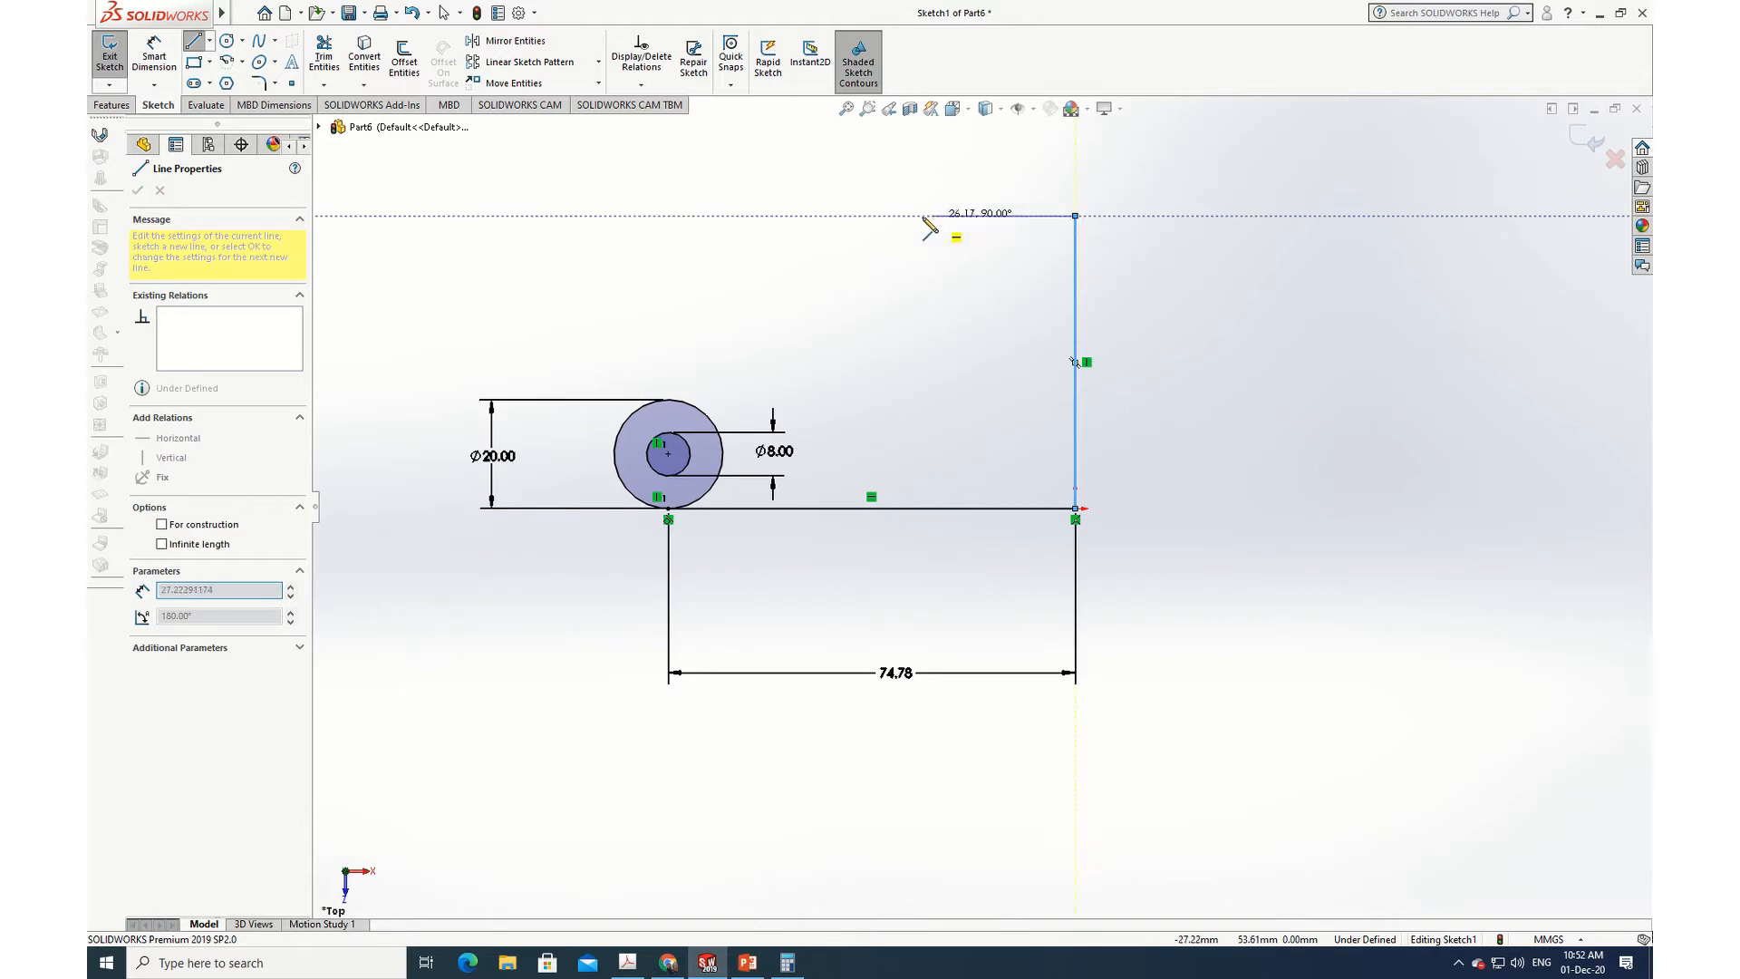
{"action": "left_click", "coordinate": [921, 216]}
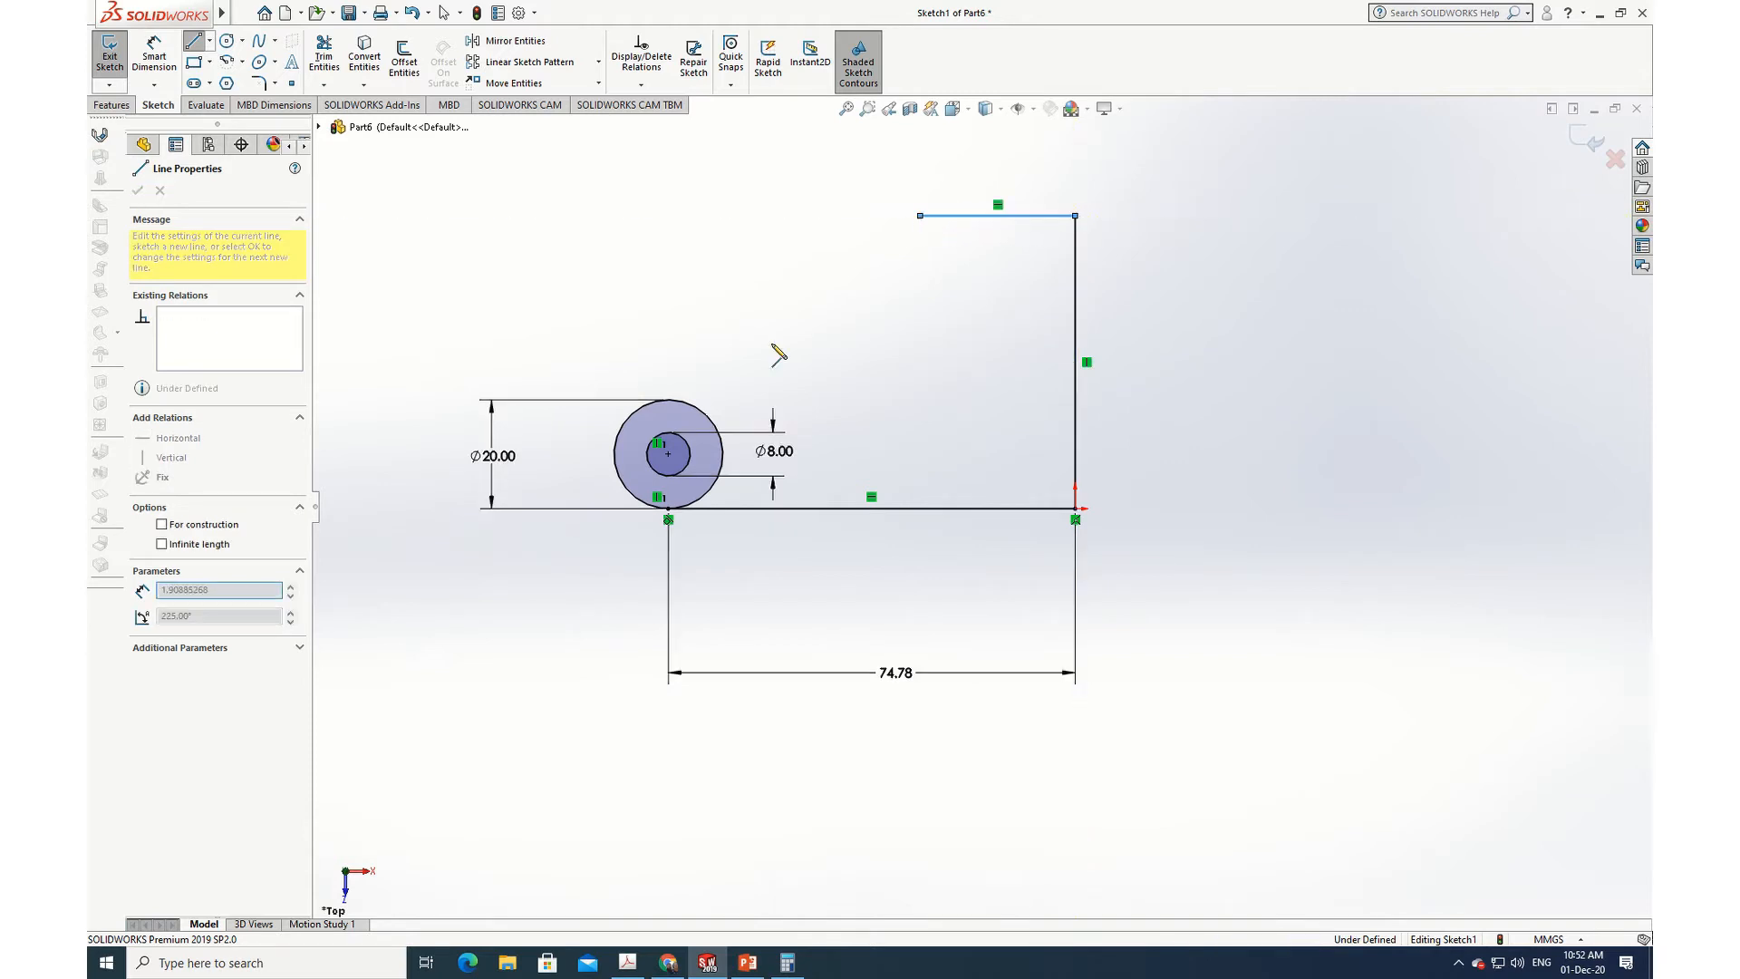
{"action": "double_click", "coordinate": [638, 410]}
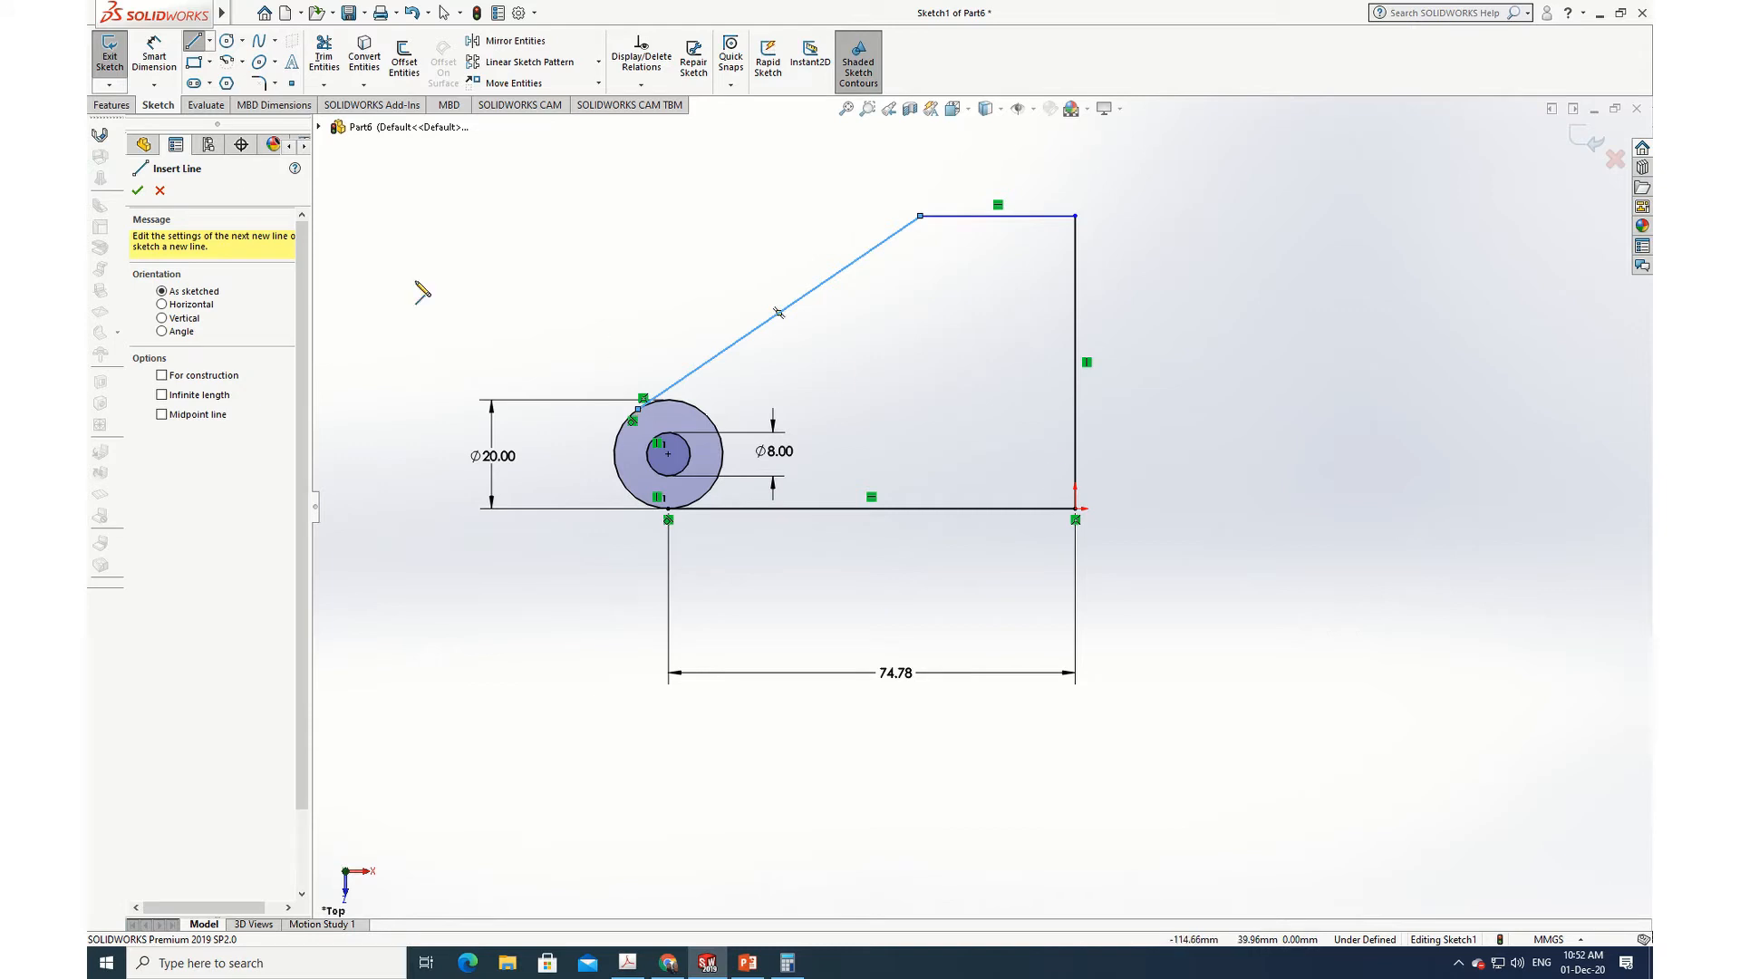
{"action": "left_click", "coordinate": [136, 190]}
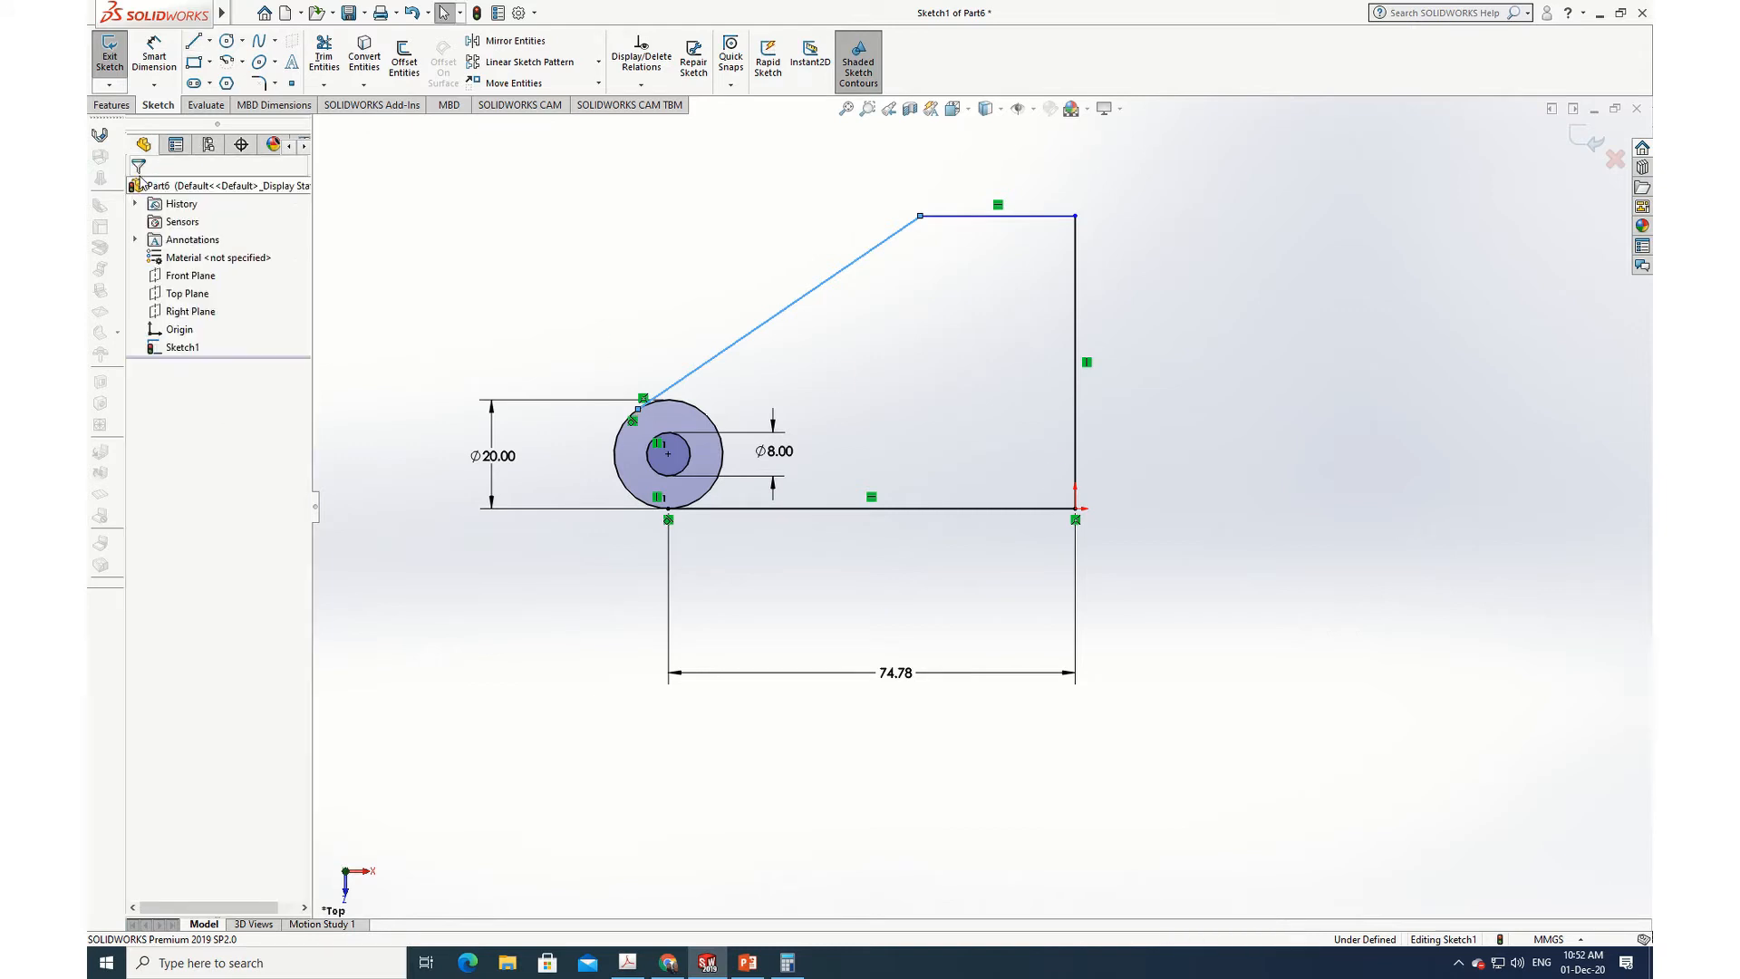
Step: Dimension the height between the upper and lower horizontal lines as 44 mm
{"action": "left_click", "coordinate": [154, 56]}
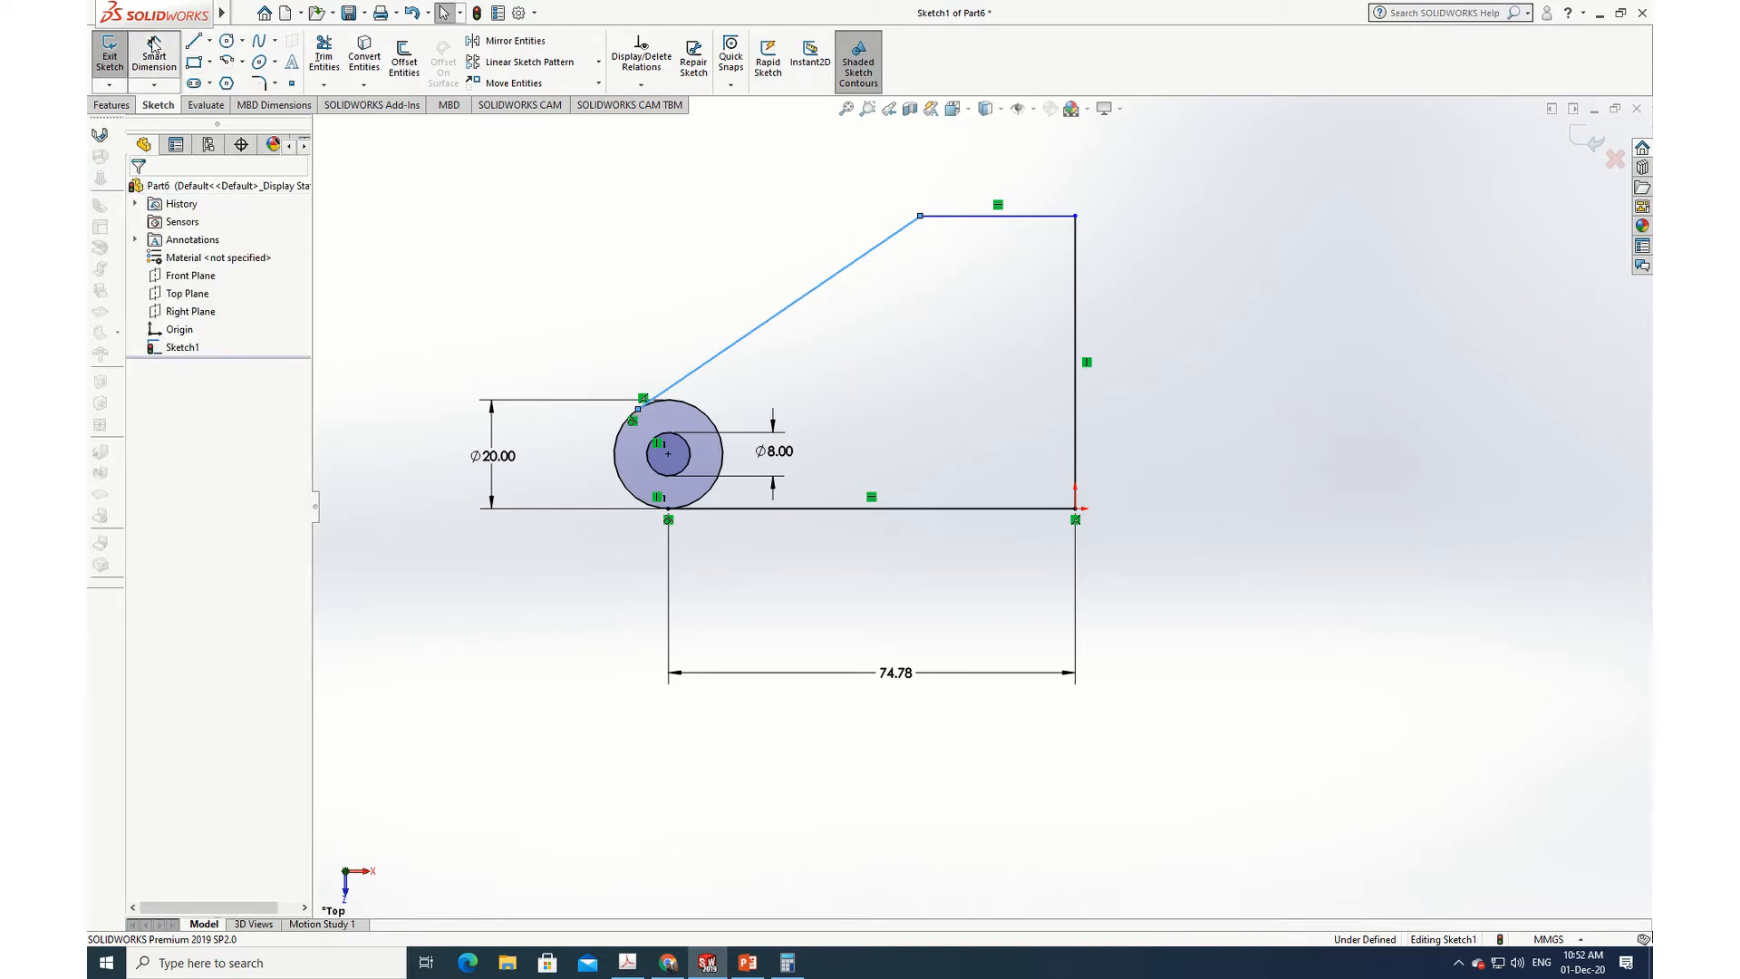
{"action": "left_click", "coordinate": [1055, 218]}
{"action": "left_click", "coordinate": [1034, 508]}
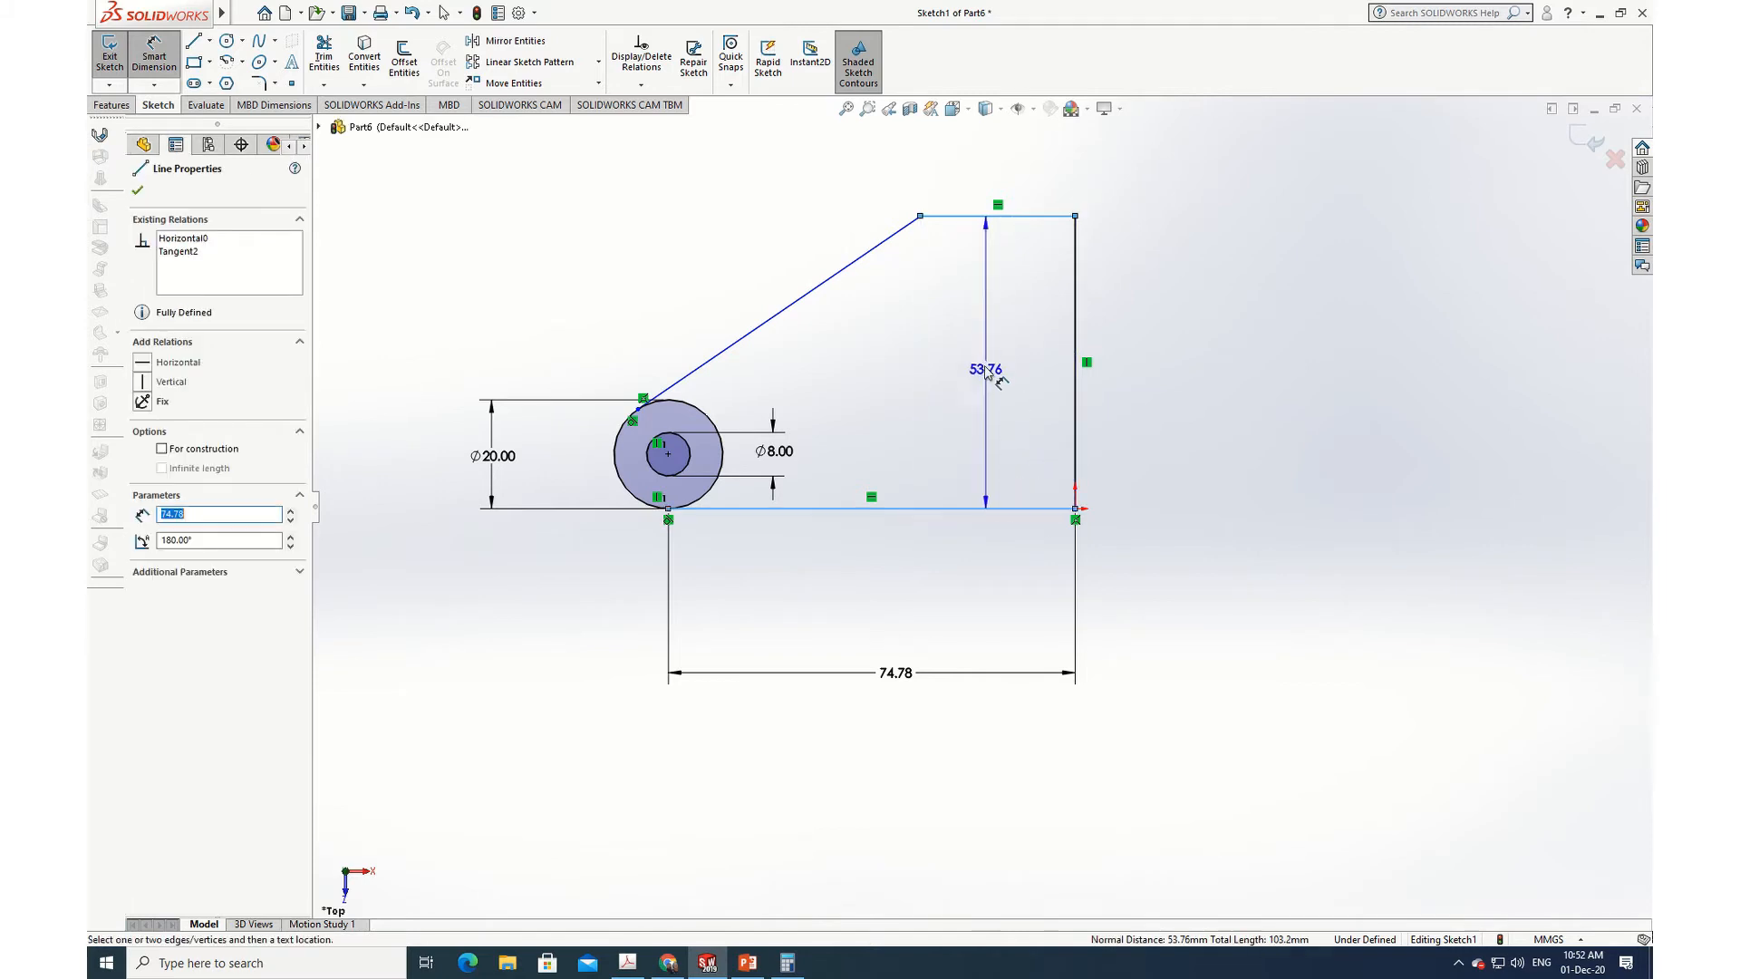
{"action": "left_click", "coordinate": [973, 373]}
{"action": "type", "text": "44"}
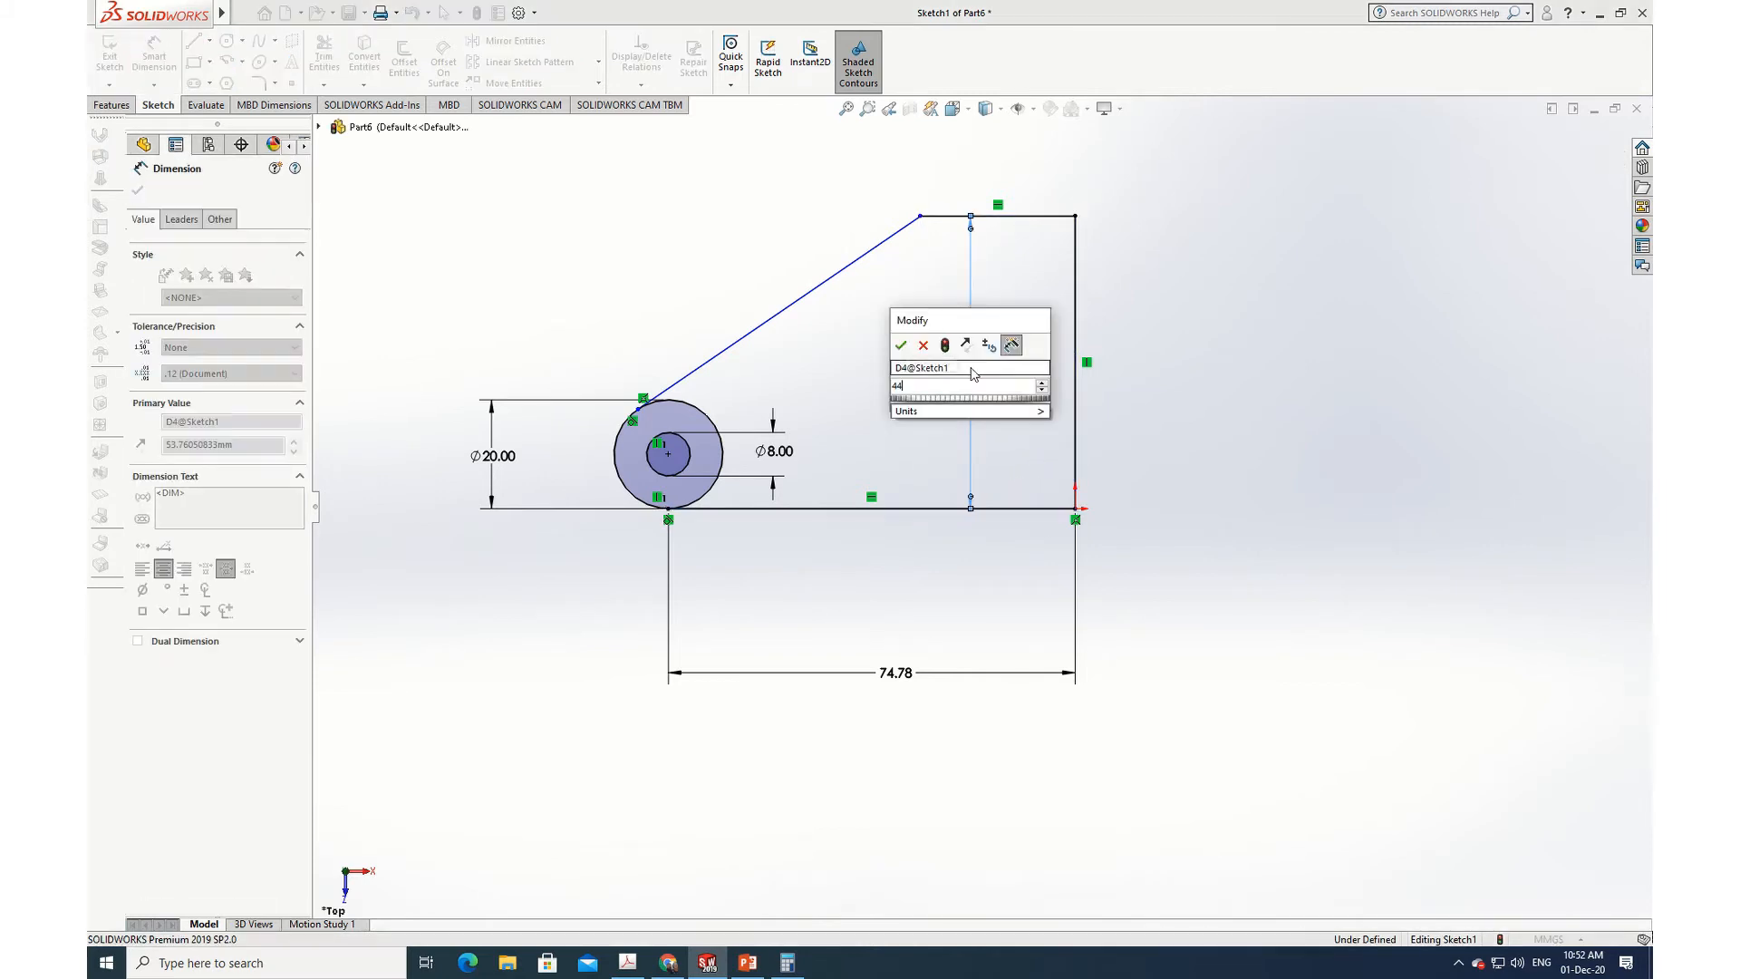
{"action": "key", "text": "Return"}
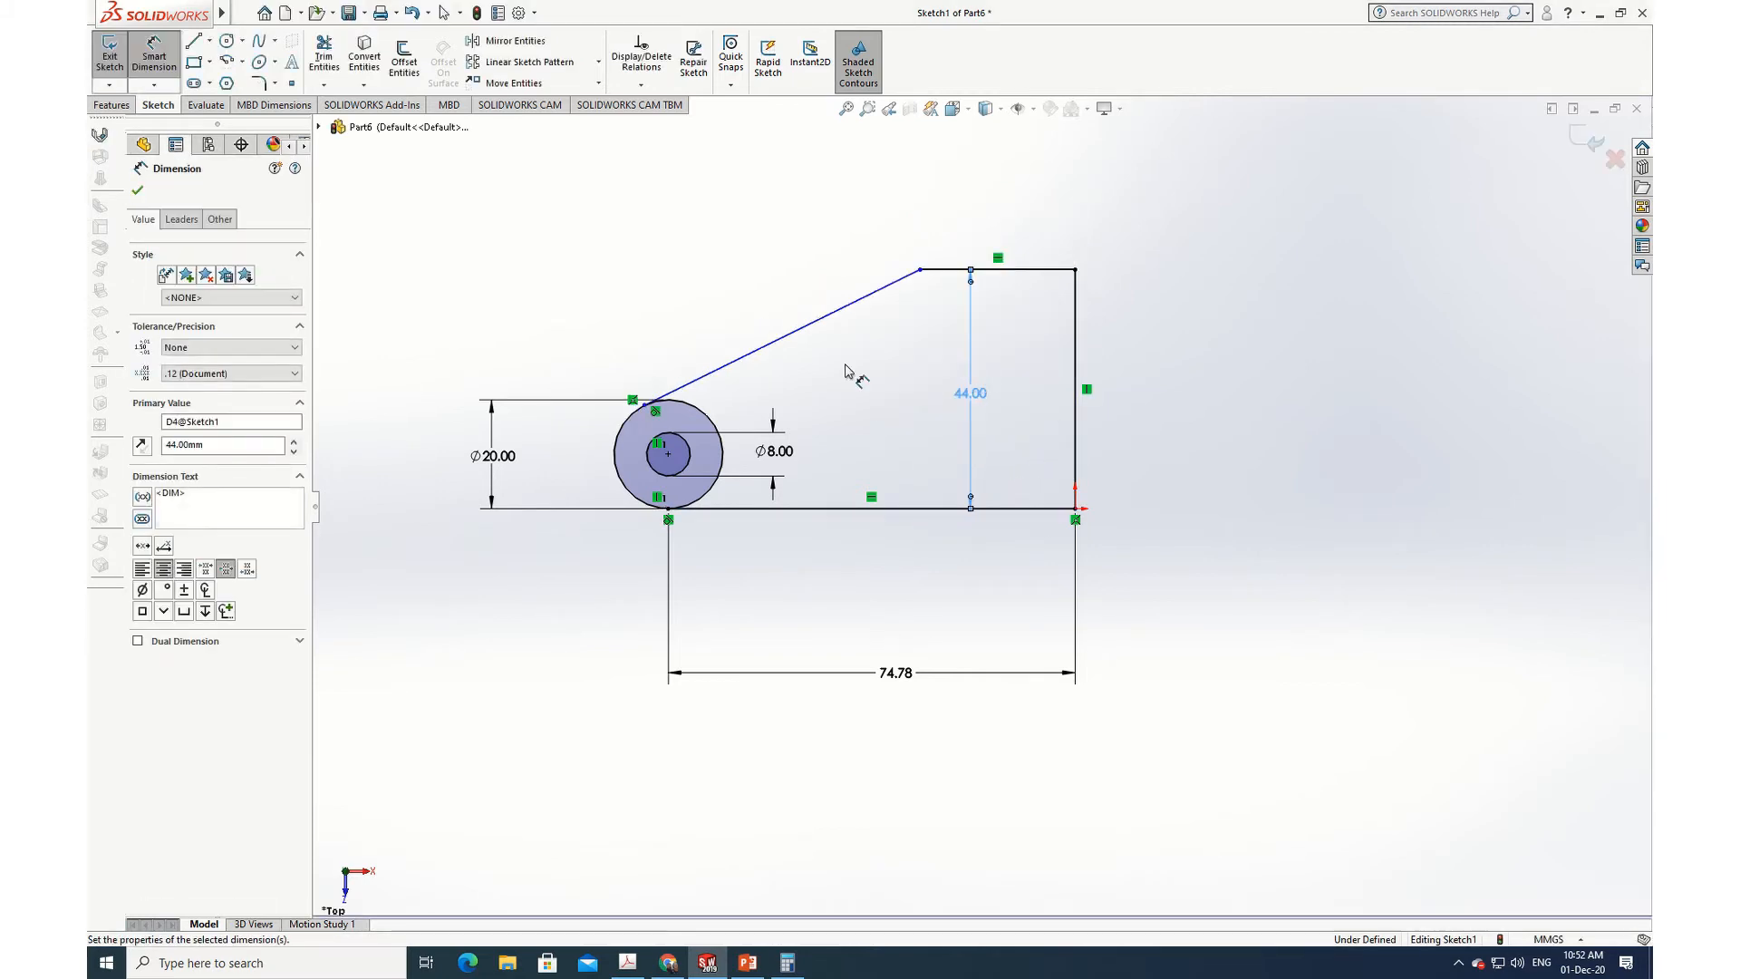
{"action": "left_click", "coordinate": [137, 190]}
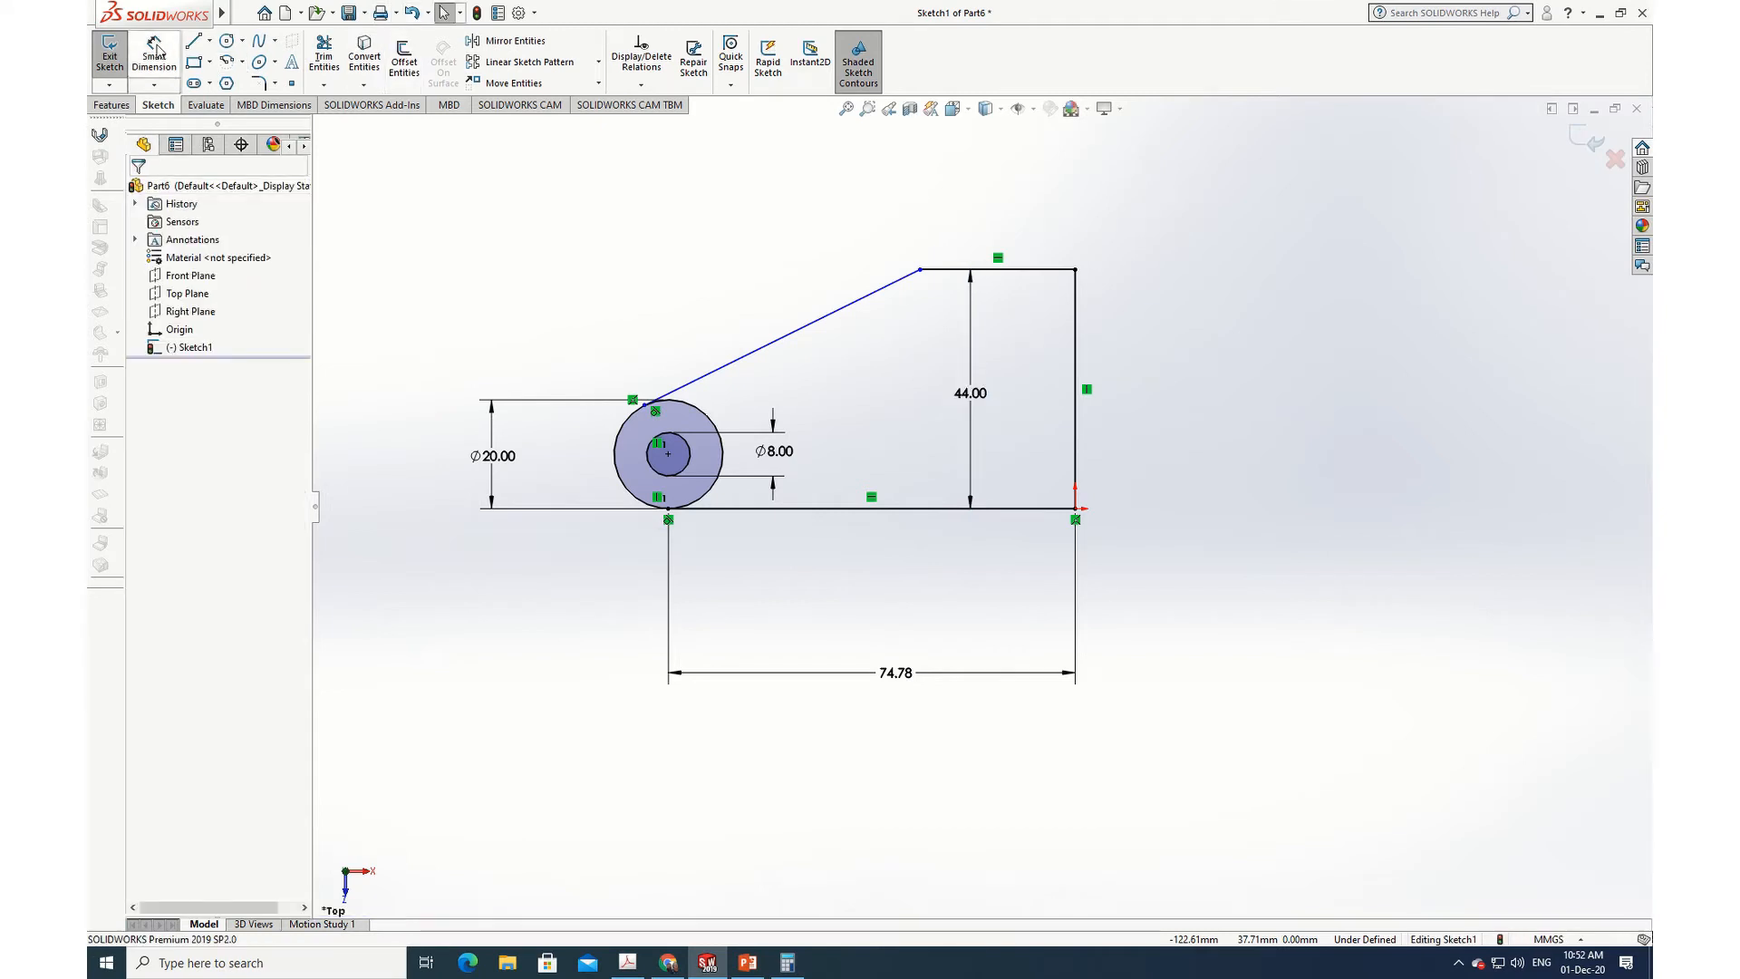
Step: Dimension the horizontal distance from the sloped line's upper endpoint to the vertical line as 15+2.38 mm
{"action": "left_click", "coordinate": [156, 50]}
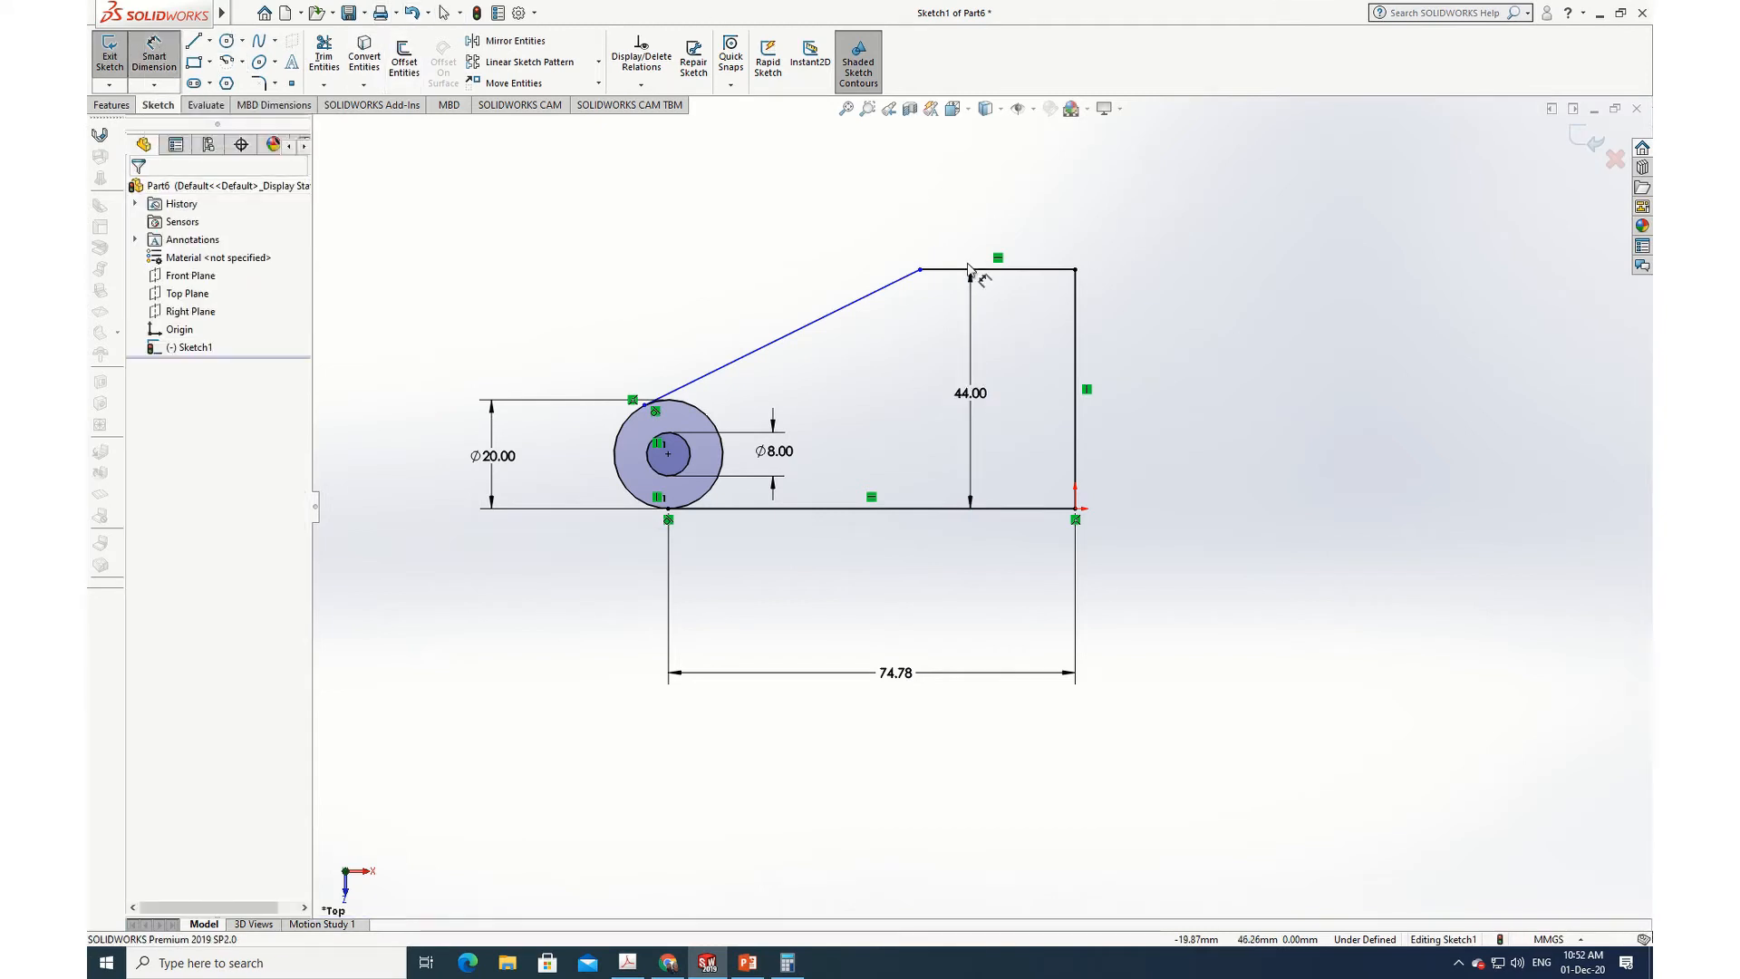
{"action": "left_click", "coordinate": [921, 269]}
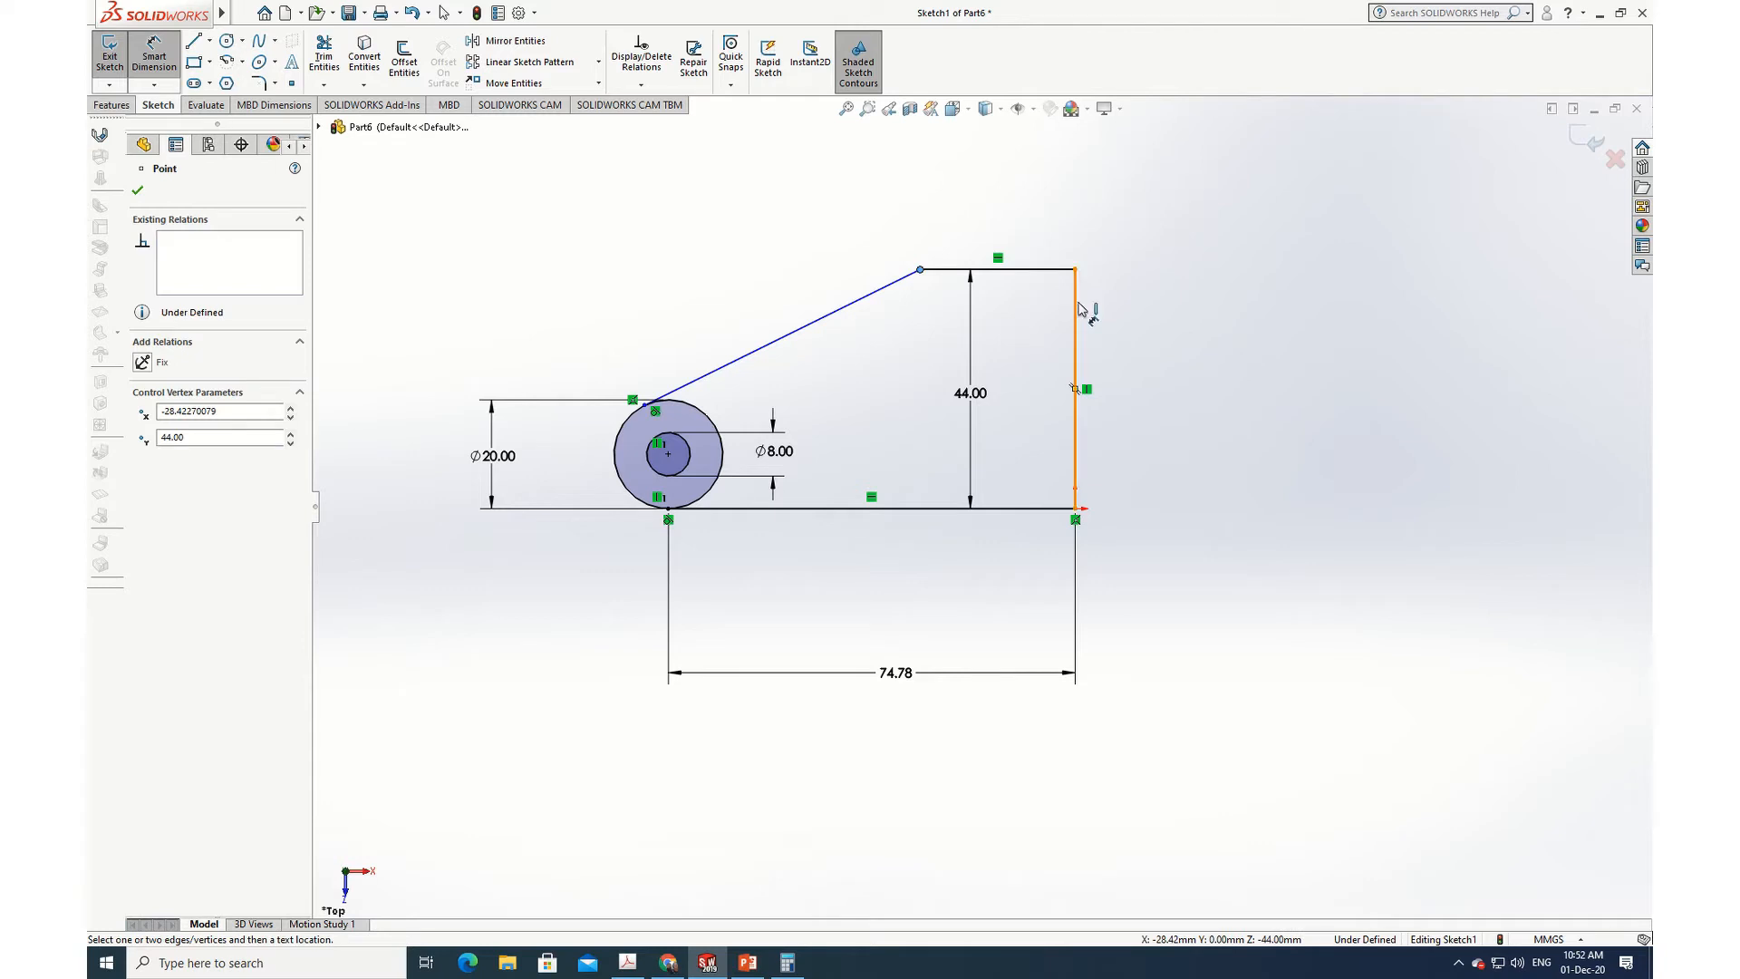
{"action": "left_click", "coordinate": [1077, 309]}
{"action": "left_click", "coordinate": [1002, 210]}
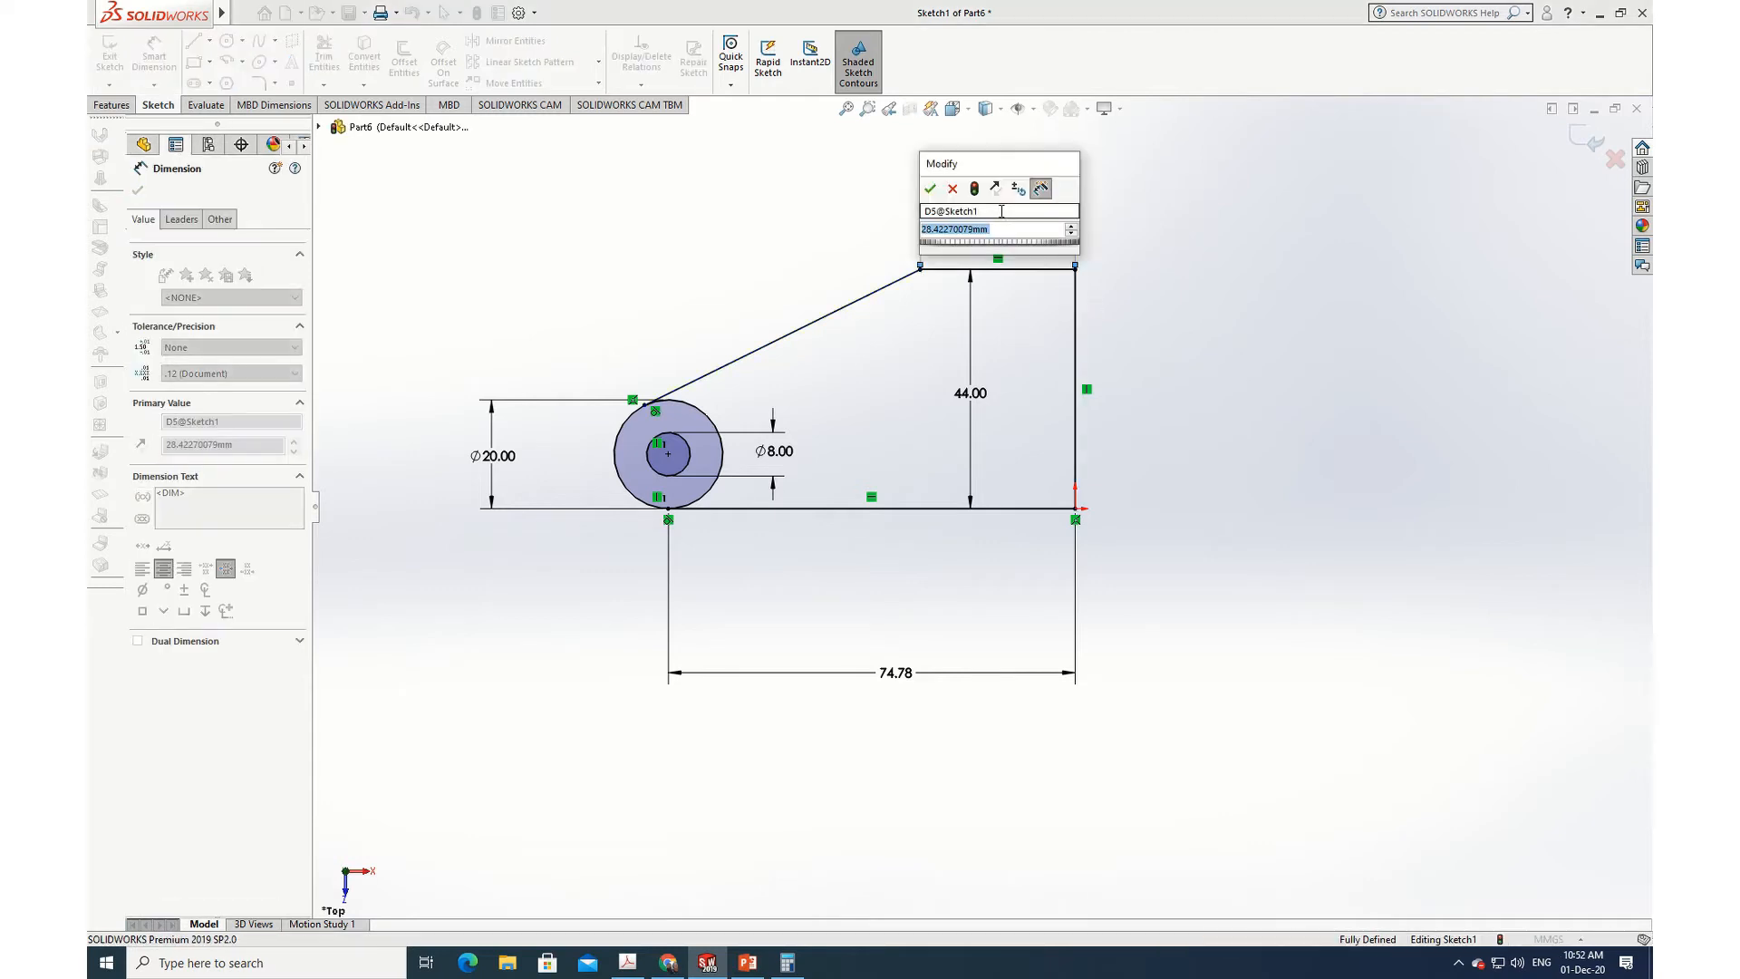
{"action": "type", "text": "15"}
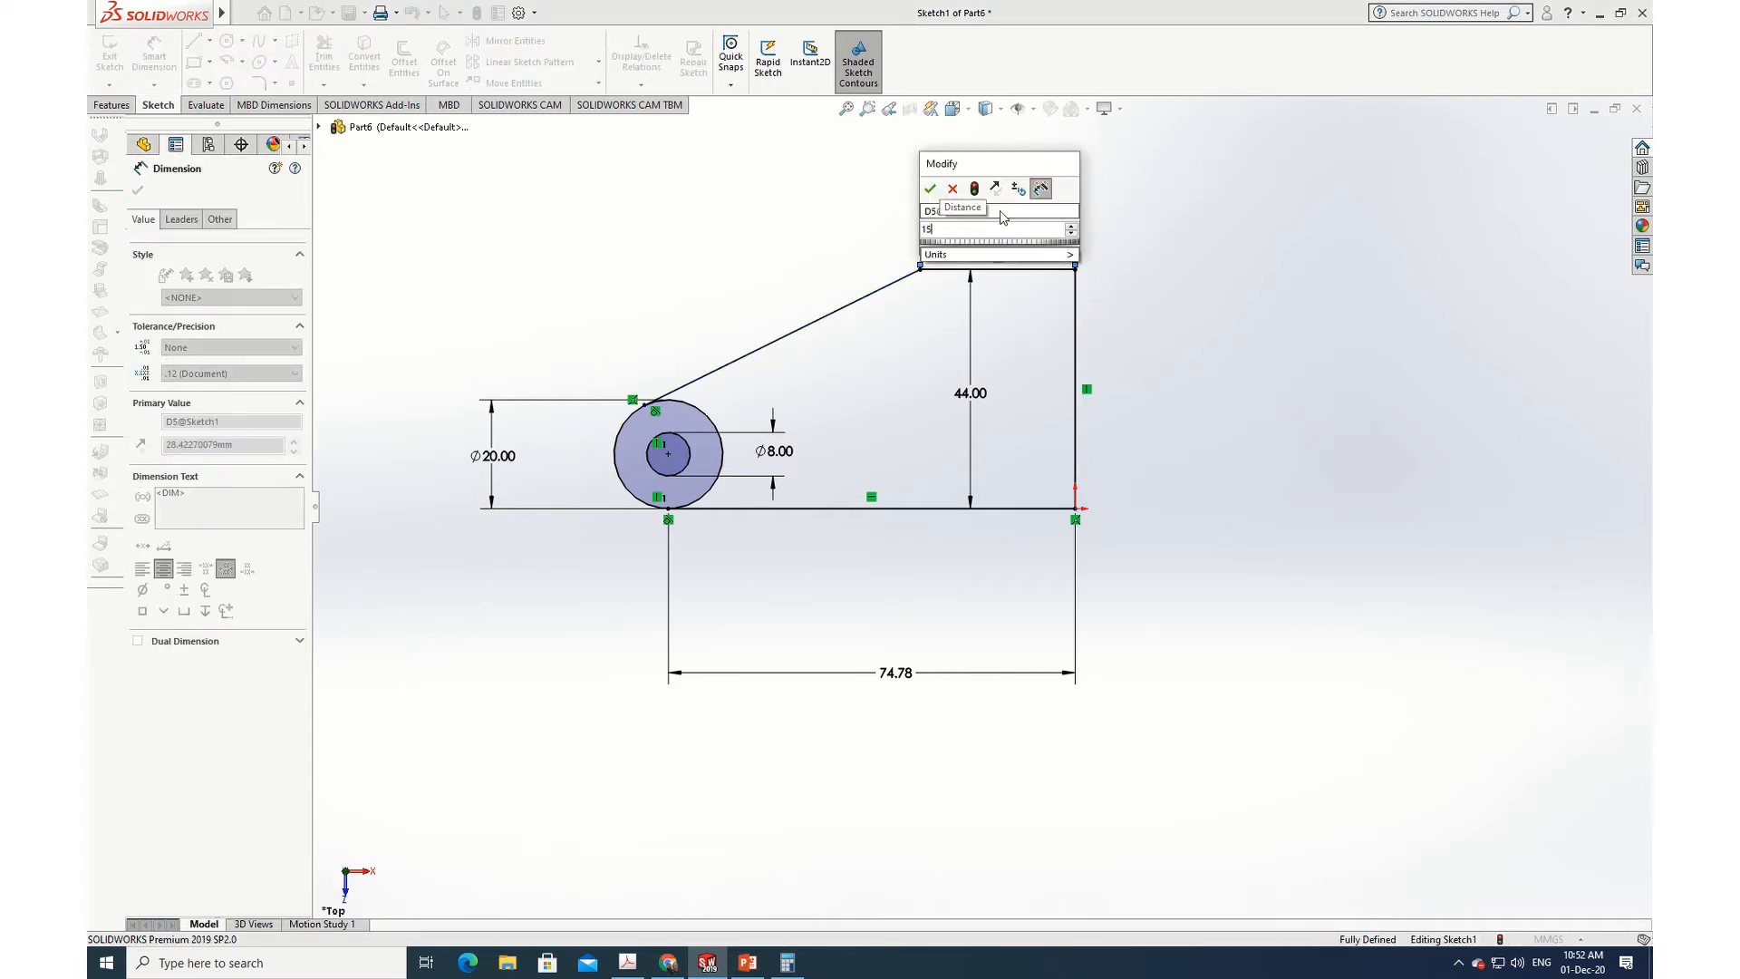
{"action": "type", "text": "+"}
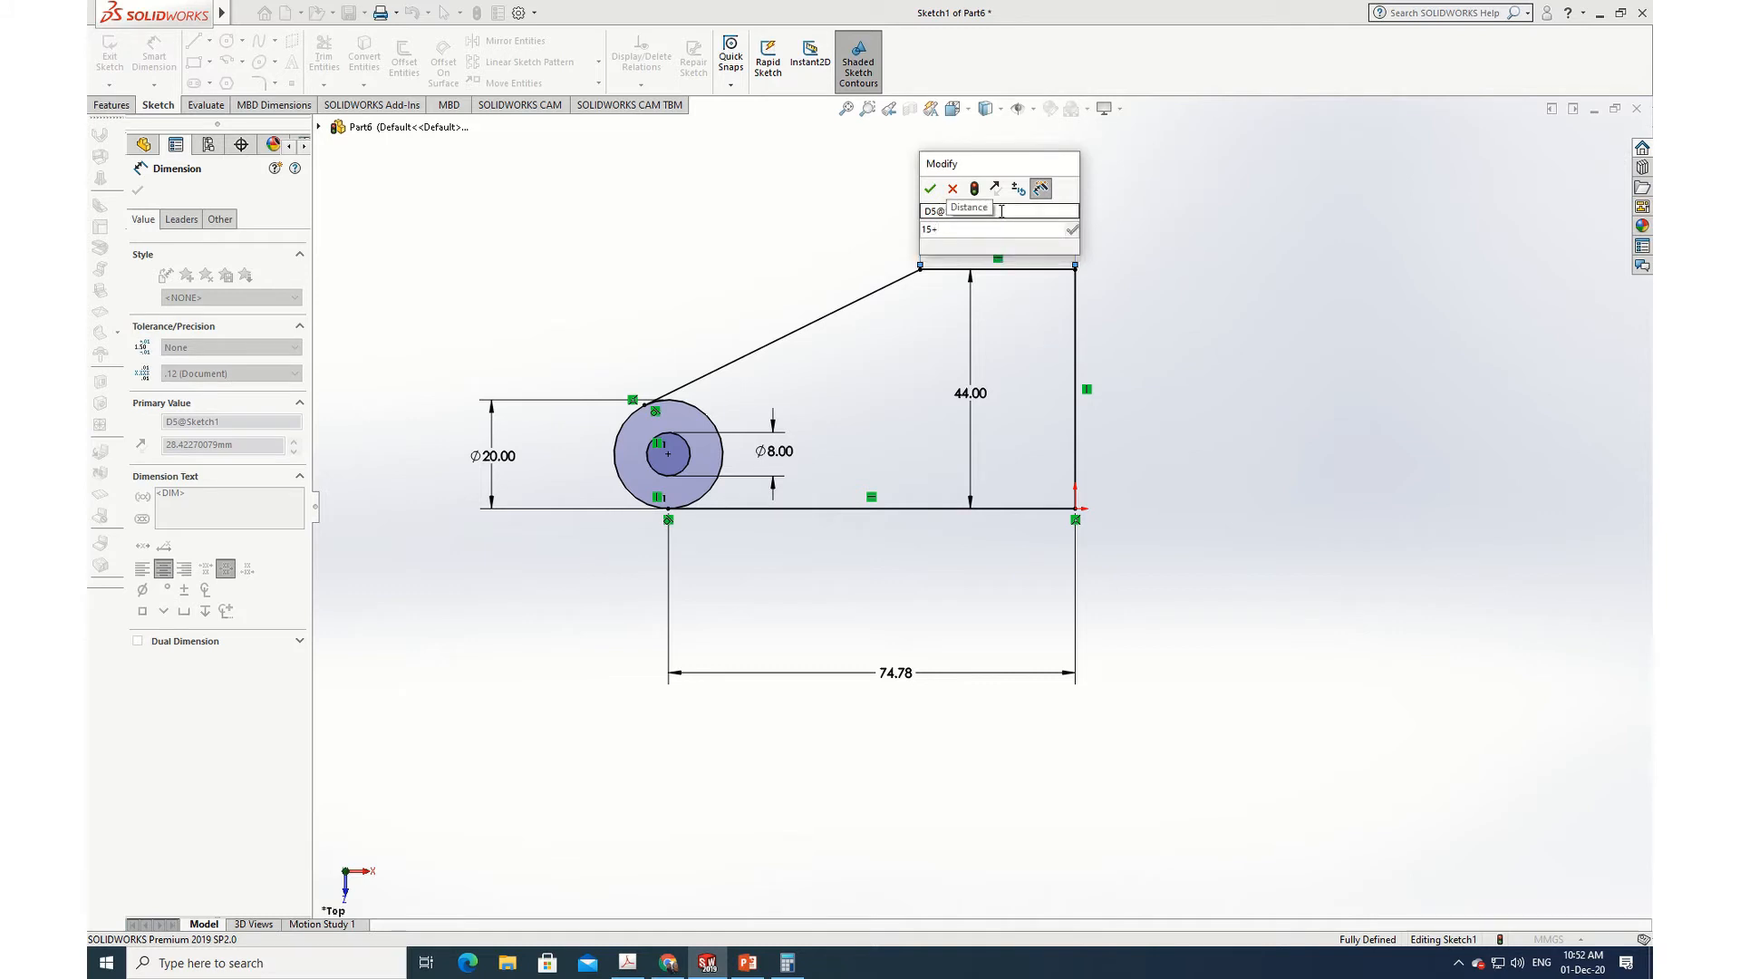
{"action": "type", "text": "2.38"}
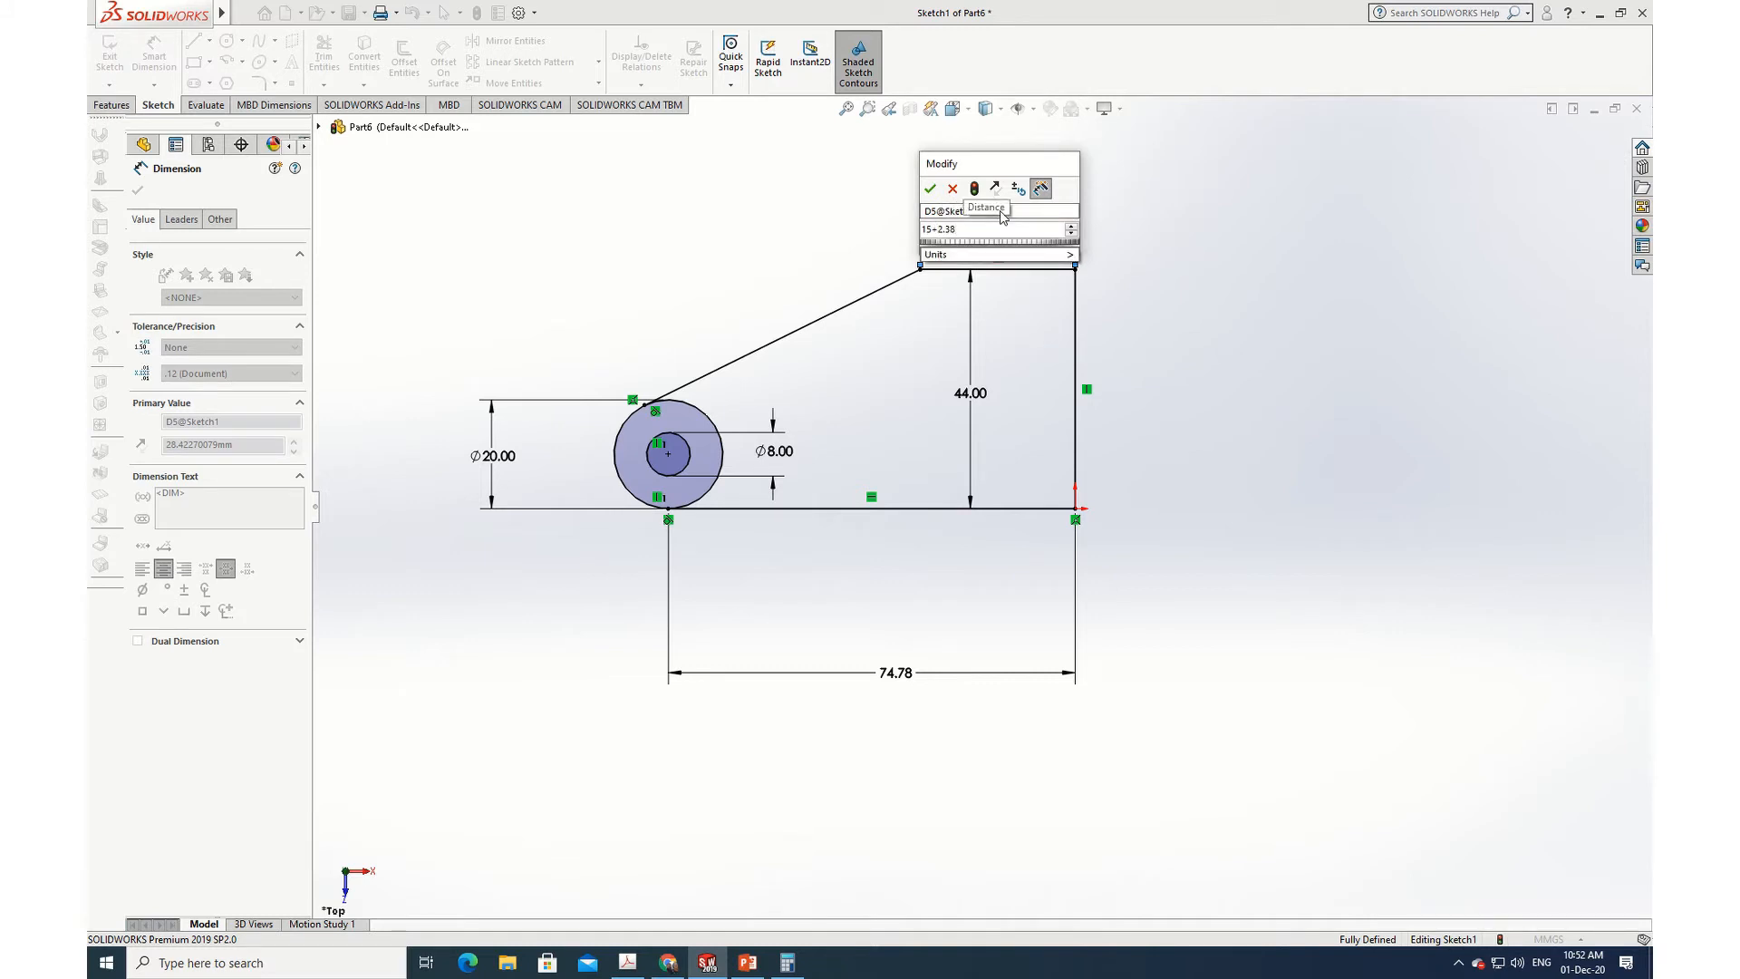
{"action": "left_click", "coordinate": [930, 189]}
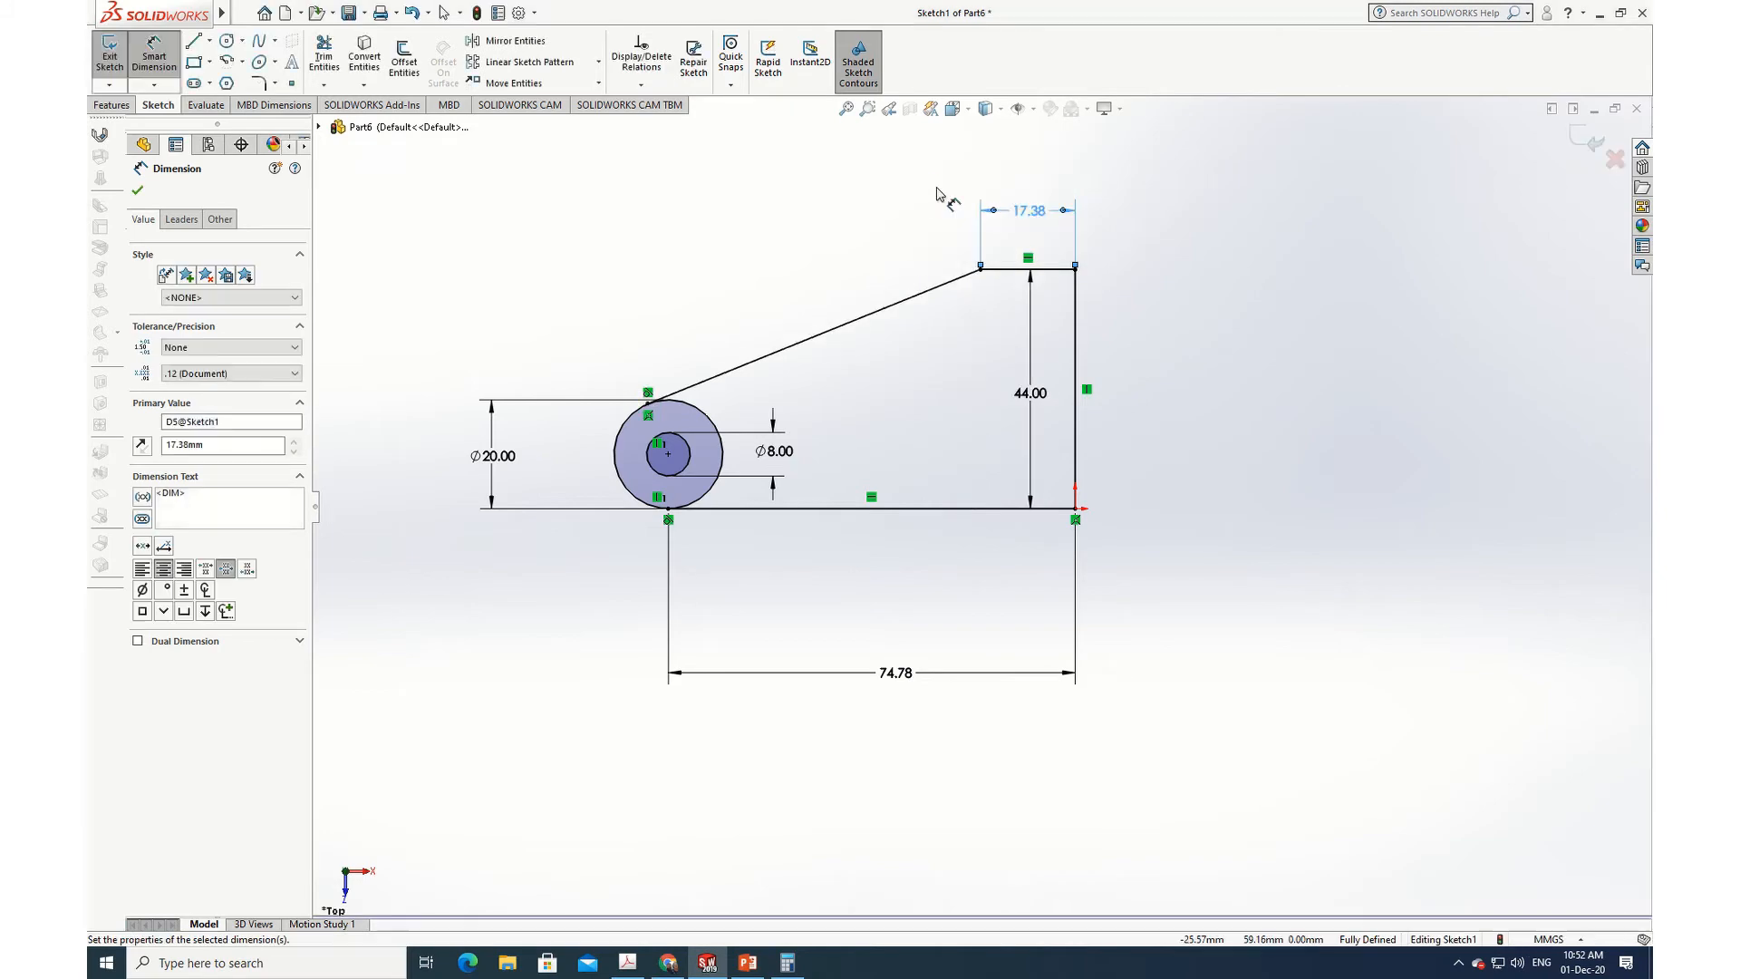
{"action": "left_click", "coordinate": [137, 193]}
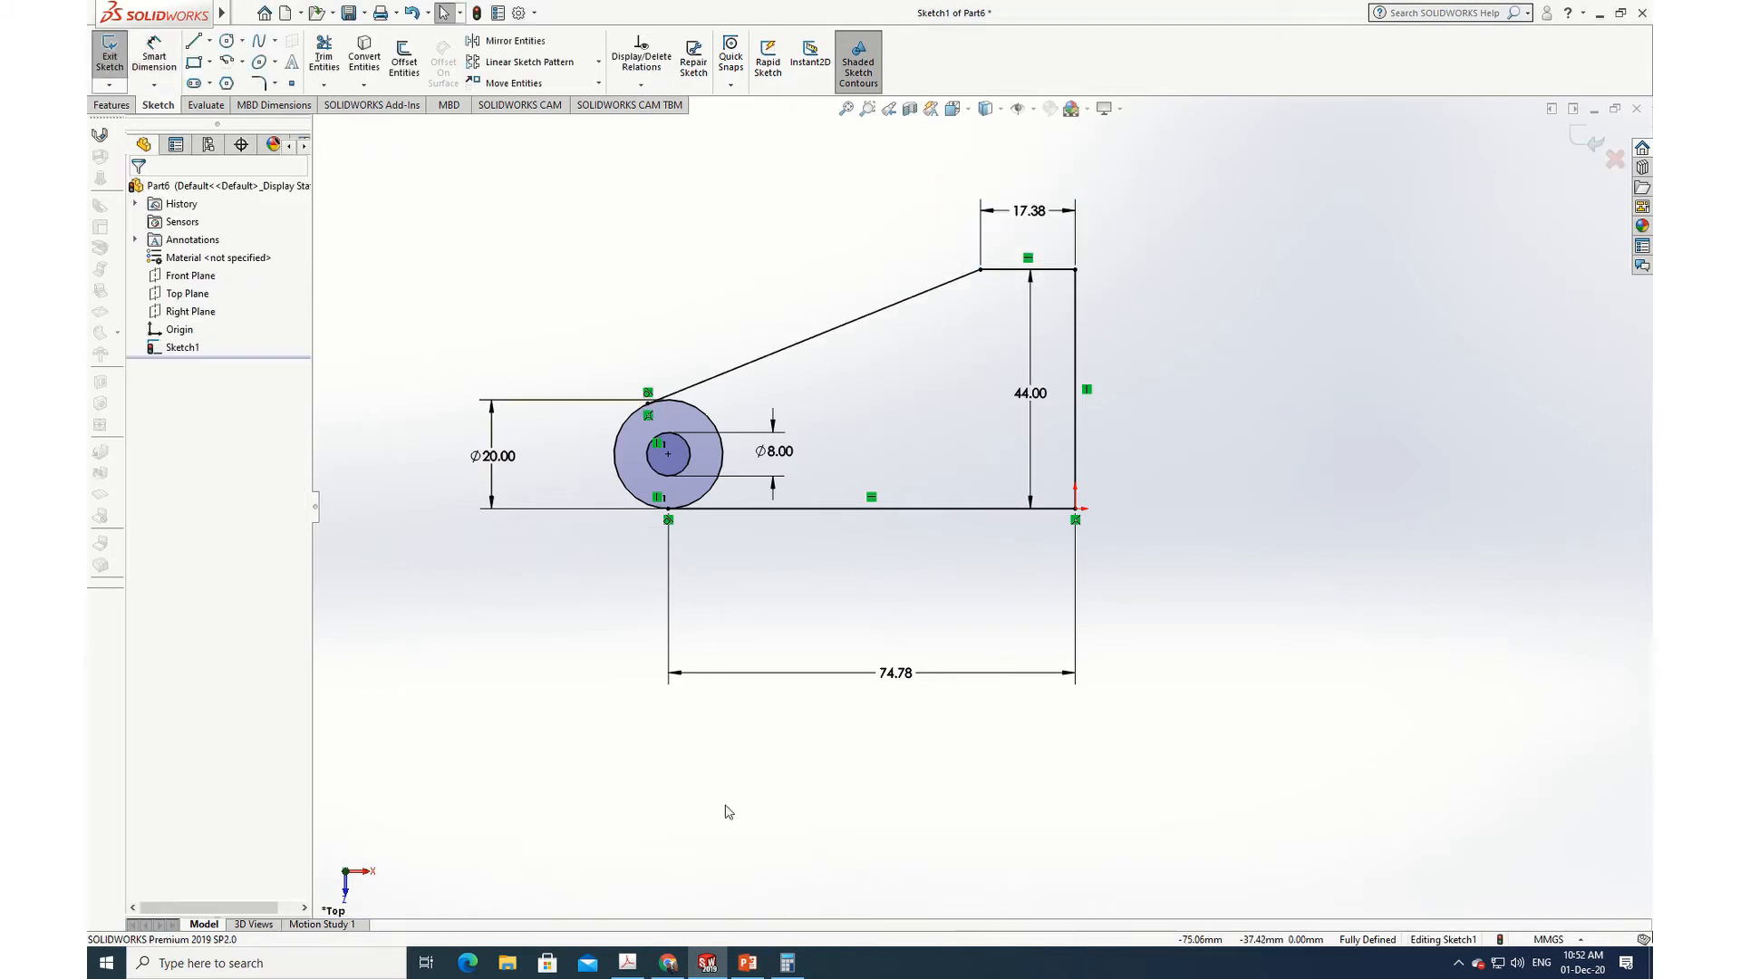
Step: Check the bracket drawing in the PDF, then trim away the 20 mm circle's arc inside the profile in SOLIDWORKS
{"action": "left_click", "coordinate": [628, 963]}
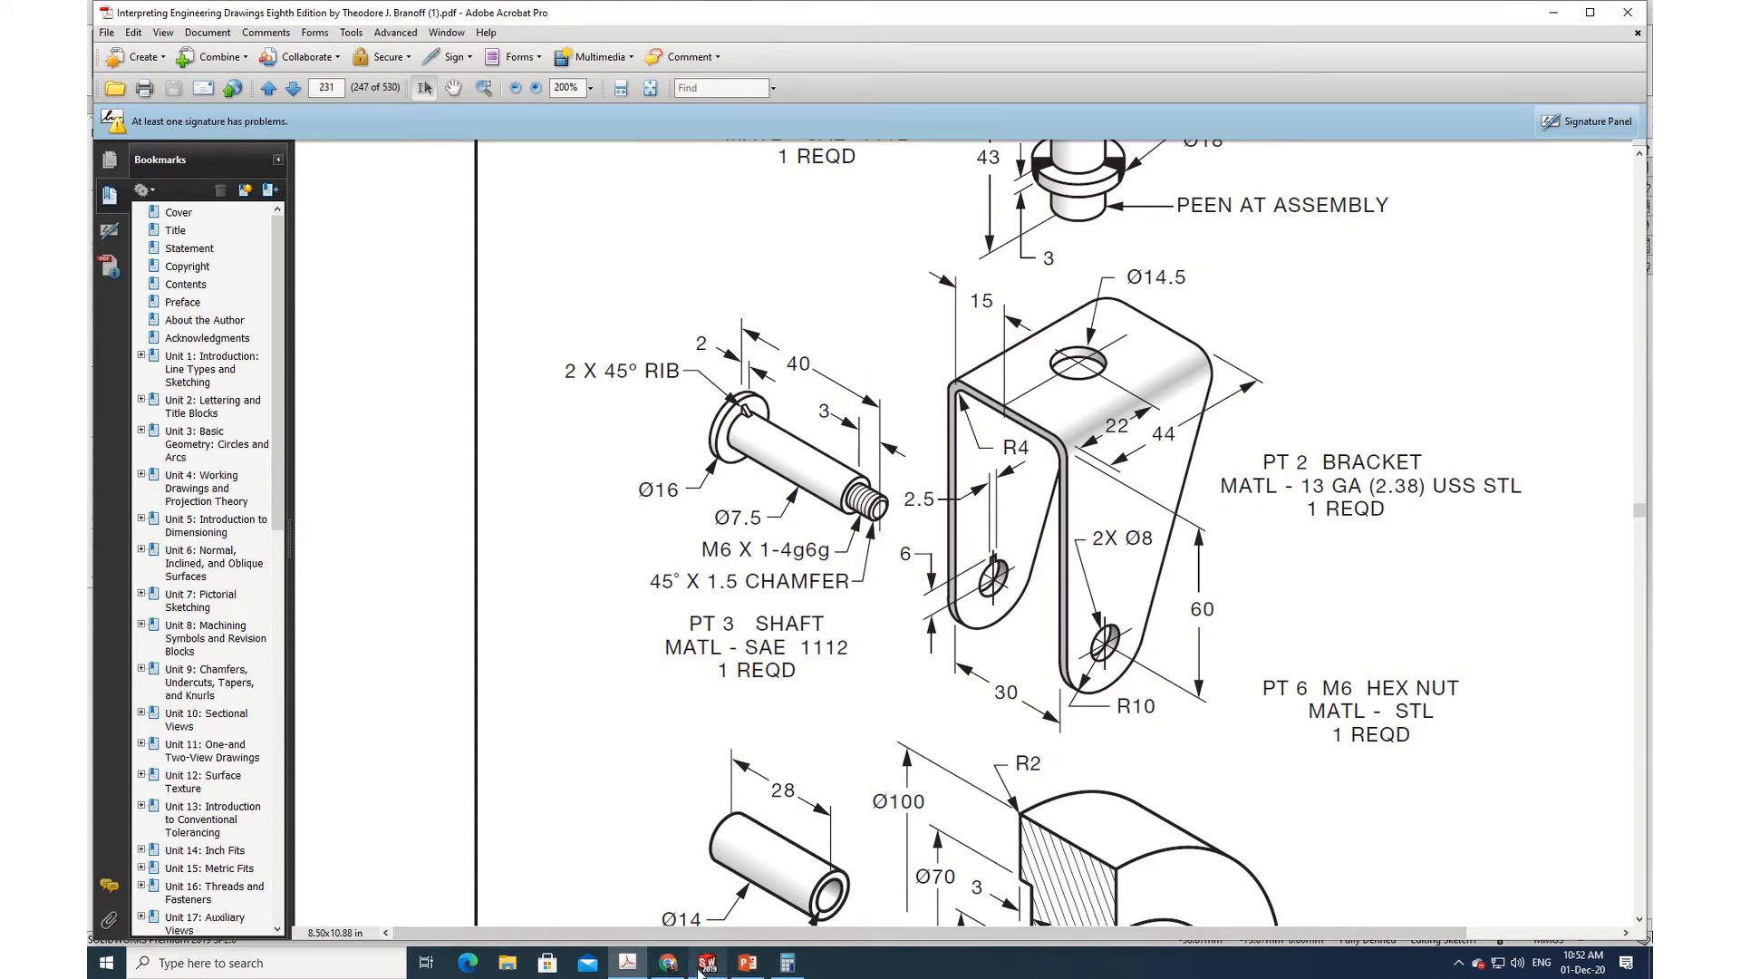
{"action": "left_click", "coordinate": [628, 963]}
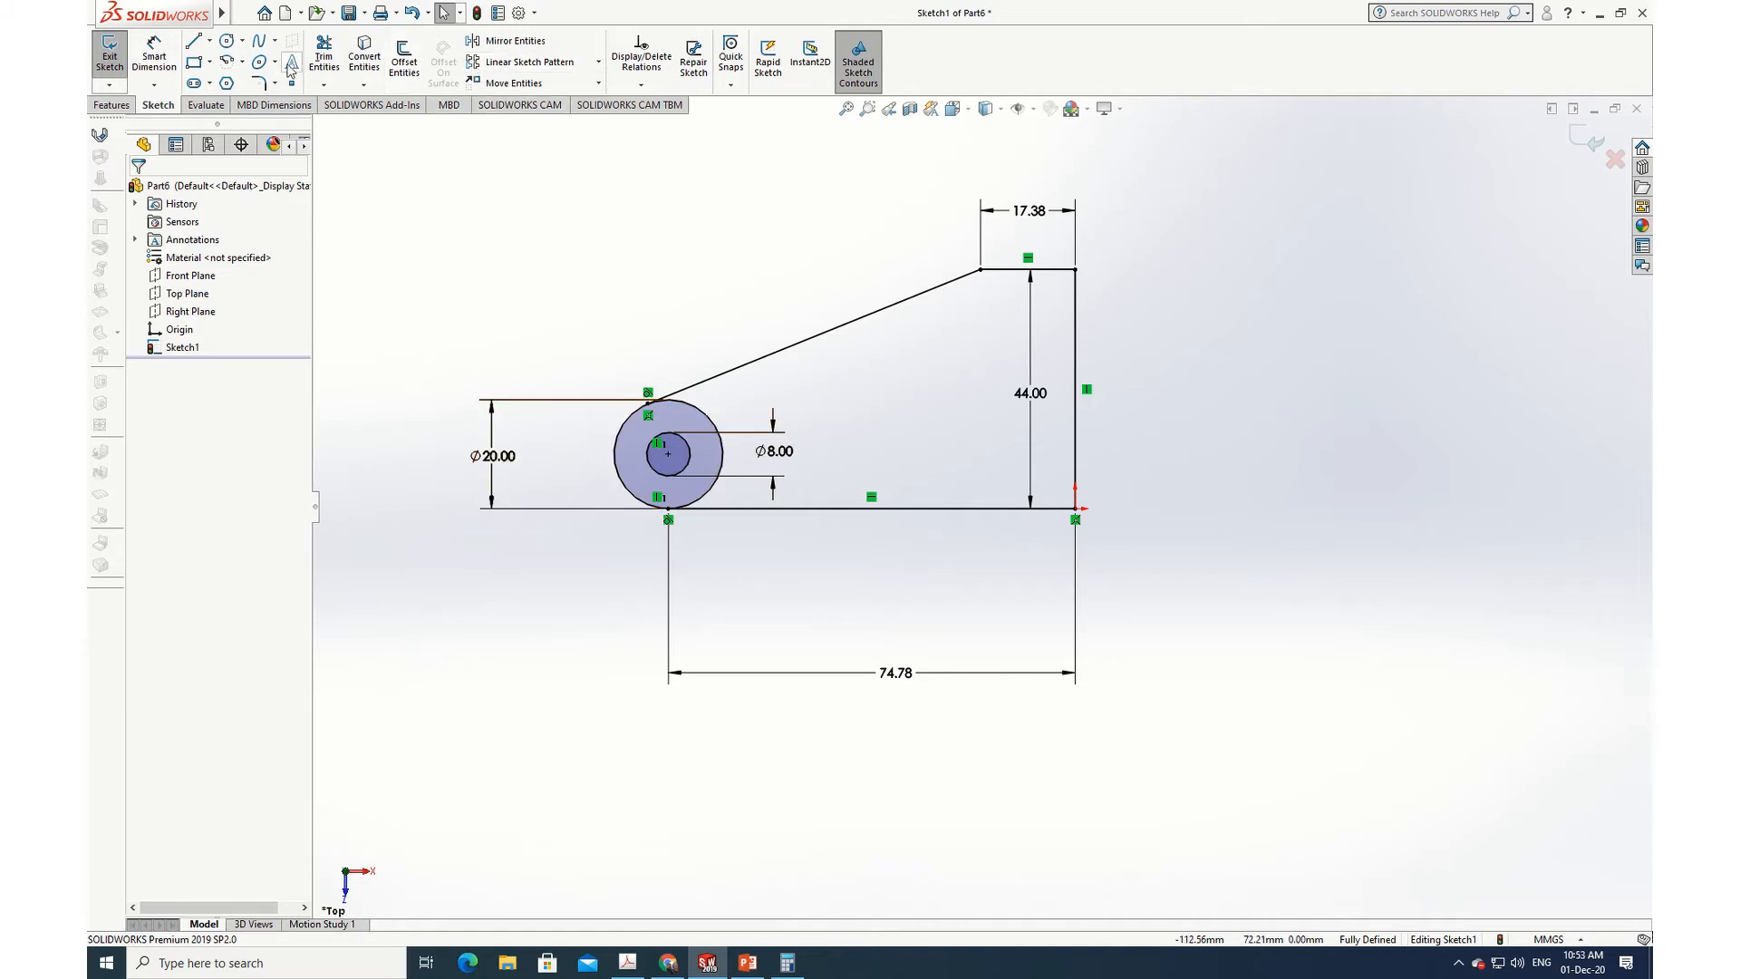
{"action": "left_click", "coordinate": [324, 56]}
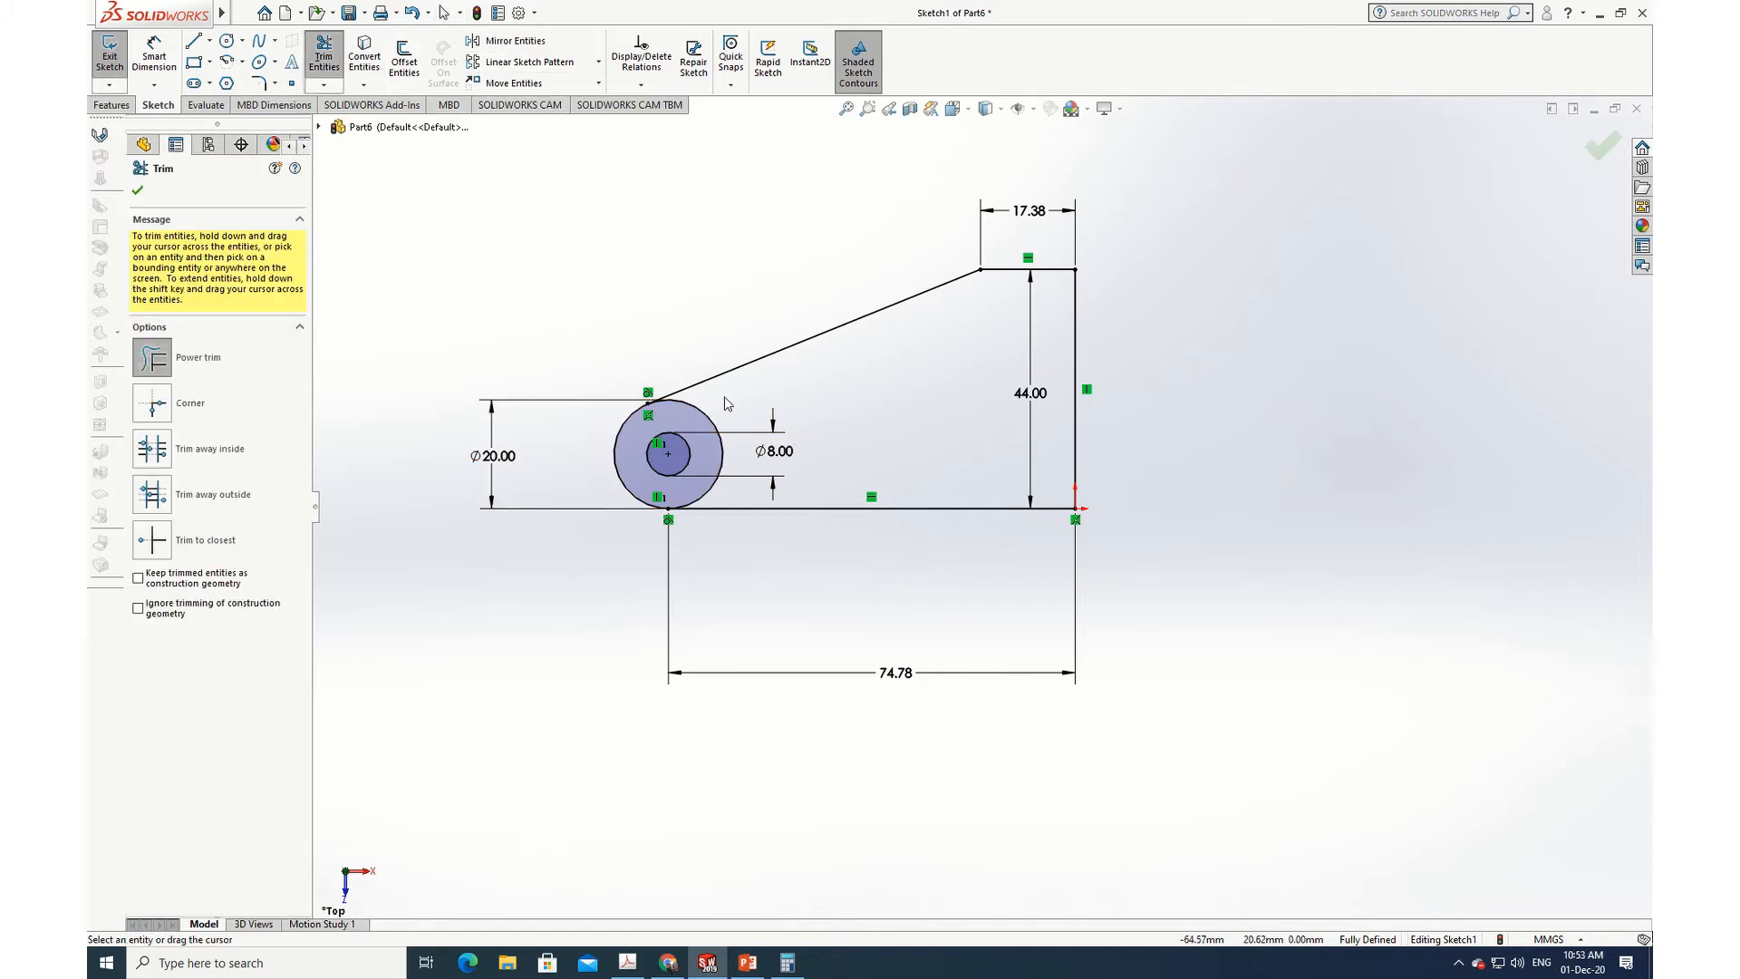
{"action": "left_click_drag", "start_coordinate": [718, 408], "coordinate": [691, 422]}
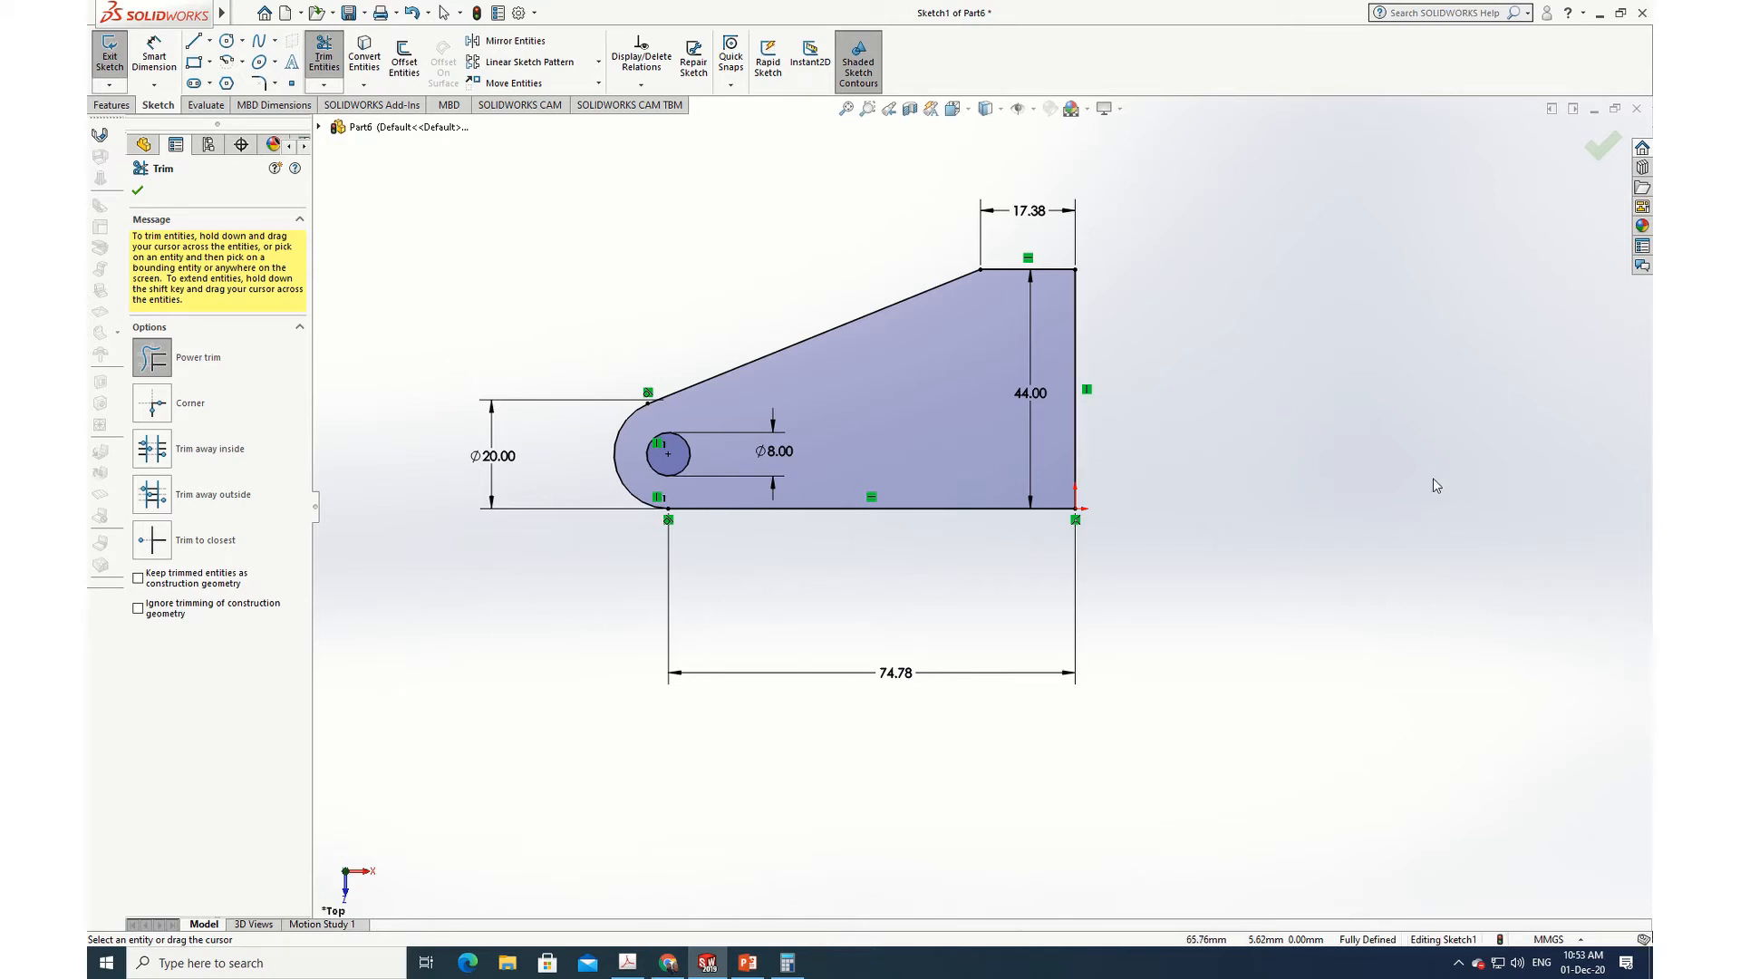
{"action": "left_click", "coordinate": [139, 191]}
Step: Mirror the whole half profile, including the 8 mm hole, about the vertical line through the origin
{"action": "left_click", "coordinate": [529, 48]}
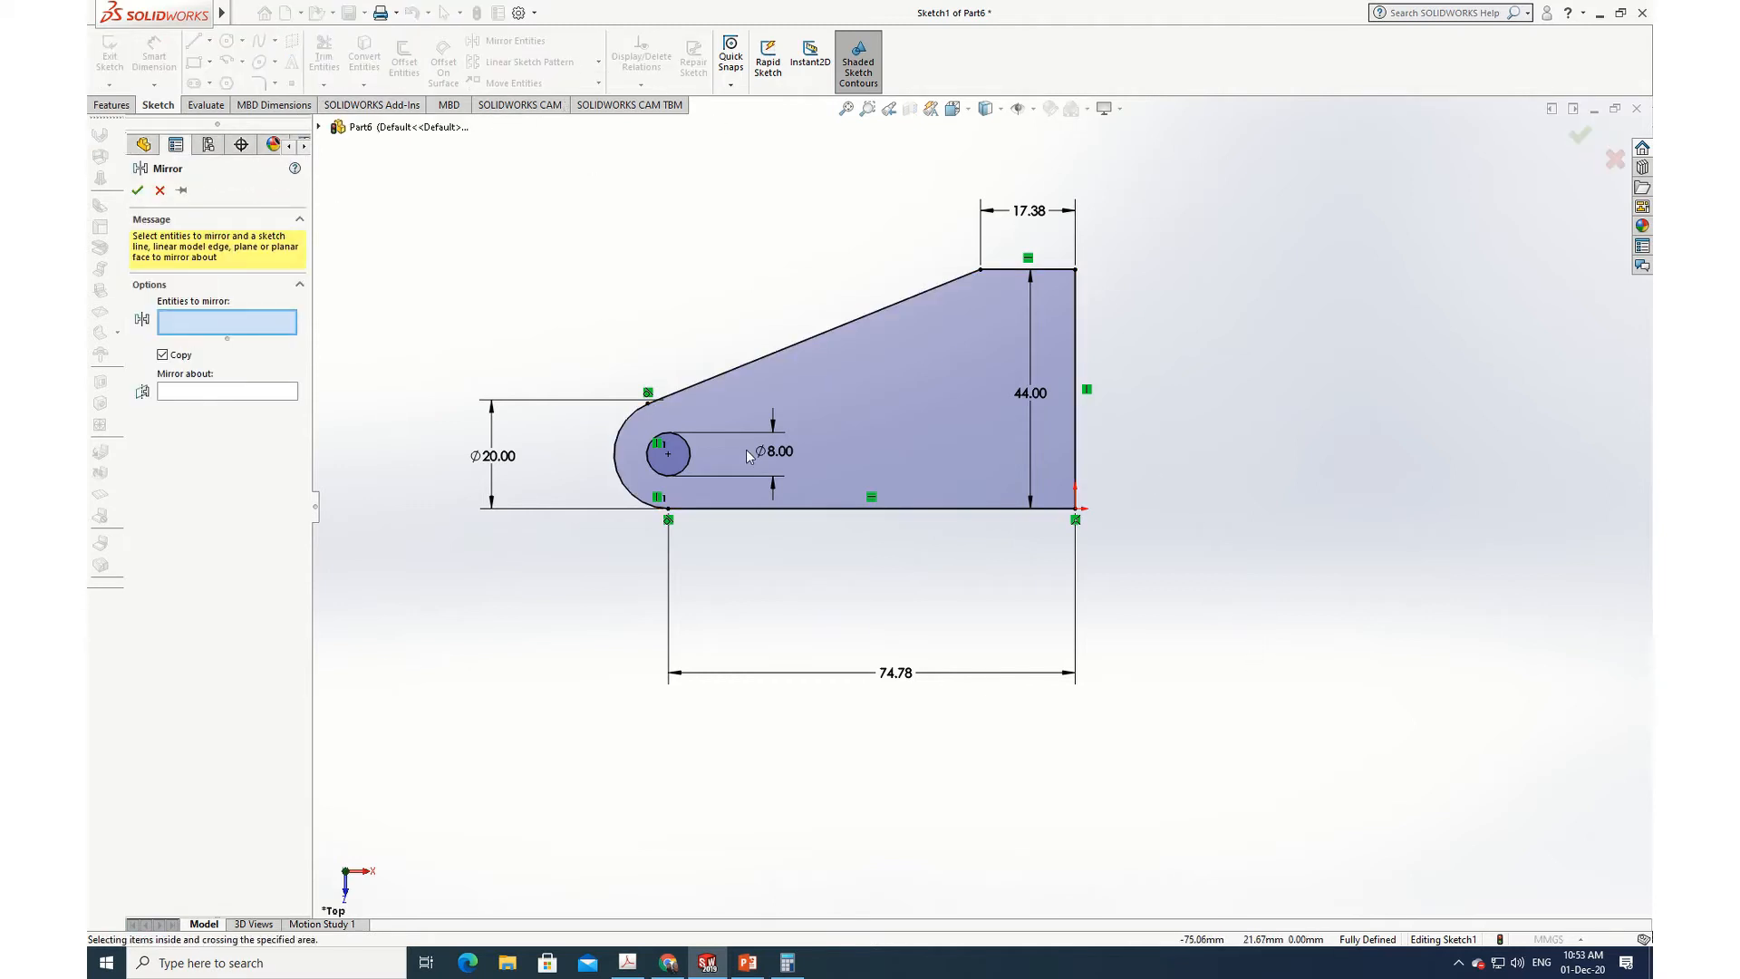
{"action": "mouse_move", "coordinate": [1167, 610]}
{"action": "left_mouse_down"}
{"action": "mouse_move", "coordinate": [618, 164]}
{"action": "mouse_move", "coordinate": [412, 168]}
{"action": "left_mouse_up"}
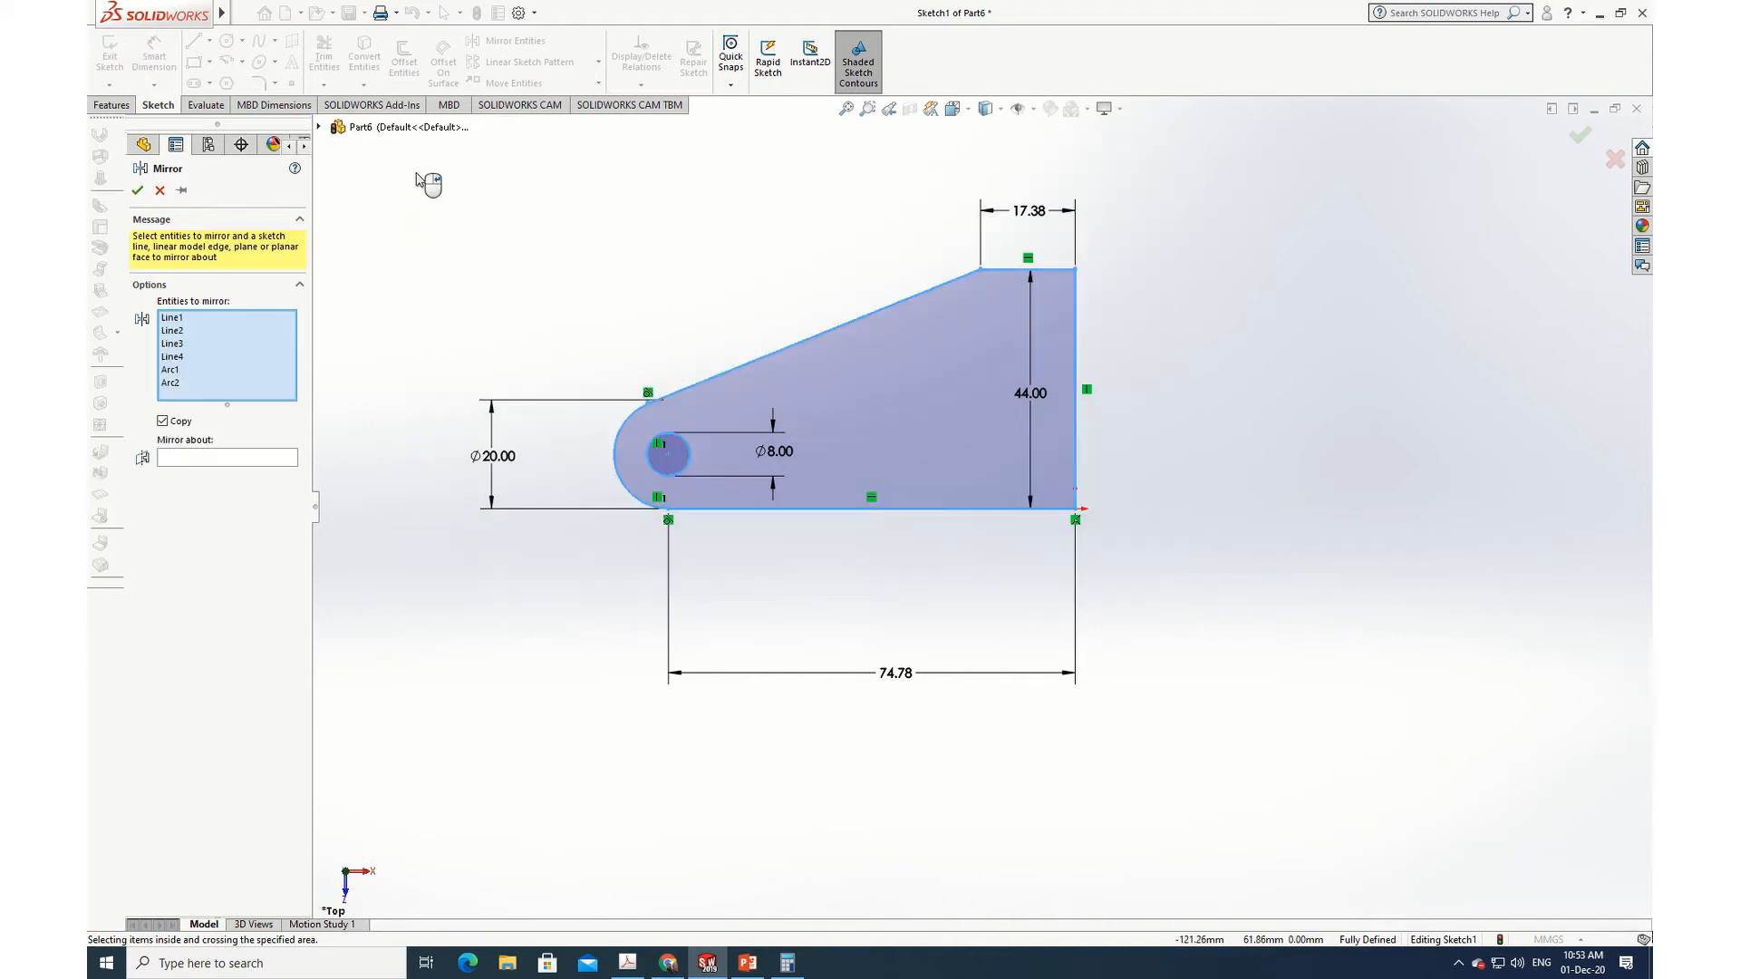
{"action": "left_click", "coordinate": [169, 461]}
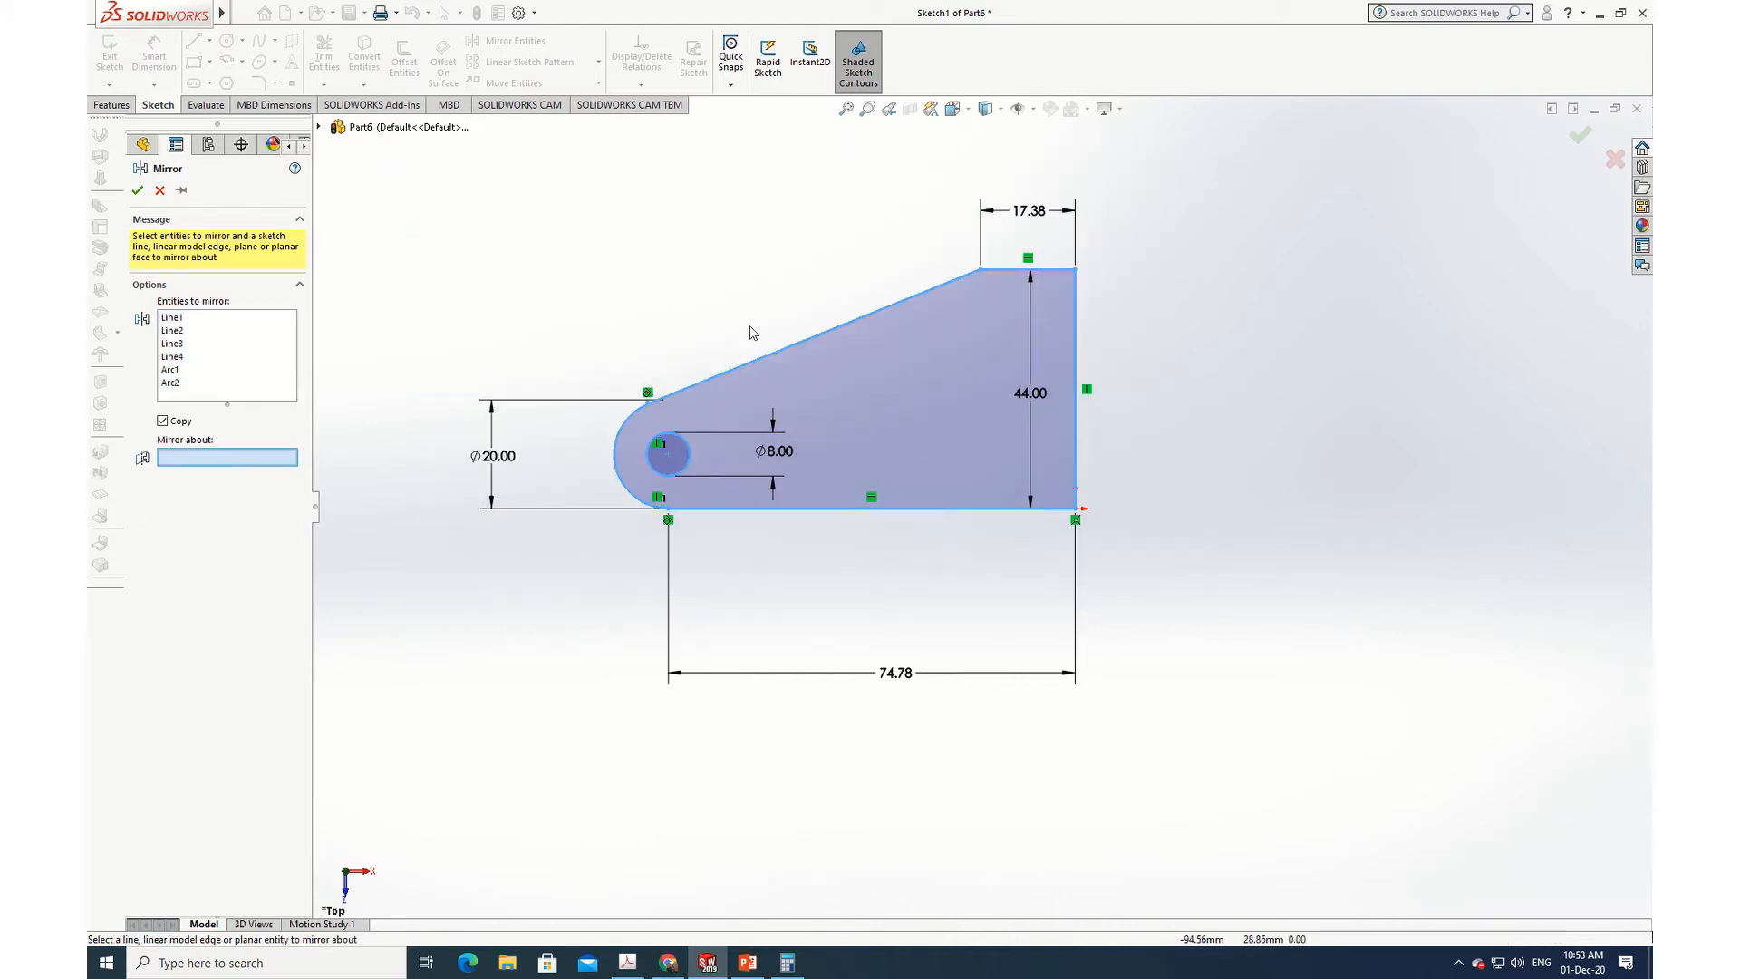
{"action": "left_click", "coordinate": [1077, 455]}
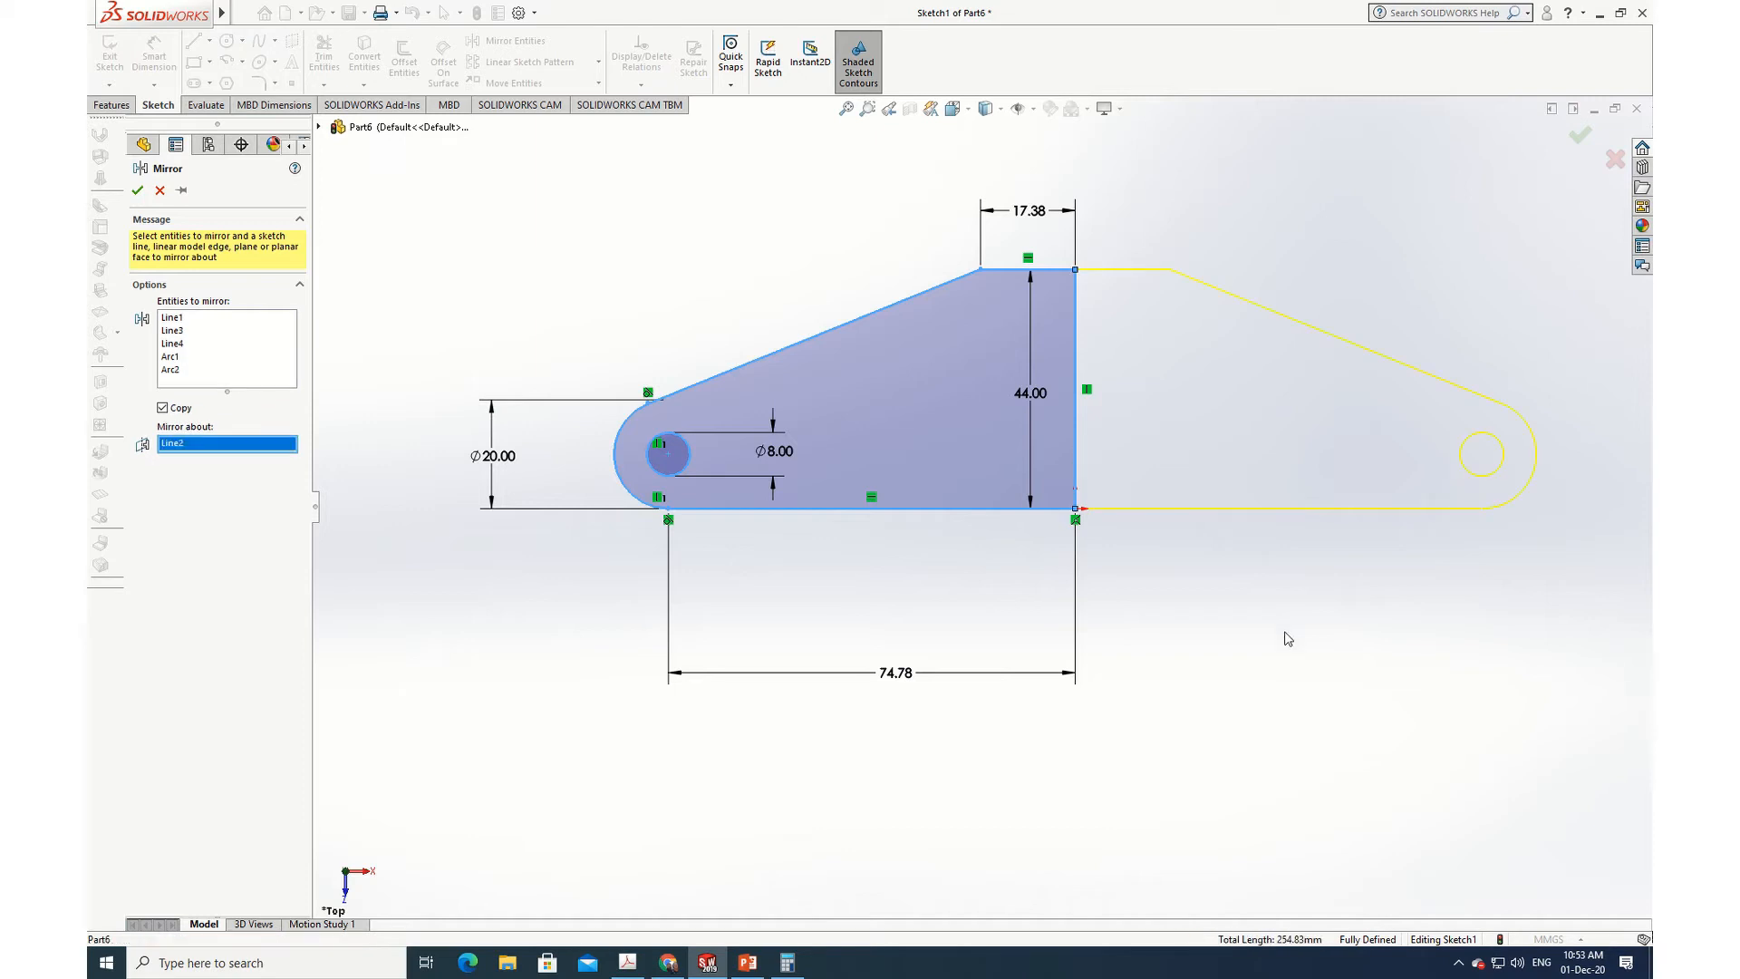
{"action": "key", "text": "Return"}
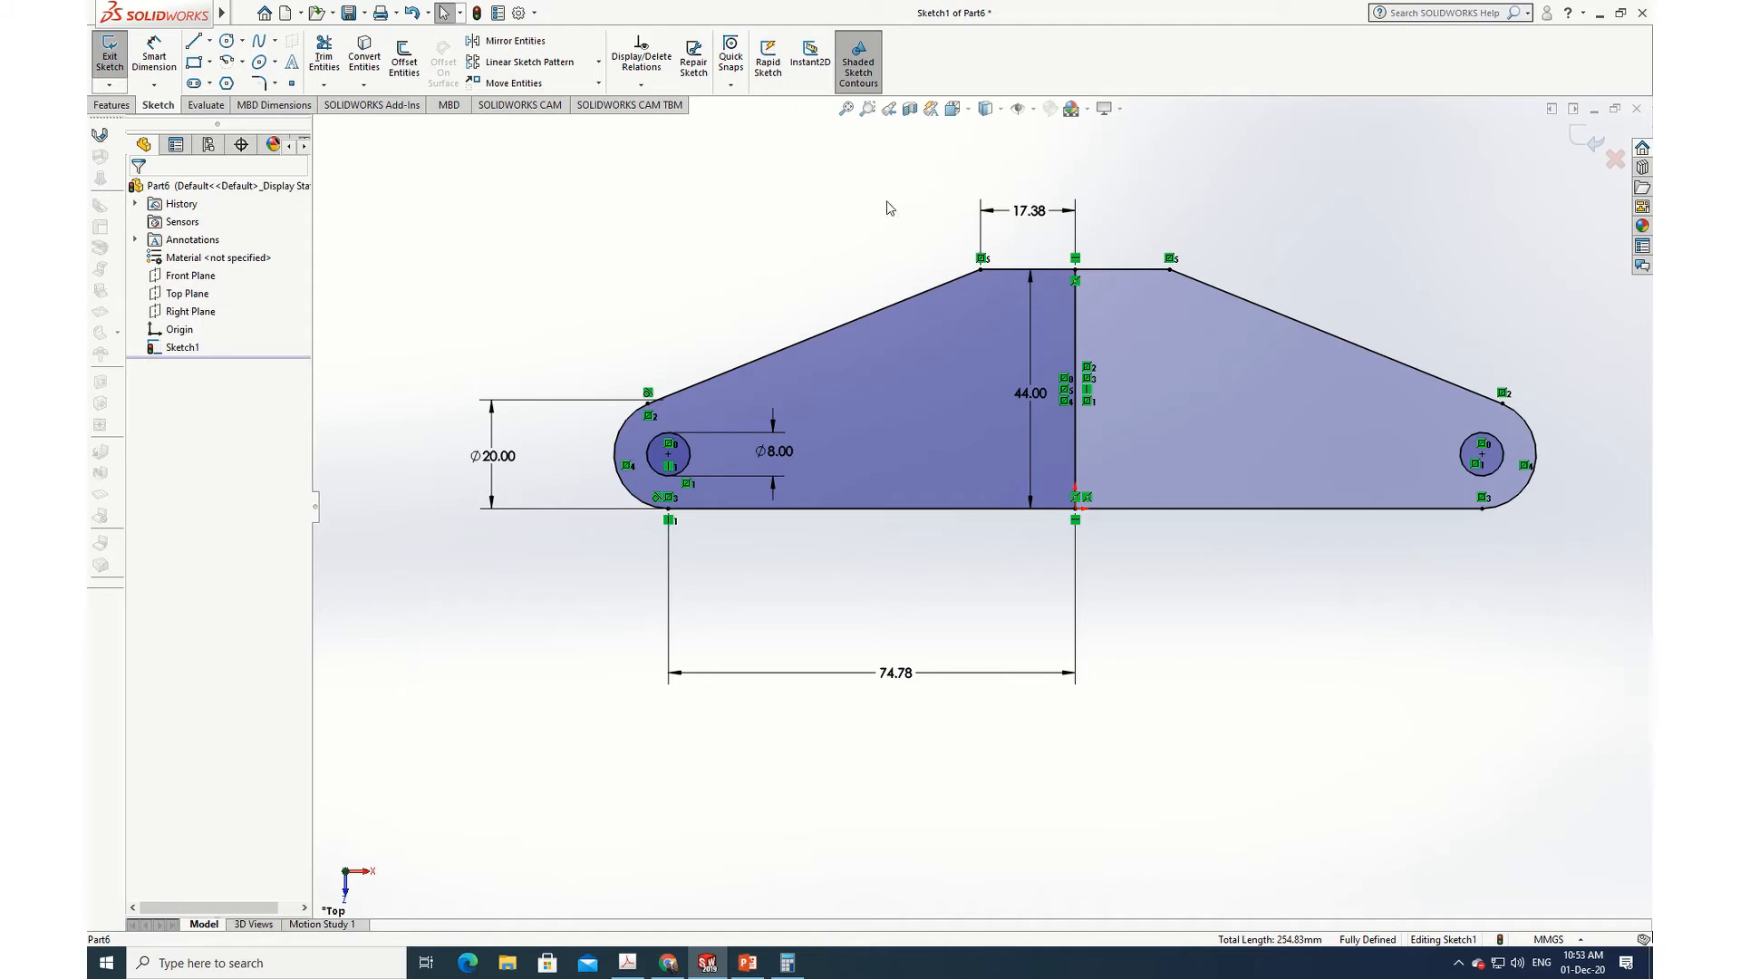
Step: Sketch a circle about 27.5 mm in diameter centred on the midpoint of the vertical centre line
{"action": "left_click", "coordinate": [228, 42]}
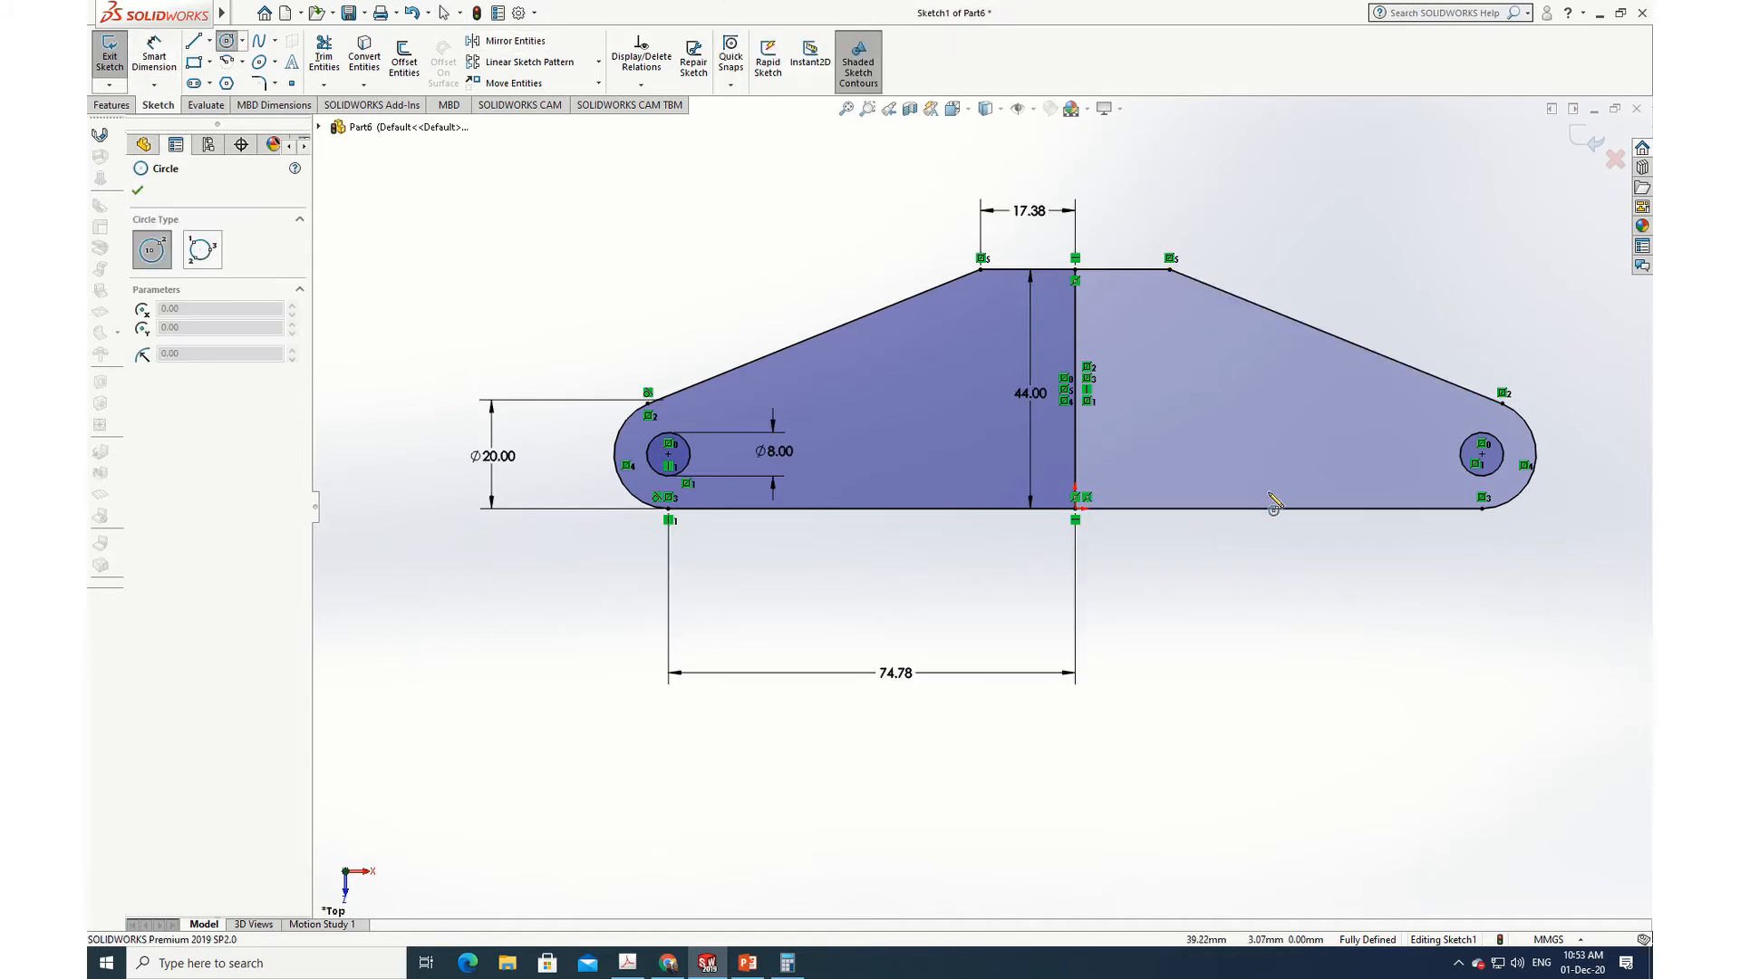
{"action": "left_click", "coordinate": [1076, 389]}
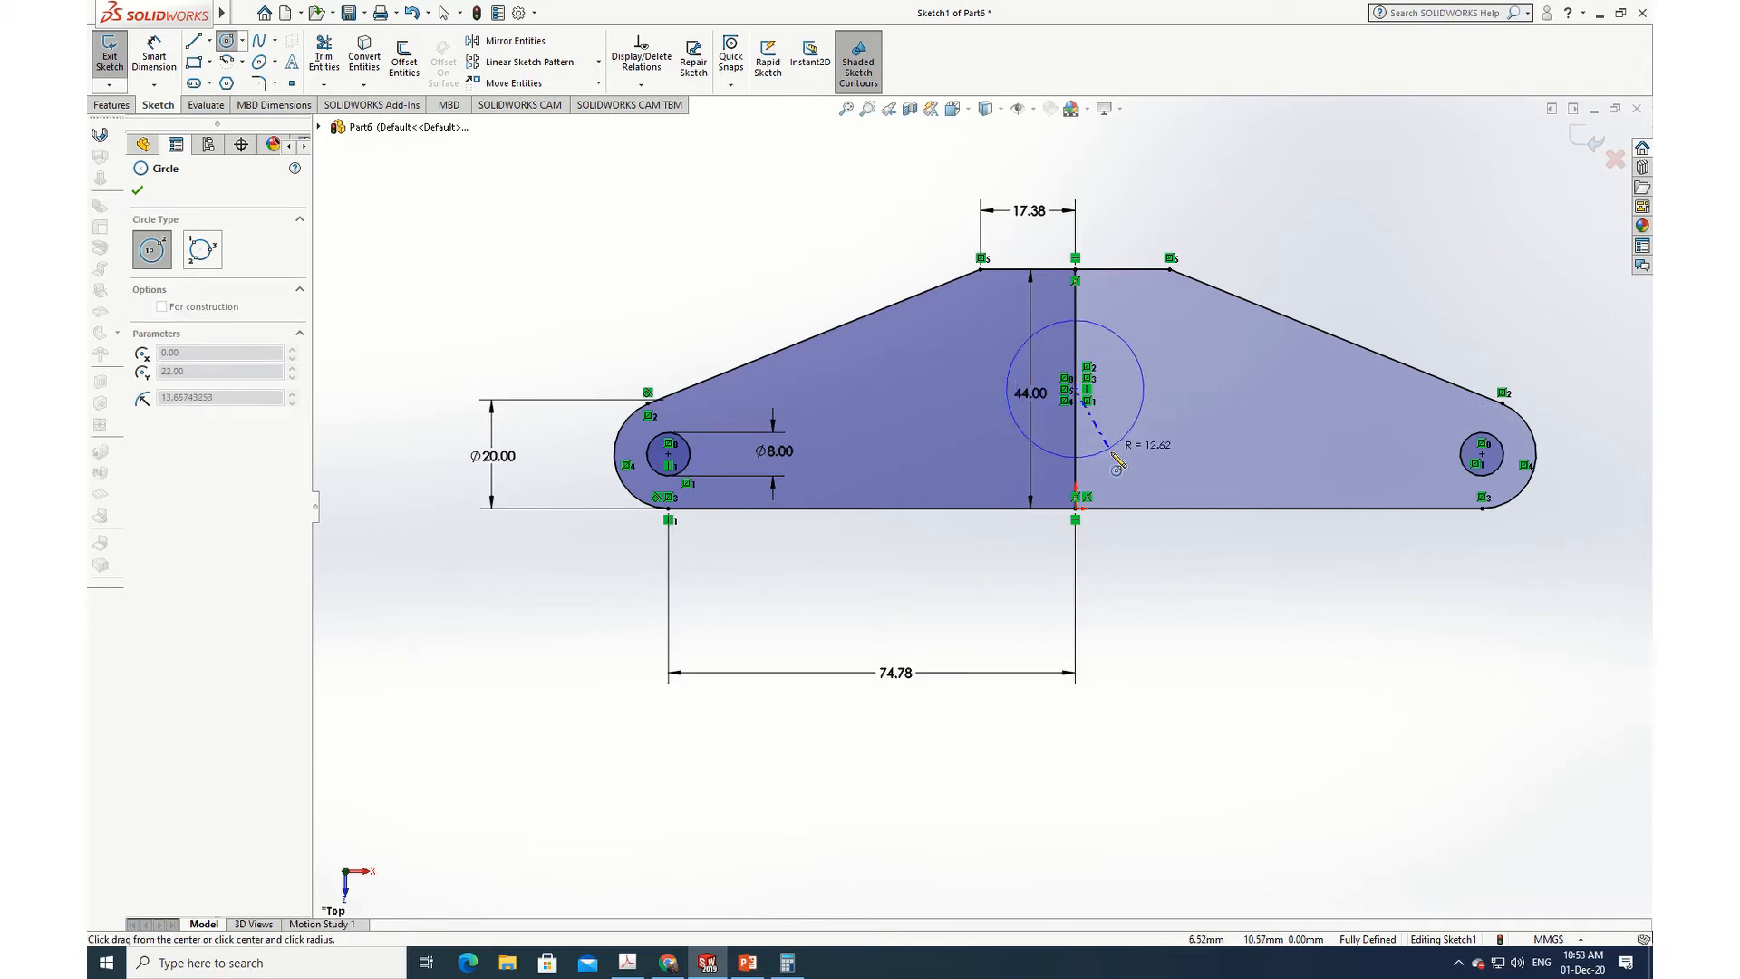
{"action": "left_click", "coordinate": [1061, 446]}
{"action": "key", "text": "Escape"}
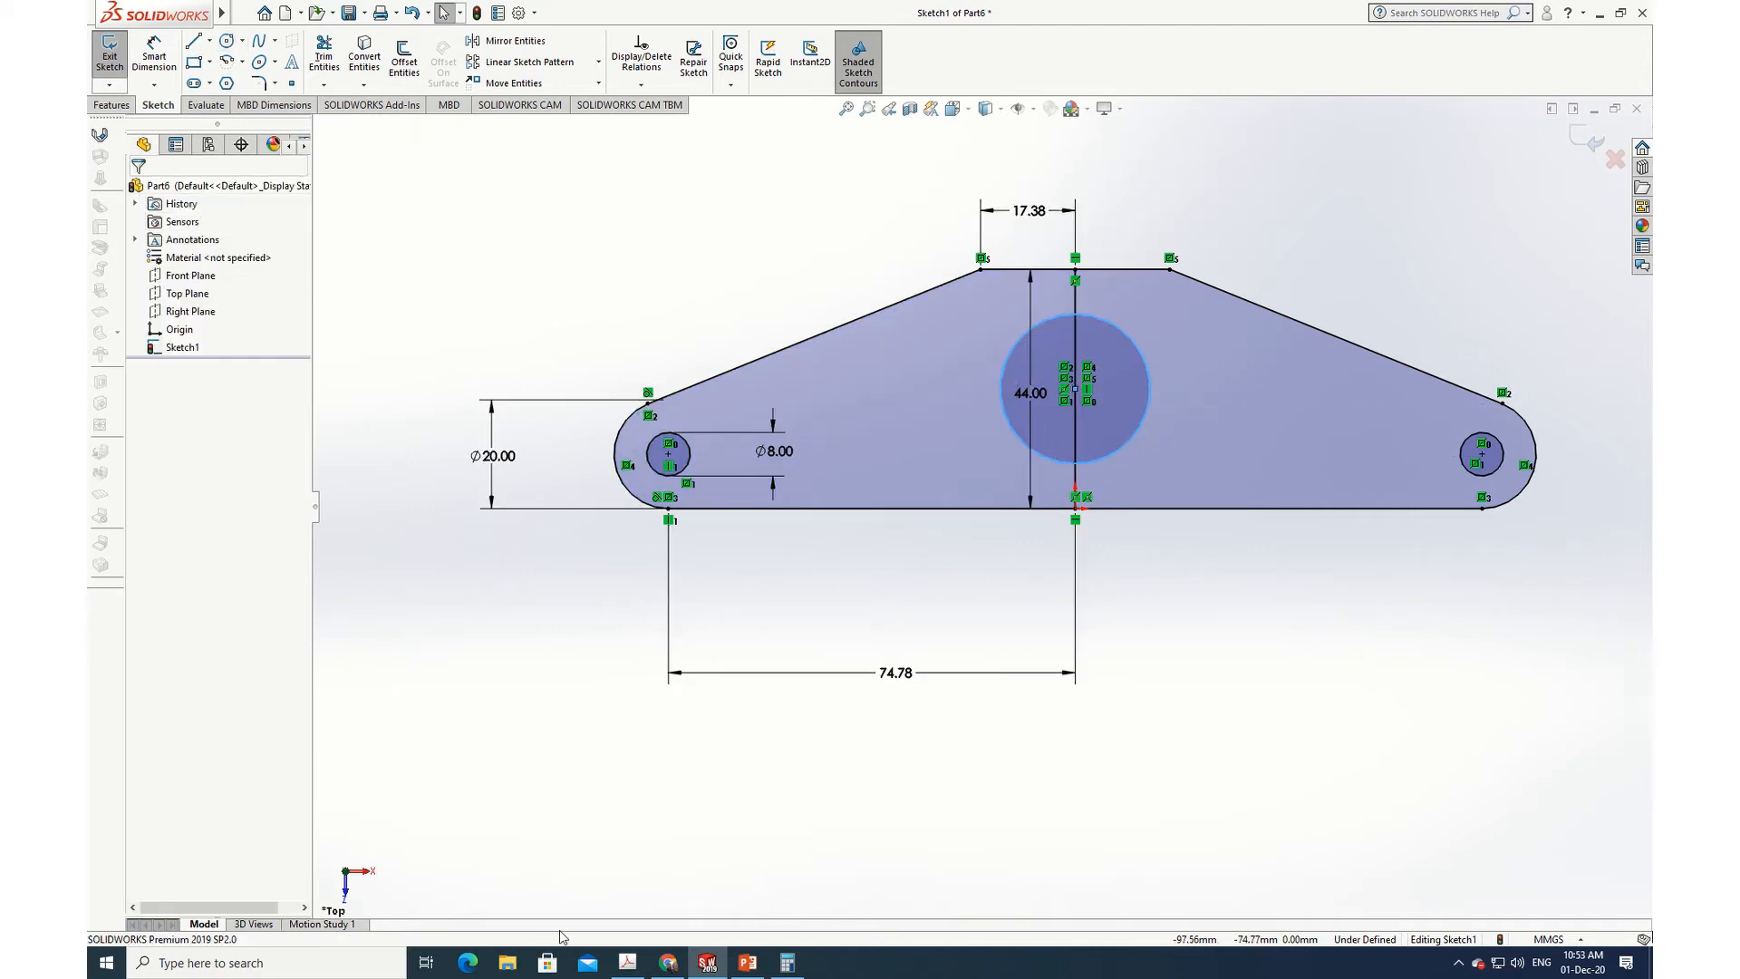
Step: Check the centre hole size in the PDF bracket drawing, then dimension the centre circle's diameter as 14.5 mm in SOLIDWORKS
{"action": "left_click", "coordinate": [635, 968]}
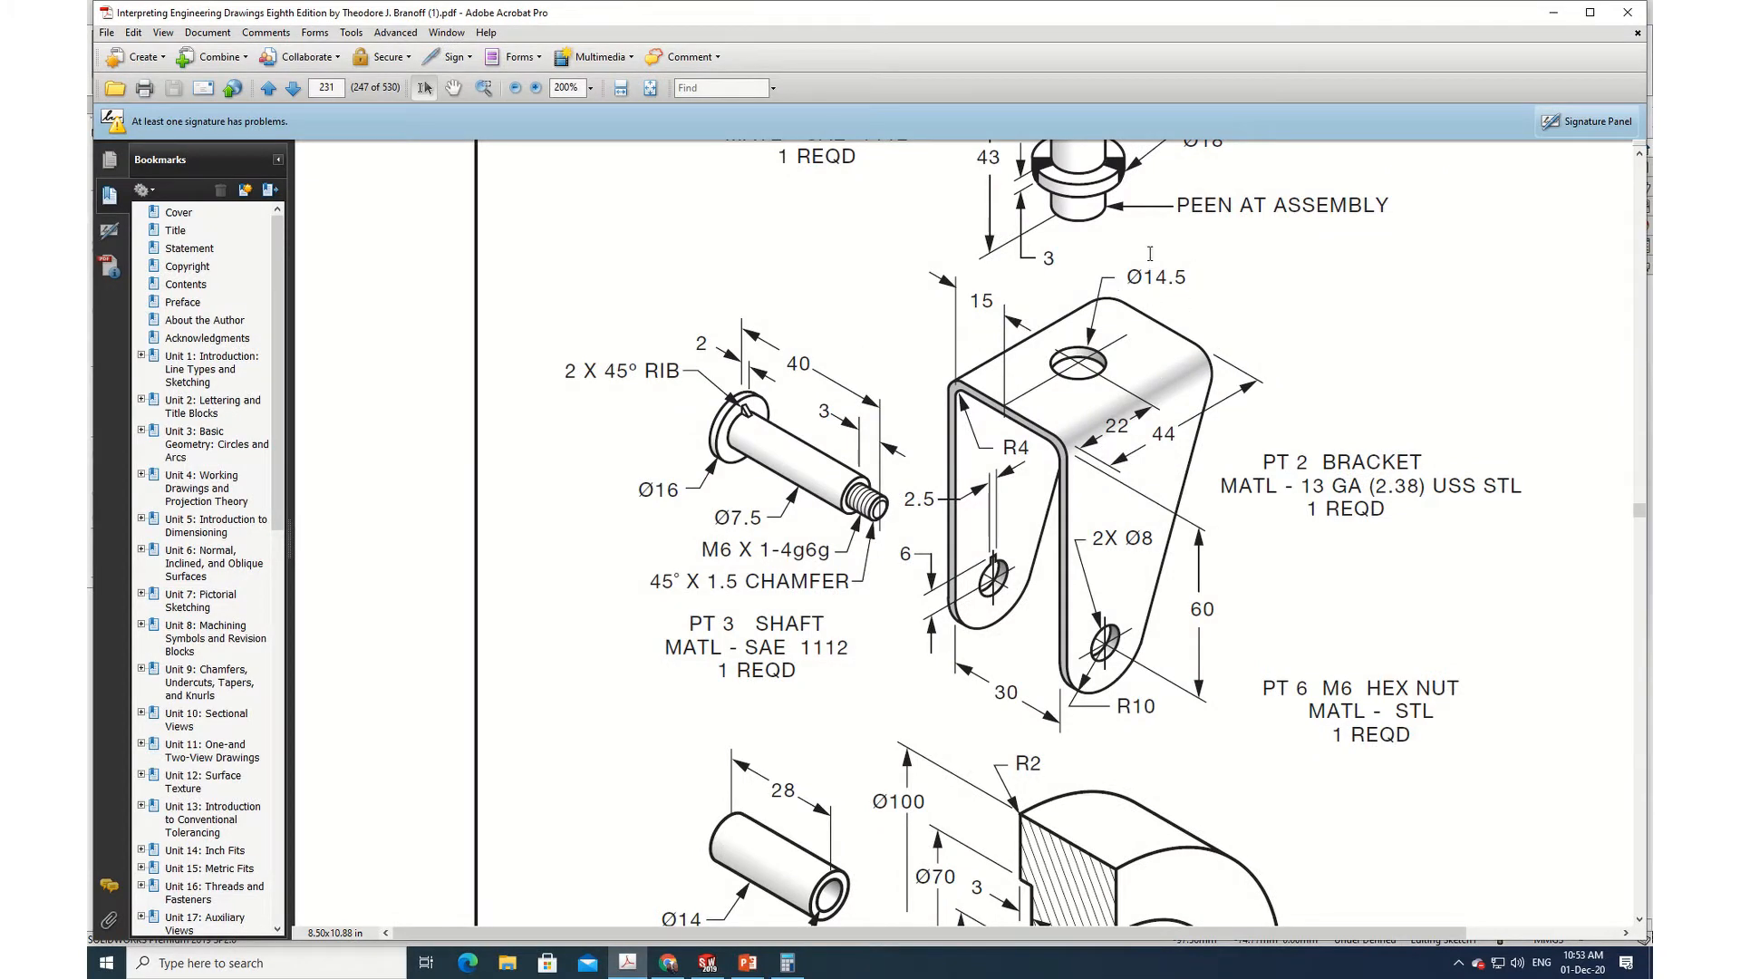
{"action": "left_click", "coordinate": [627, 963]}
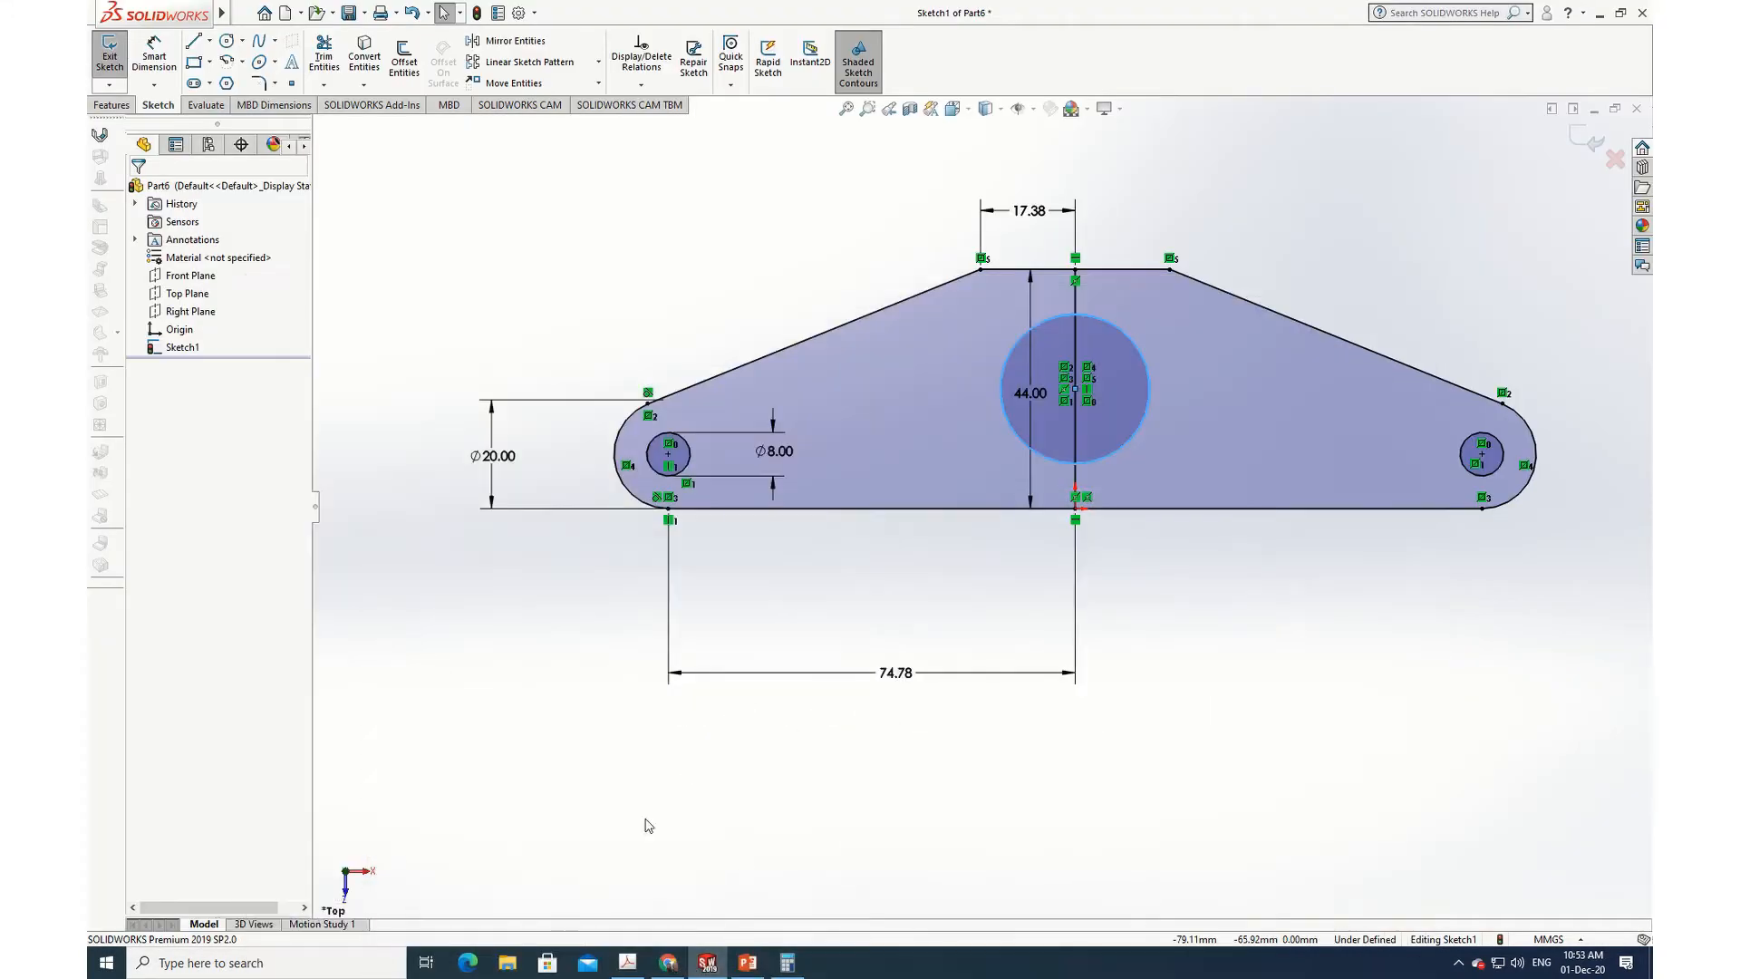
{"action": "left_click", "coordinate": [154, 56]}
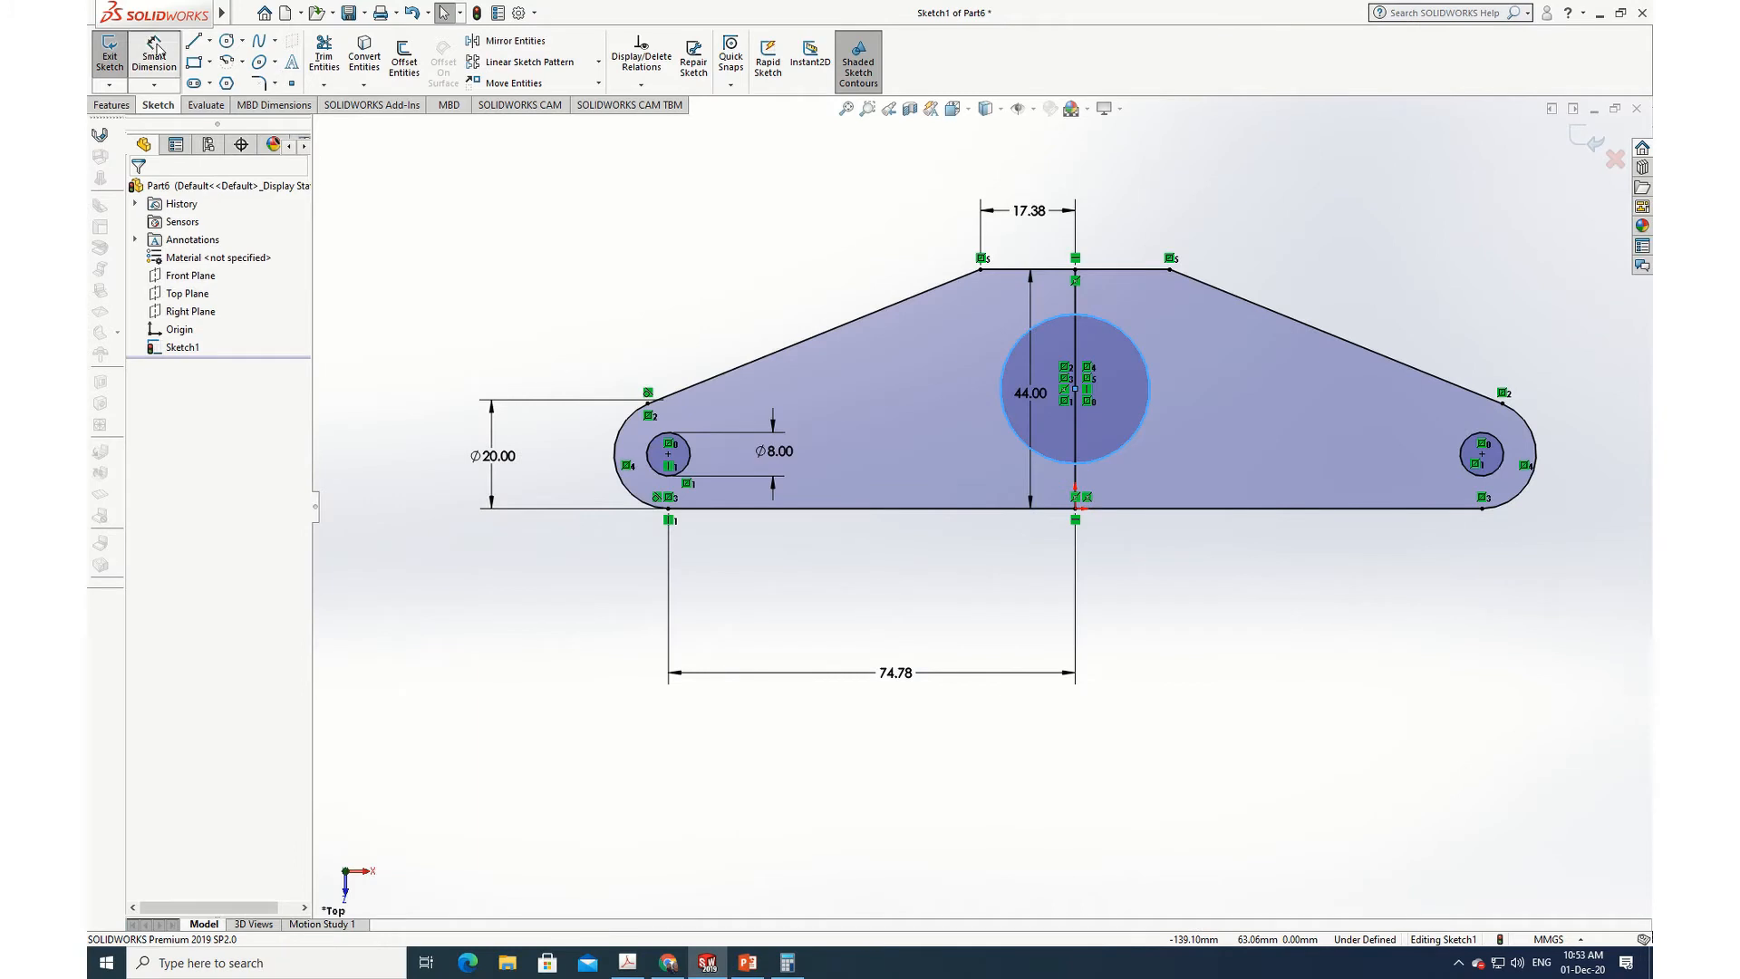
{"action": "left_click", "coordinate": [1113, 329]}
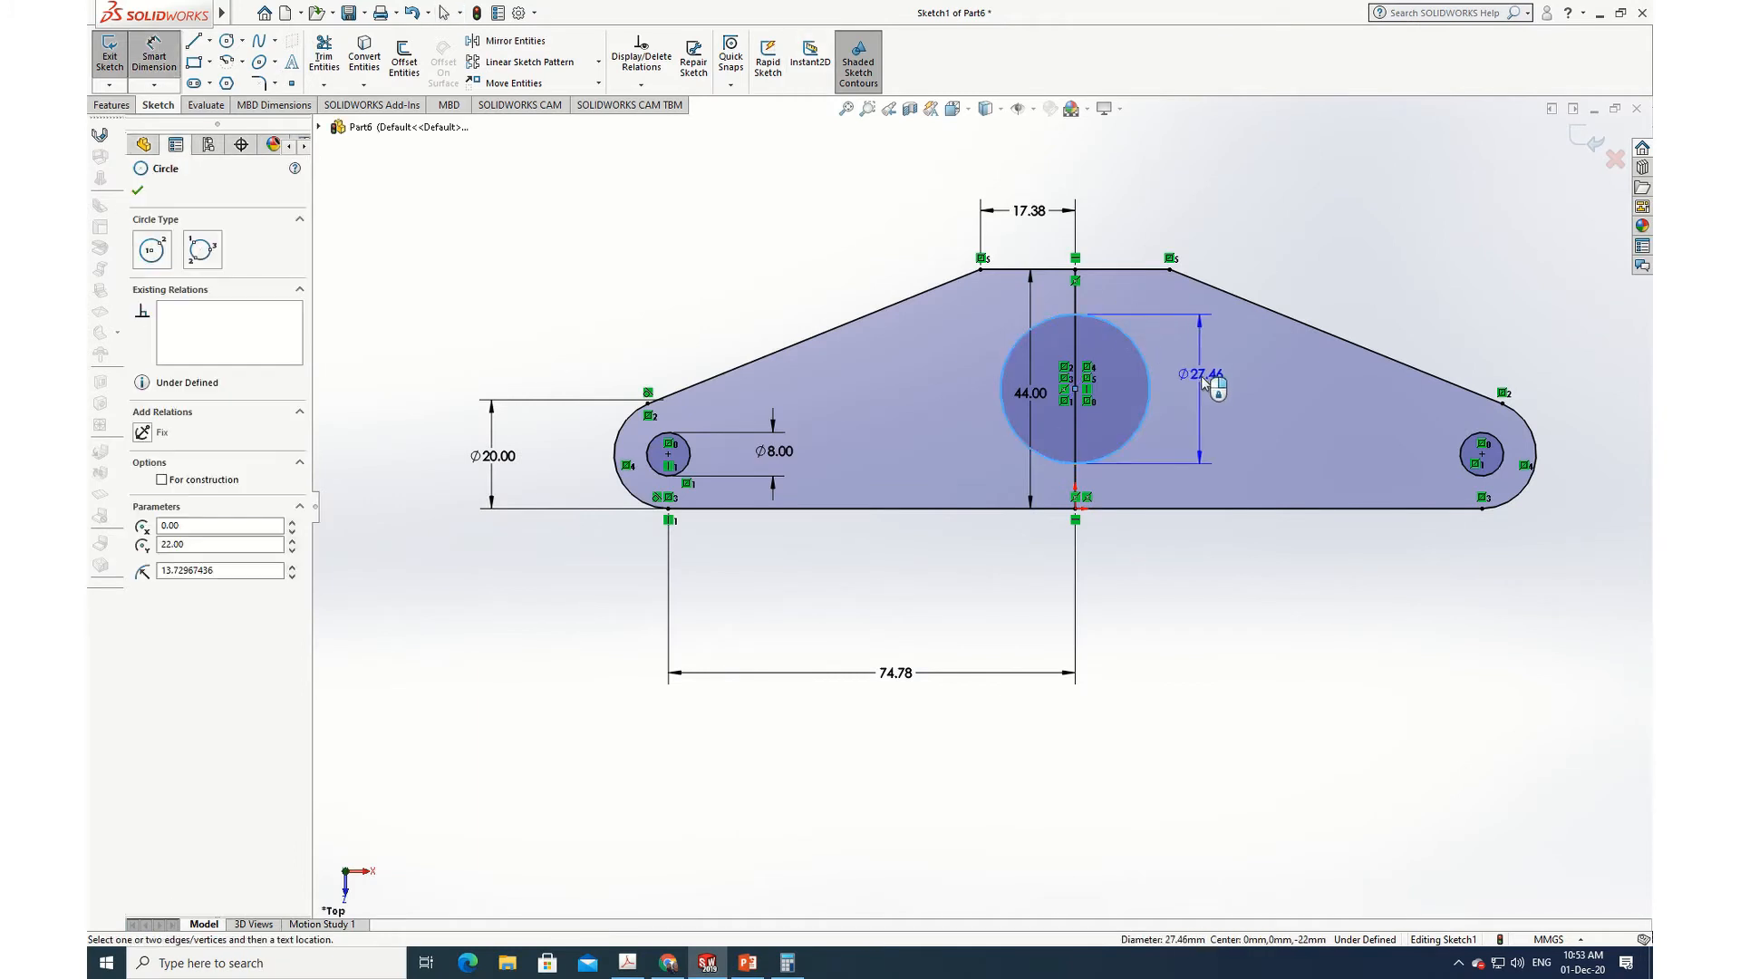
{"action": "left_click", "coordinate": [1121, 392]}
{"action": "type", "text": "14.5"}
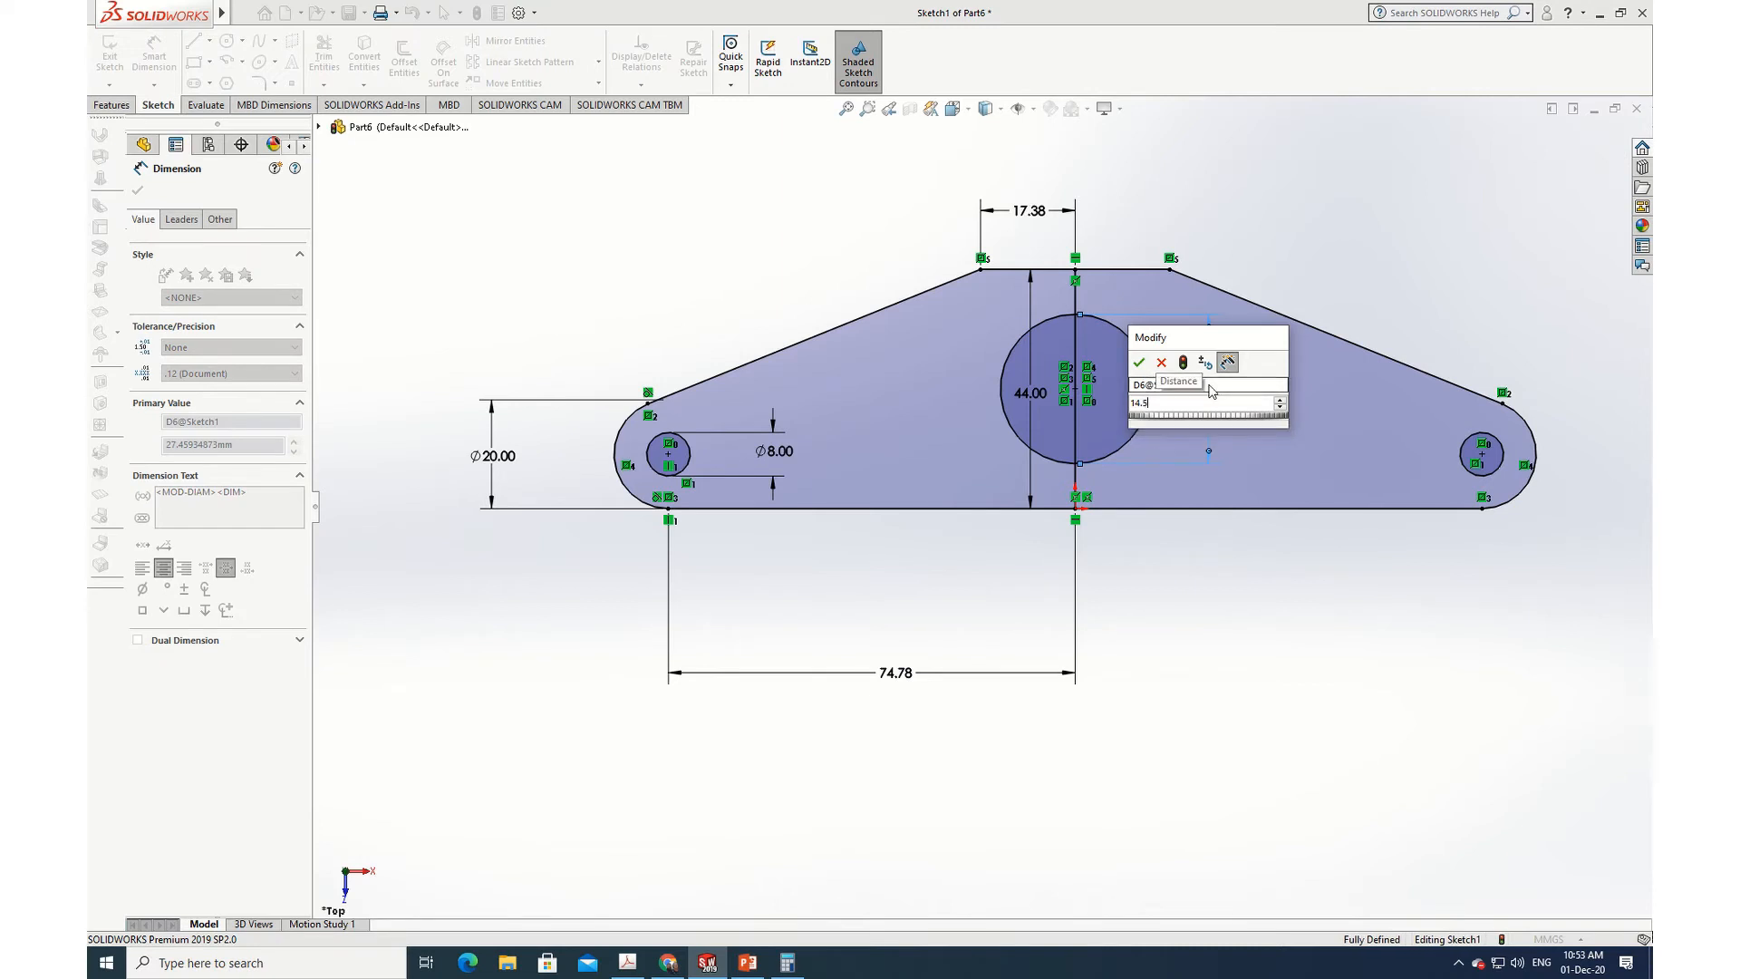
{"action": "key", "text": "Return"}
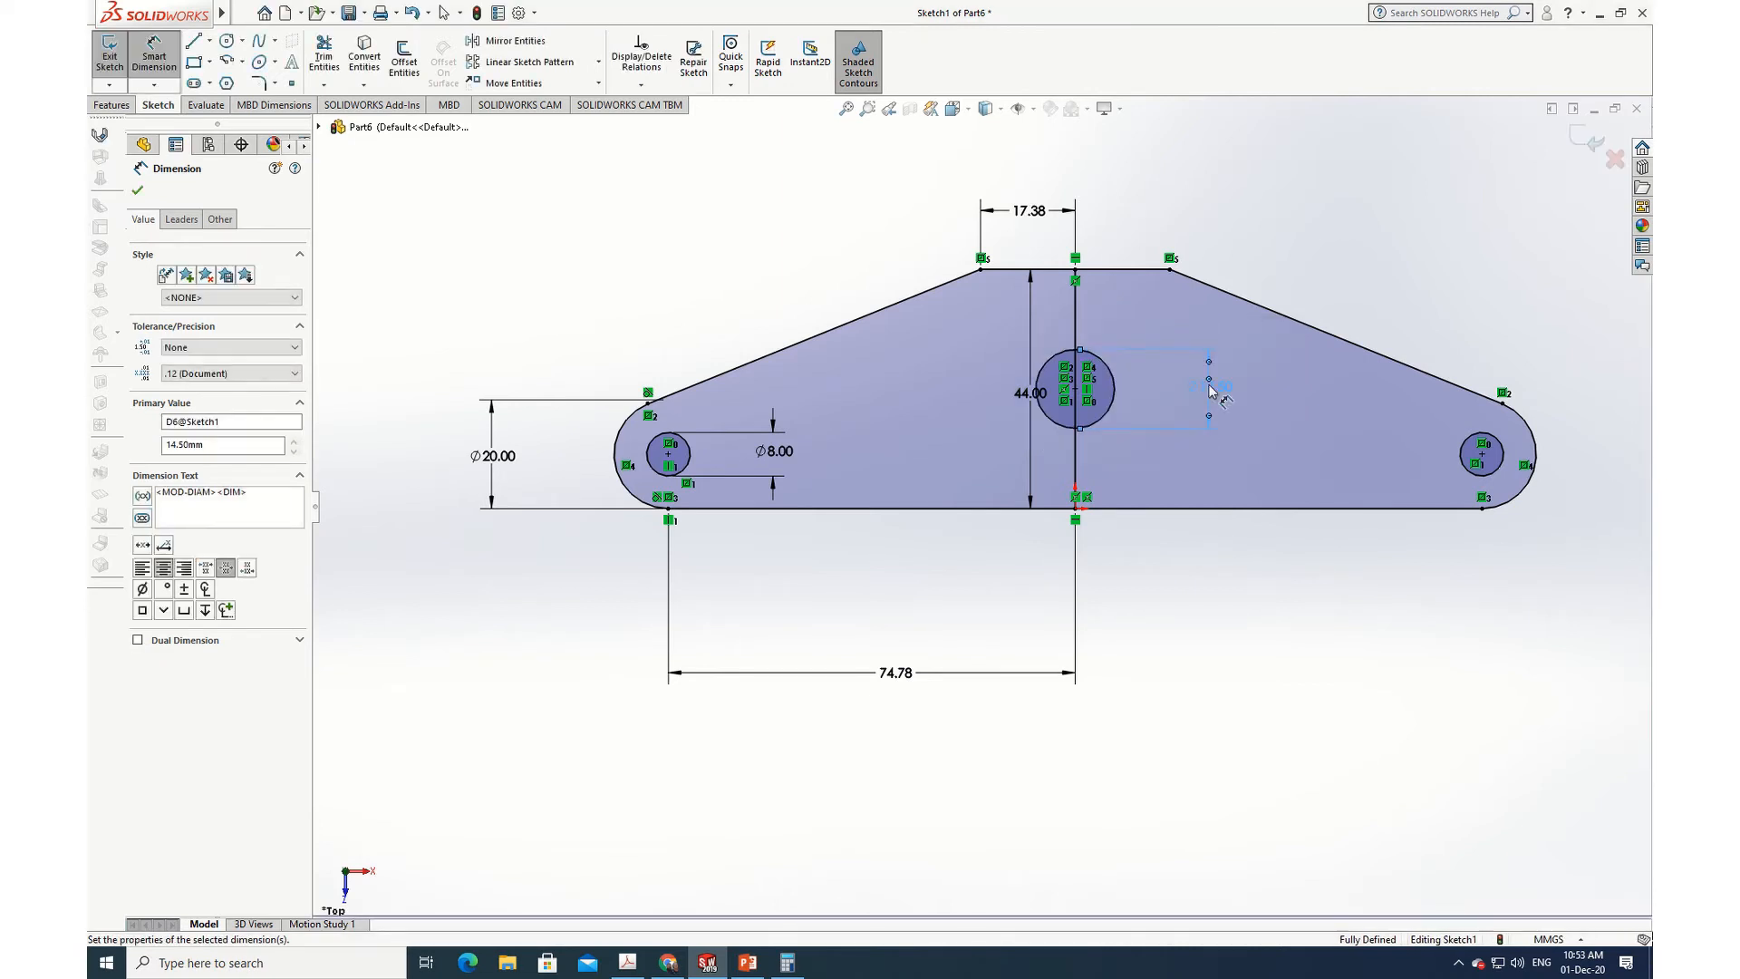
{"action": "left_click", "coordinate": [137, 191]}
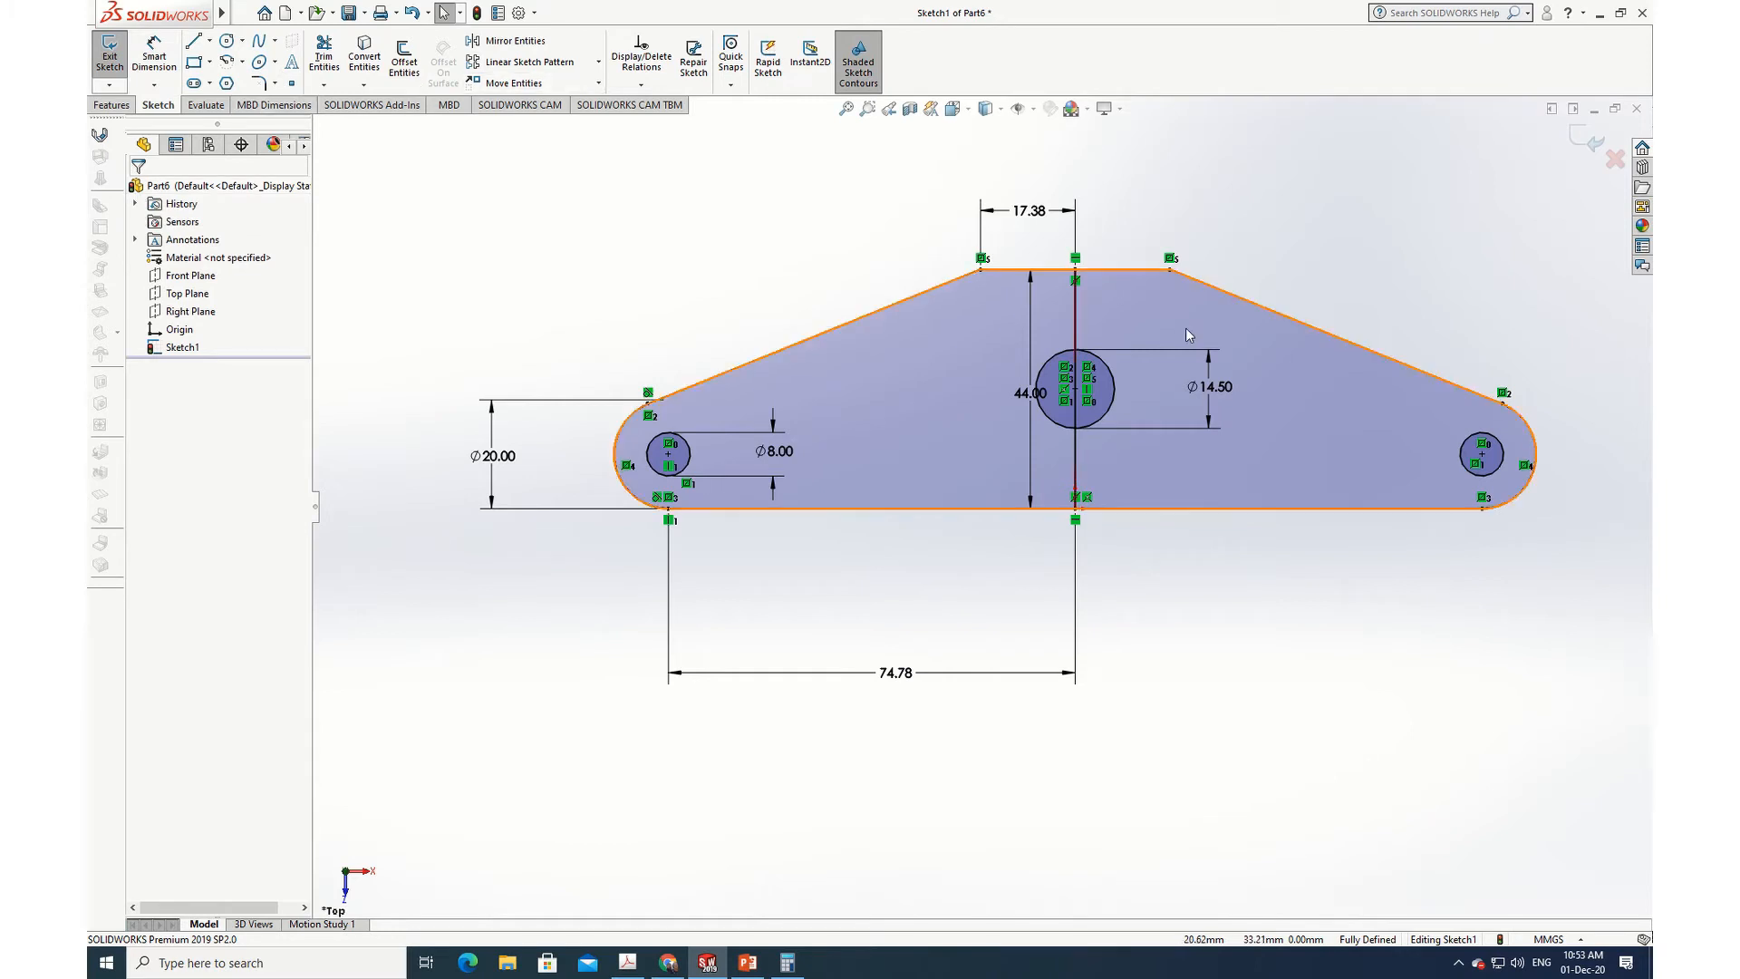
Step: Delete the vertical centre line running through the large circle, including its associated dimensions
{"action": "left_click", "coordinate": [1074, 316]}
{"action": "right_click", "coordinate": [1075, 313]}
{"action": "left_click", "coordinate": [1117, 543]}
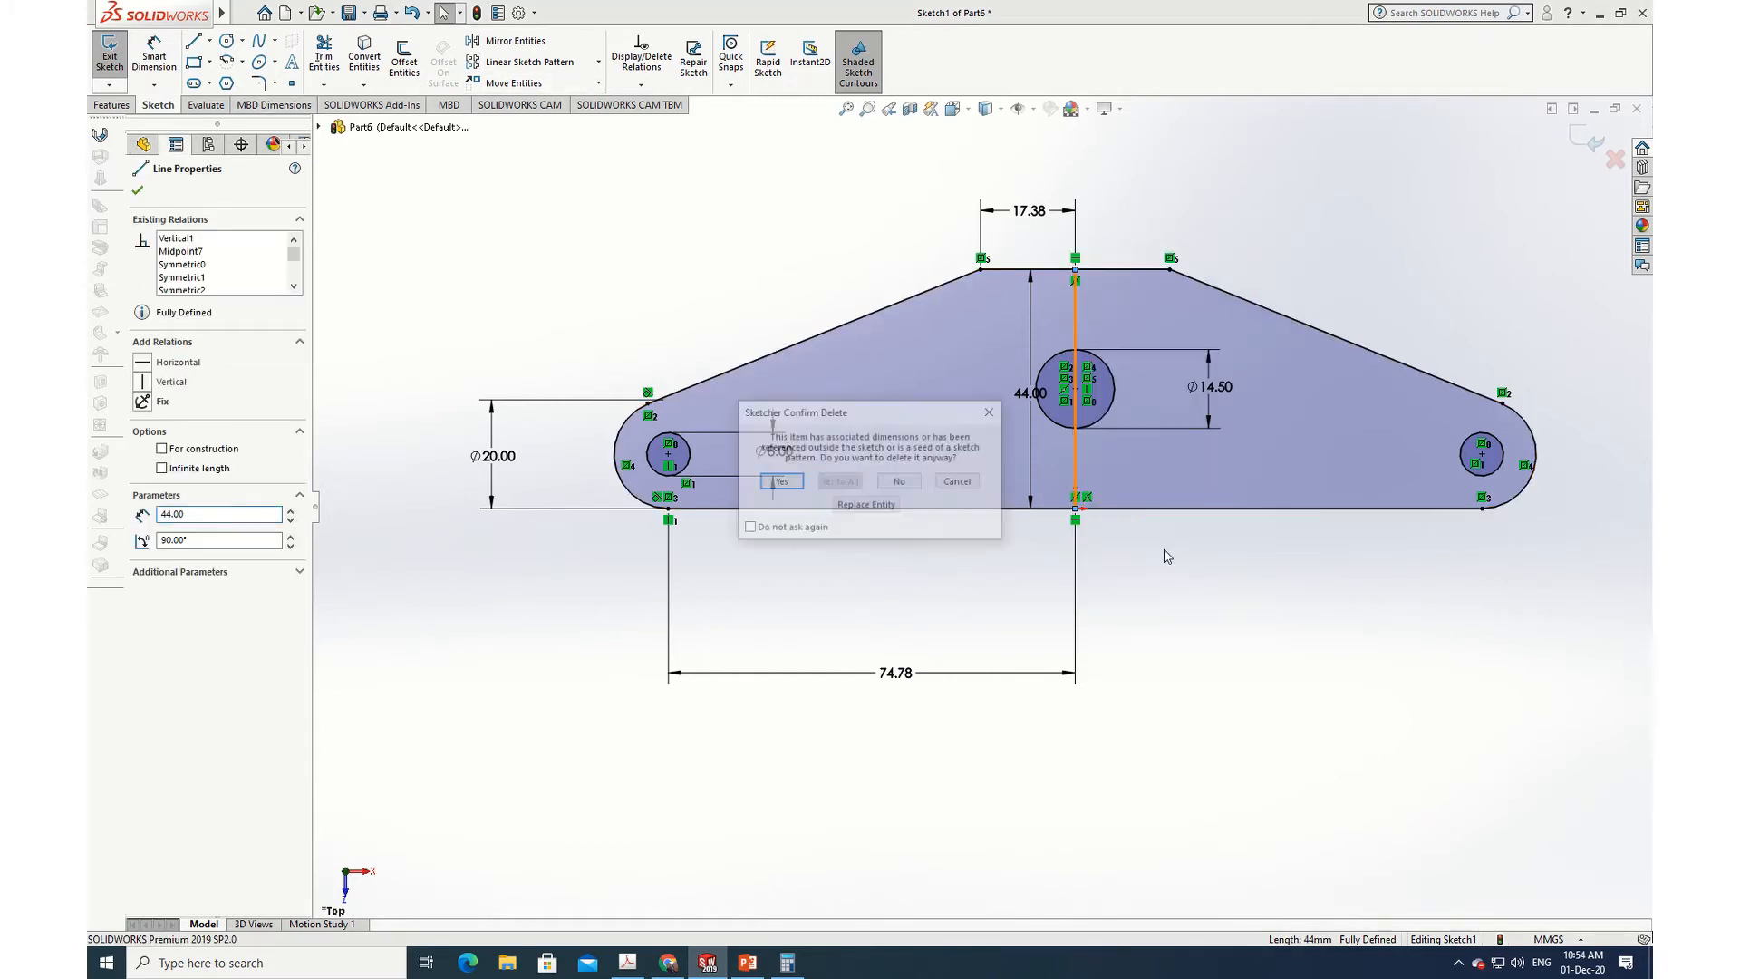
{"action": "left_click", "coordinate": [775, 481]}
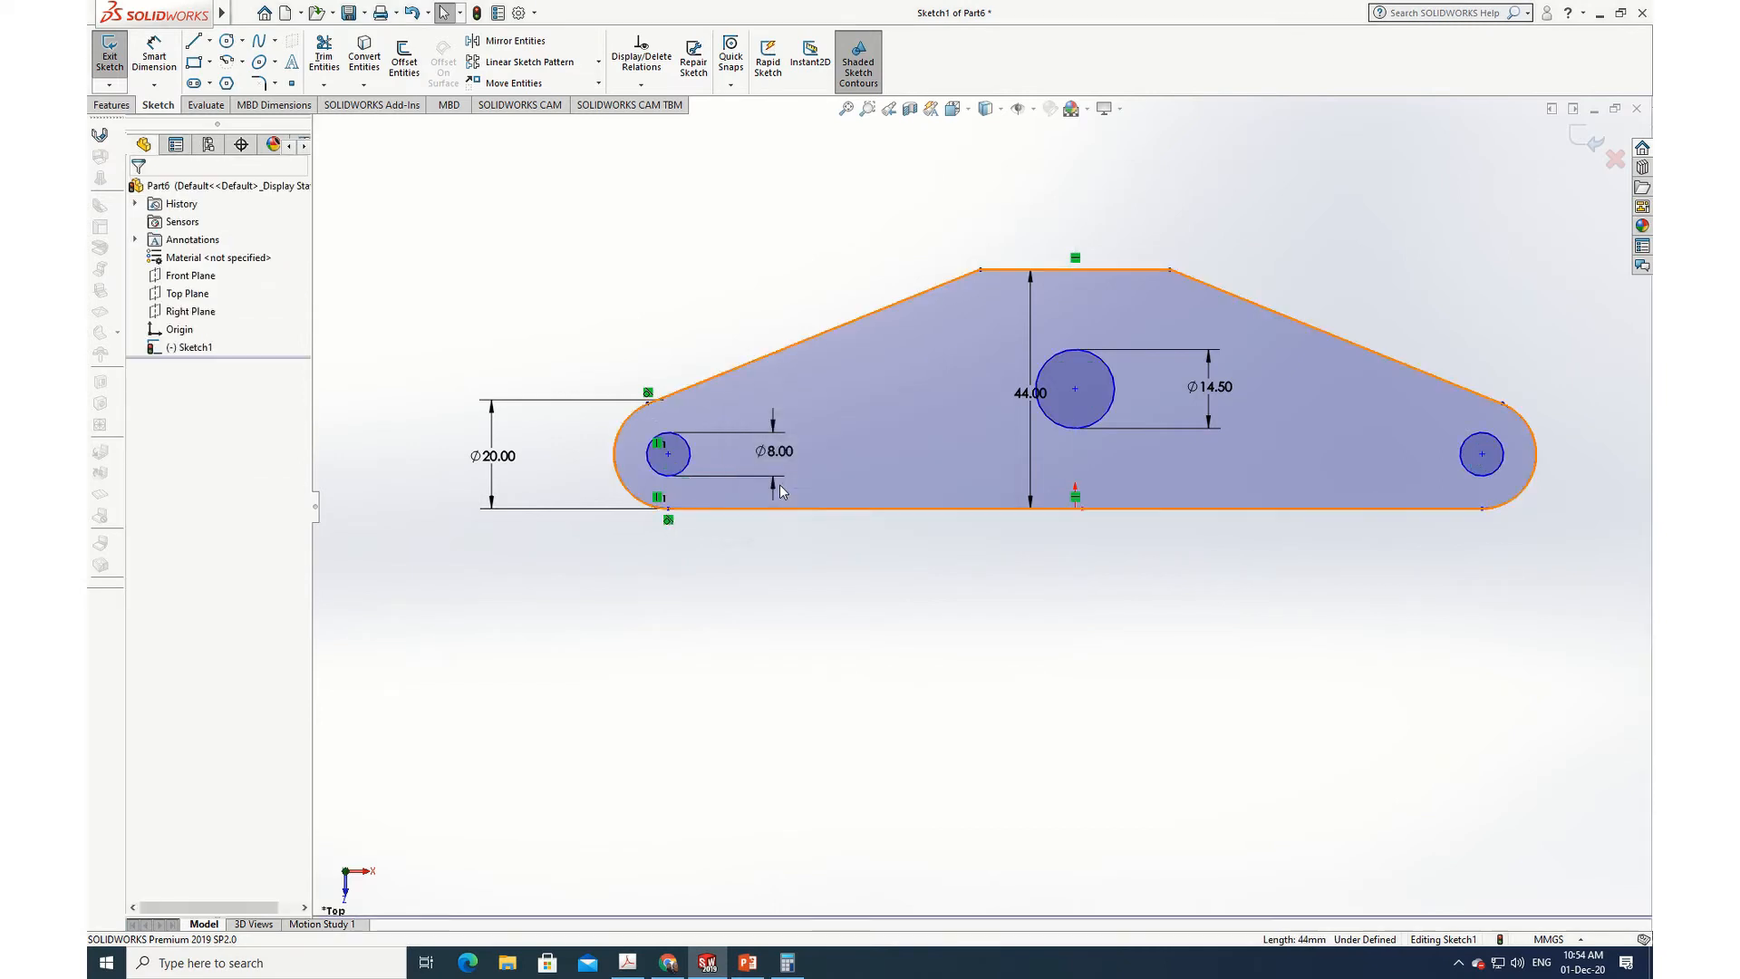
Step: Fully define the sketch by calculating relations and dimensions for all entities
{"action": "mouse_move", "coordinate": [708, 962]}
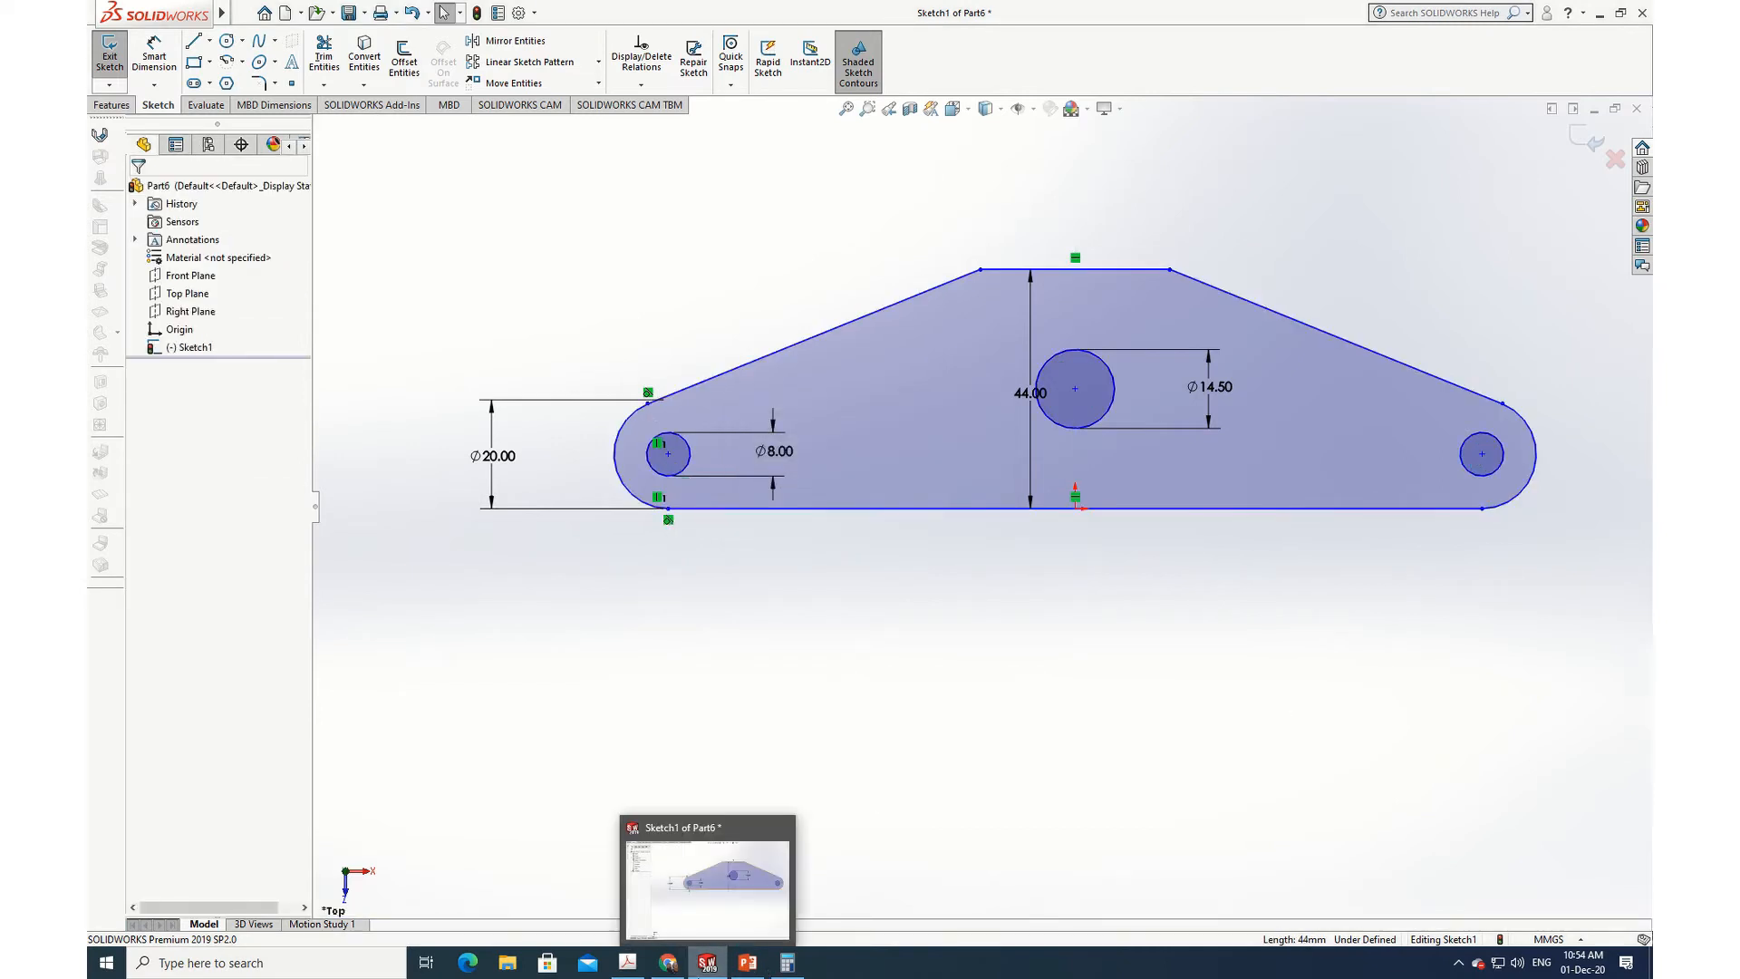
{"action": "mouse_move", "coordinate": [764, 972]}
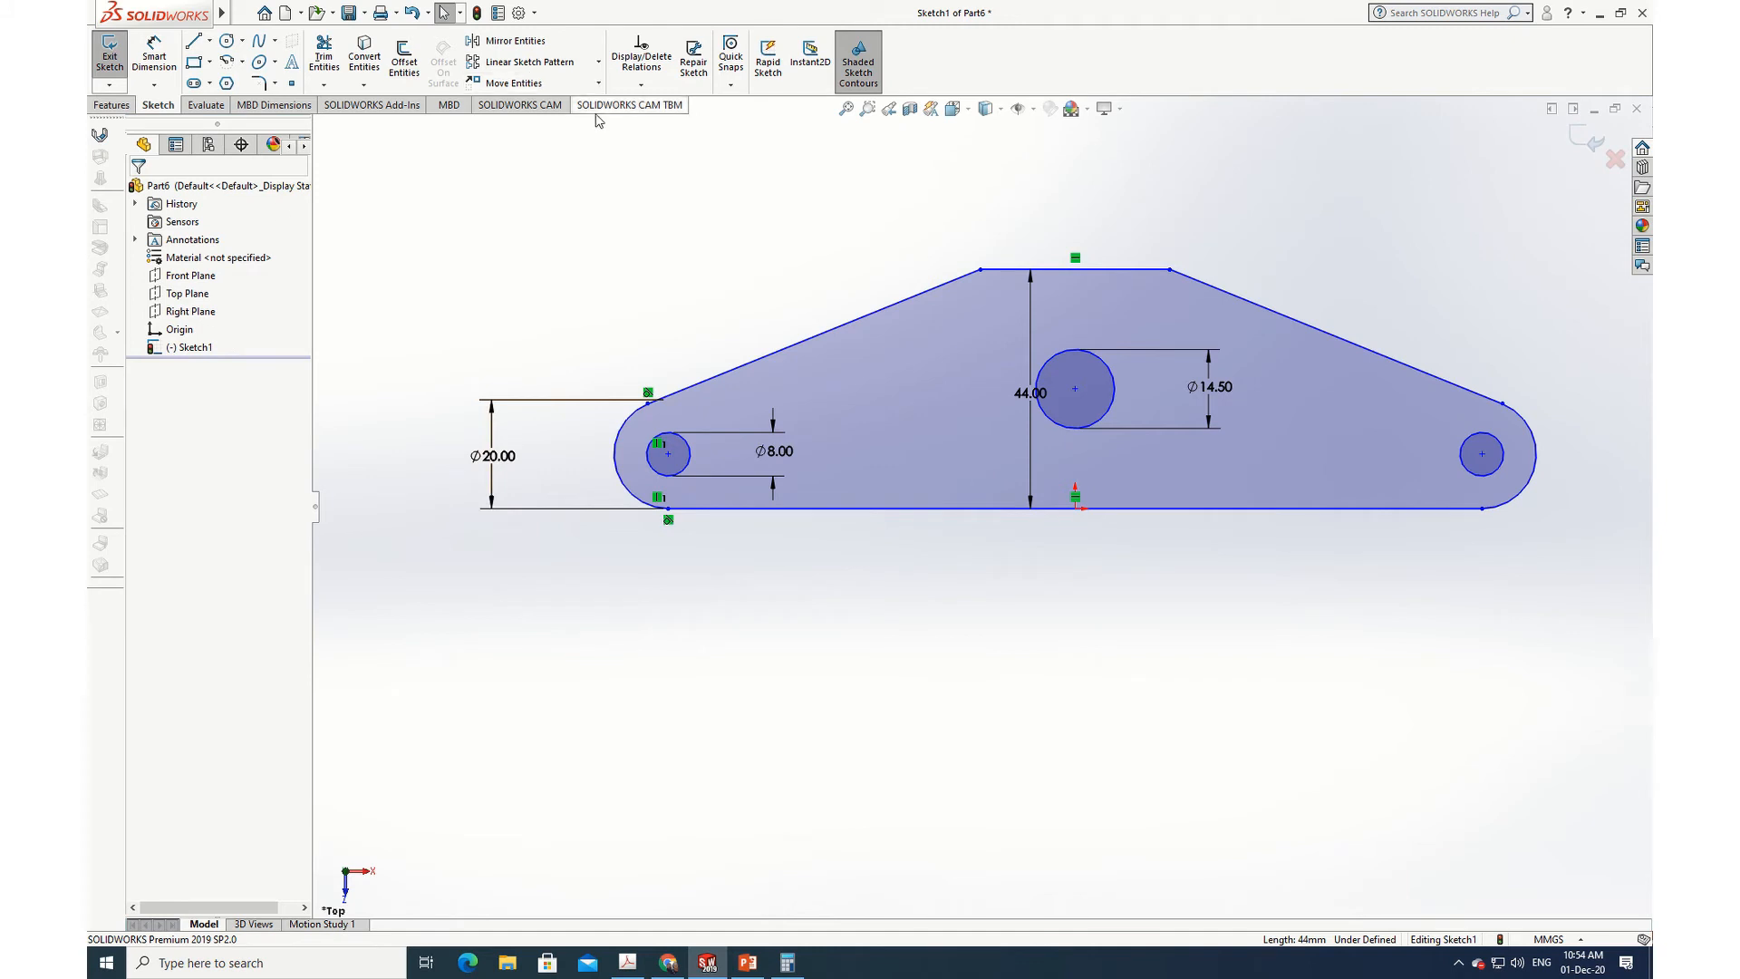
{"action": "left_click", "coordinate": [641, 85]}
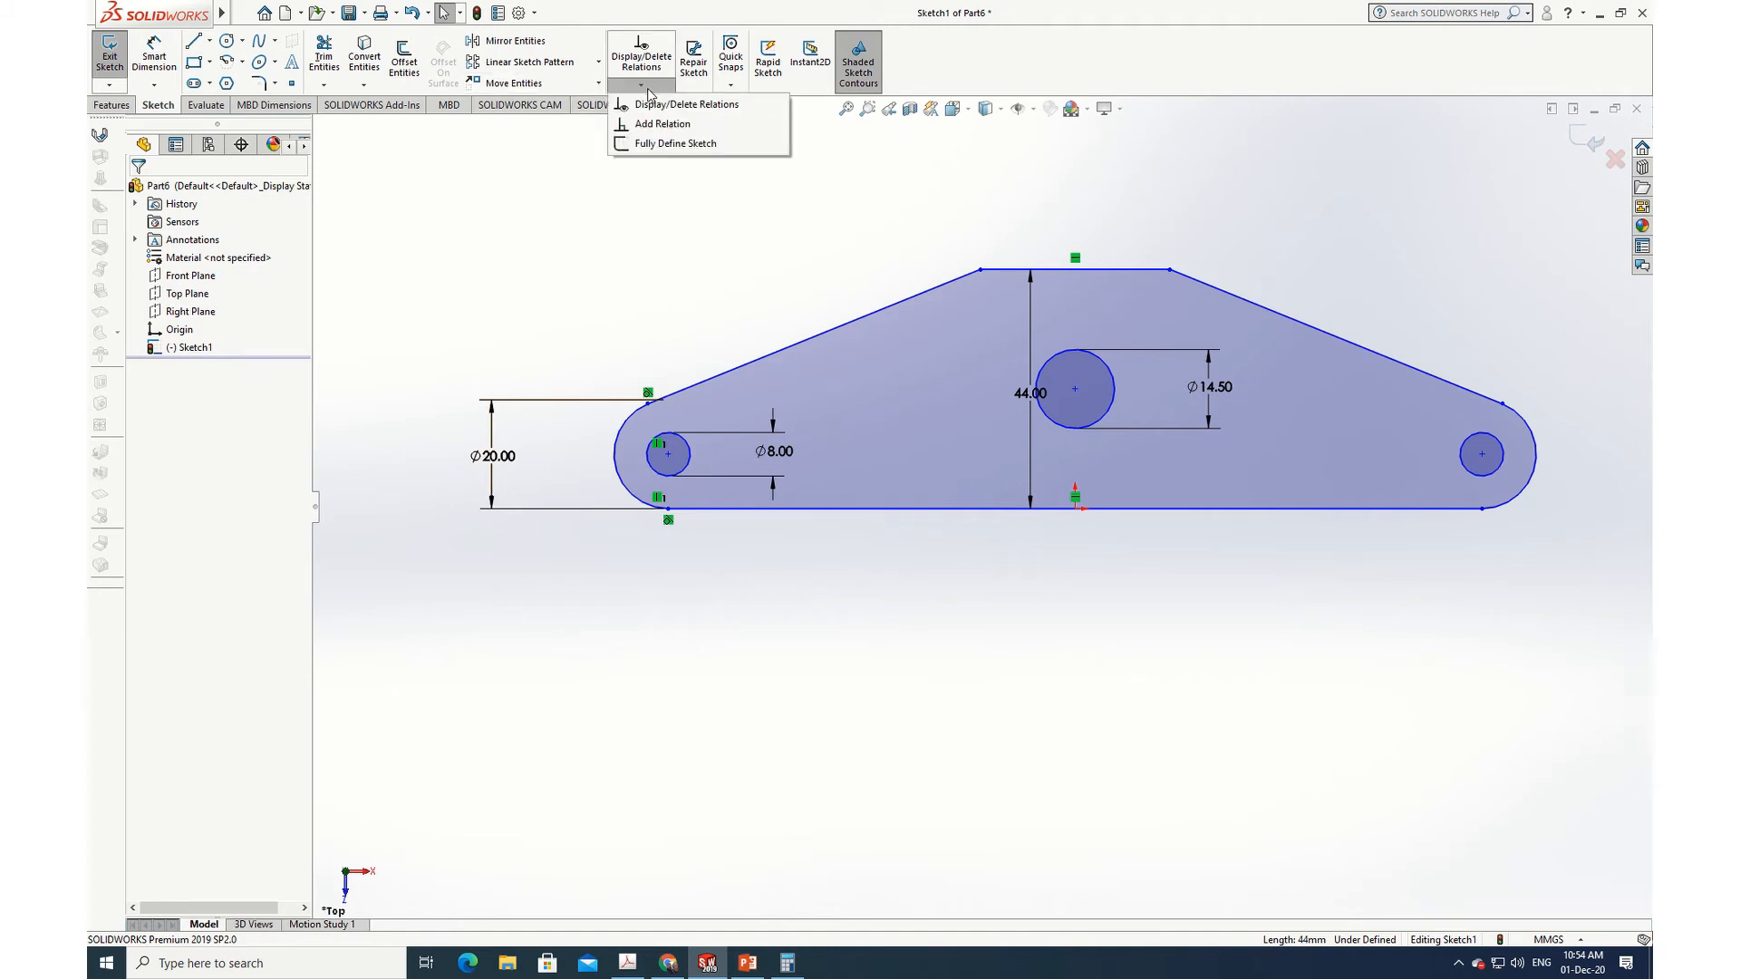
{"action": "left_click", "coordinate": [668, 145]}
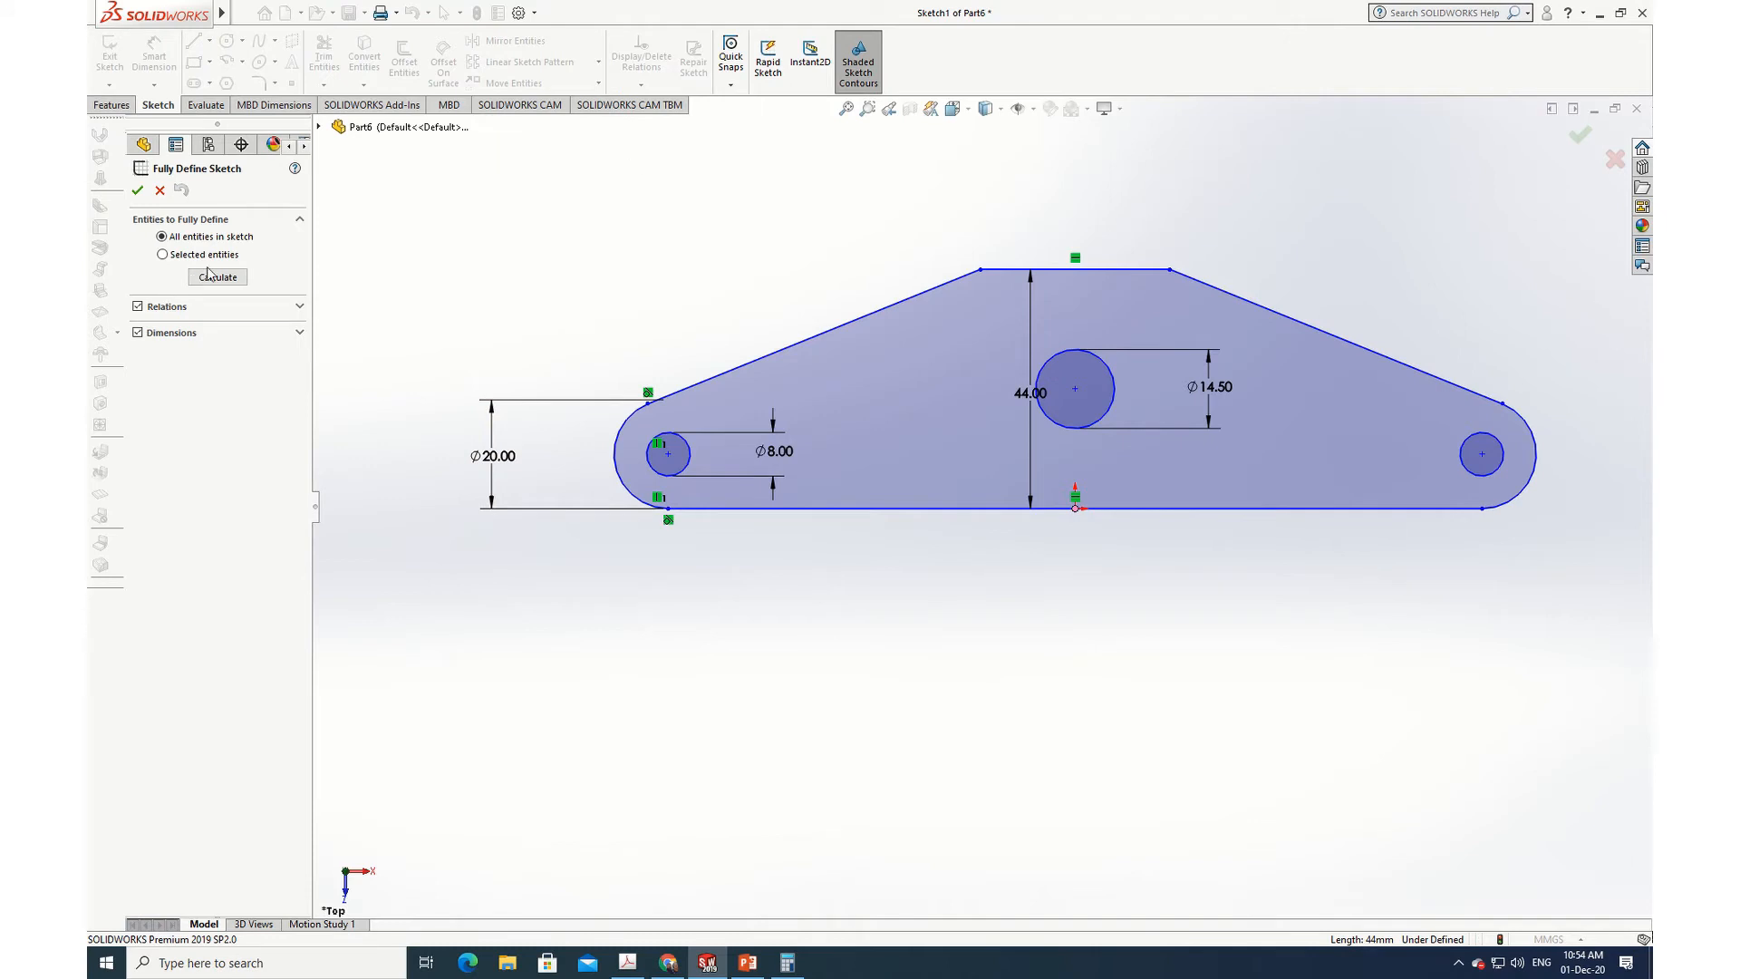
{"action": "left_click", "coordinate": [209, 276]}
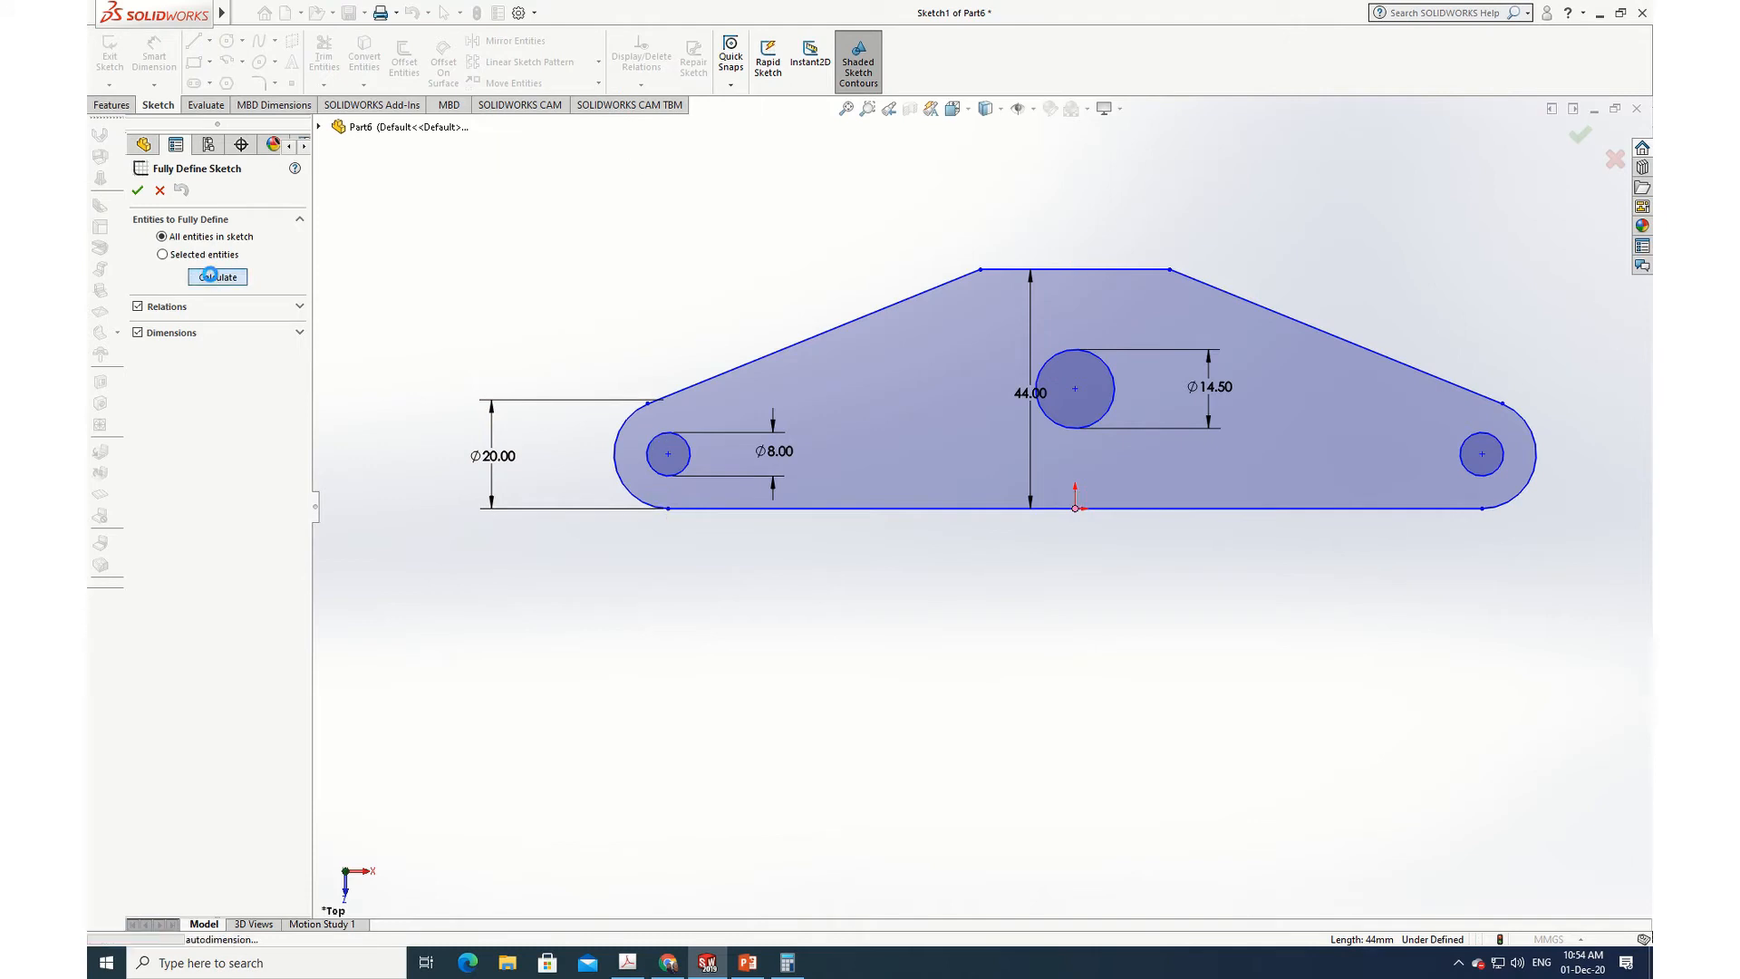
{"action": "left_click", "coordinate": [137, 191]}
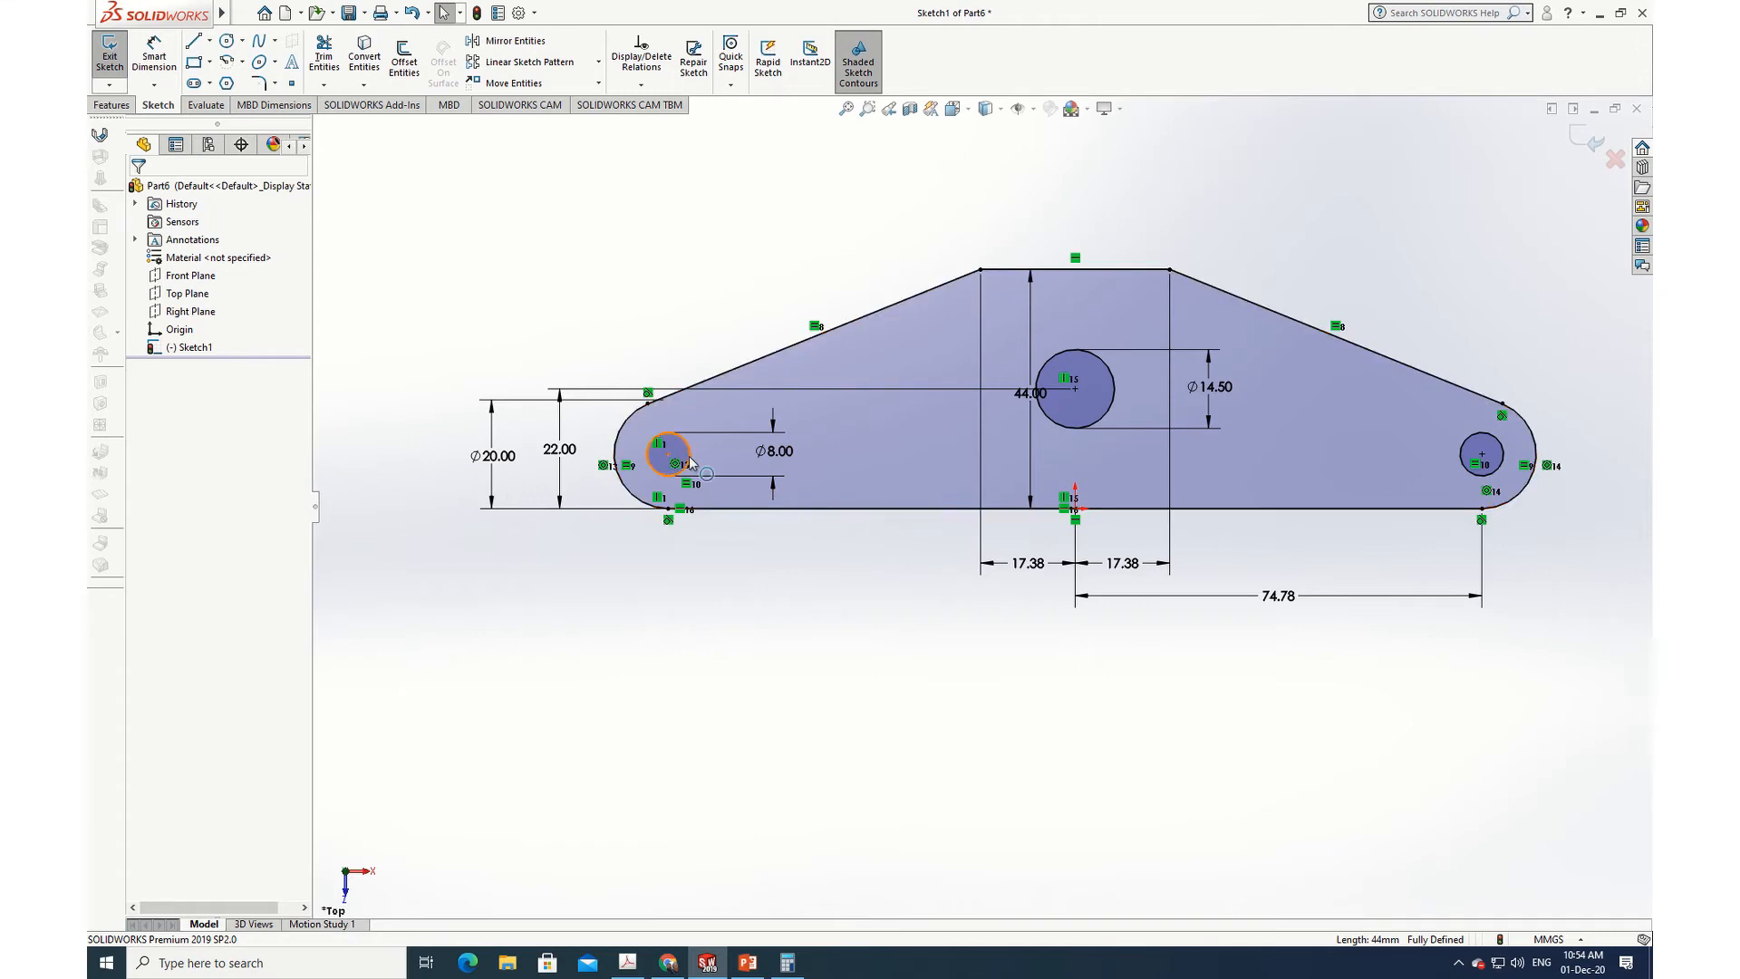
Step: Check the hole notch in the PDF drawing, then sketch a horizontal line about 8 mm long from the left 8 mm hole's centre toward the bracket's middle
{"action": "left_click", "coordinate": [628, 963]}
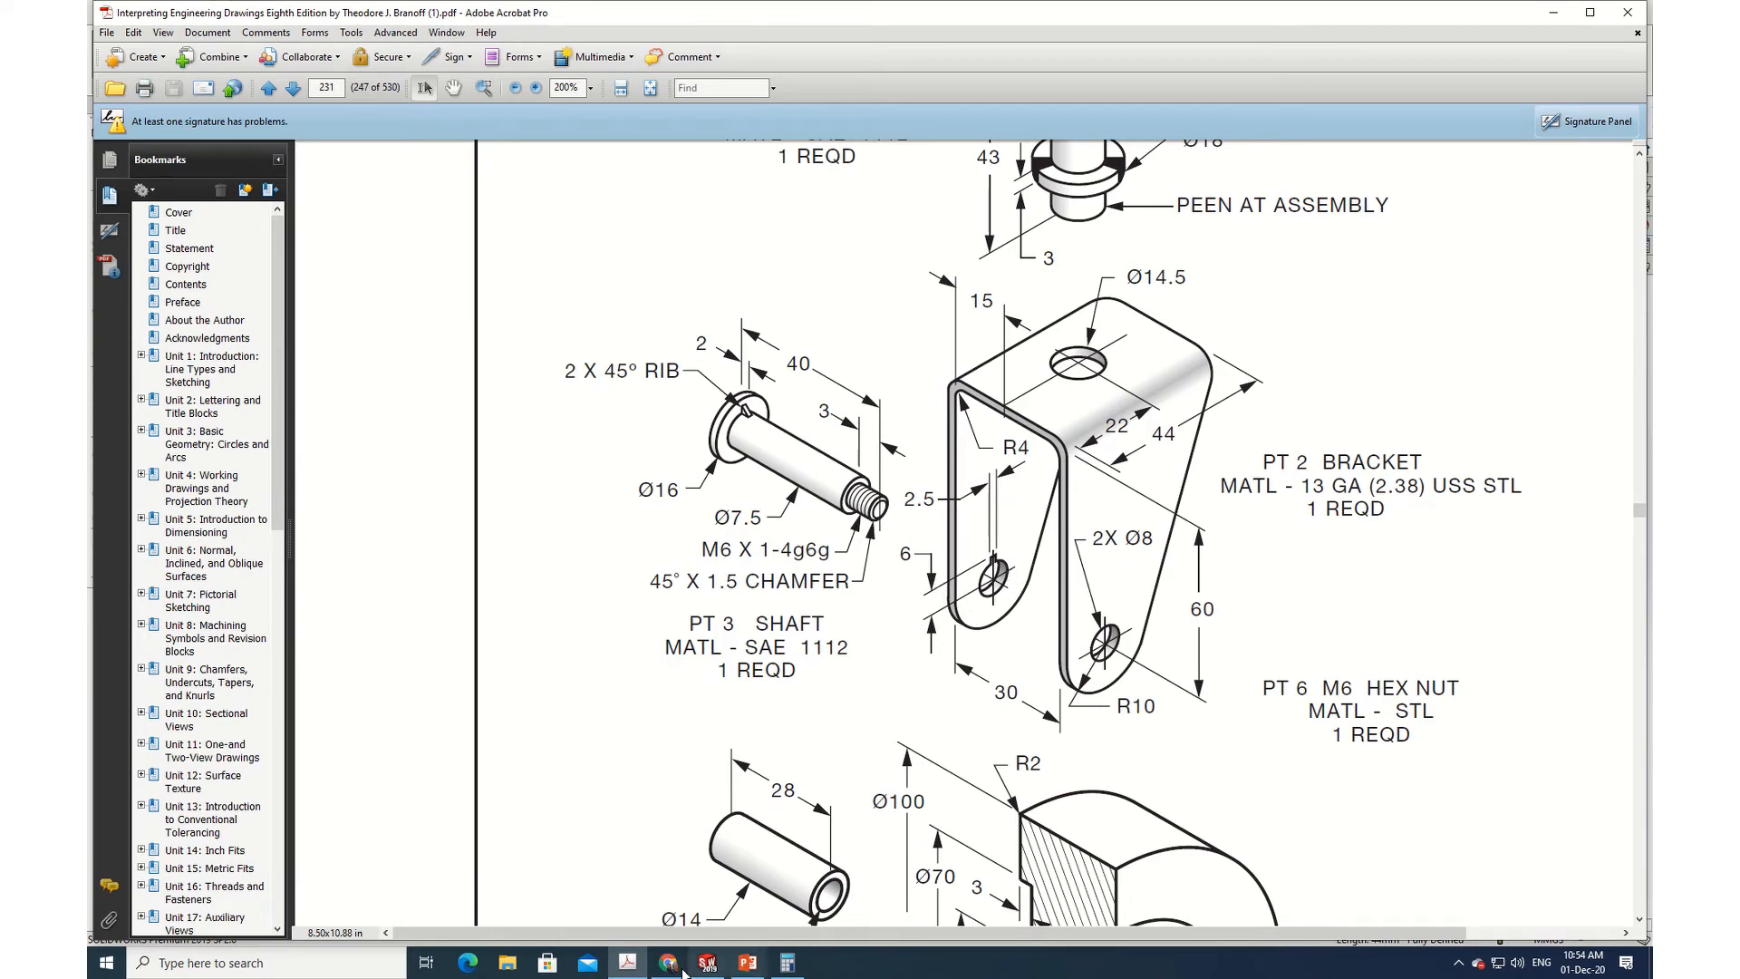
{"action": "left_click", "coordinate": [629, 965]}
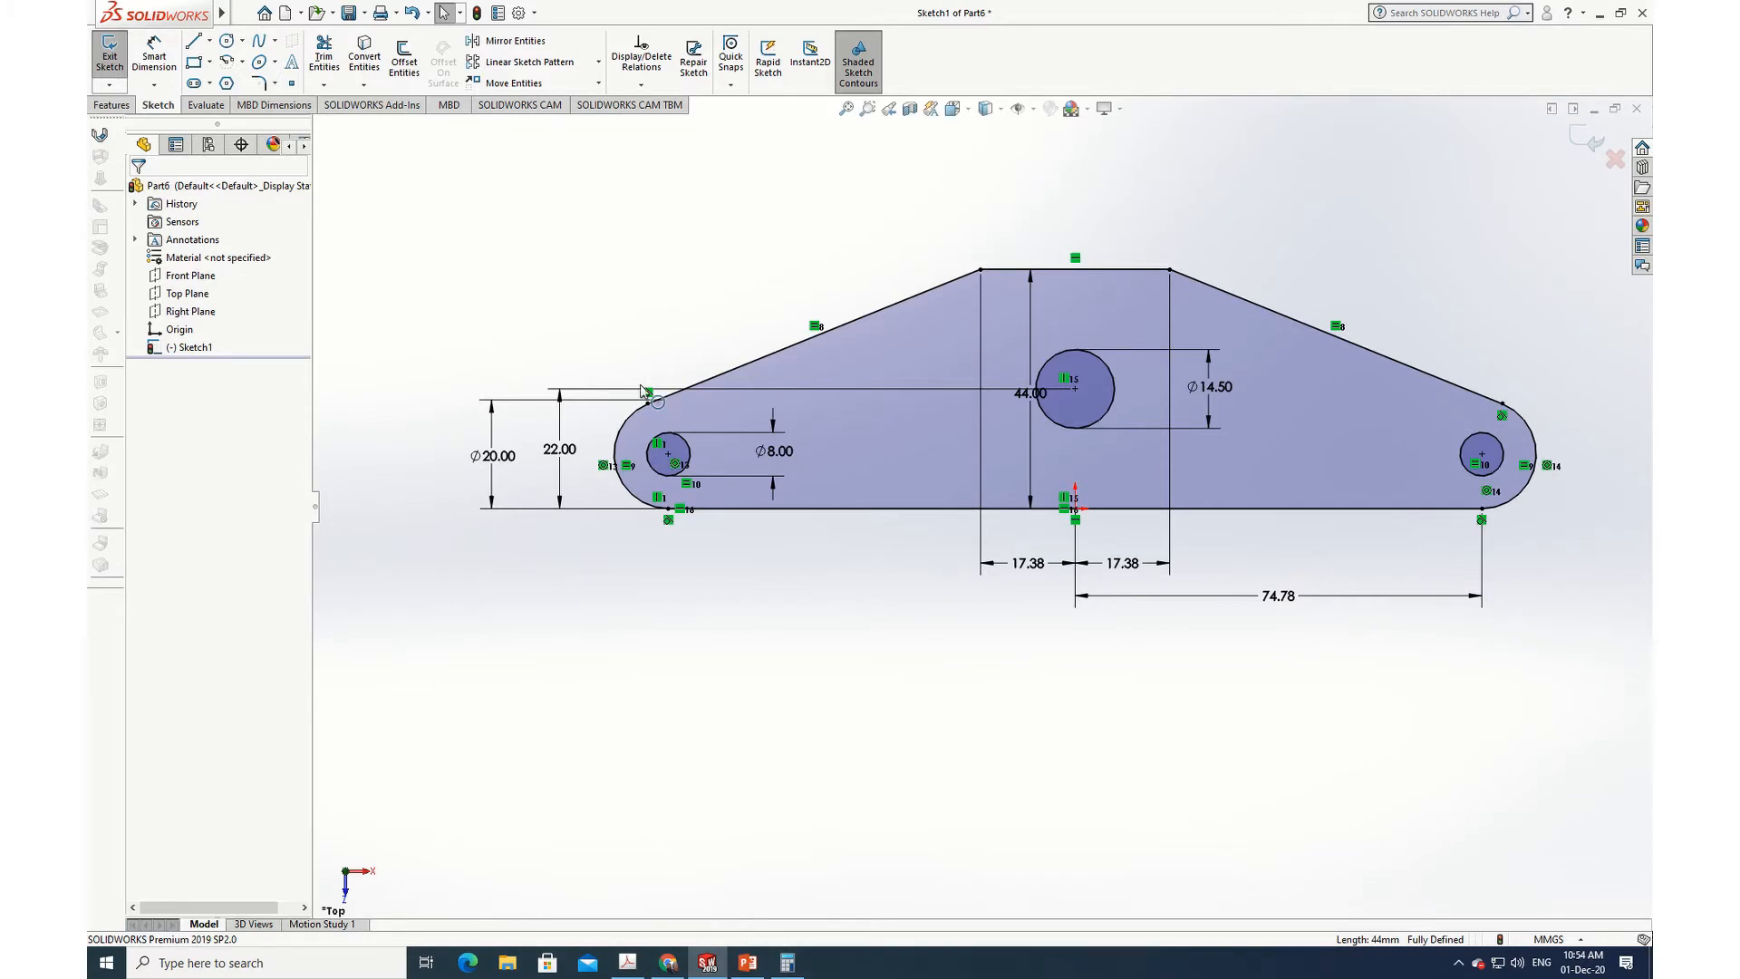
{"action": "scroll", "coordinate": [661, 584], "scroll_direction": "up", "scroll_amount": 1}
{"action": "scroll", "coordinate": [795, 433], "scroll_direction": "down", "scroll_amount": 4}
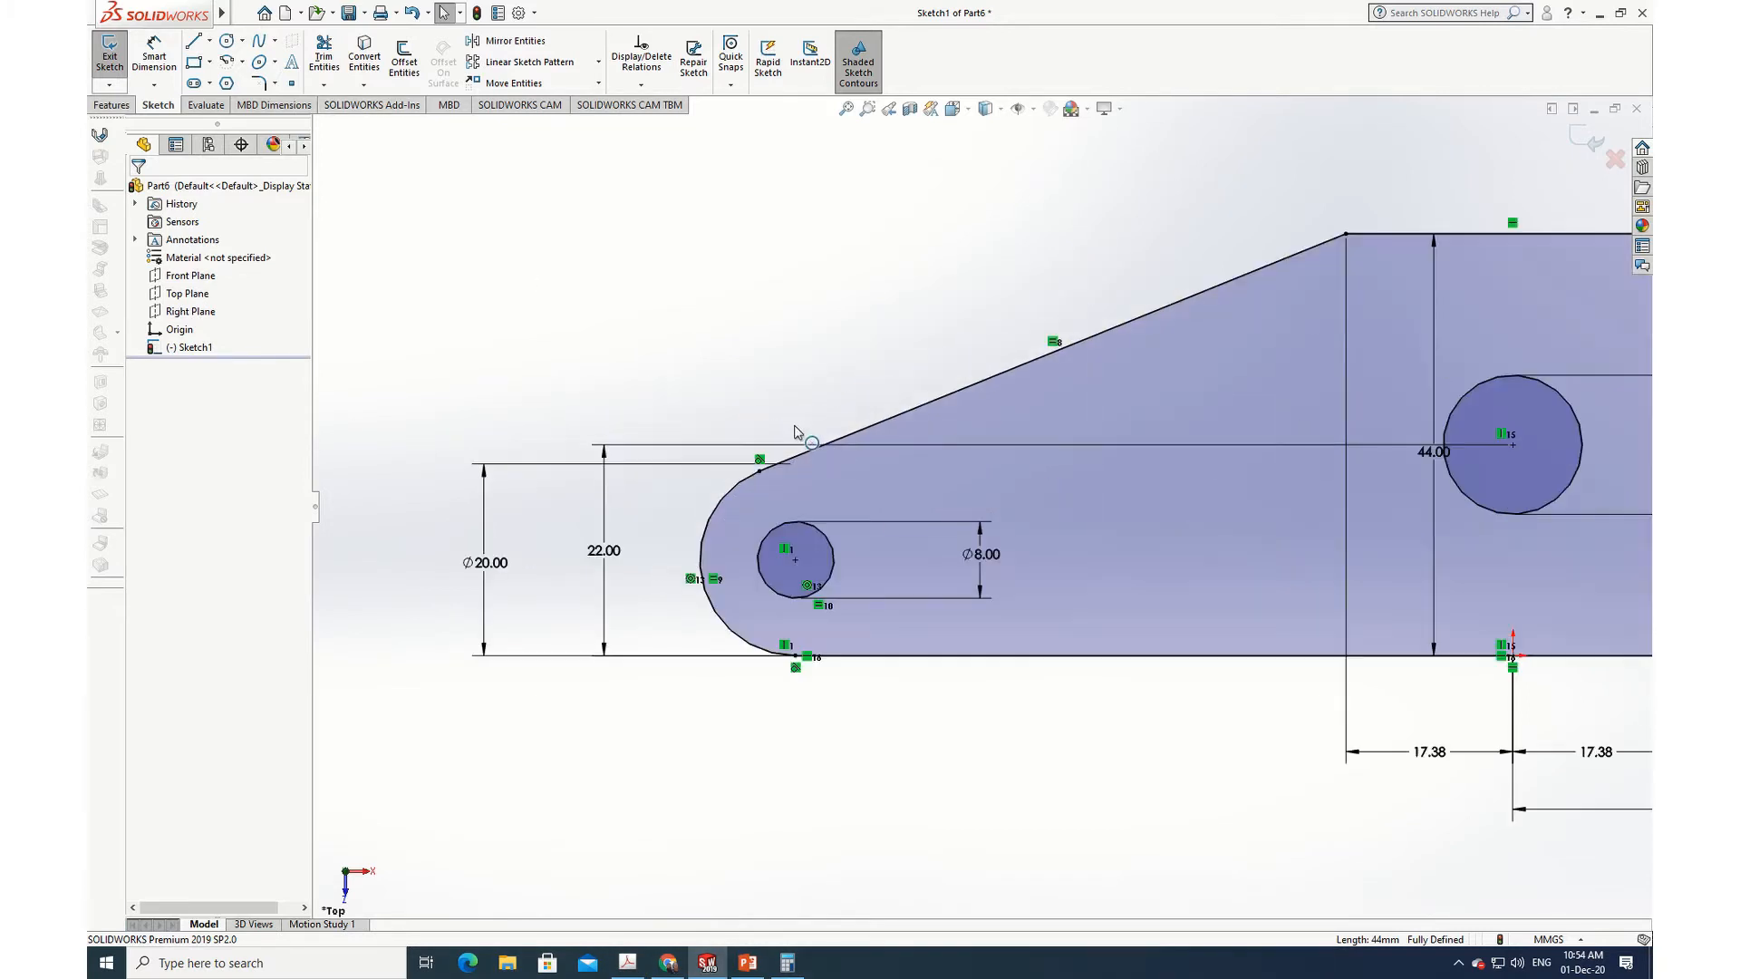
{"action": "scroll", "coordinate": [871, 678], "scroll_direction": "down", "scroll_amount": 3}
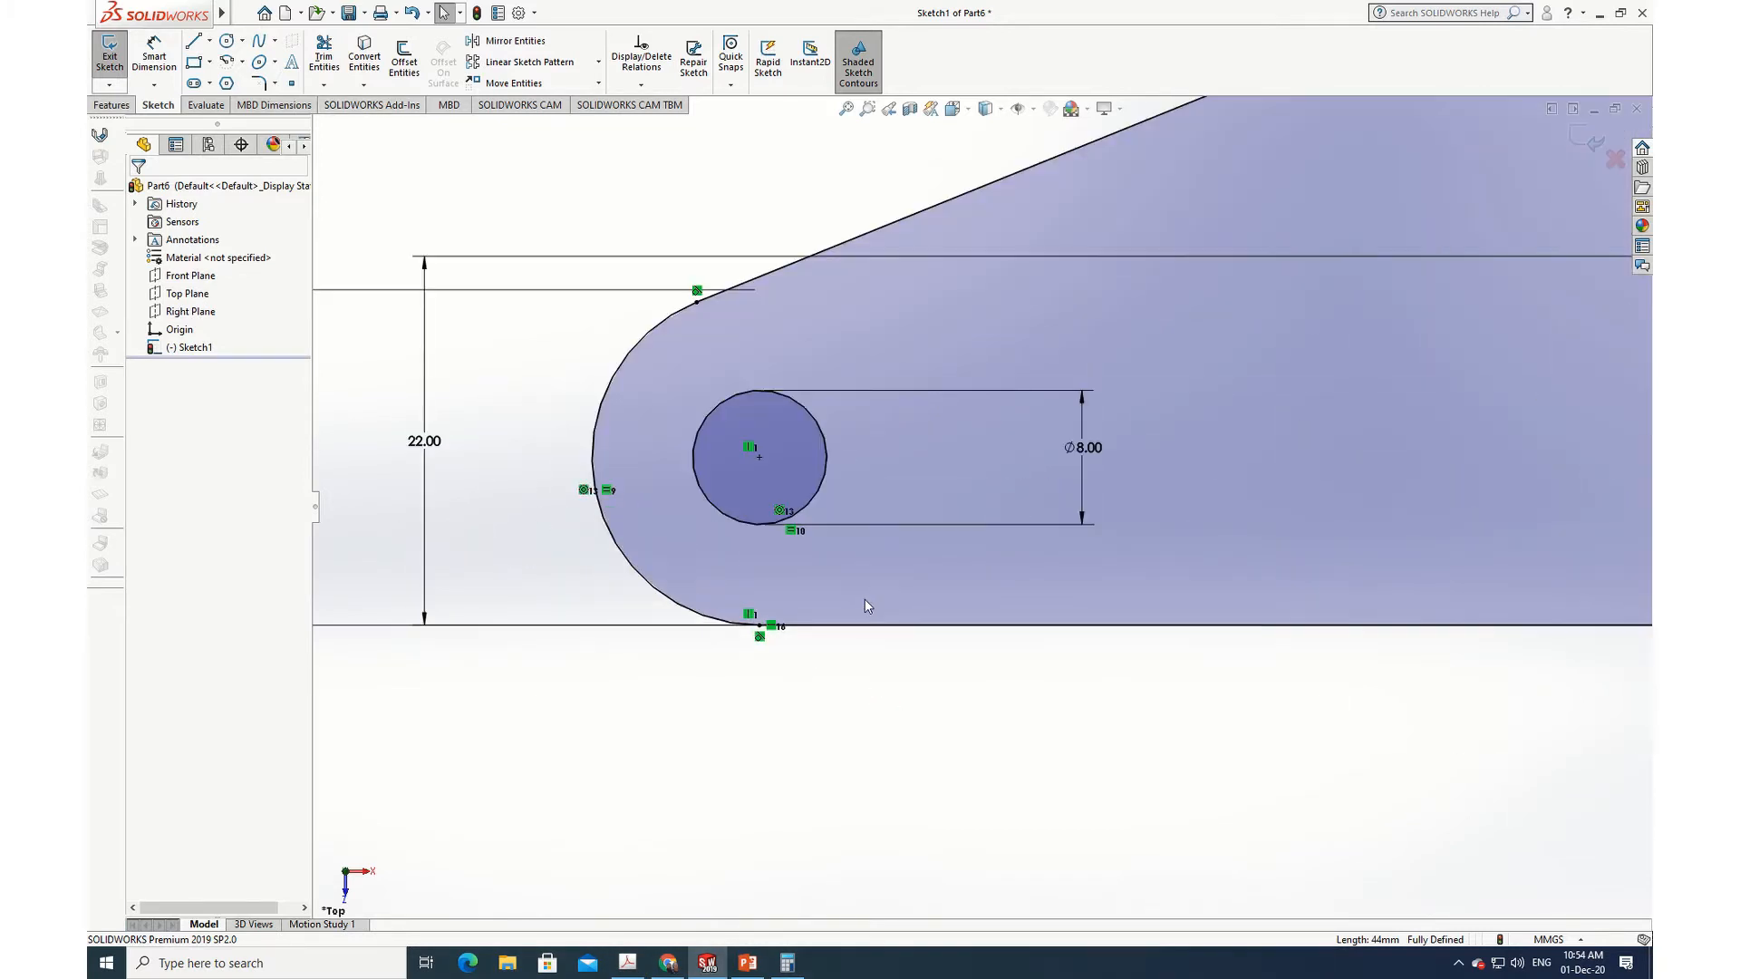
{"action": "left_click", "coordinate": [194, 42]}
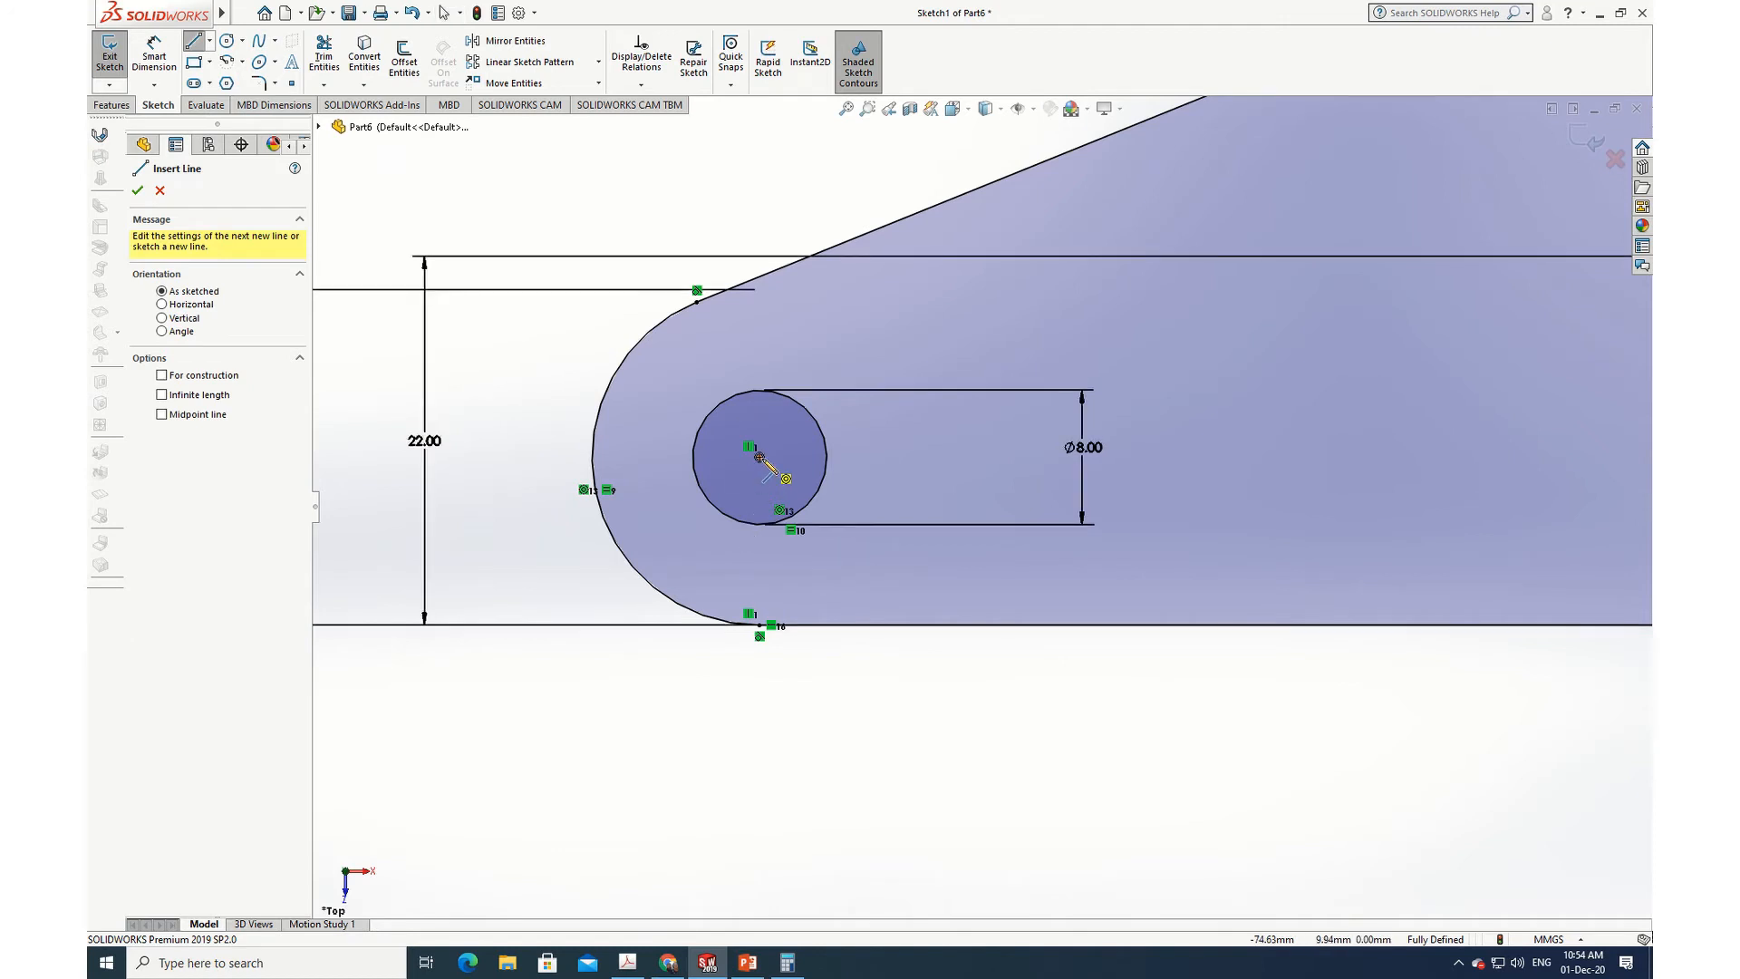
{"action": "left_click", "coordinate": [760, 456]}
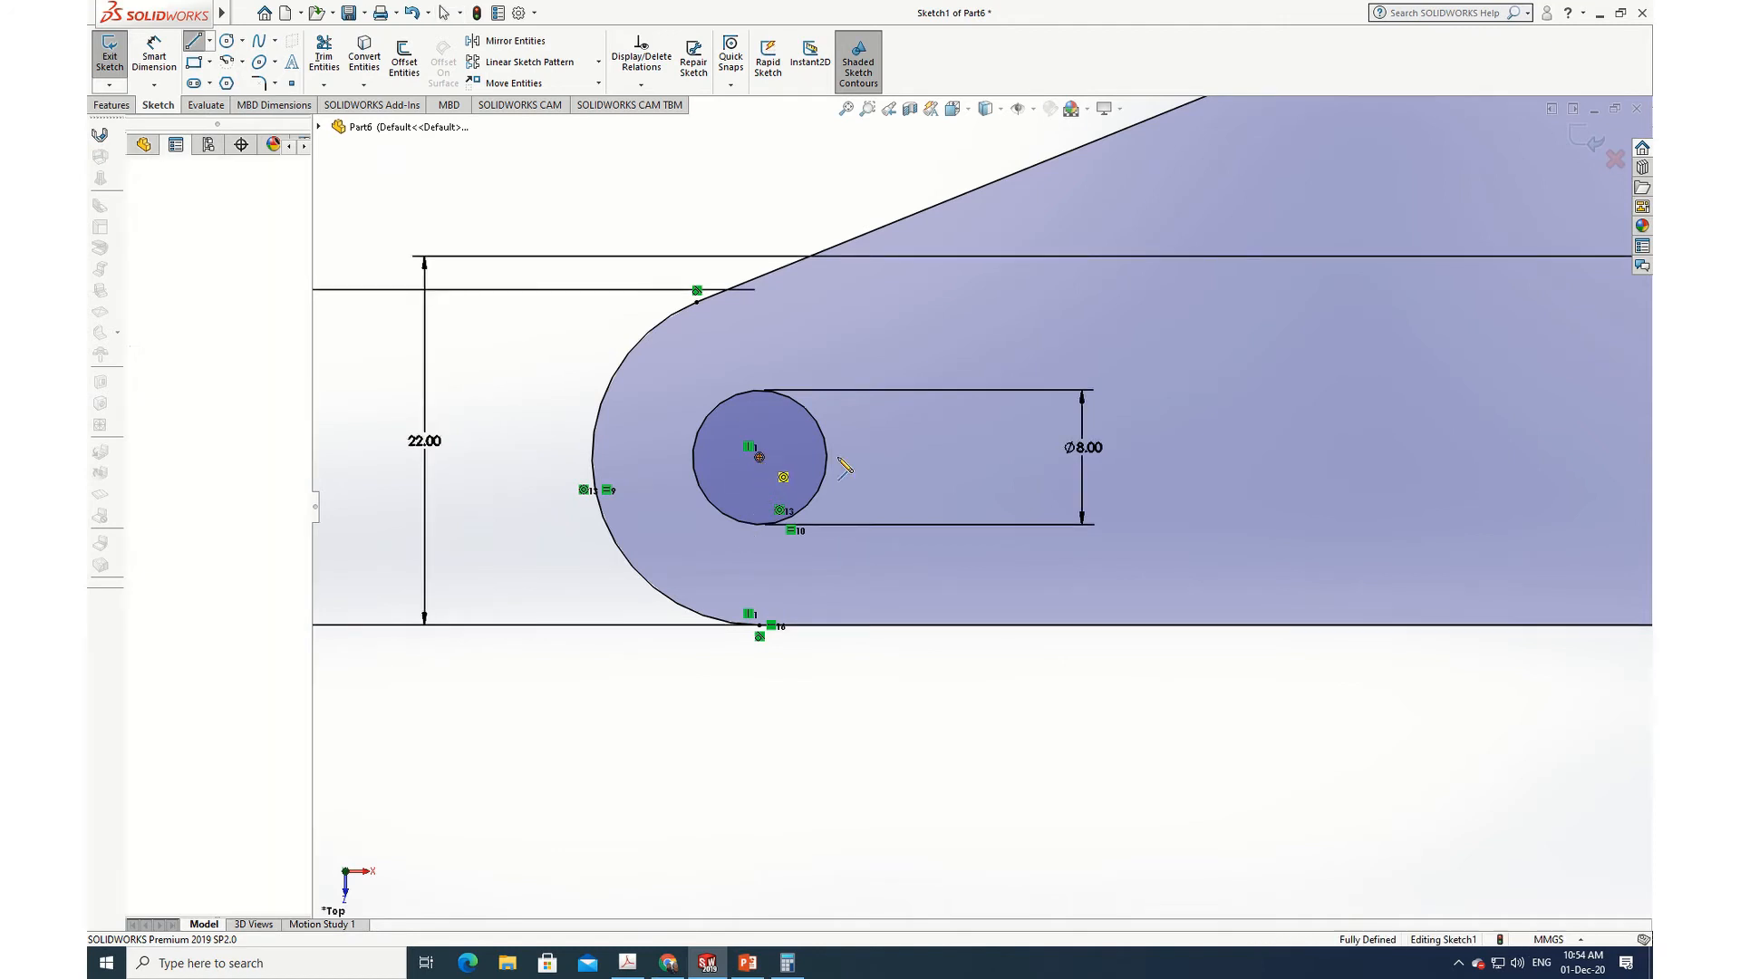
{"action": "left_click", "coordinate": [896, 457]}
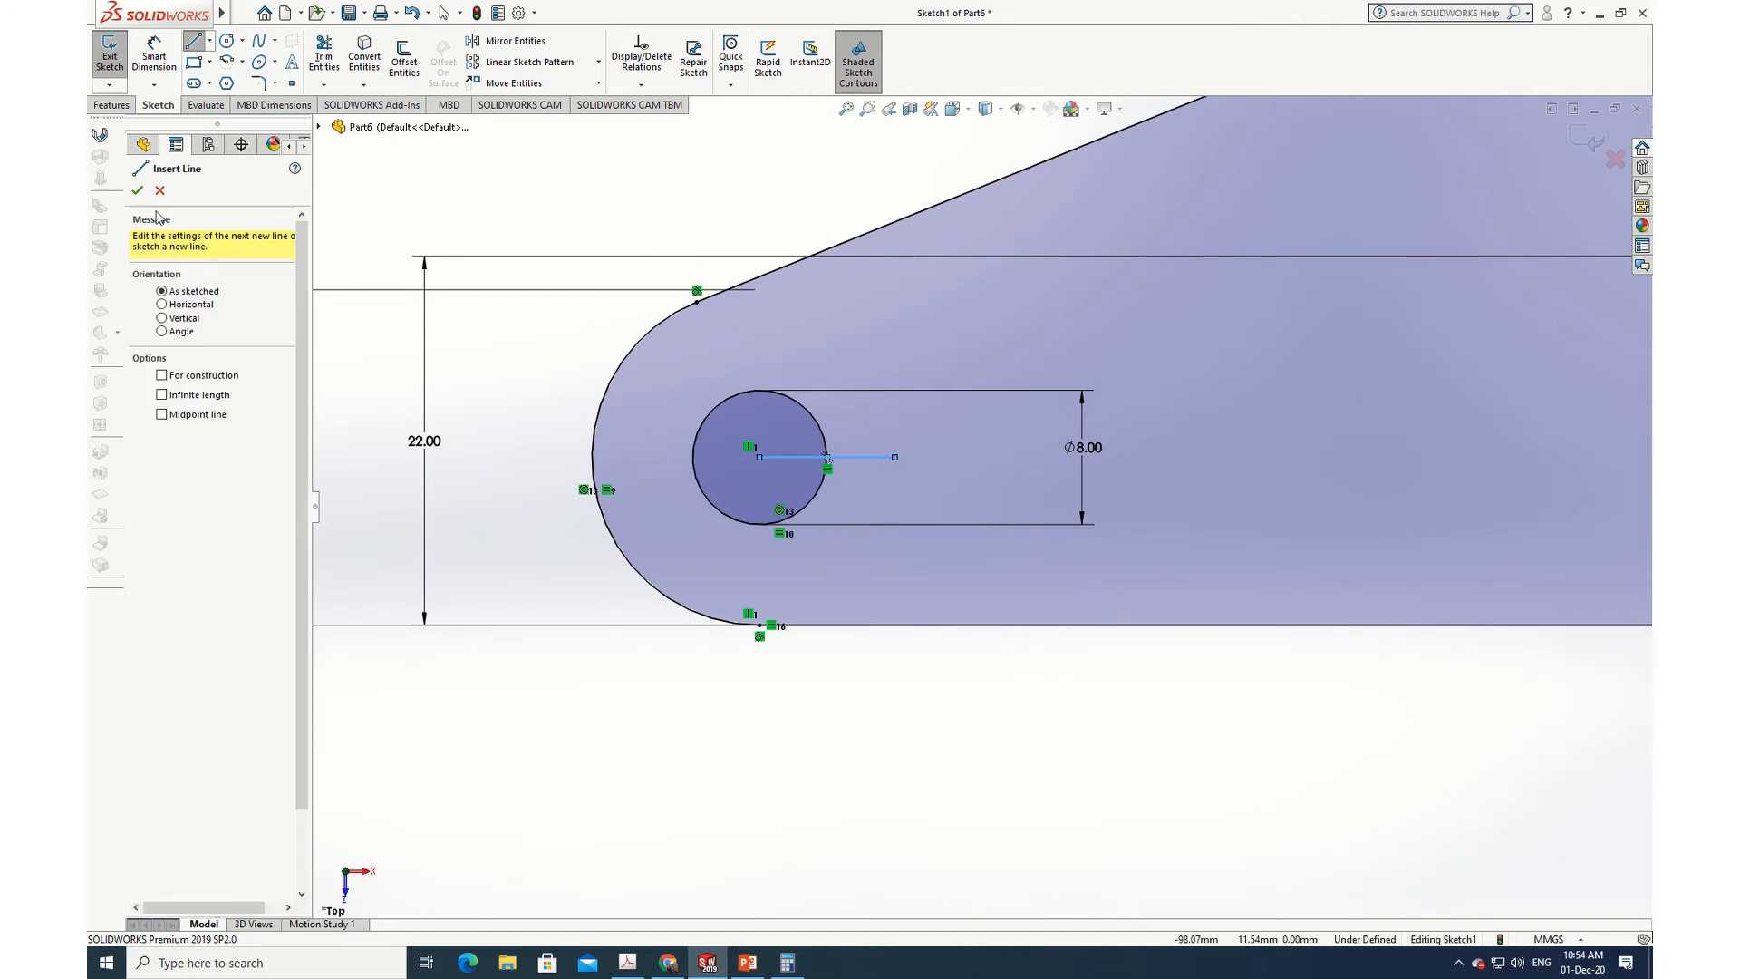
{"action": "left_click", "coordinate": [138, 191]}
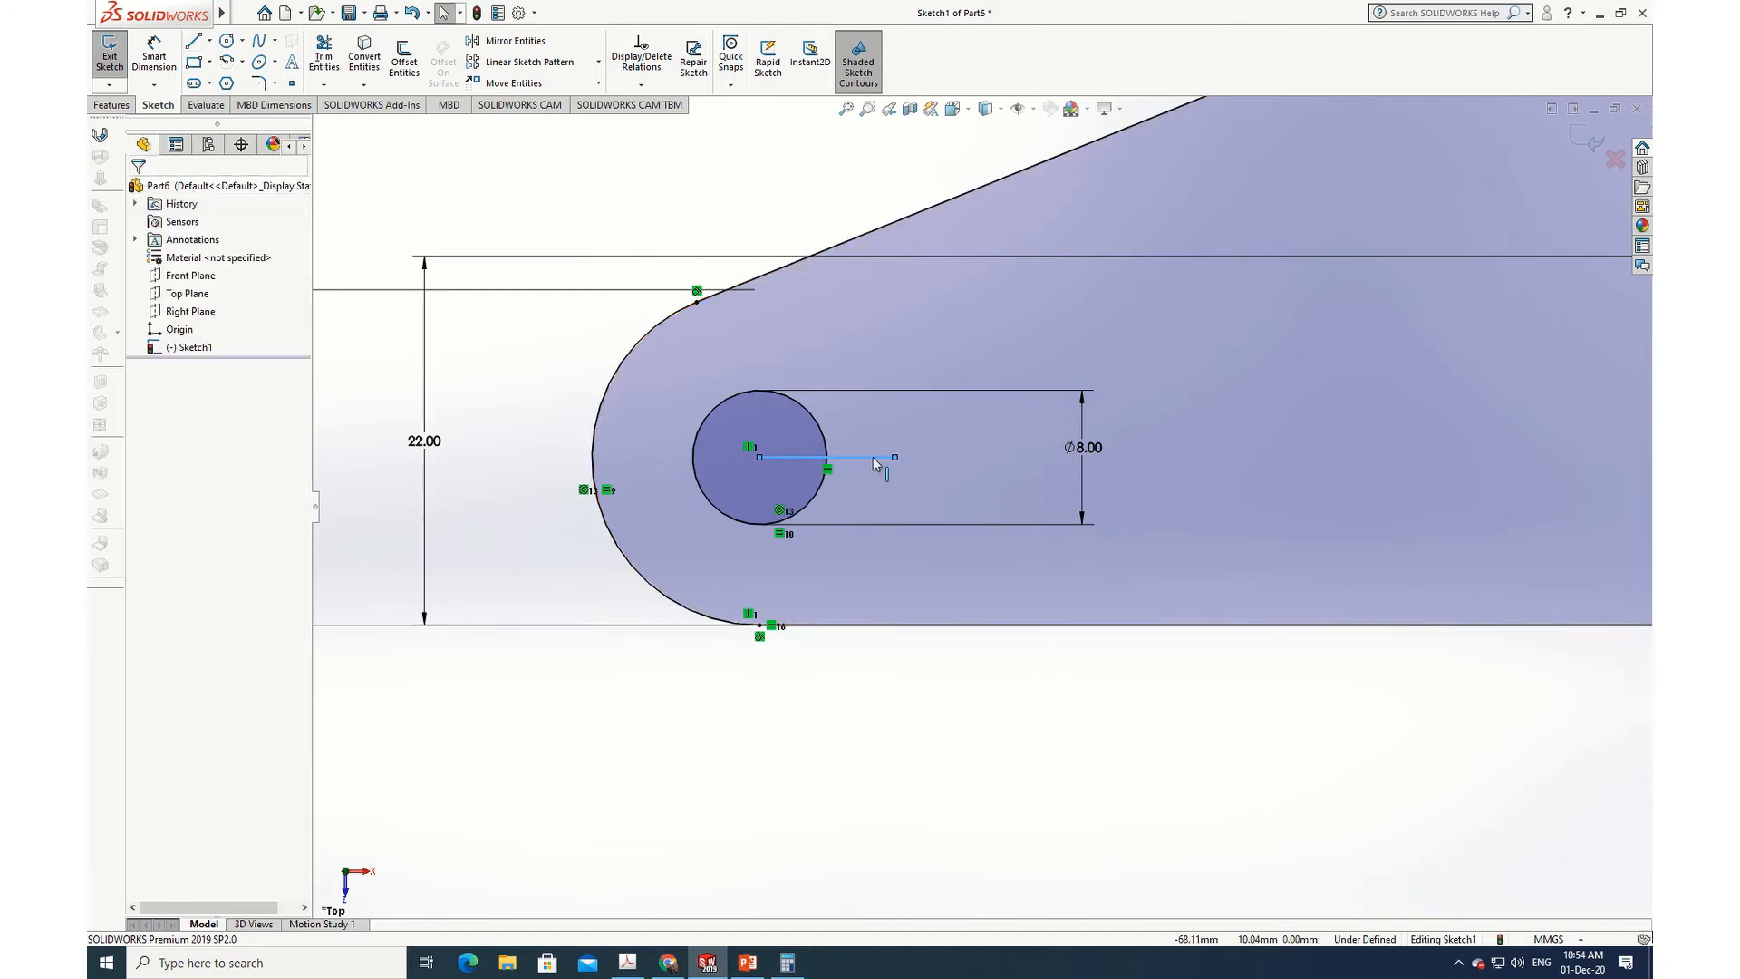
Step: Dimension the length of the horizontal line from the left hole's centre as 6 mm
{"action": "left_click", "coordinate": [156, 58]}
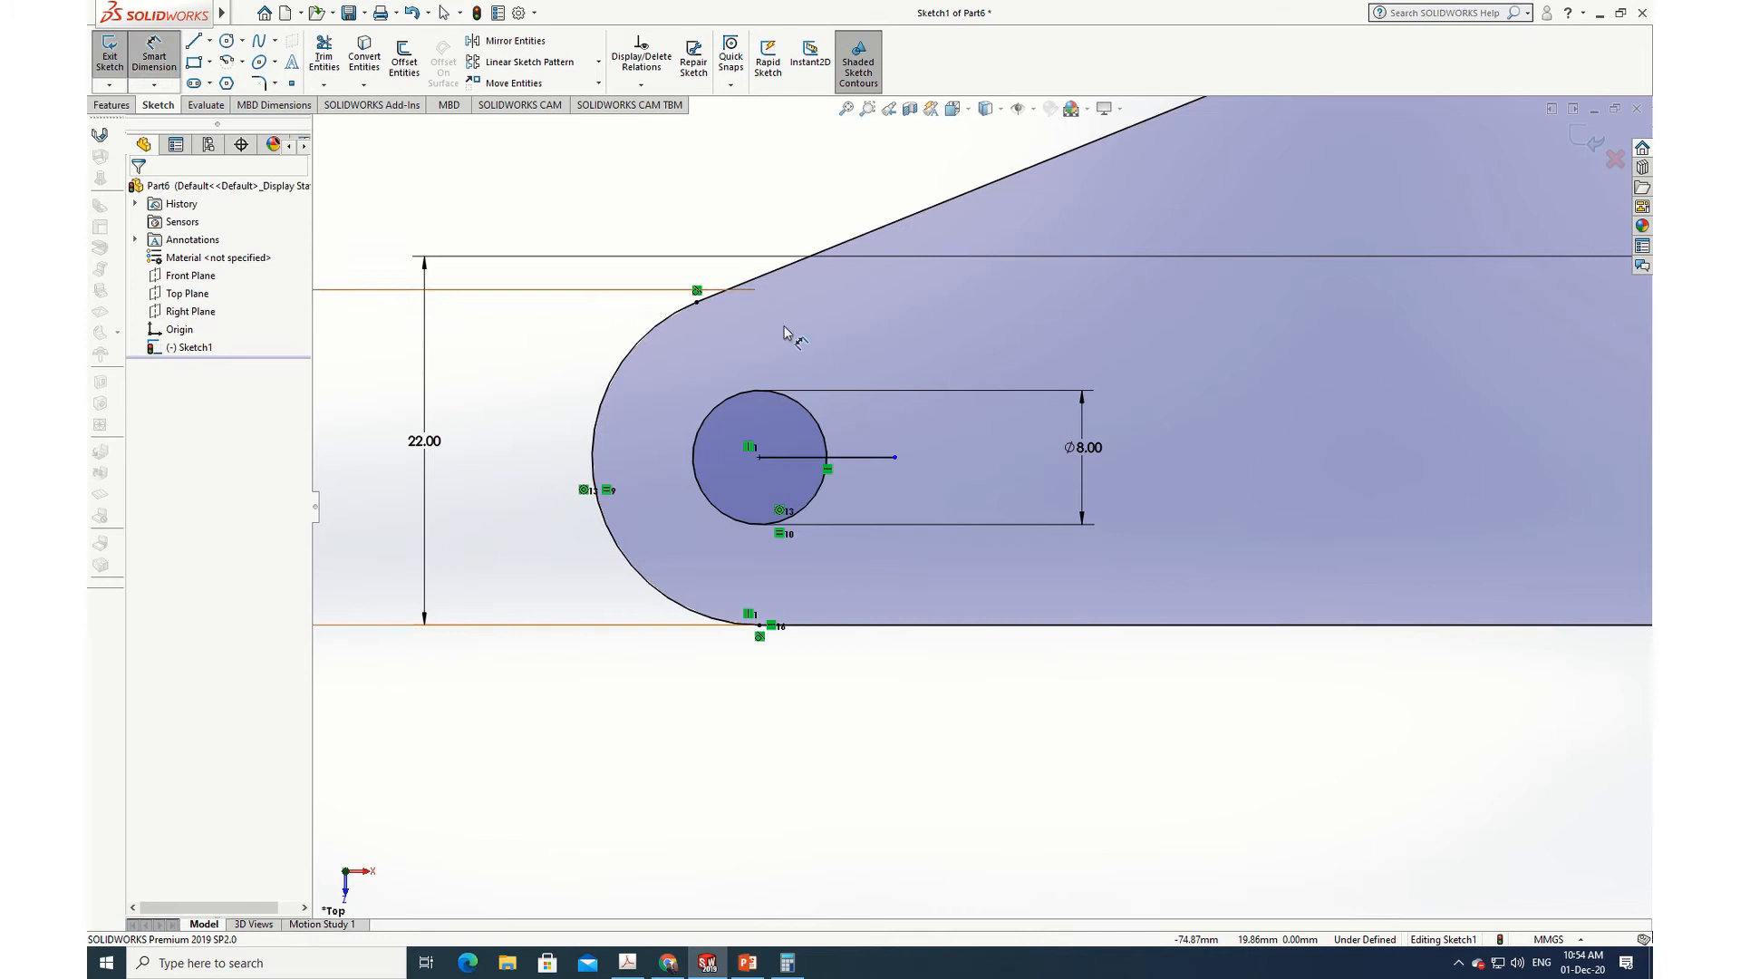
{"action": "left_click", "coordinate": [863, 473]}
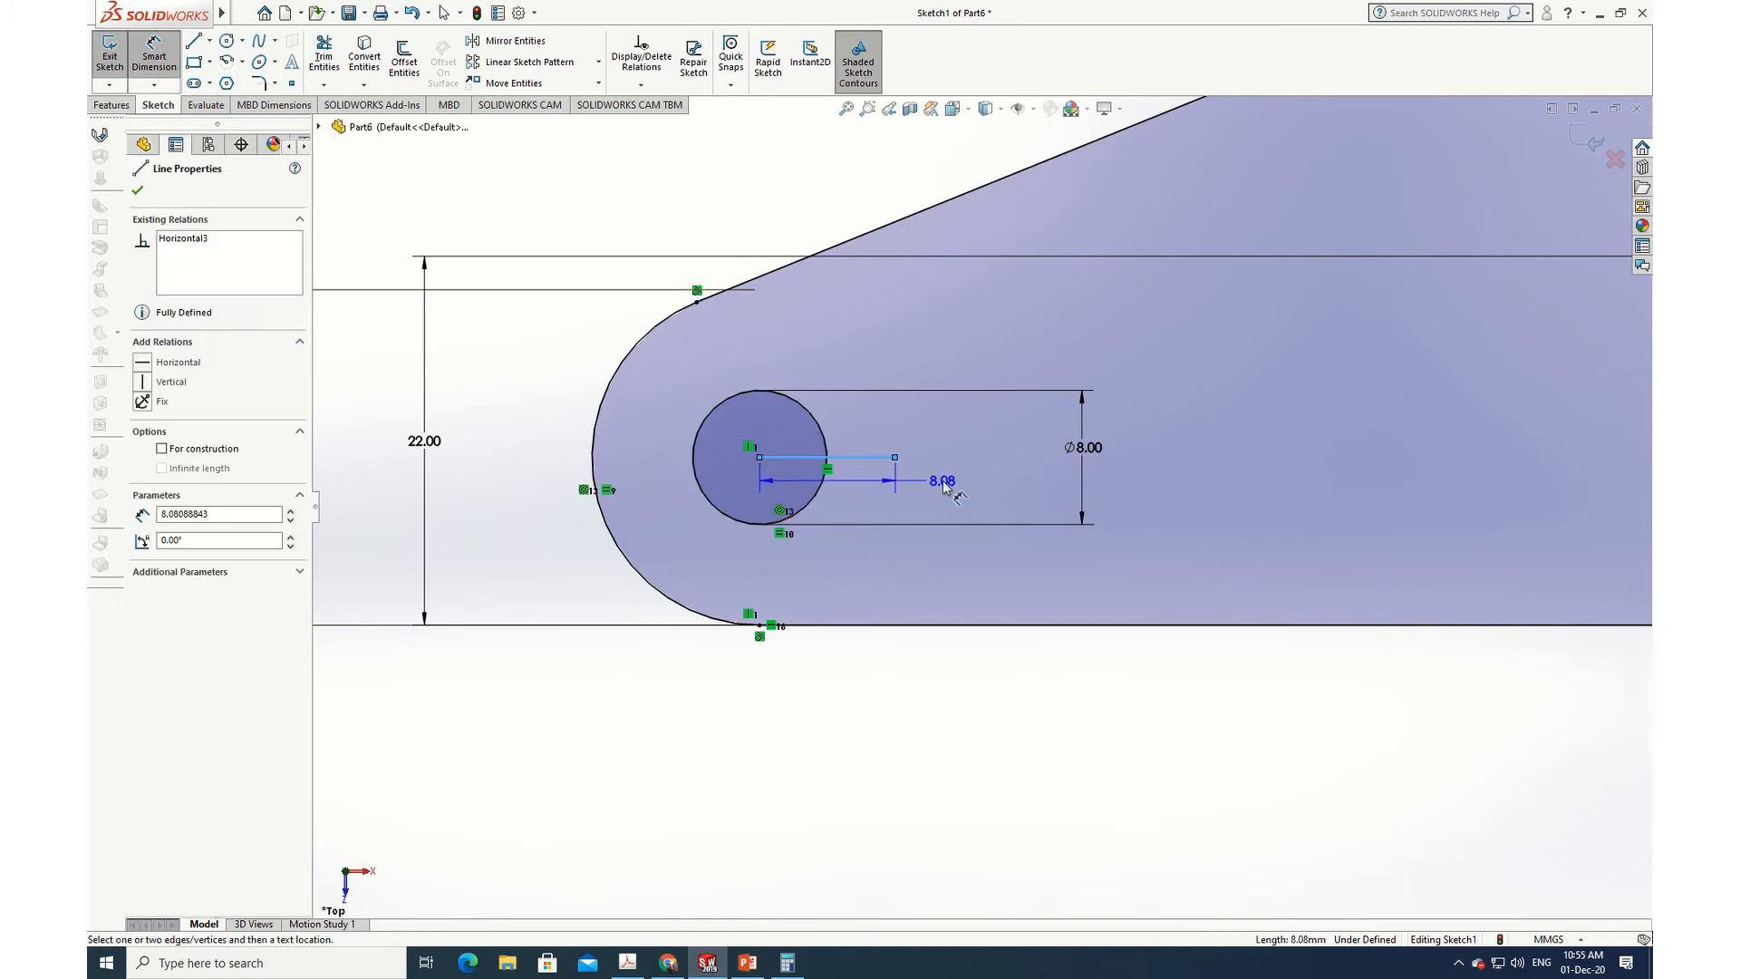
{"action": "left_click", "coordinate": [943, 481]}
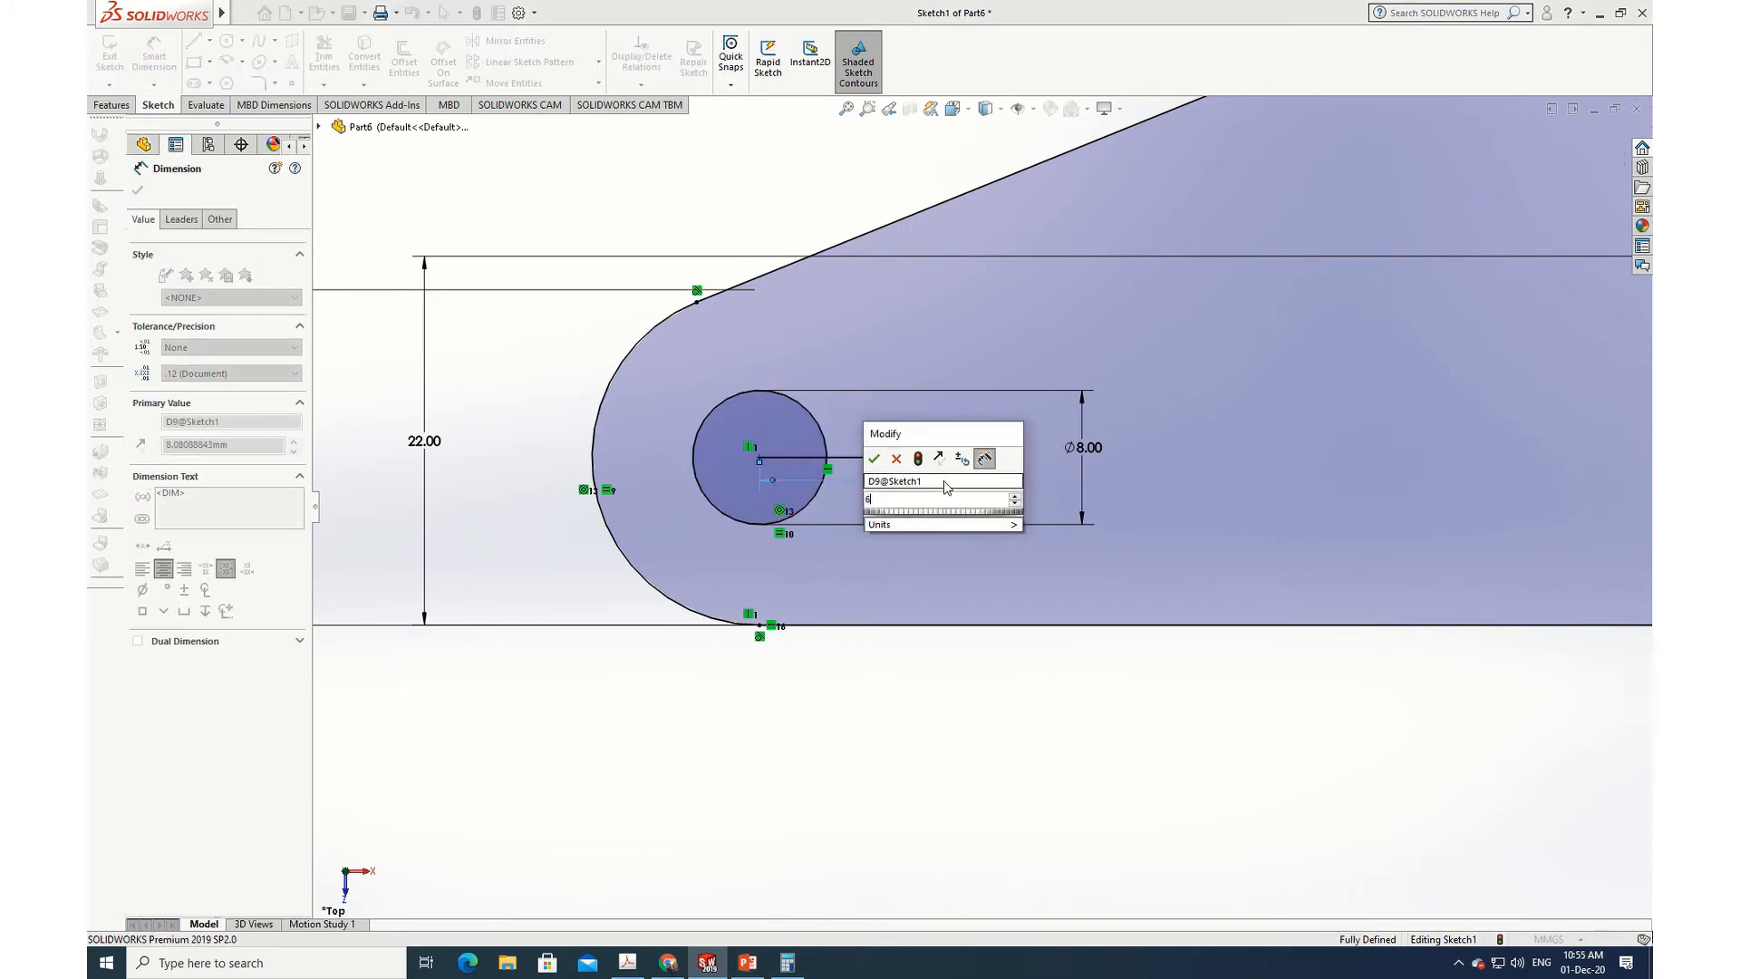
{"action": "type", "text": "6"}
{"action": "key", "text": "Return"}
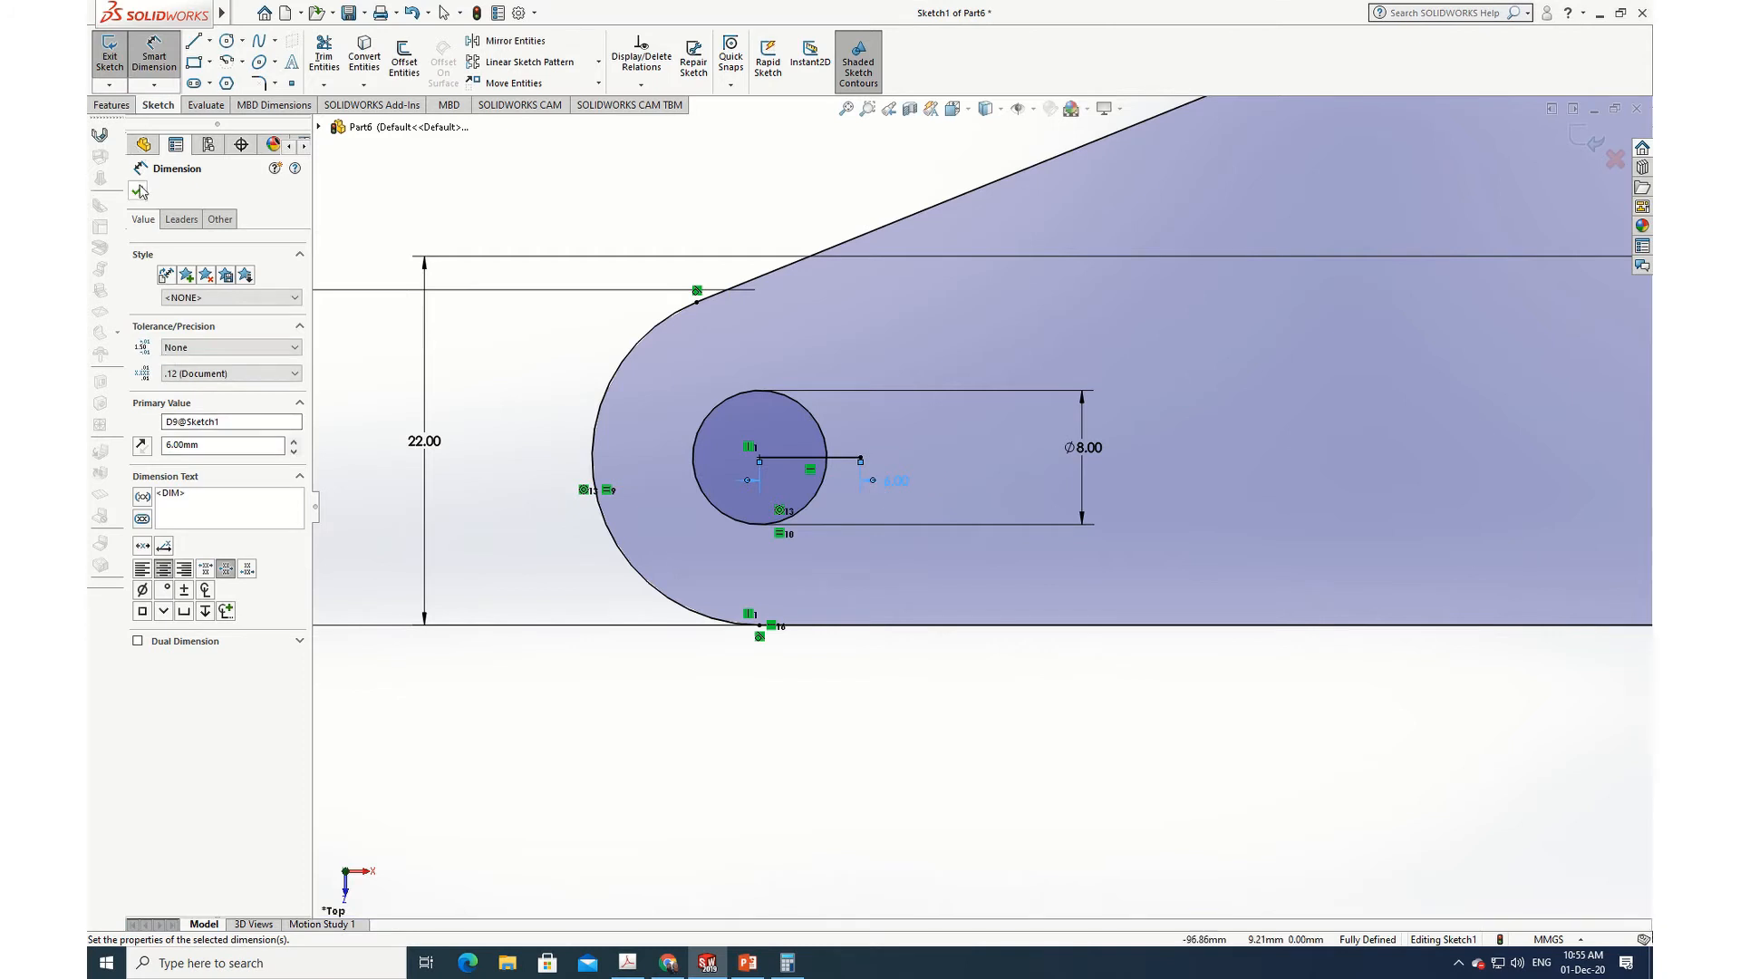
{"action": "key", "text": "Escape"}
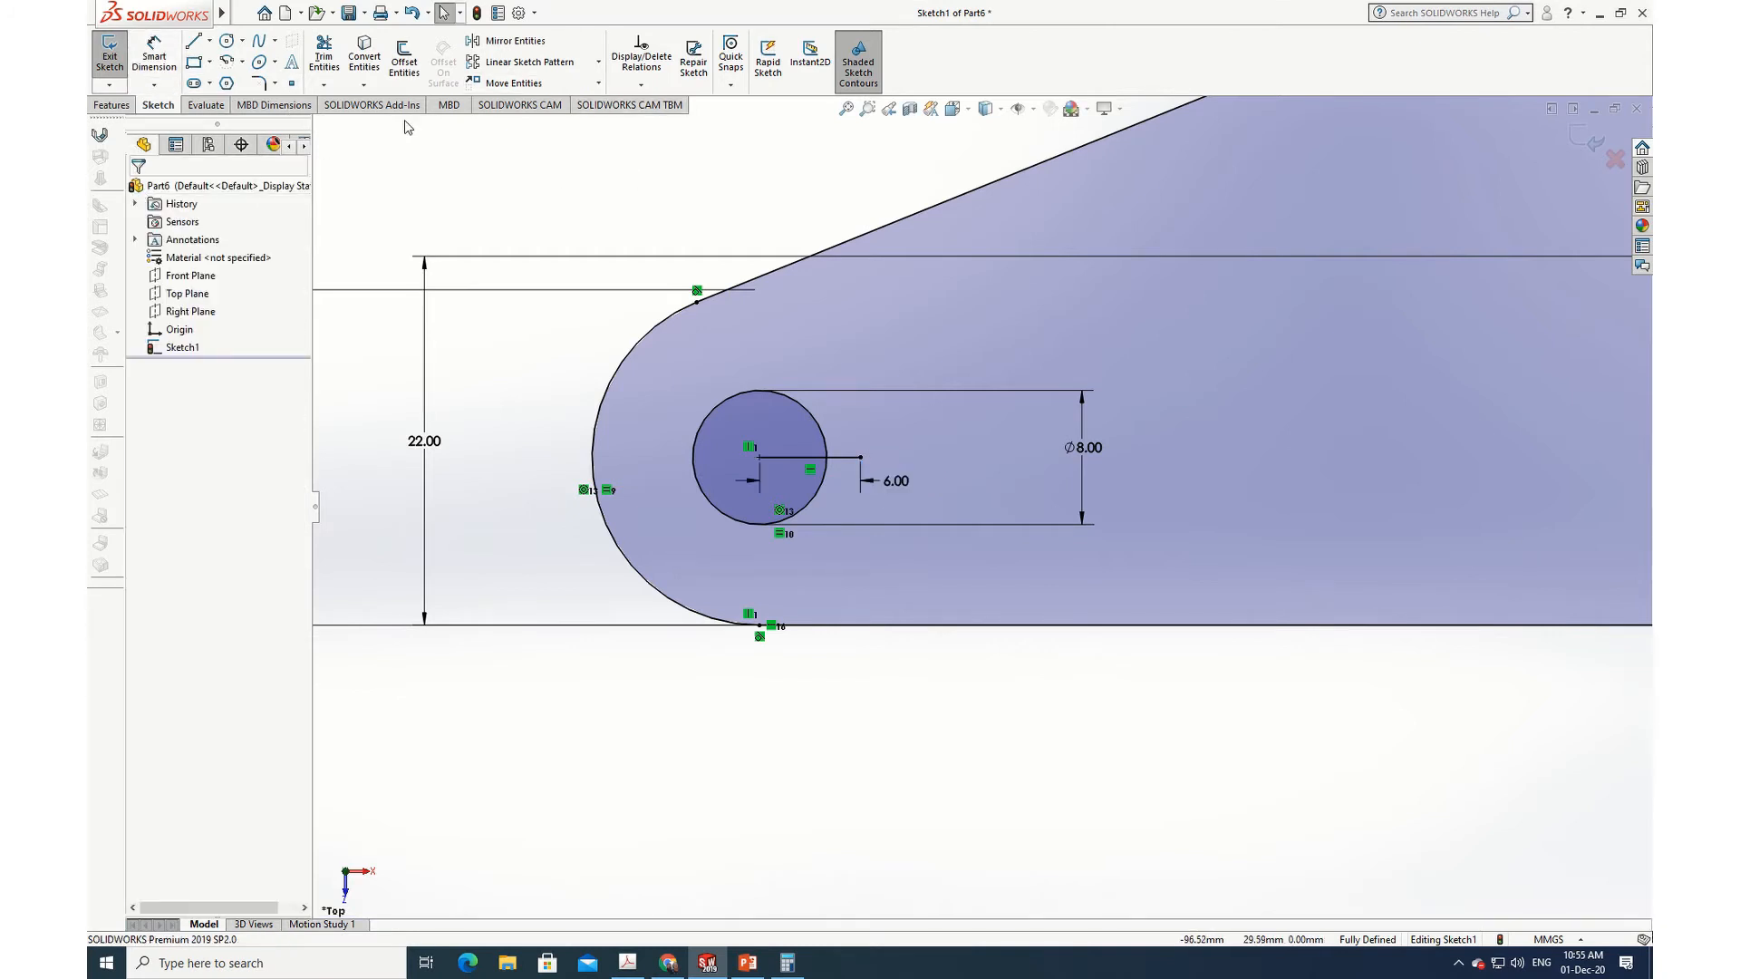
Step: Offset the 6 mm horizontal line downward by 1.25 mm
{"action": "left_click", "coordinate": [404, 62]}
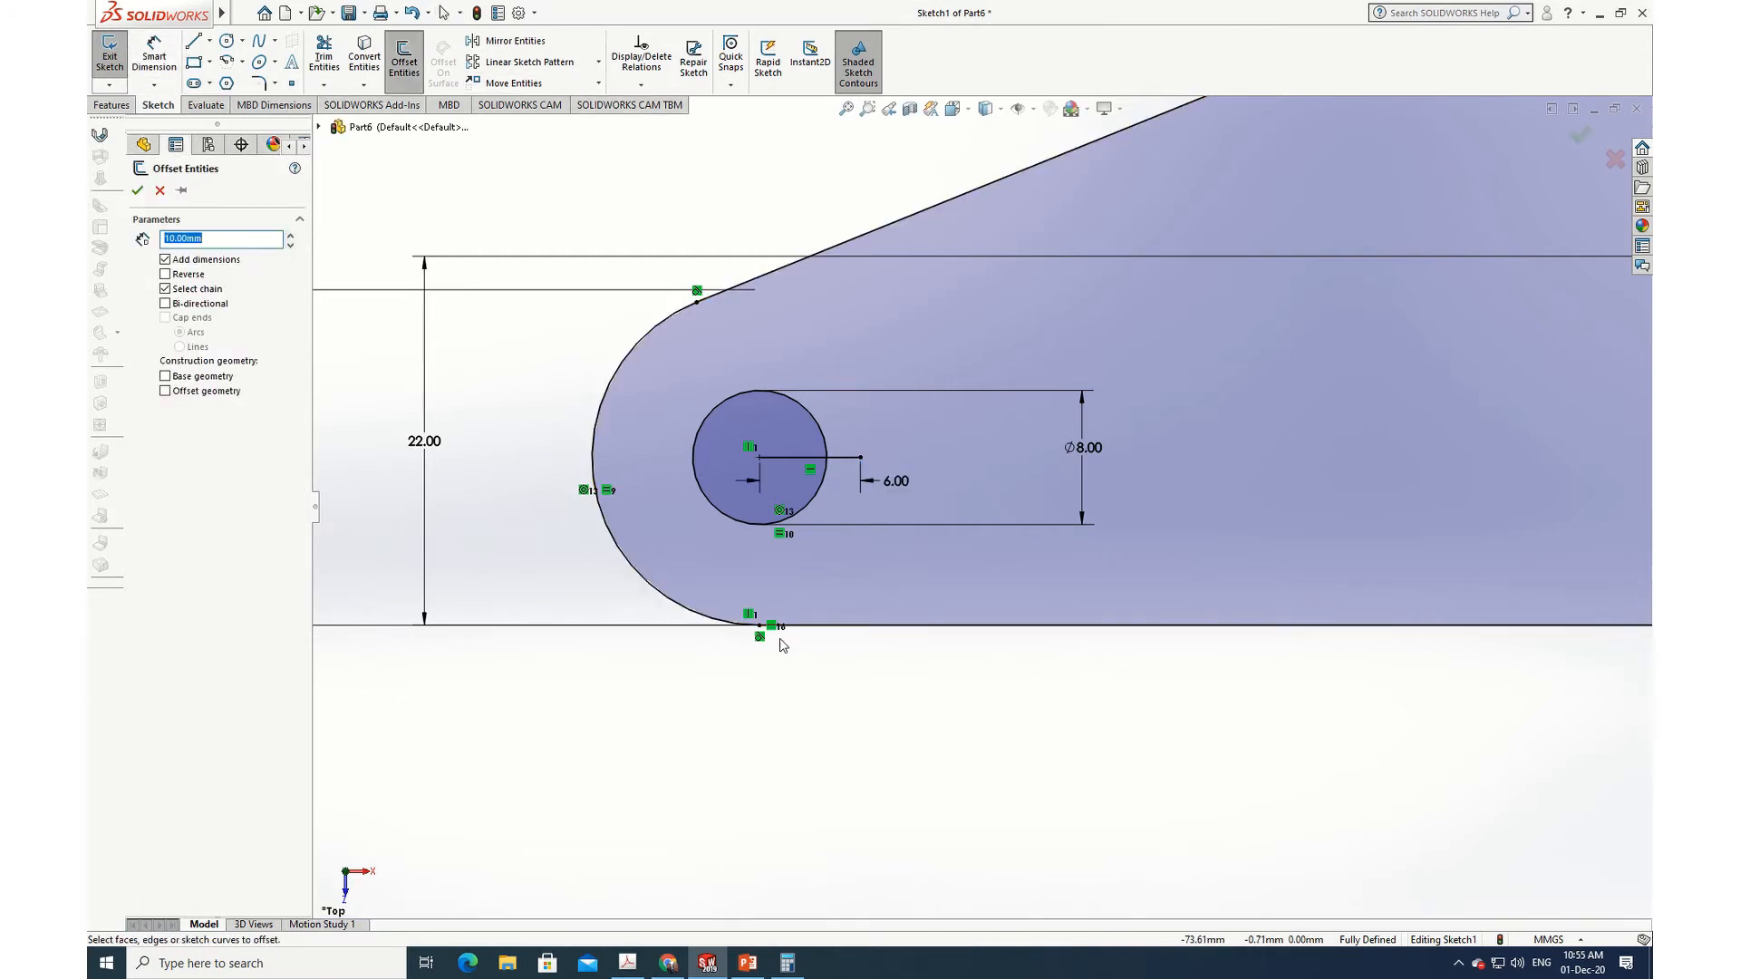
{"action": "left_click", "coordinate": [839, 458]}
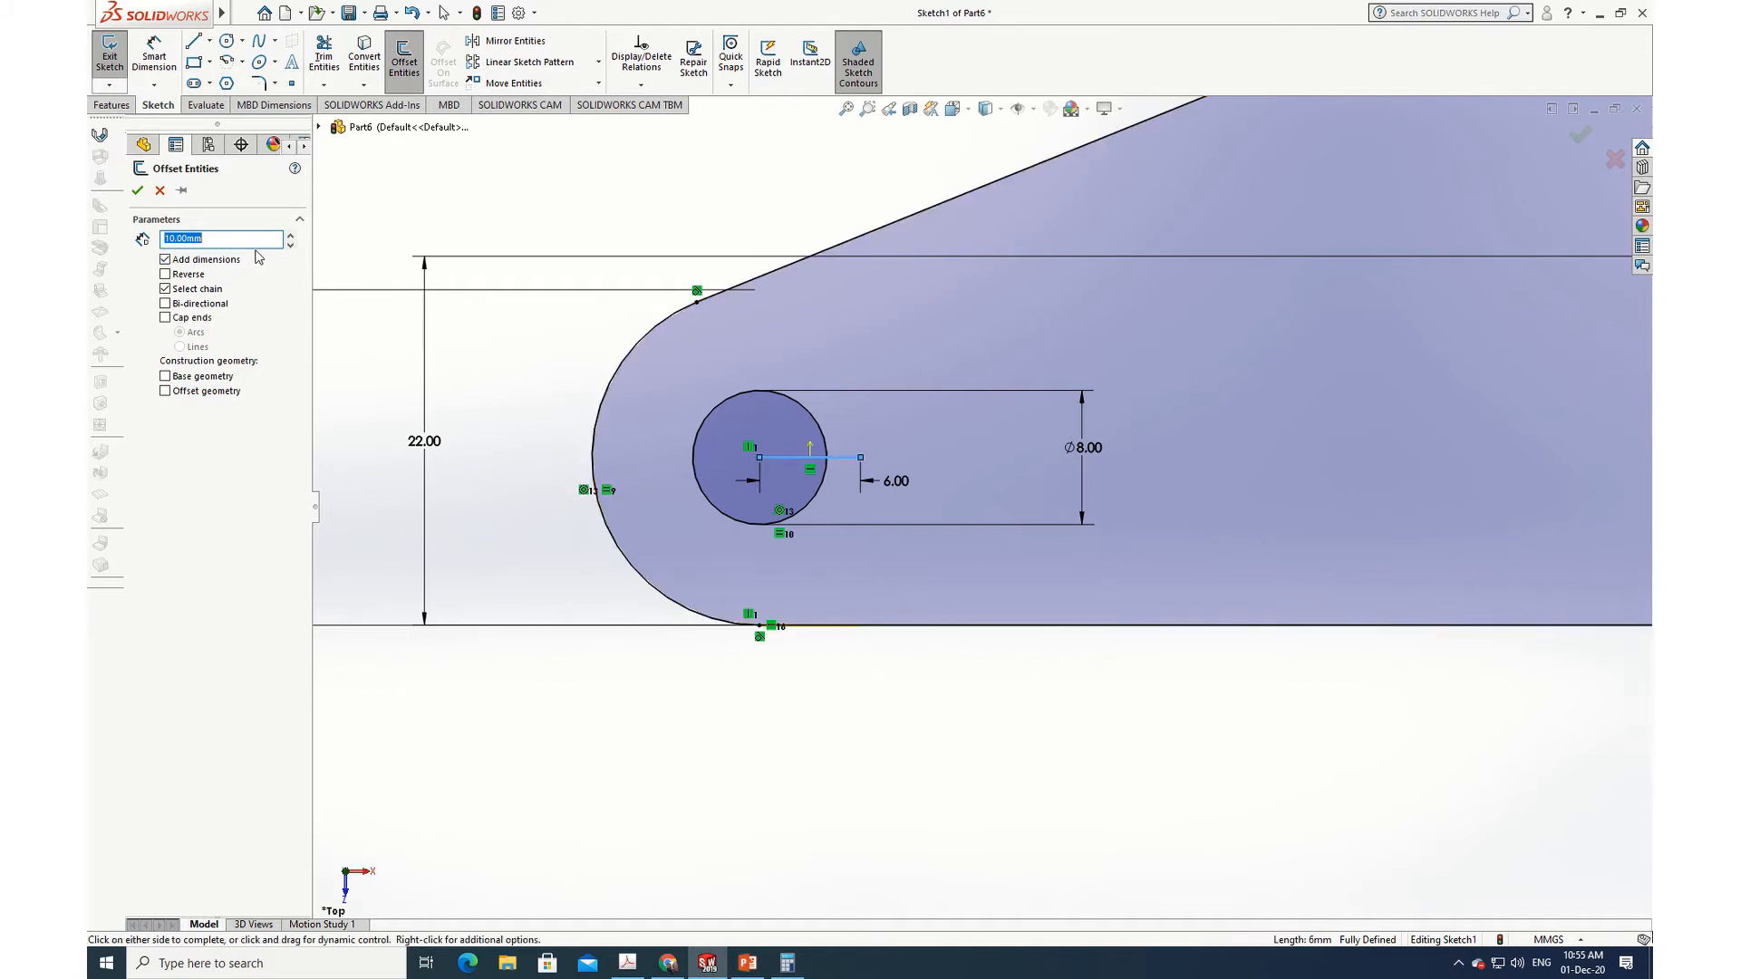
{"action": "type", "text": "1.25"}
{"action": "key", "text": "Return"}
{"action": "left_click", "coordinate": [137, 189]}
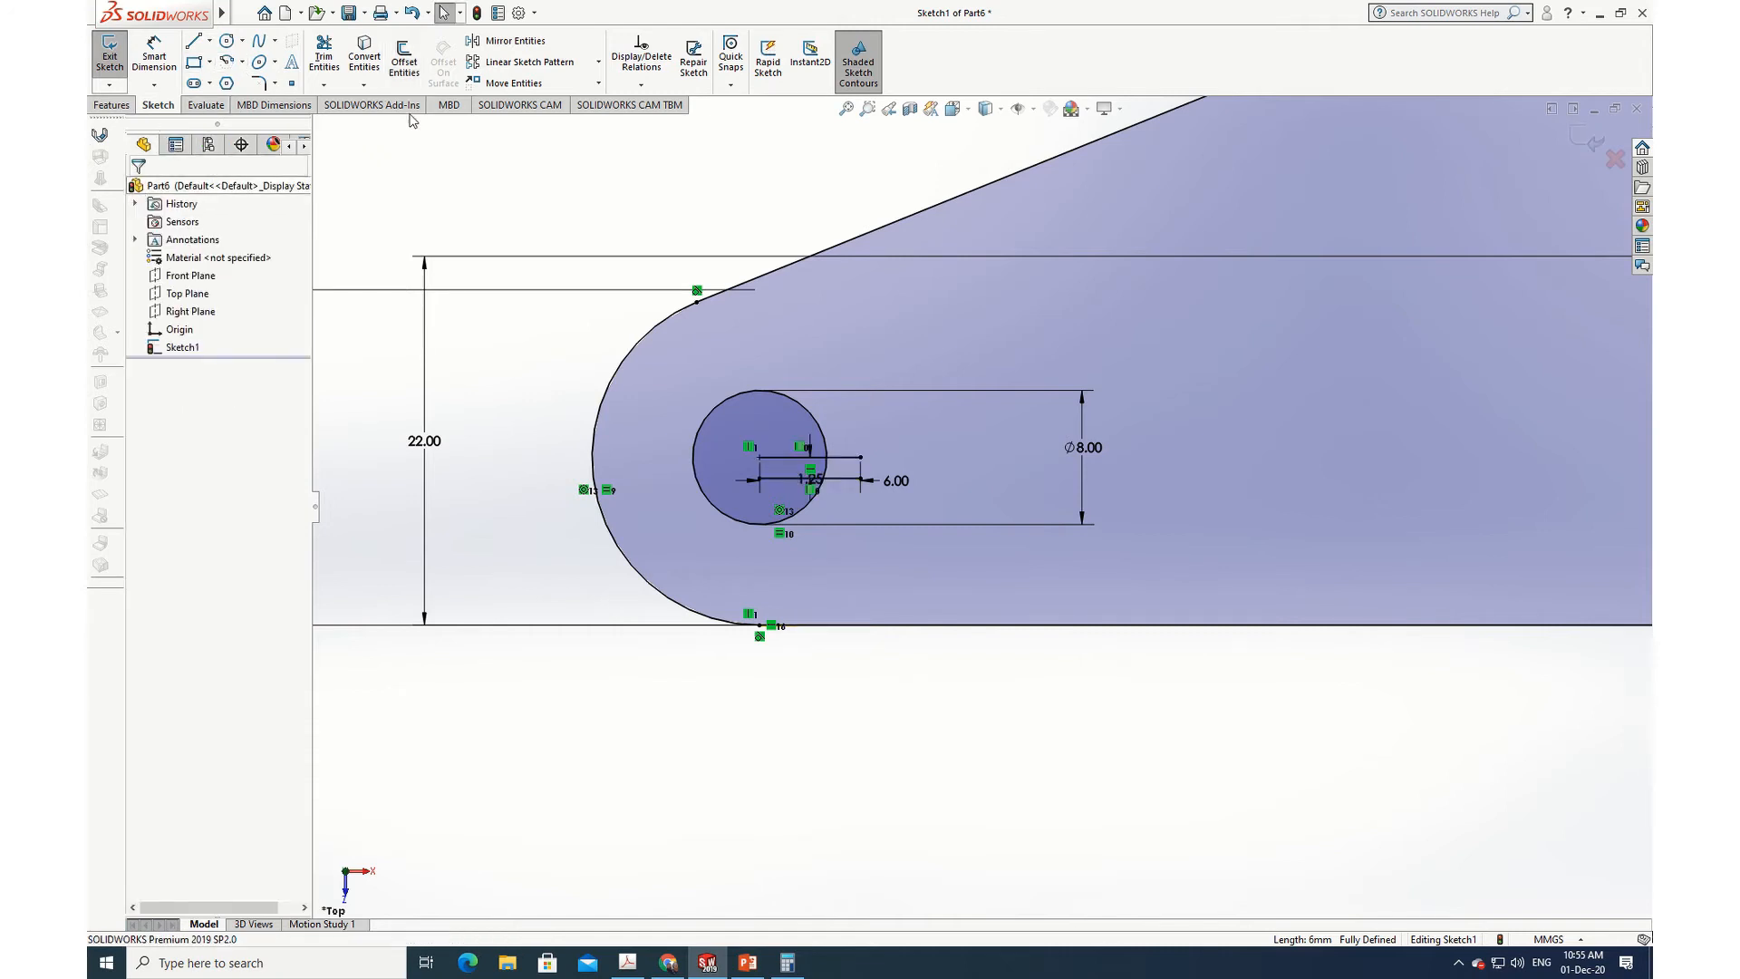
Step: Offset the same 6 mm line by 1.25 mm to its upper side with the direction reversed
{"action": "left_click", "coordinate": [412, 63]}
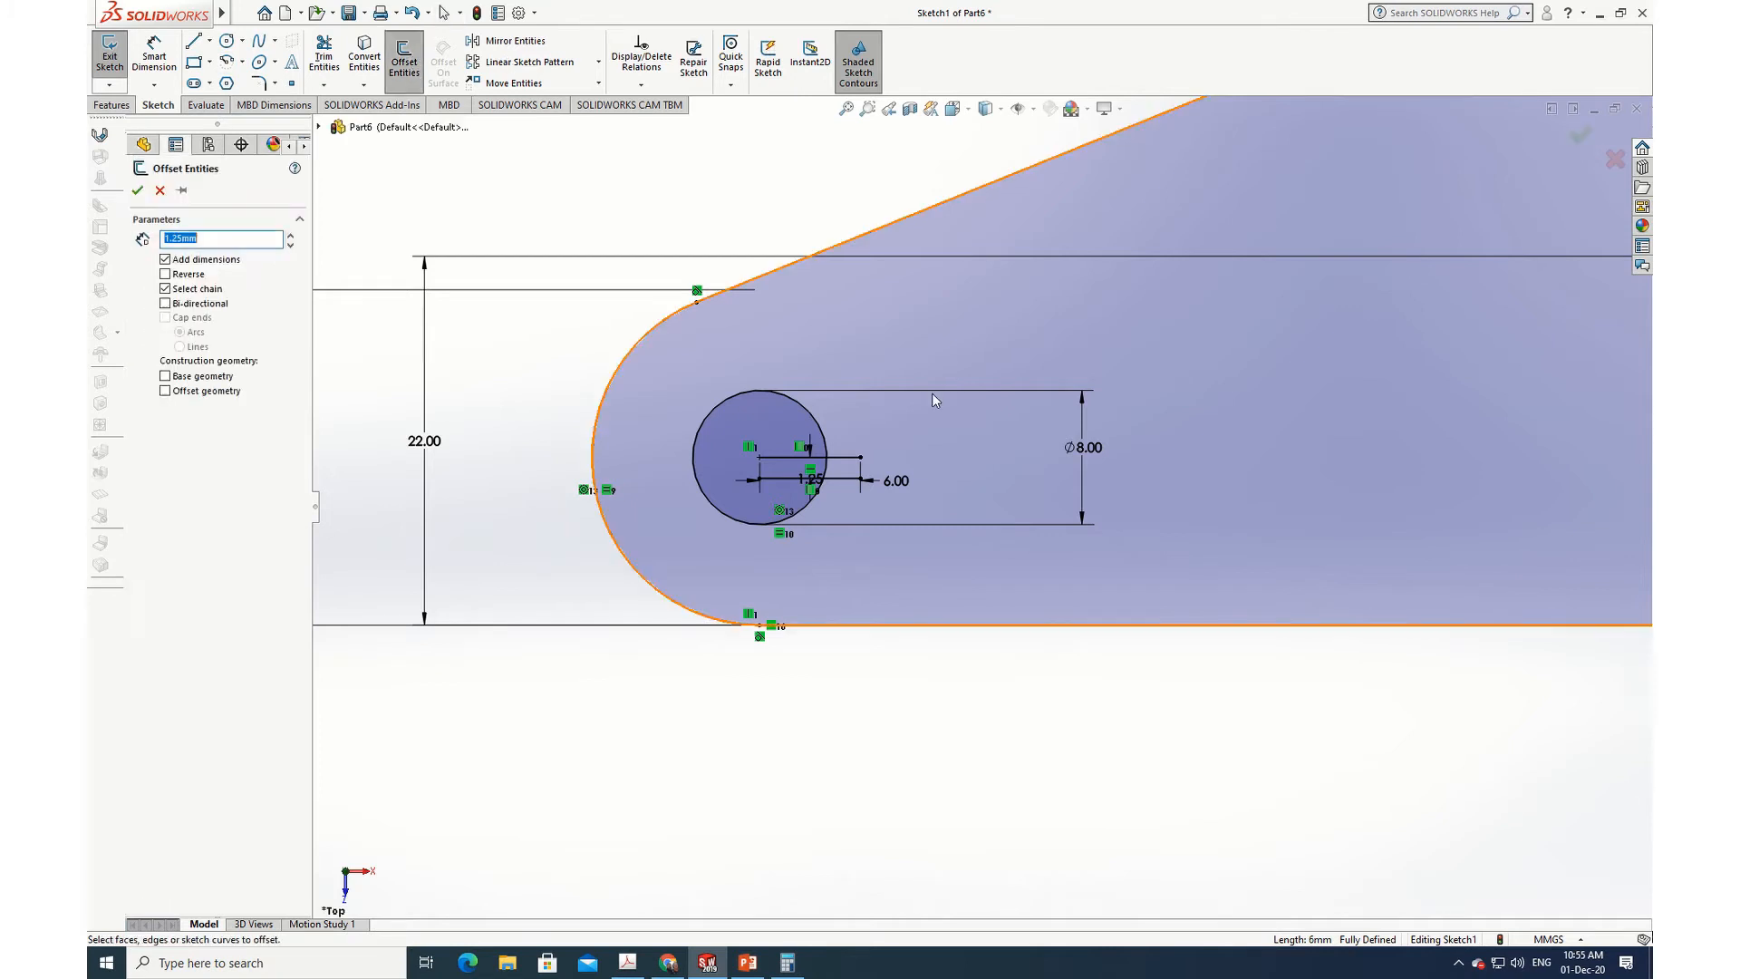
{"action": "left_click", "coordinate": [844, 460]}
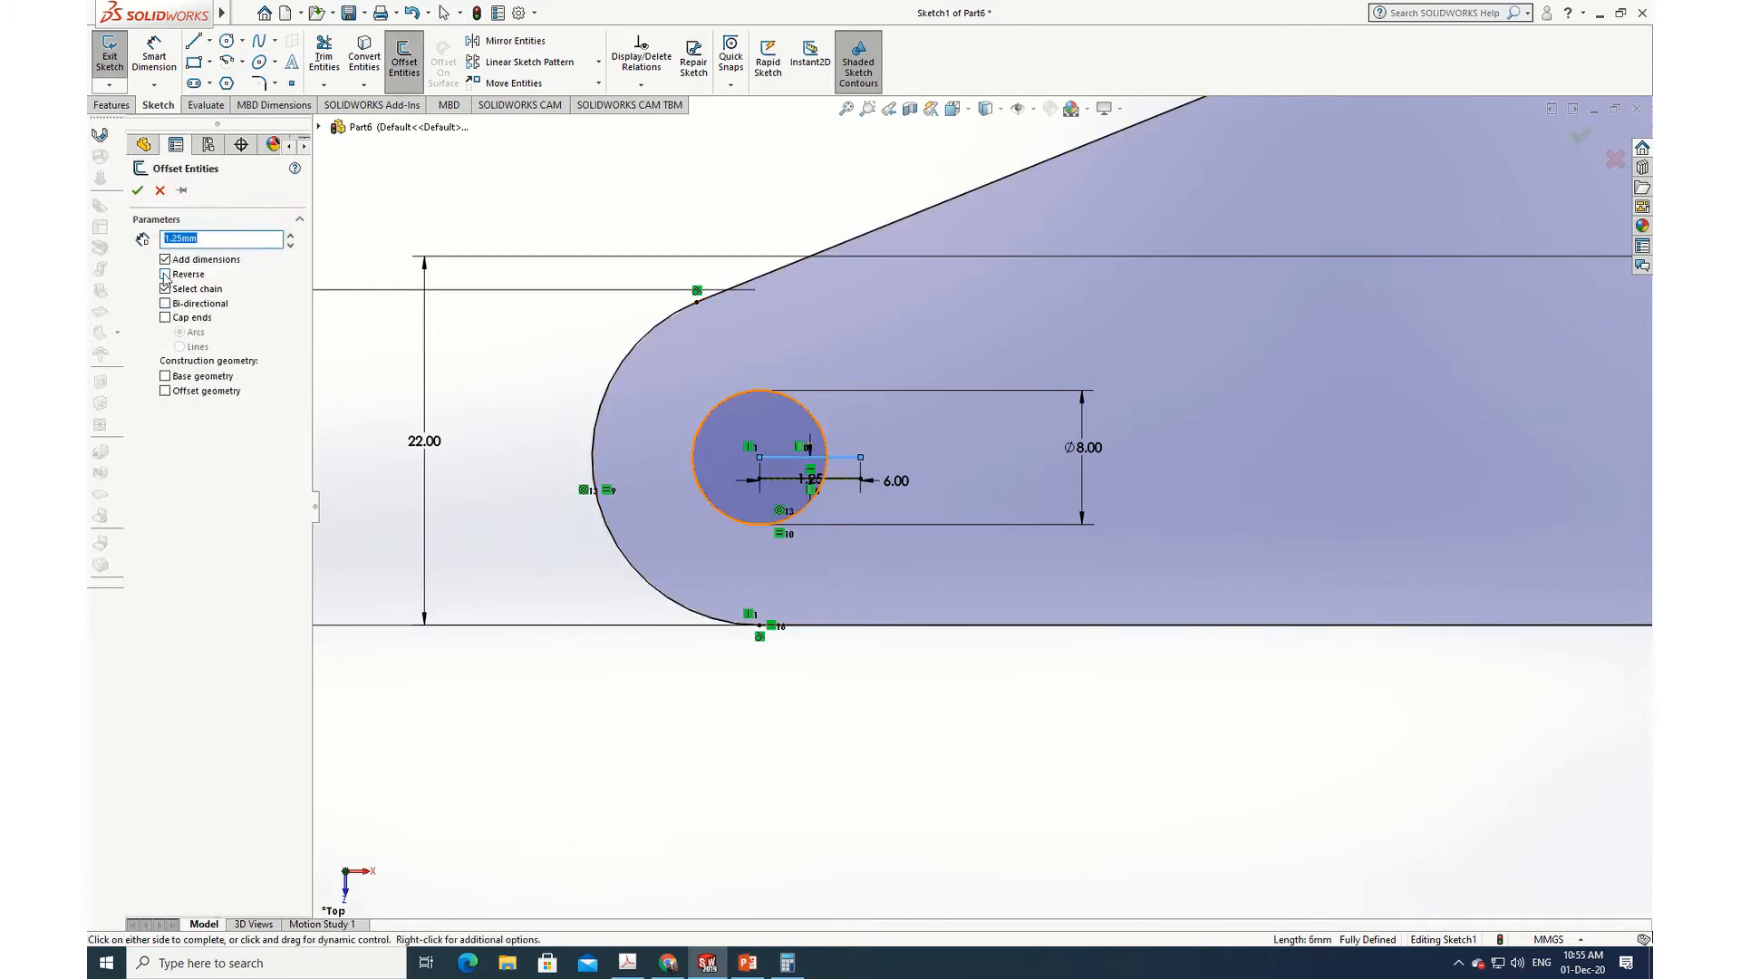
{"action": "left_click", "coordinate": [137, 191]}
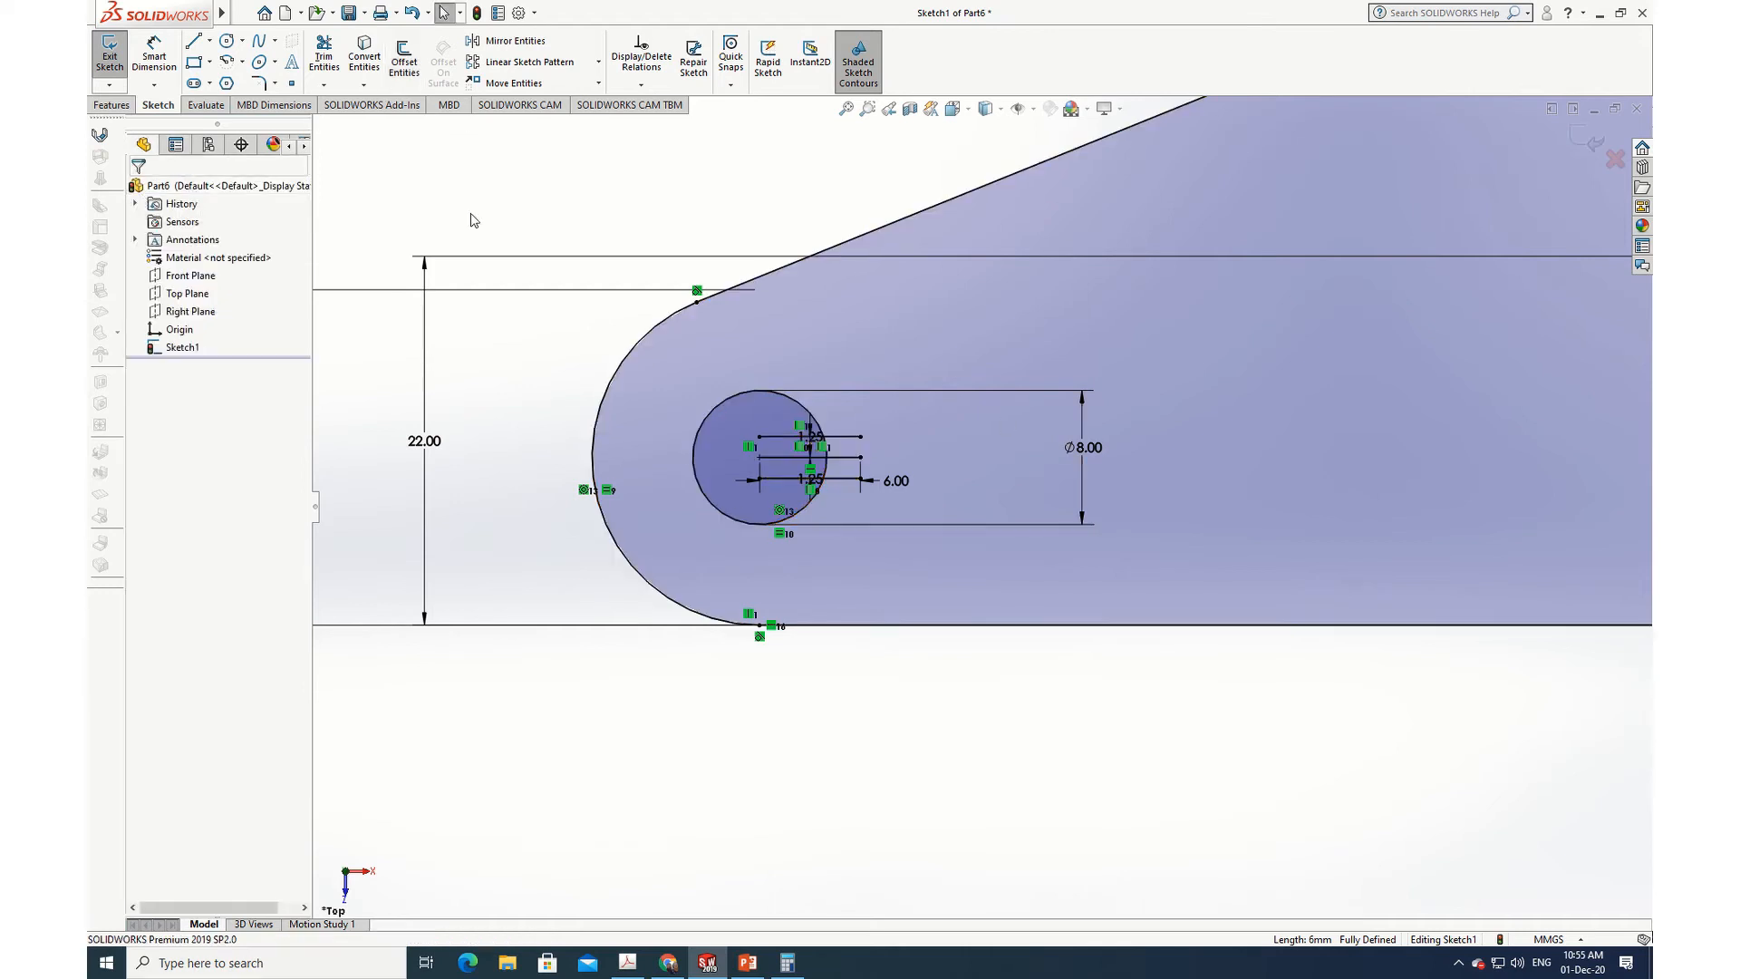
Step: Delete the 6 mm horizontal centre line between the two offset lines at the left hole, confirming the removal of its associated dimensions
{"action": "left_click", "coordinate": [835, 456]}
{"action": "right_click", "coordinate": [836, 456]}
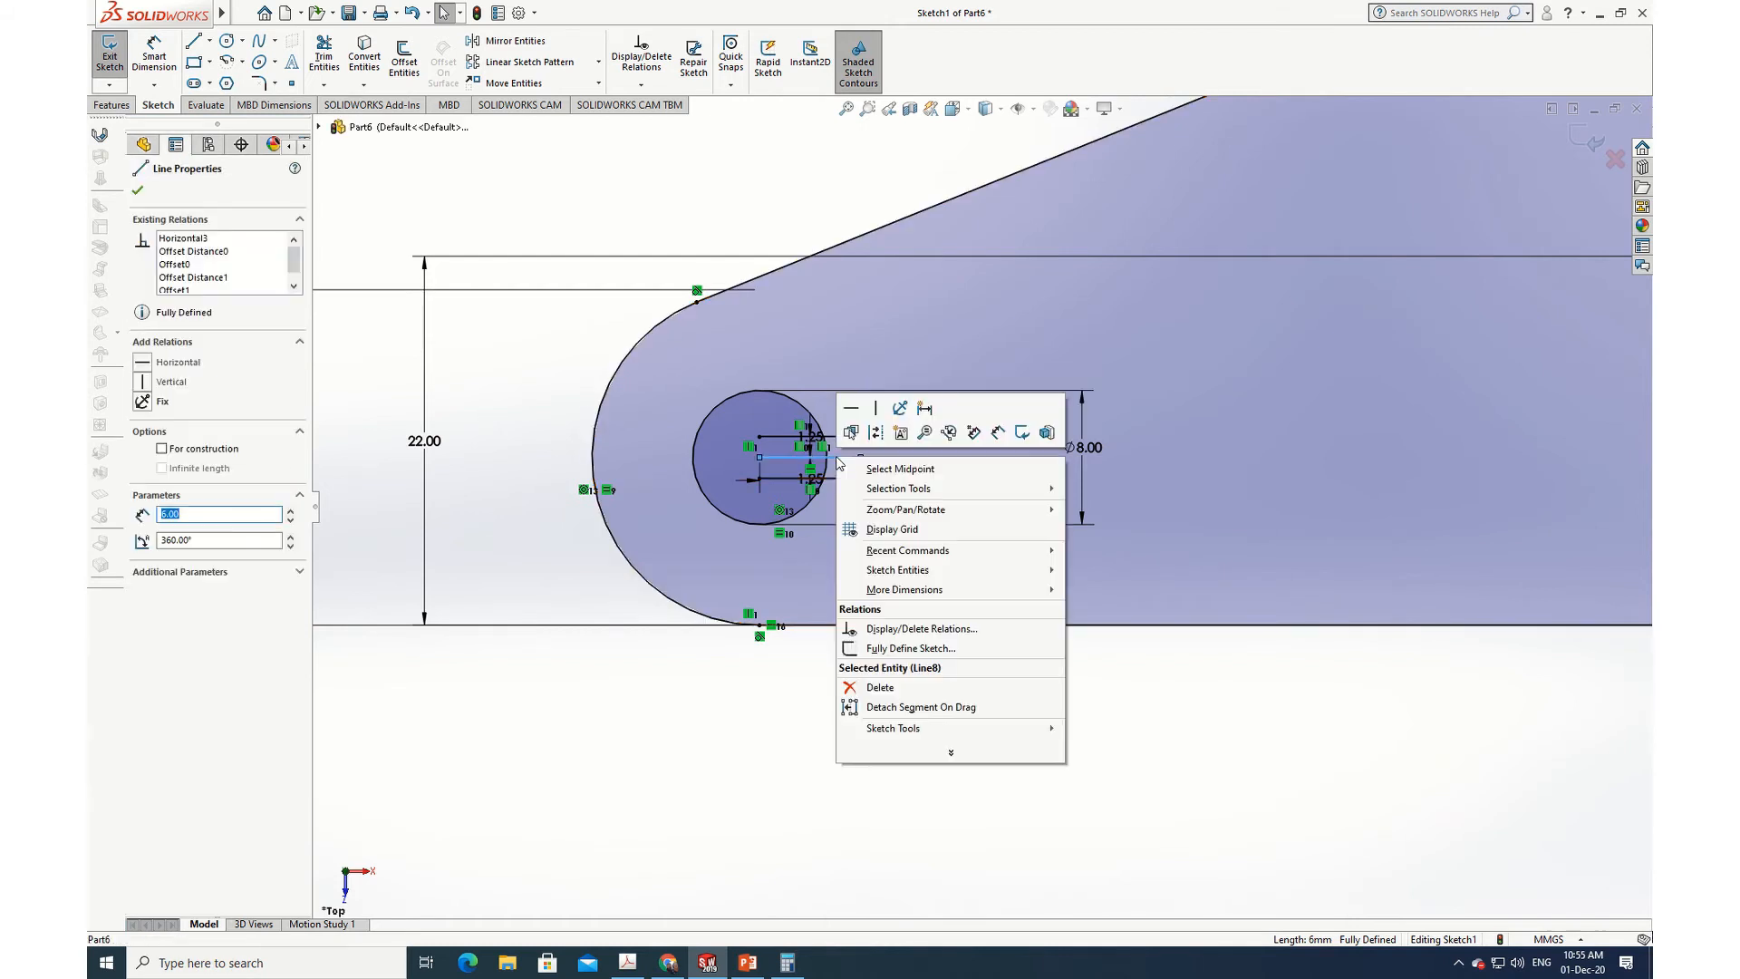
{"action": "left_click", "coordinate": [894, 687]}
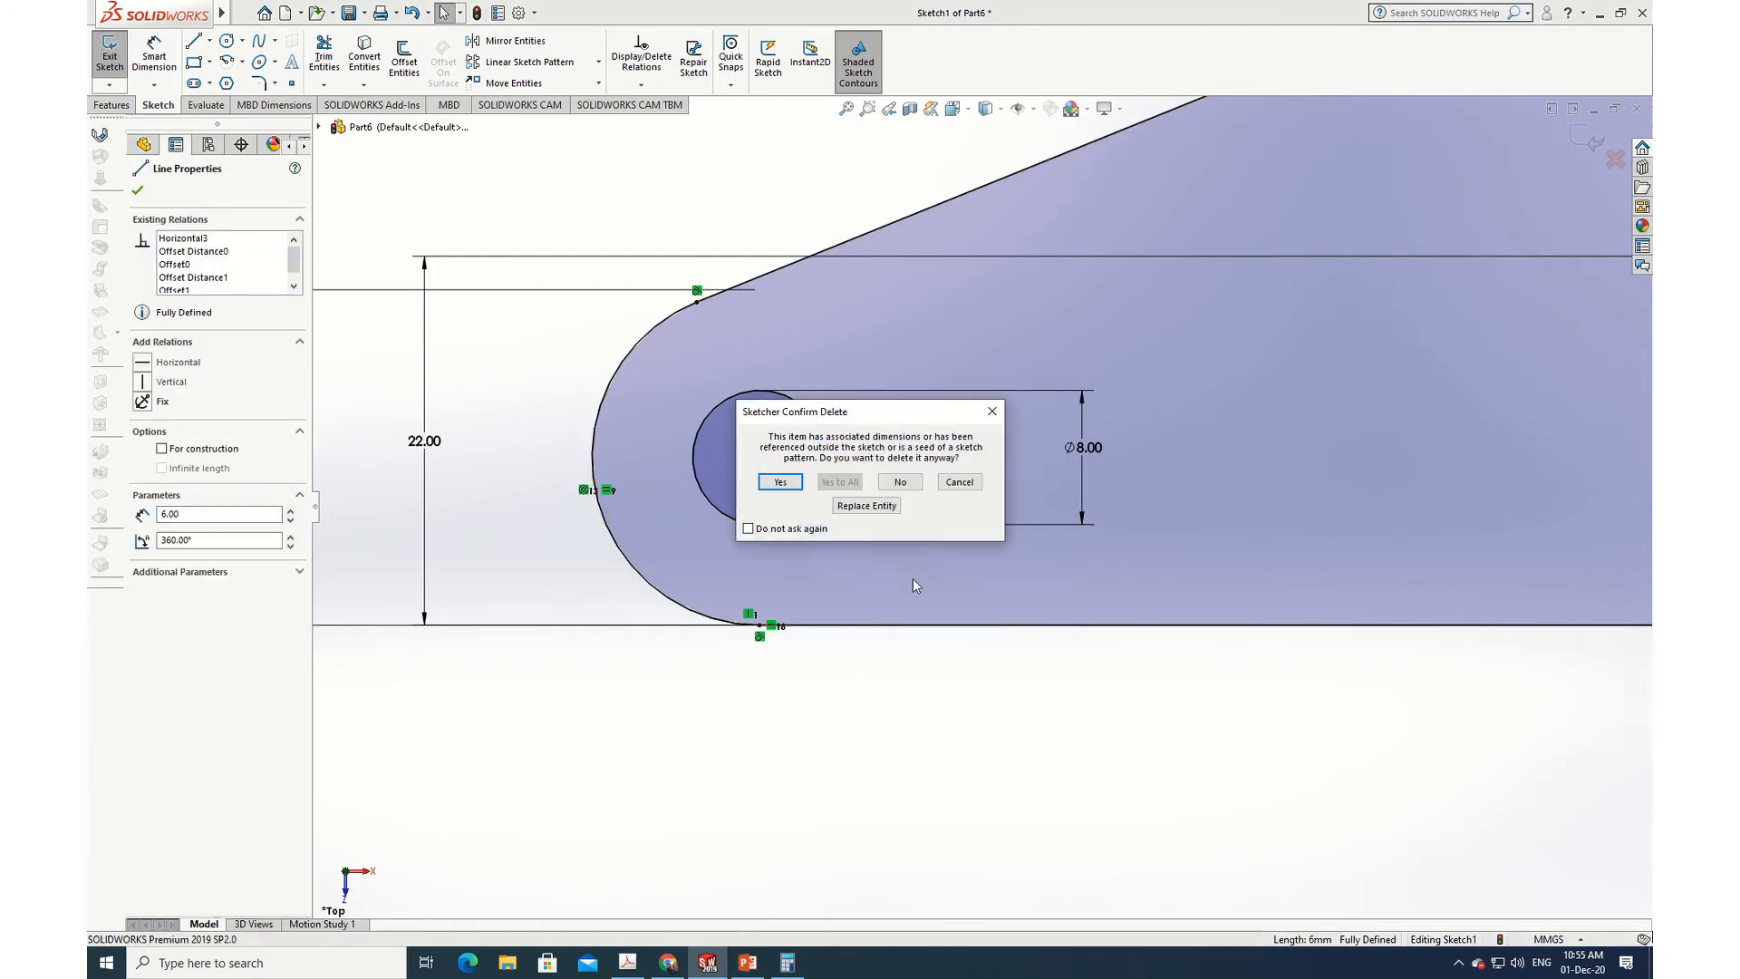
{"action": "left_click", "coordinate": [780, 494]}
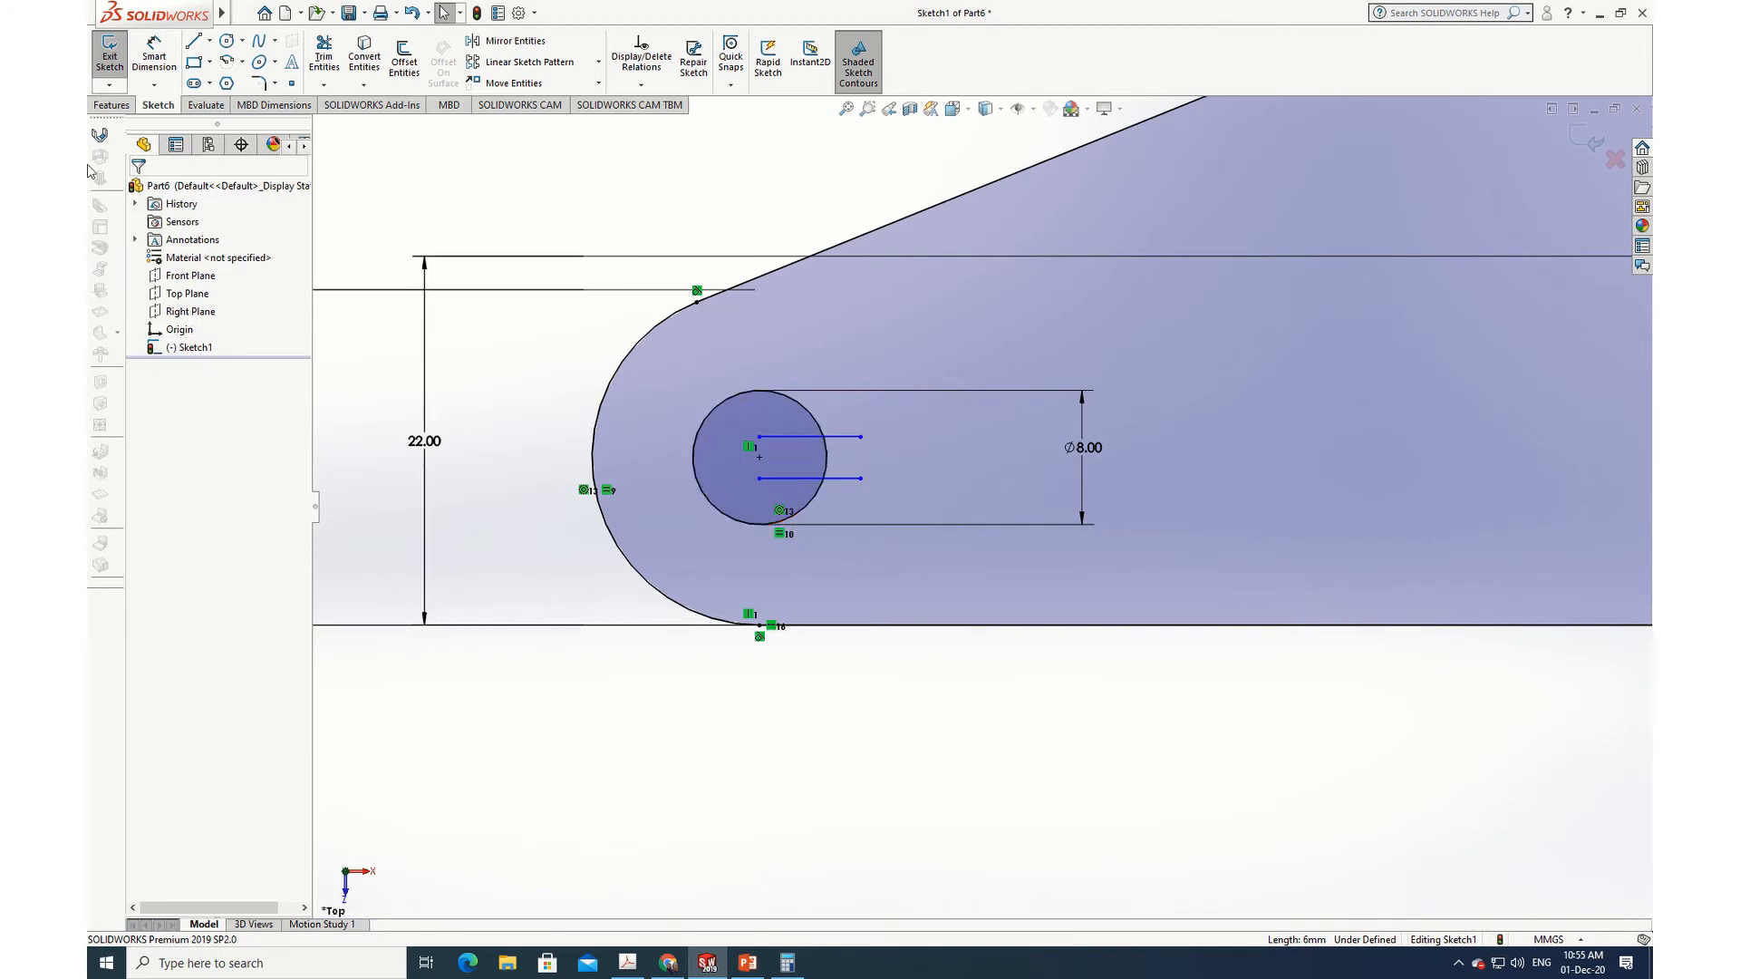
Step: Close the notch at the left hole with a vertical line joining the outer ends of the two offset lines
{"action": "left_click", "coordinate": [194, 41]}
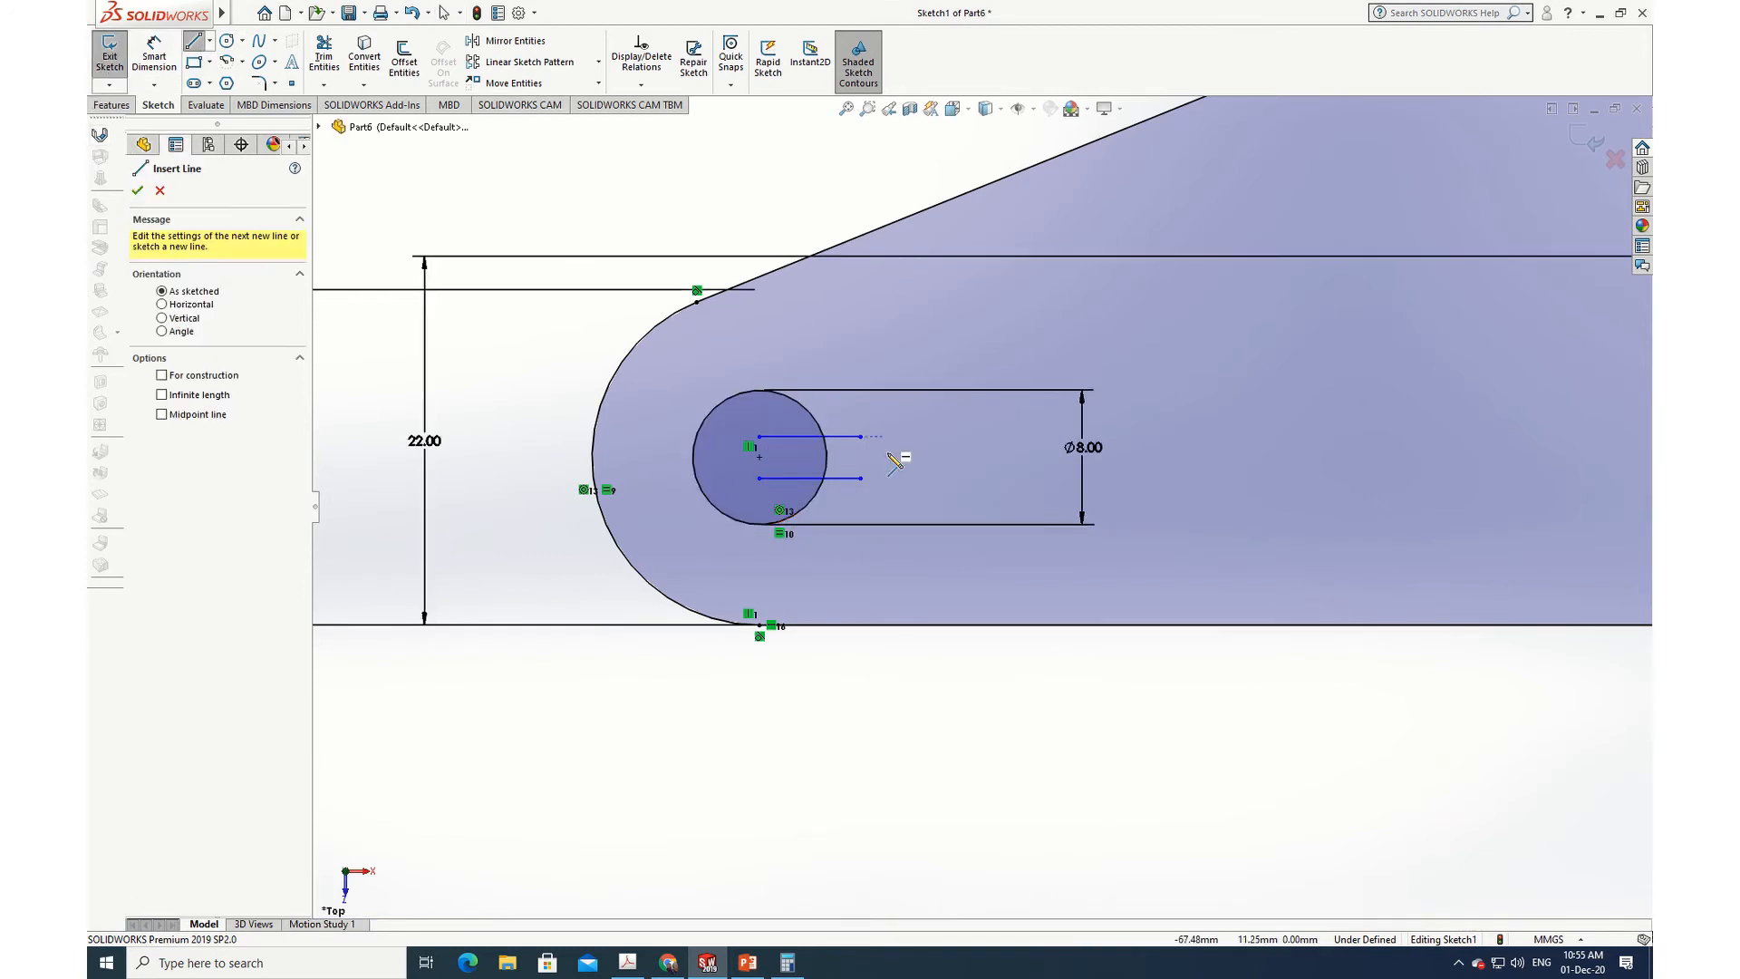
{"action": "left_click", "coordinate": [861, 437]}
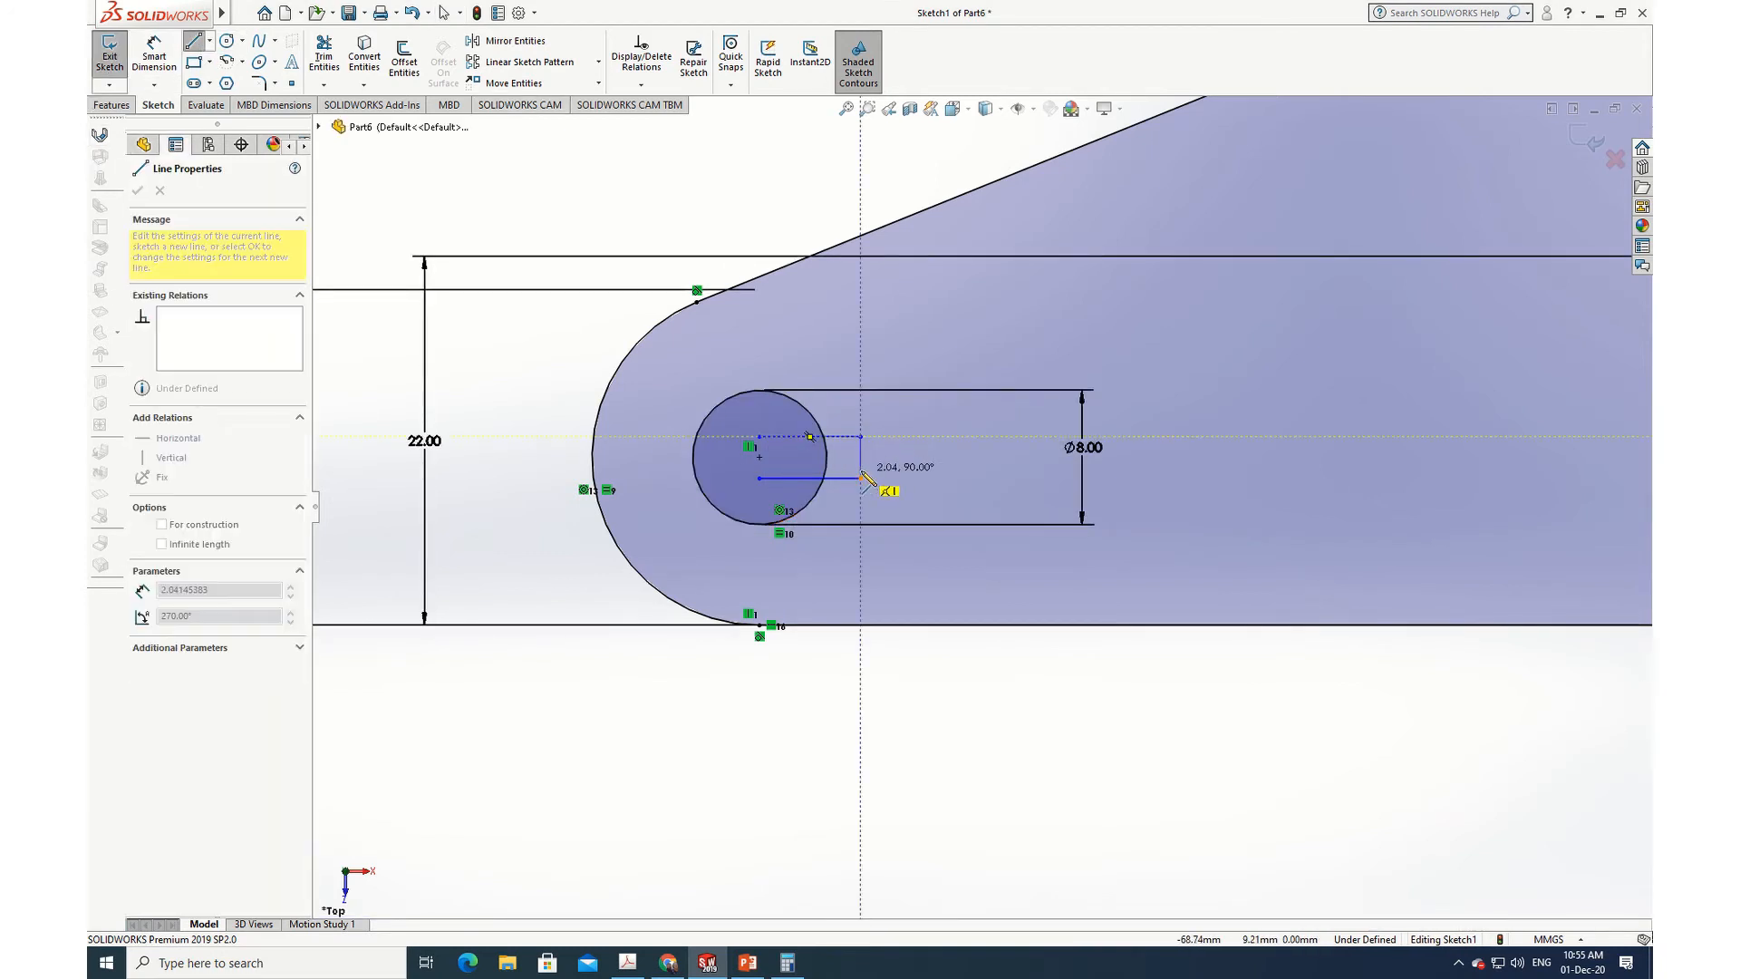
{"action": "left_click", "coordinate": [861, 478]}
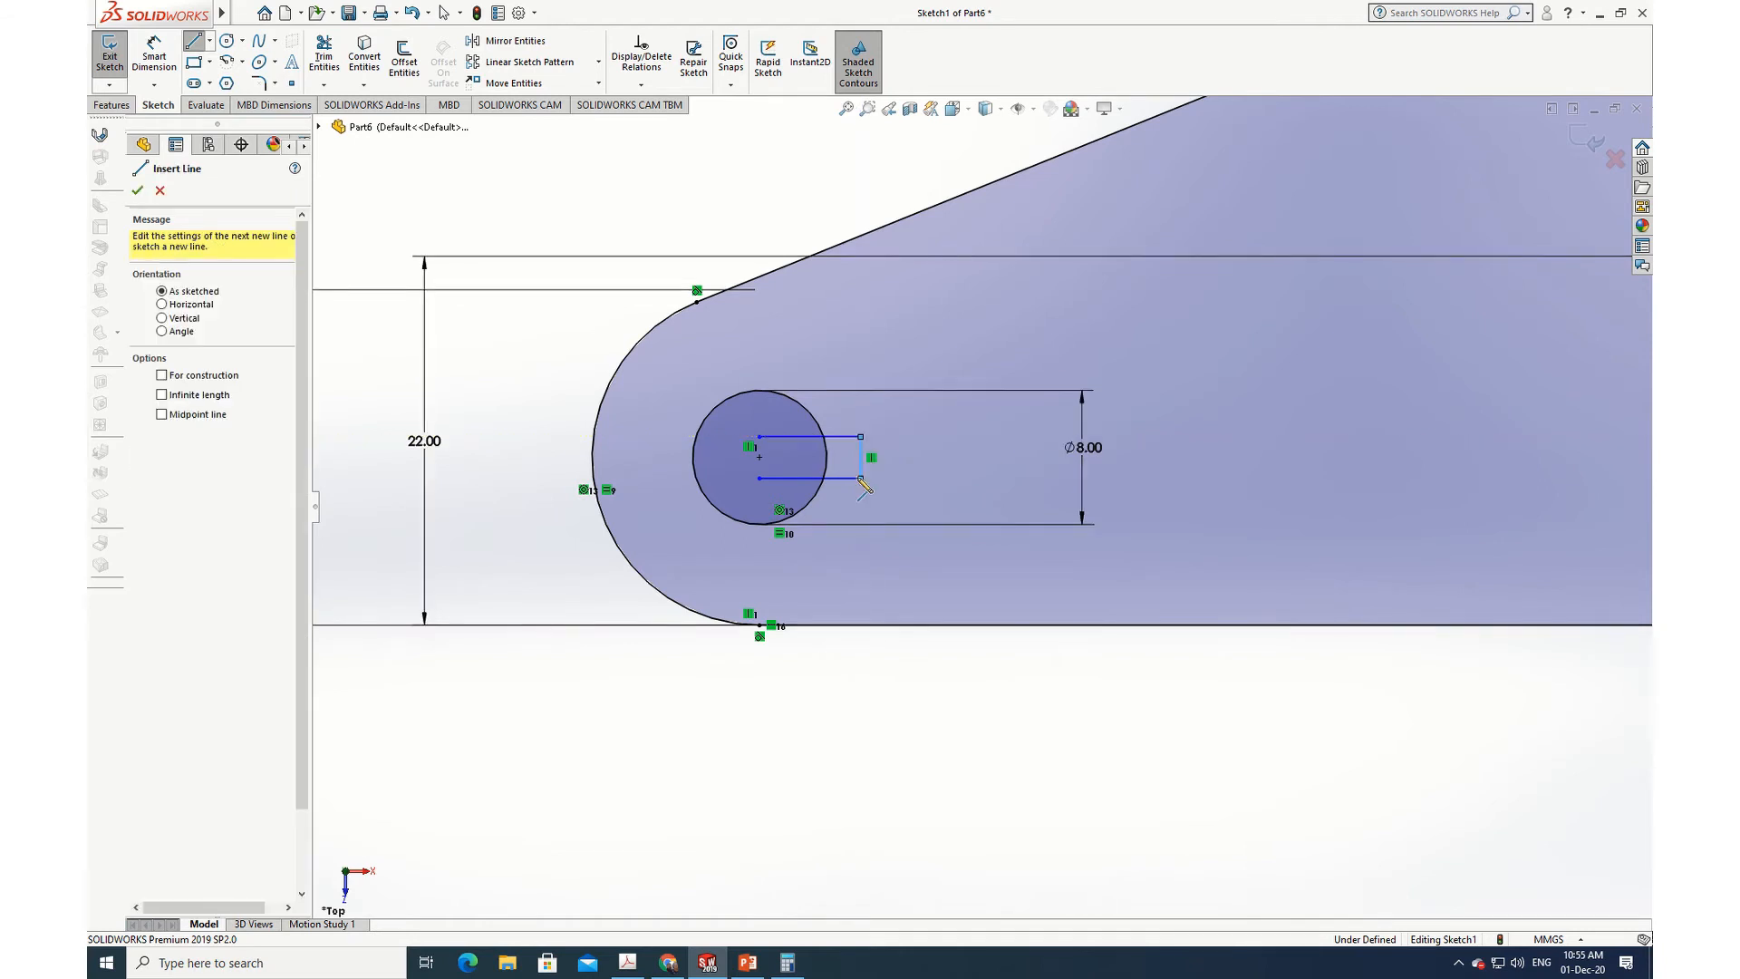
{"action": "key", "text": "Escape"}
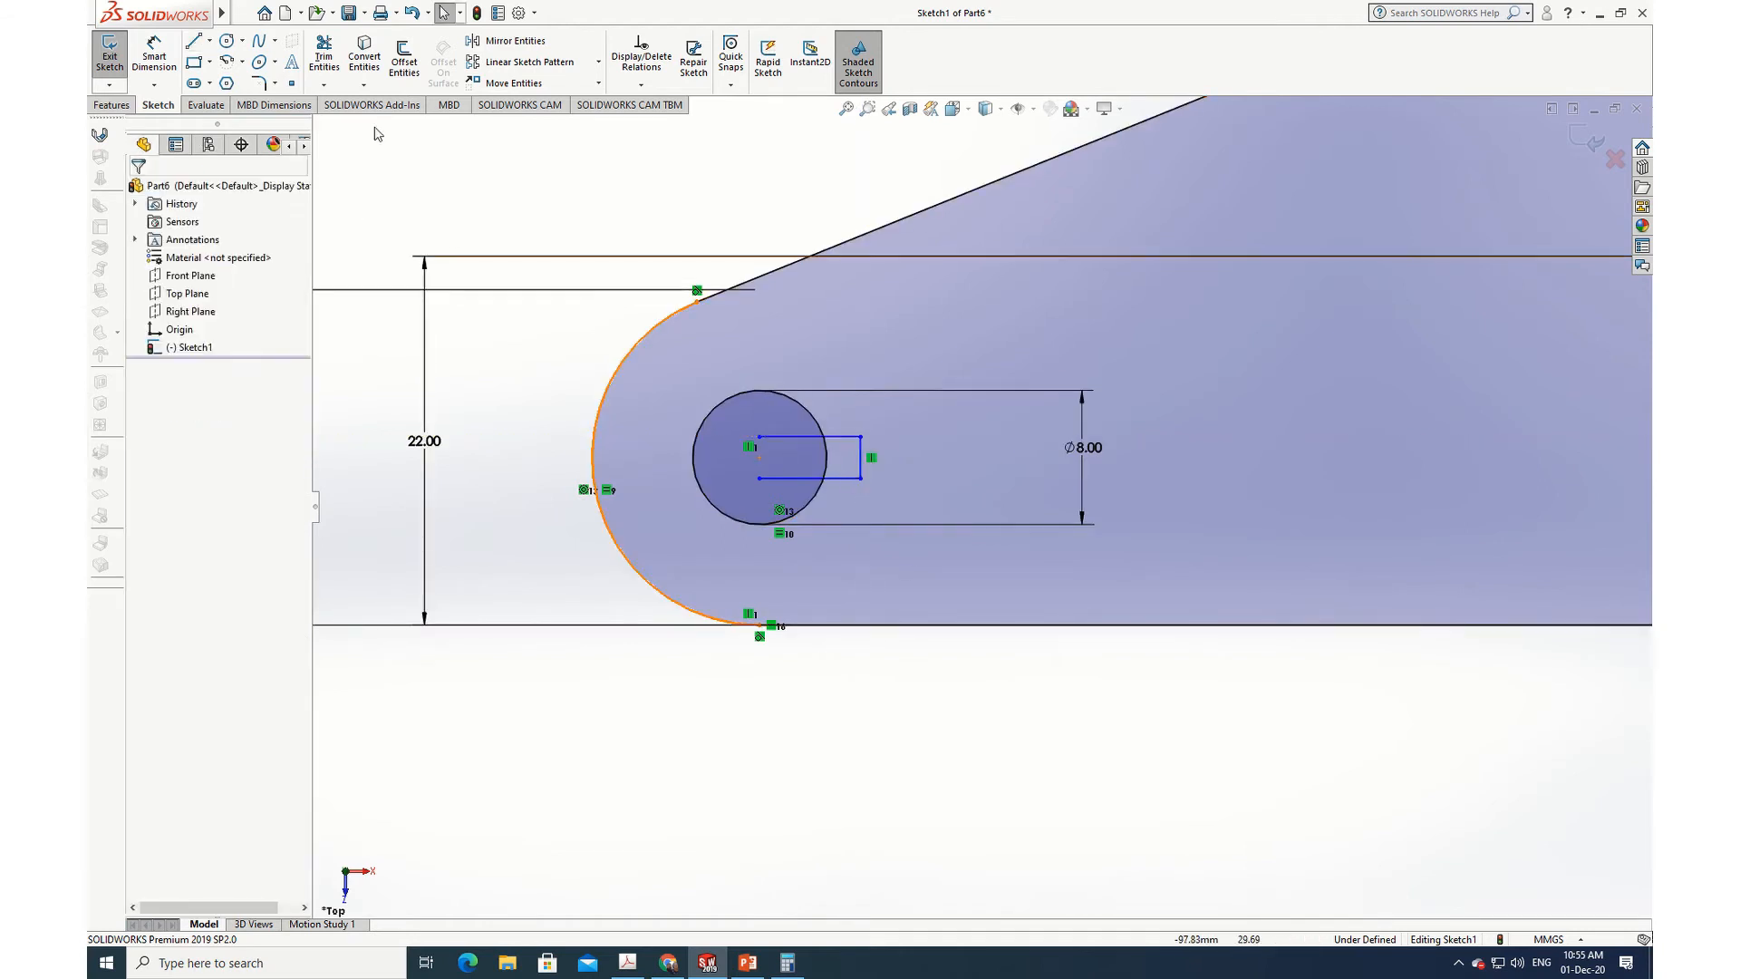
Step: Trim the left hole's arc across the notch and both notch line segments inside the hole to leave one continuous outline
{"action": "left_click", "coordinate": [324, 56]}
{"action": "left_click", "coordinate": [826, 460]}
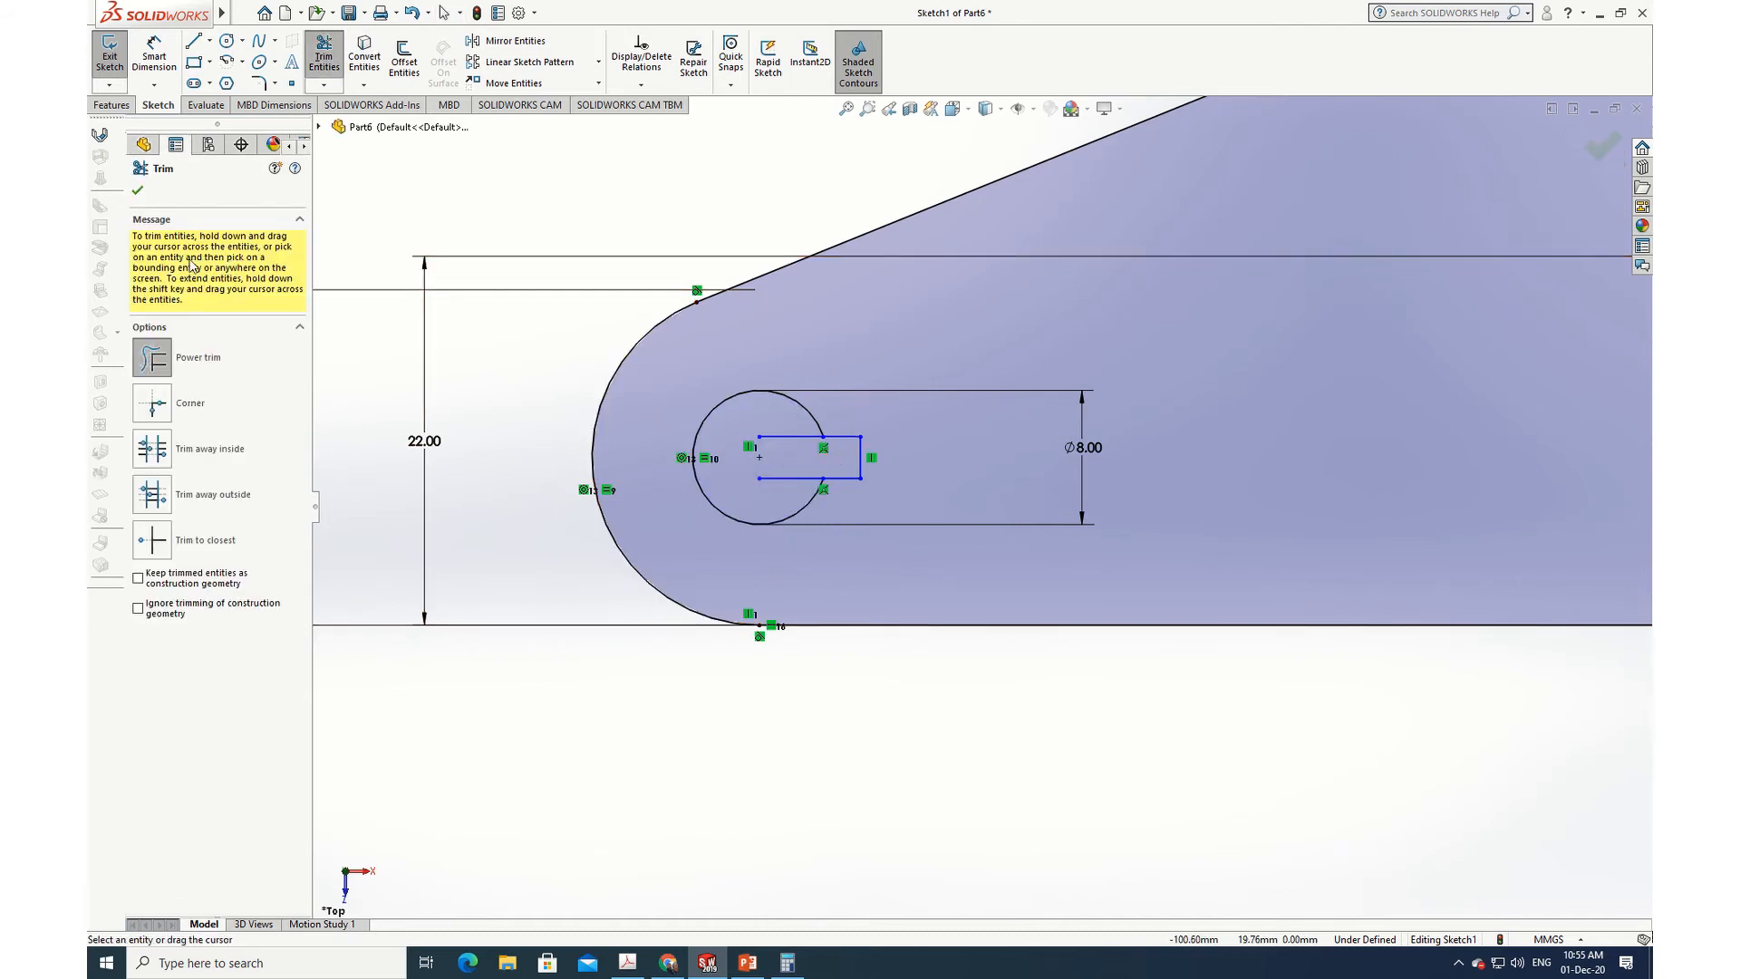
{"action": "left_click", "coordinate": [139, 191]}
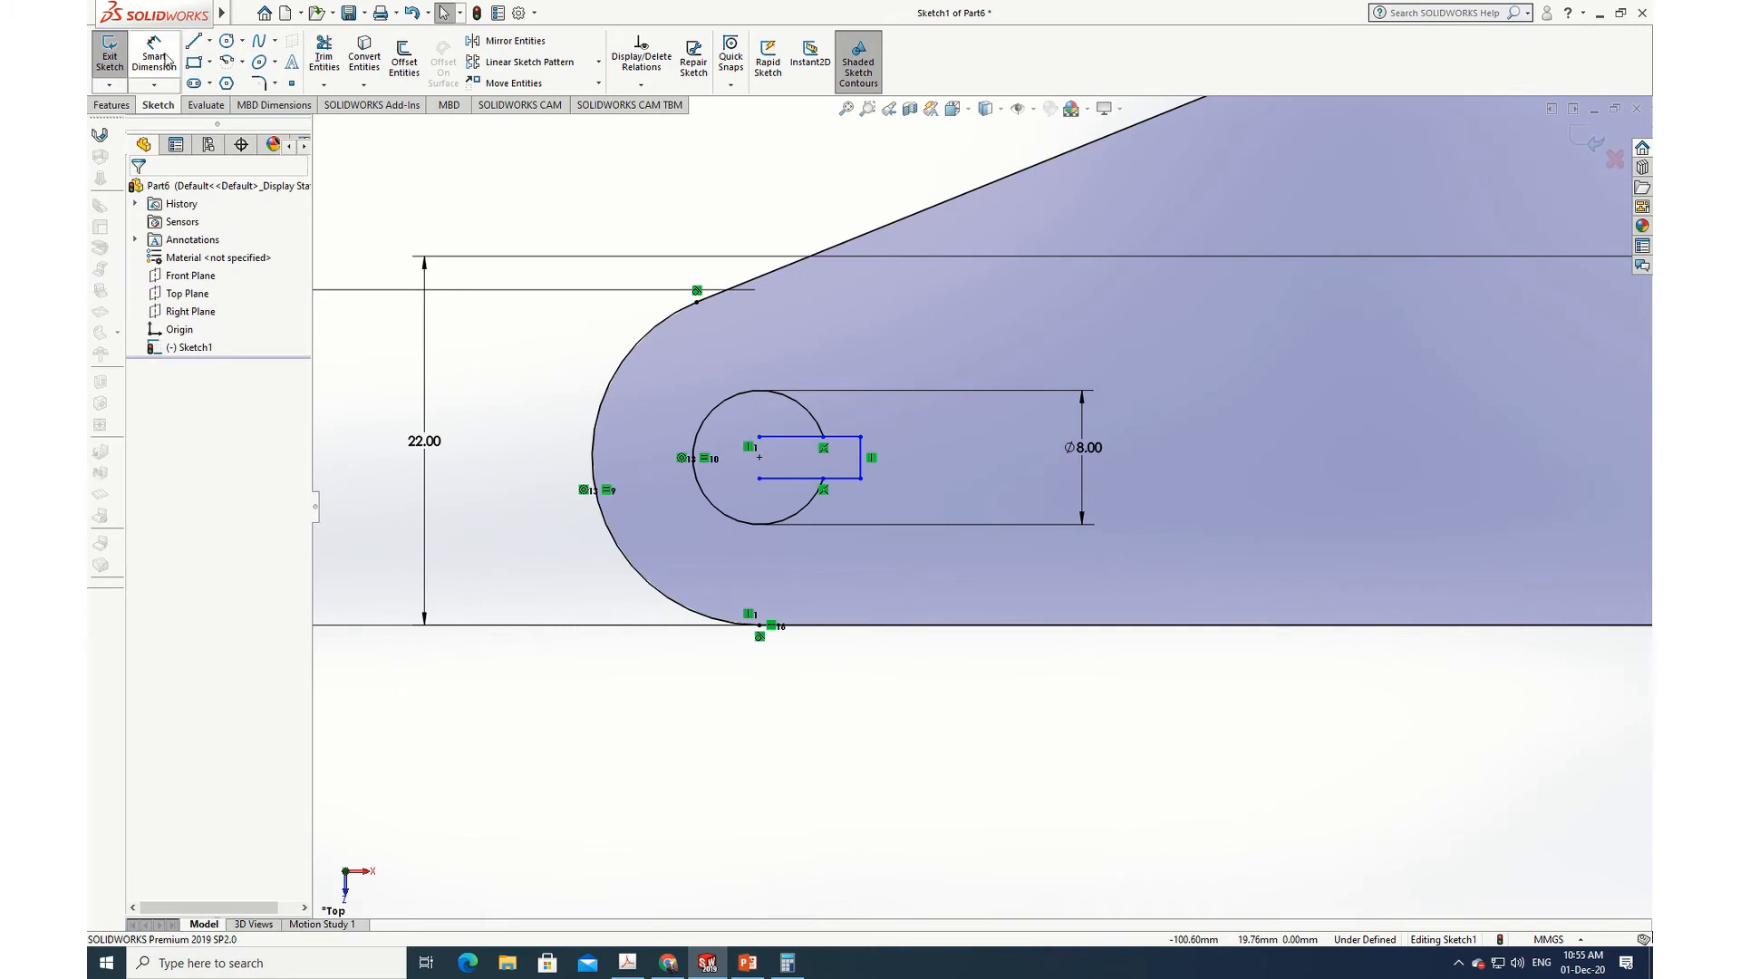
{"action": "left_click", "coordinate": [324, 56]}
{"action": "left_click_drag", "start_coordinate": [772, 446], "coordinate": [771, 430]}
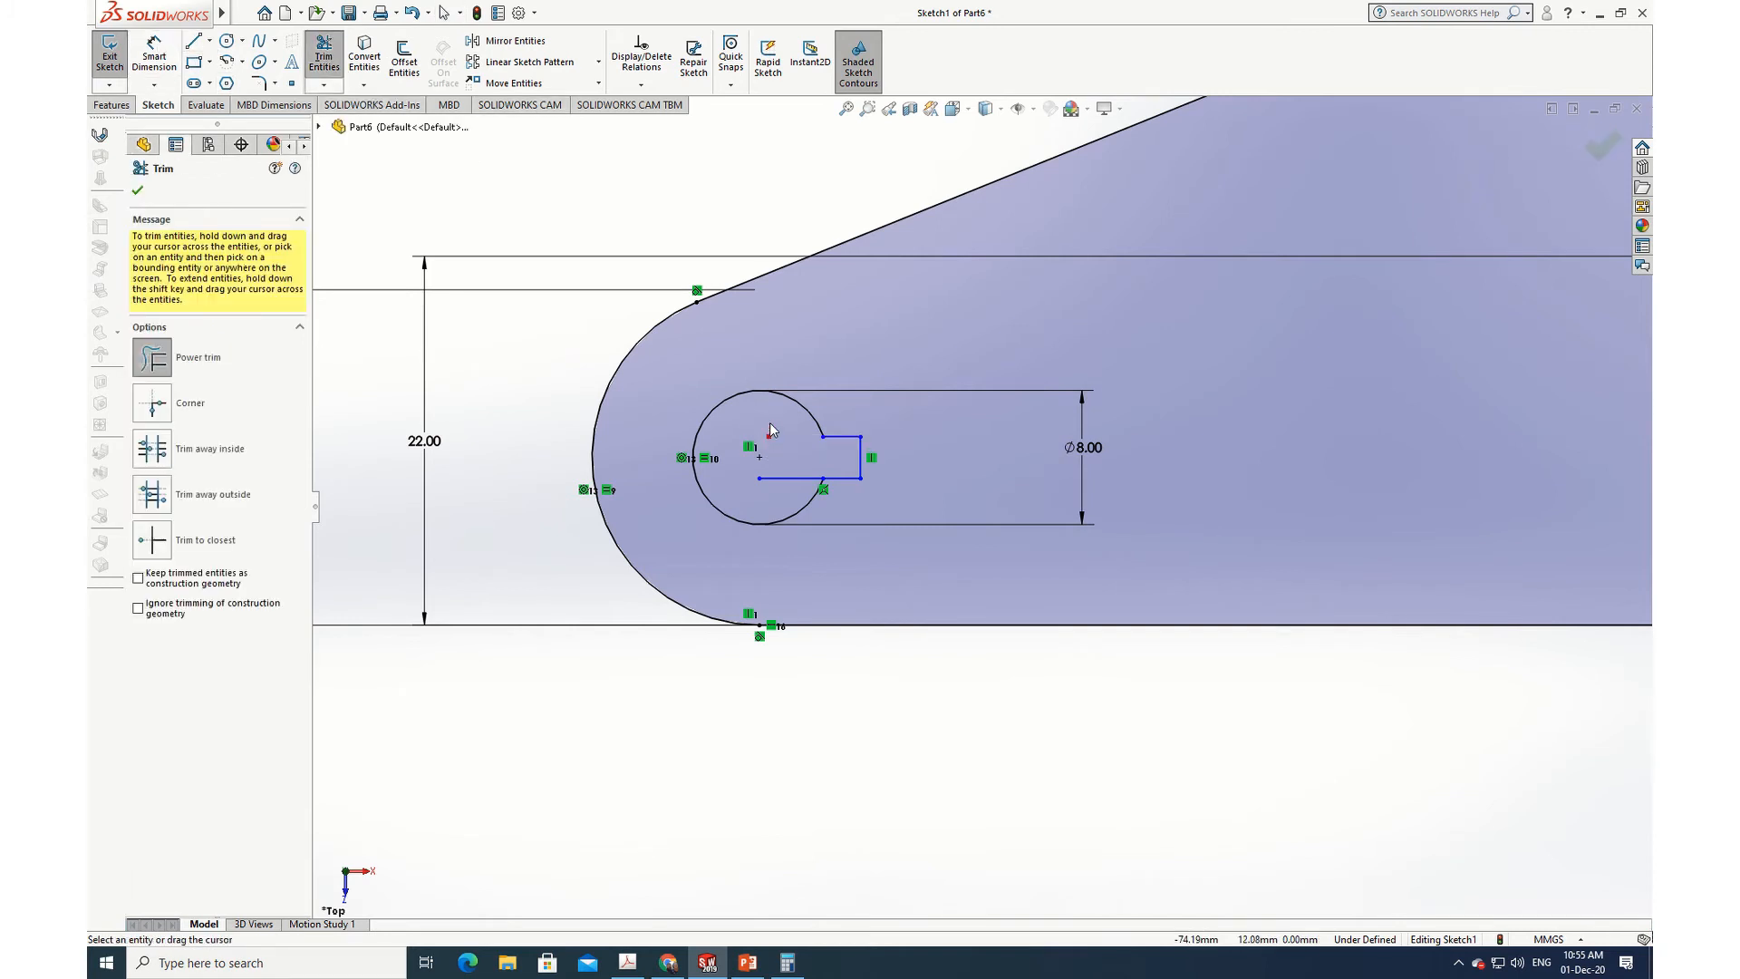
{"action": "left_click_drag", "start_coordinate": [788, 507], "coordinate": [789, 470]}
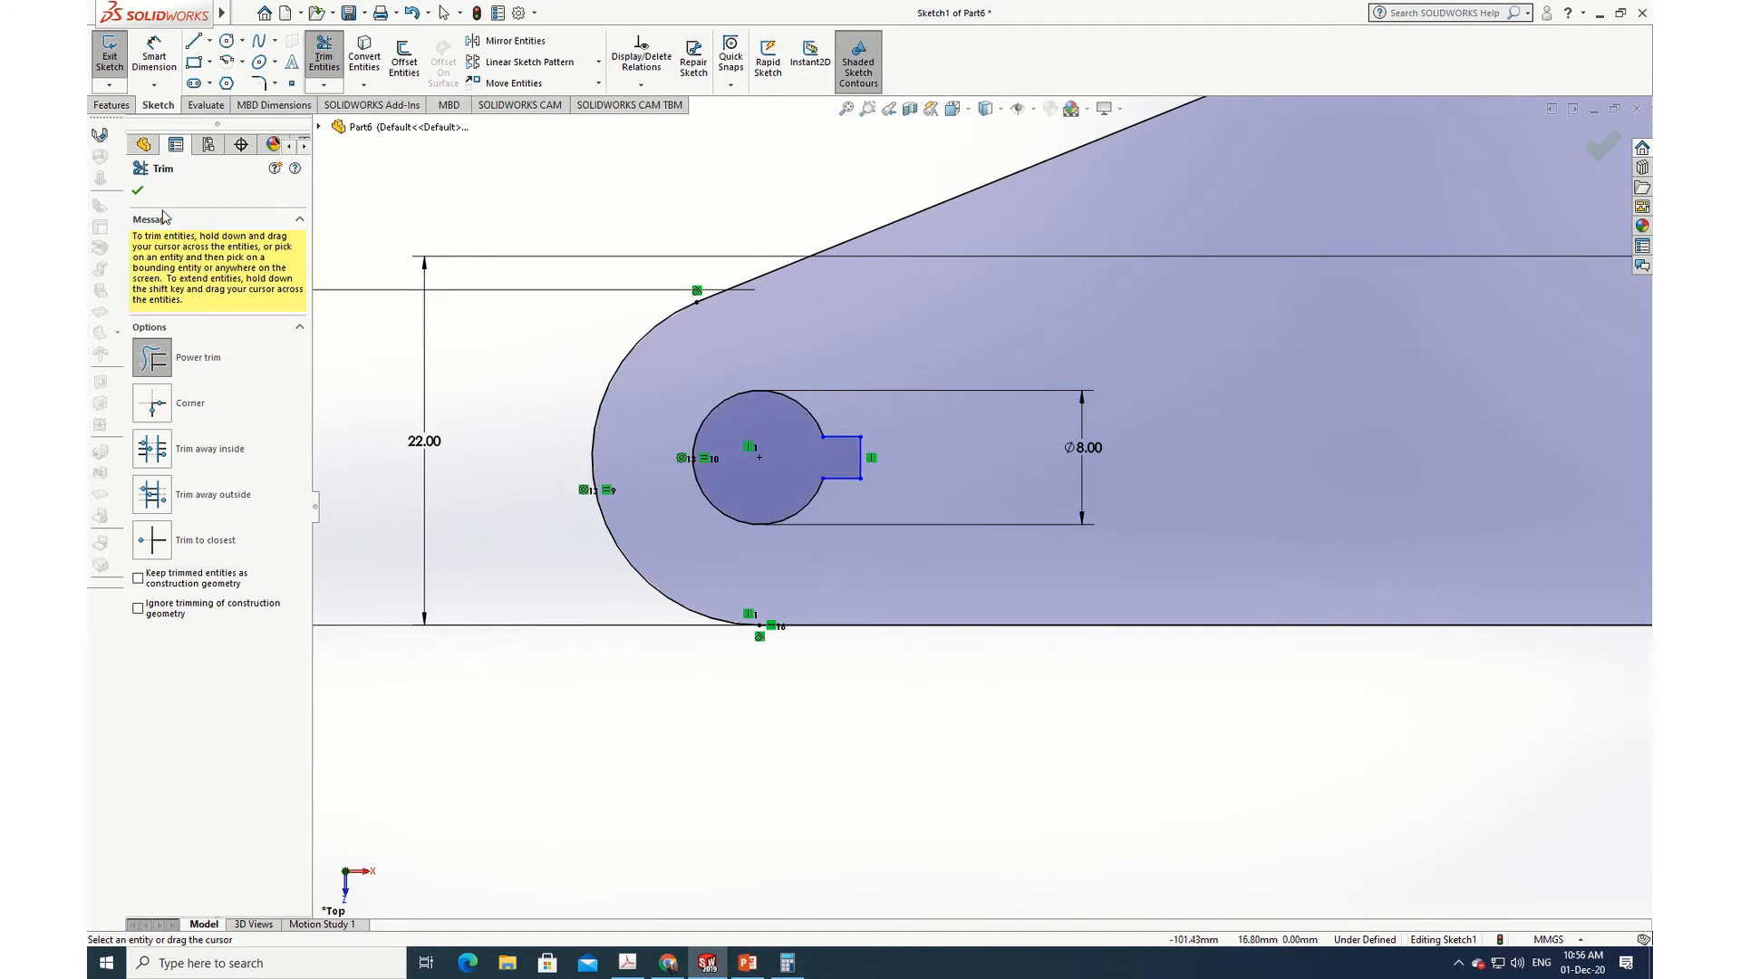
{"action": "left_click", "coordinate": [138, 190]}
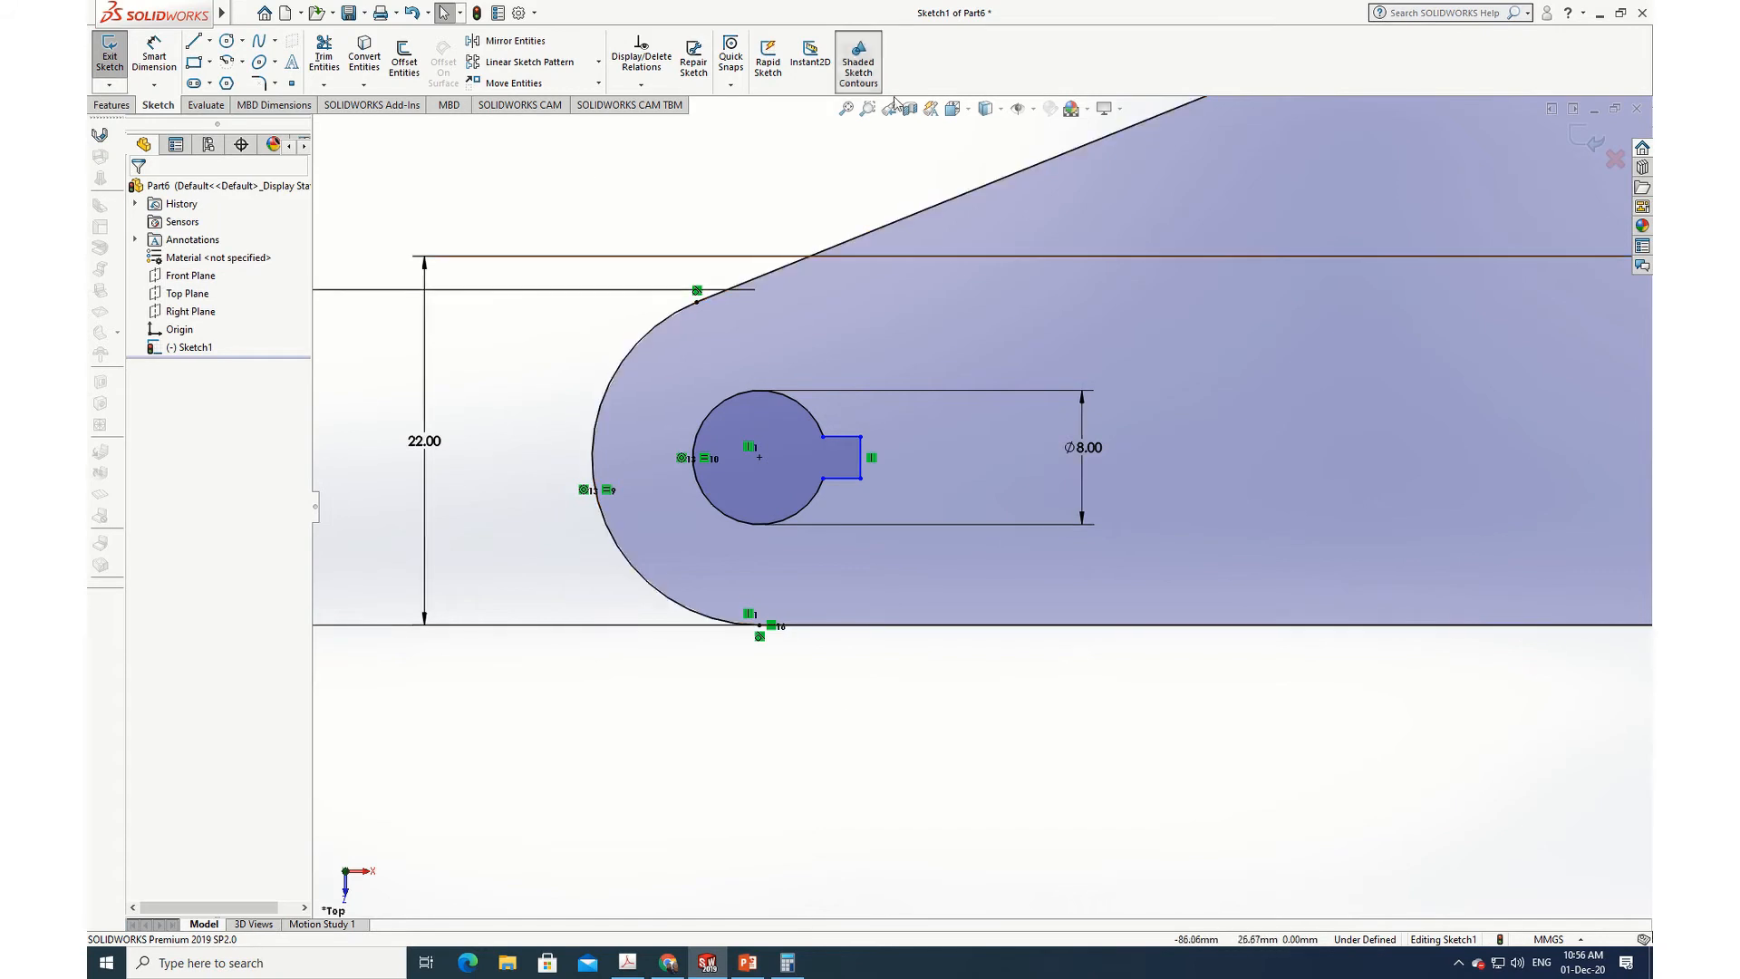
Step: Run Fully Define Sketch on all entities in the bracket profile, calculating both relations and dimensions
{"action": "key", "text": "space"}
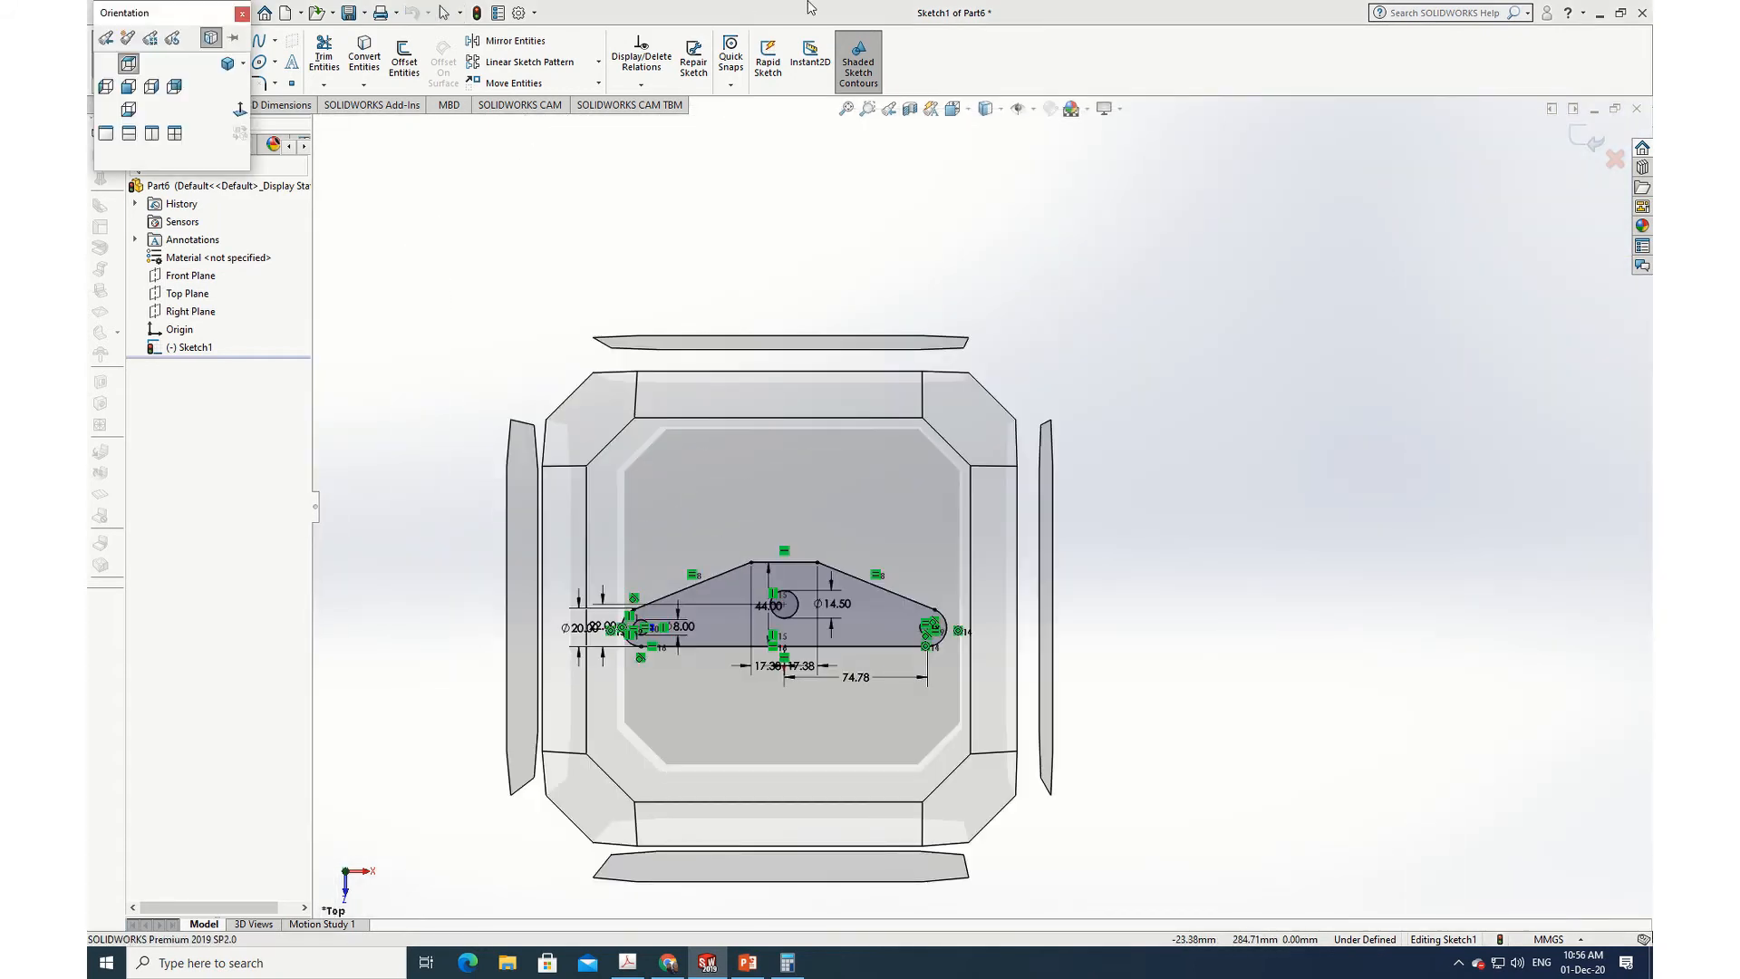
{"action": "mouse_move", "coordinate": [848, 610]}
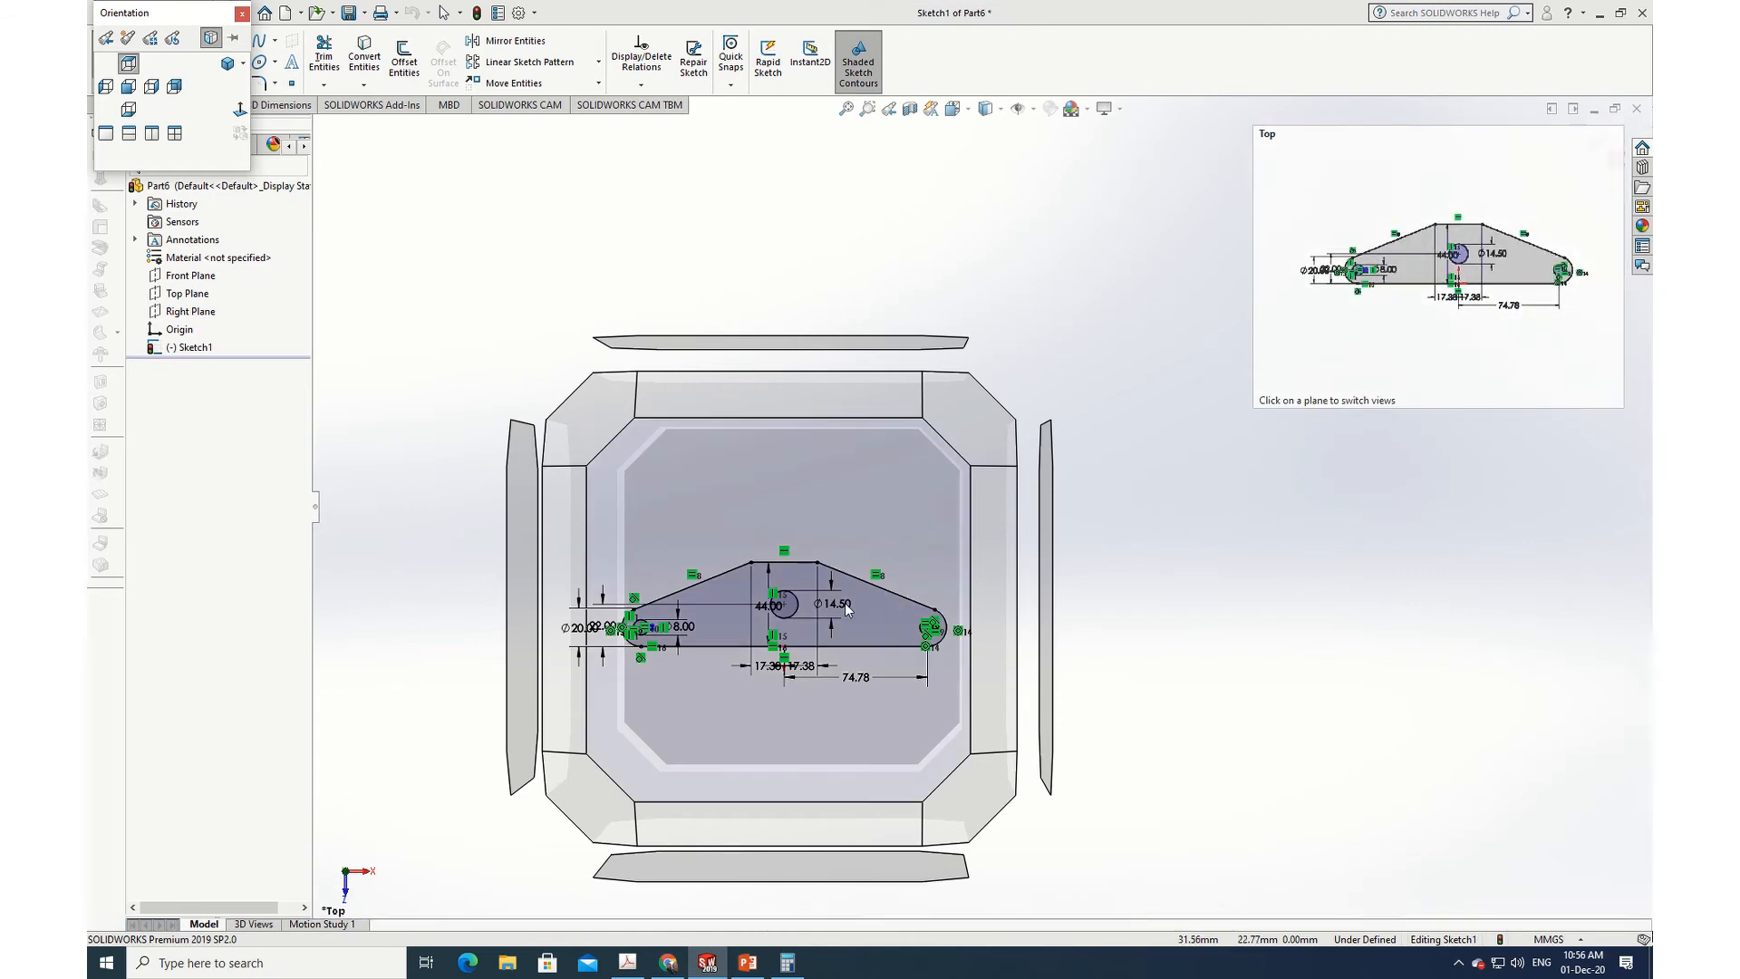
{"action": "scroll", "coordinate": [815, 504], "scroll_direction": "up", "scroll_amount": 7}
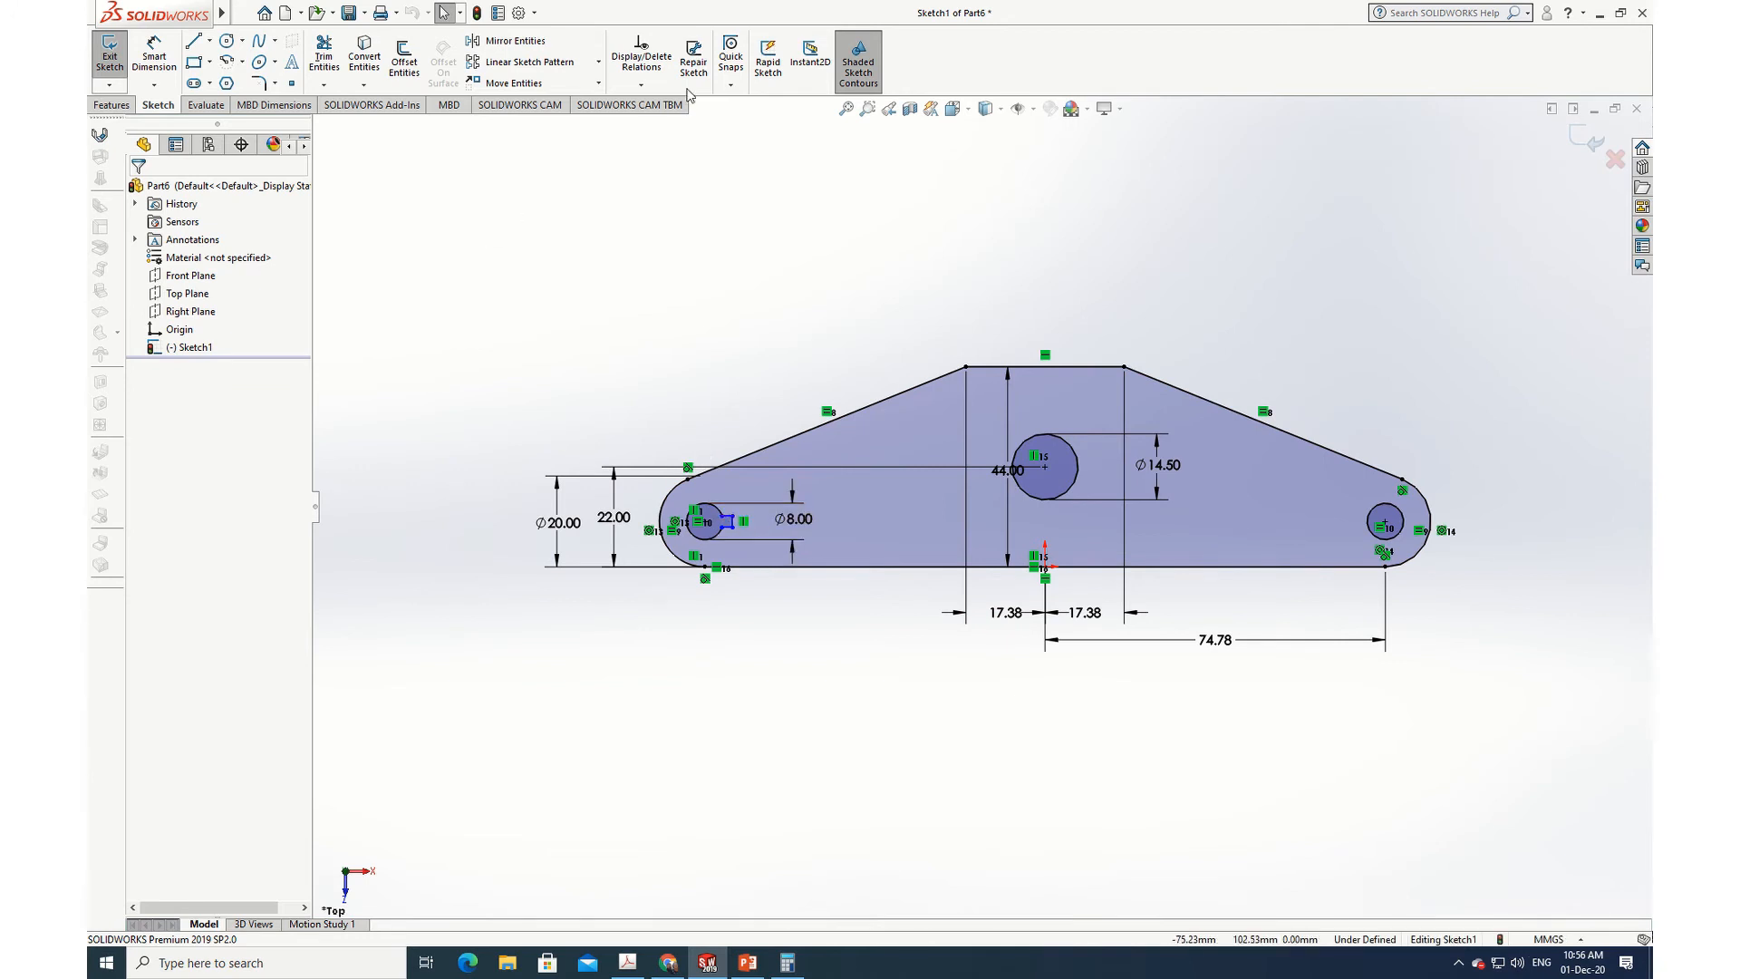
{"action": "left_click", "coordinate": [641, 85]}
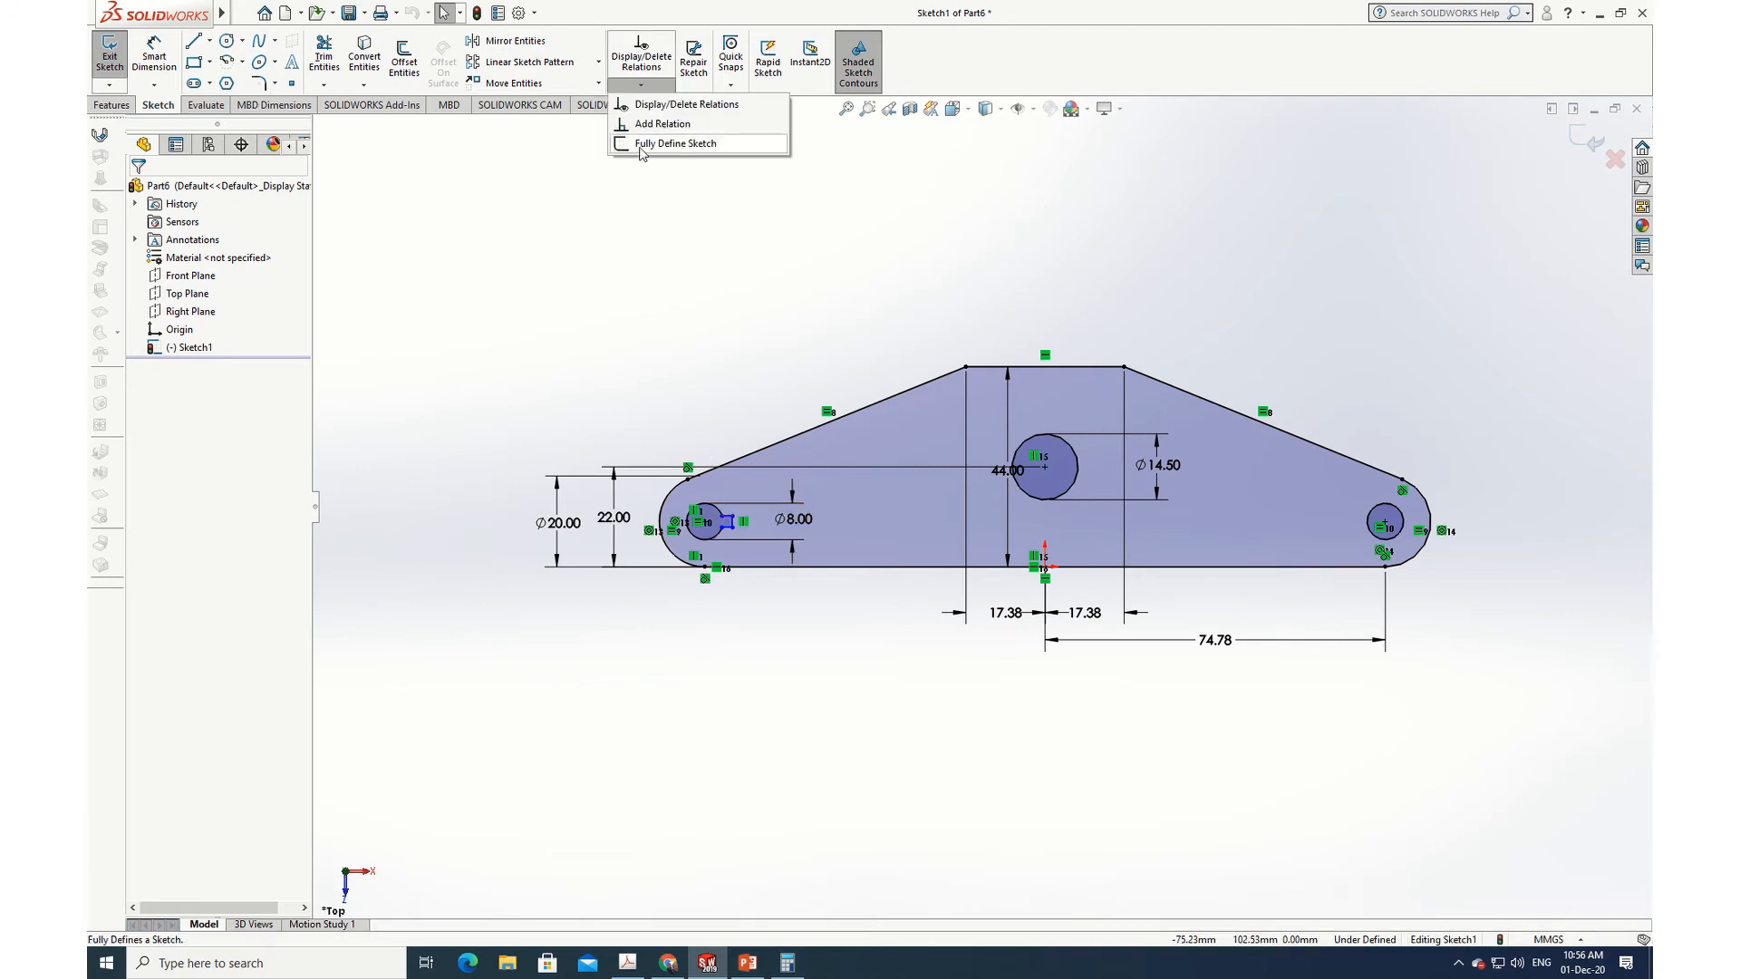
{"action": "left_click", "coordinate": [676, 143]}
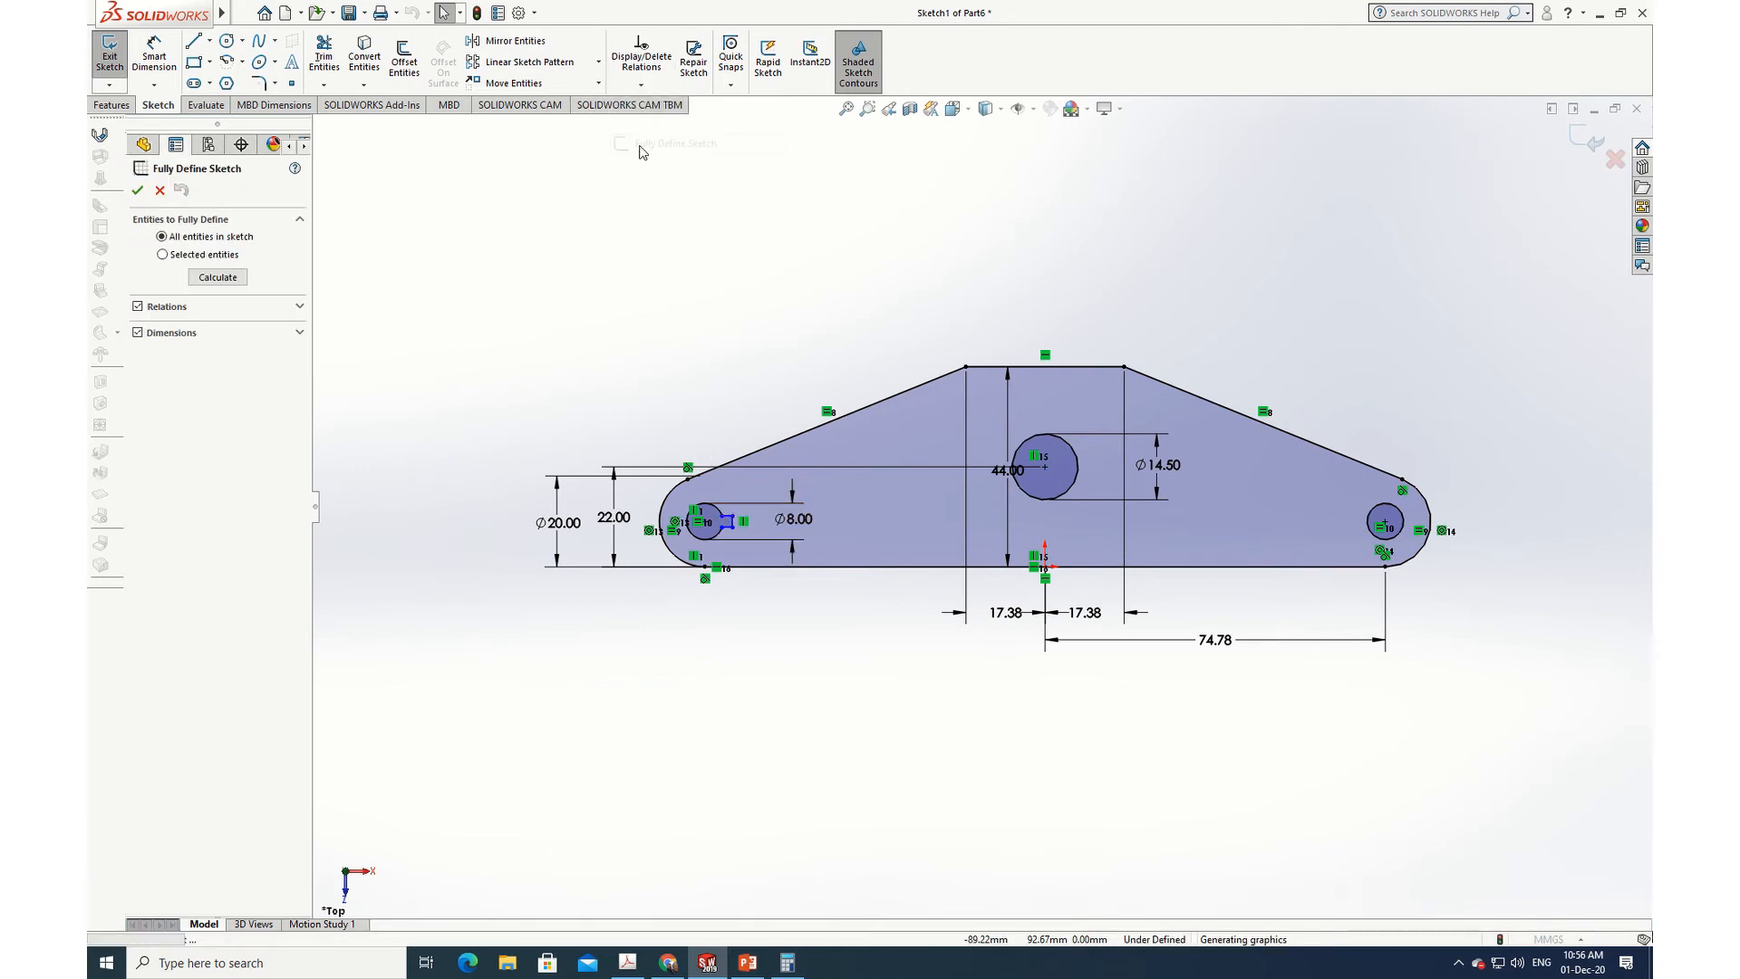
{"action": "left_click", "coordinate": [218, 278]}
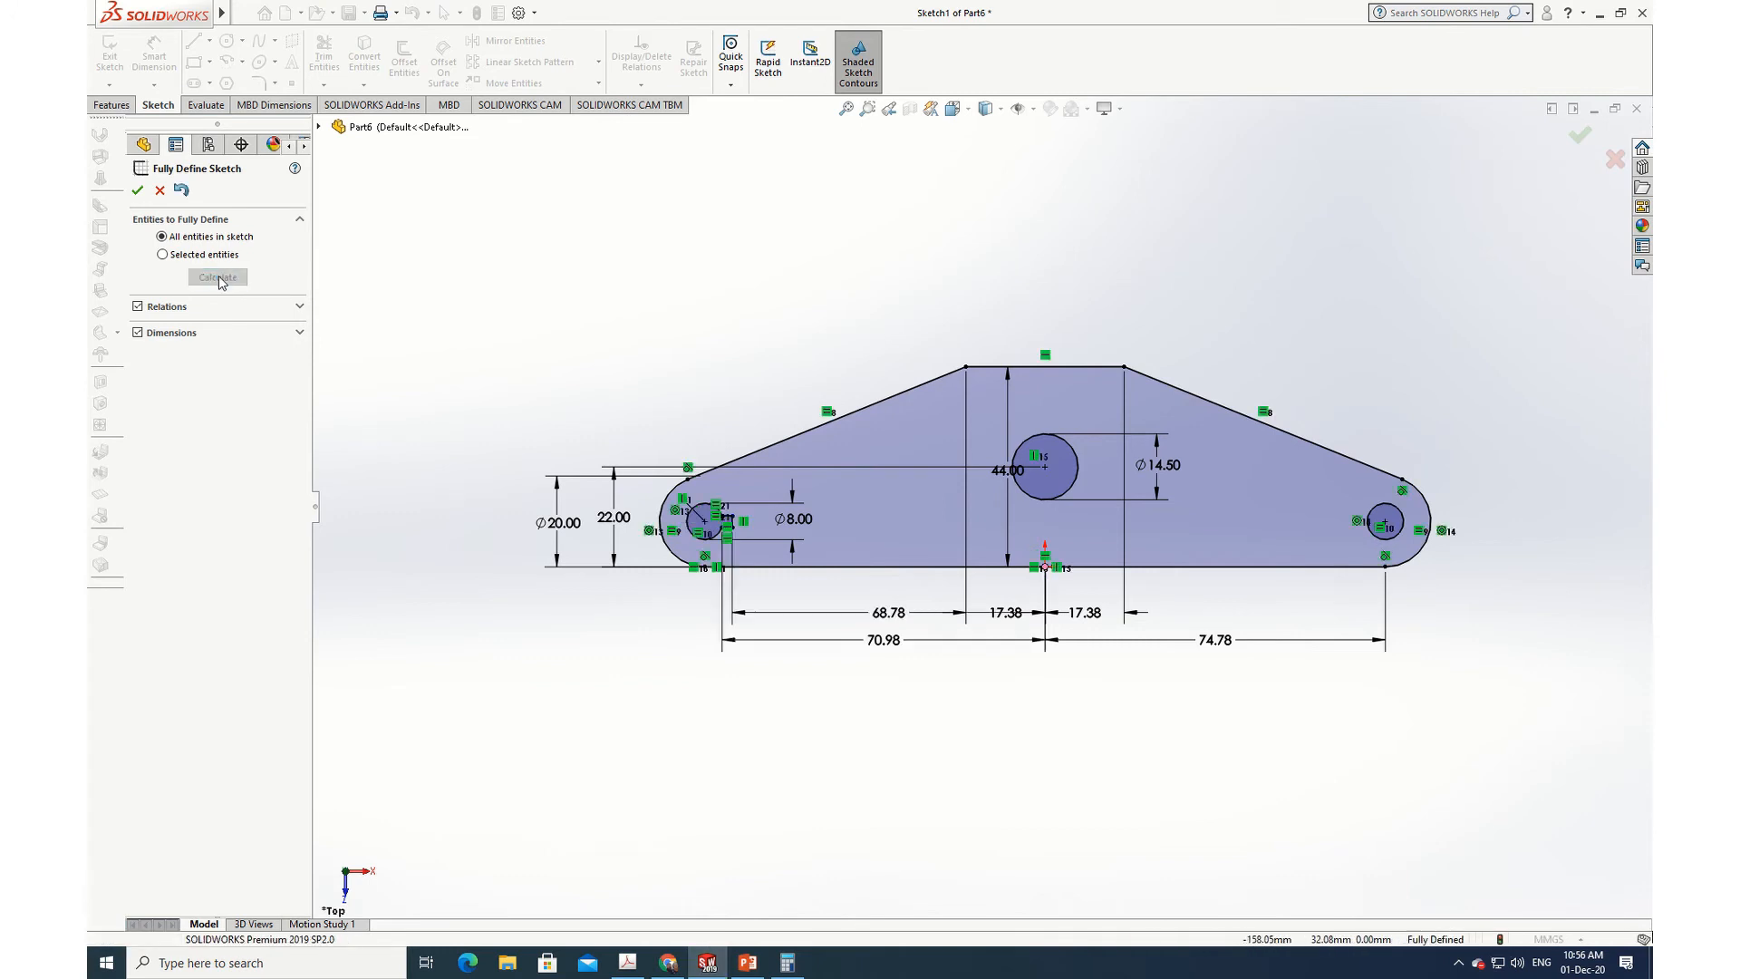
{"action": "left_click", "coordinate": [137, 191]}
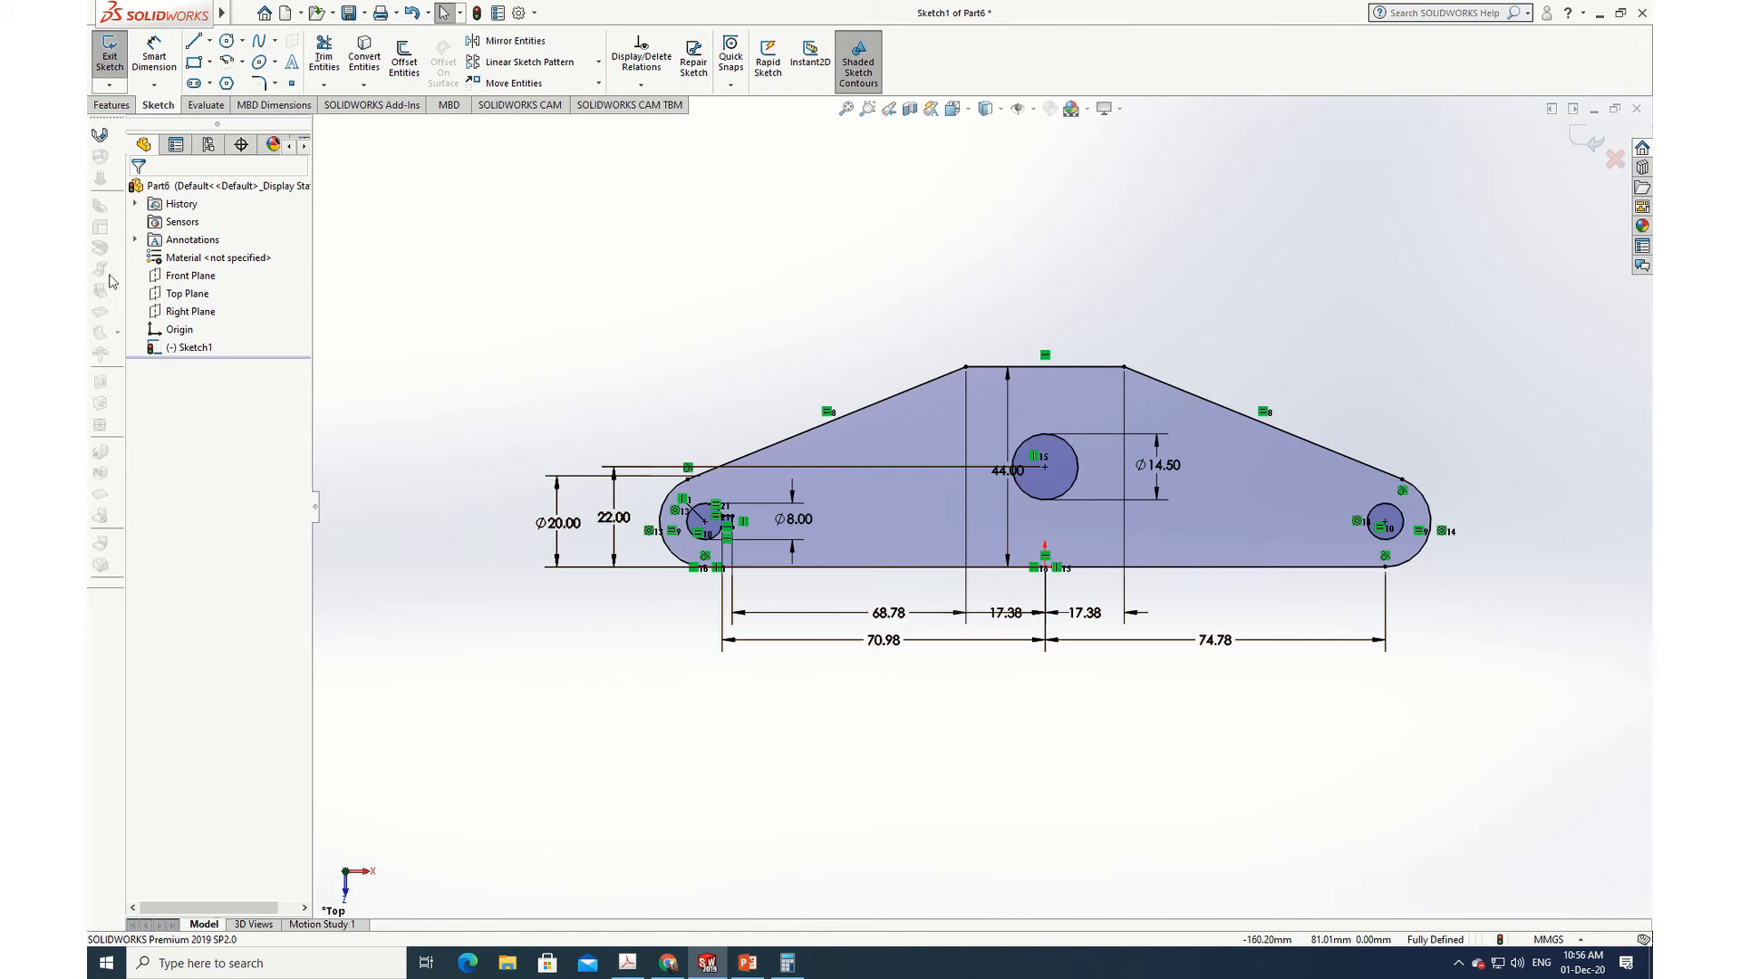
{"action": "left_click", "coordinate": [1418, 14]}
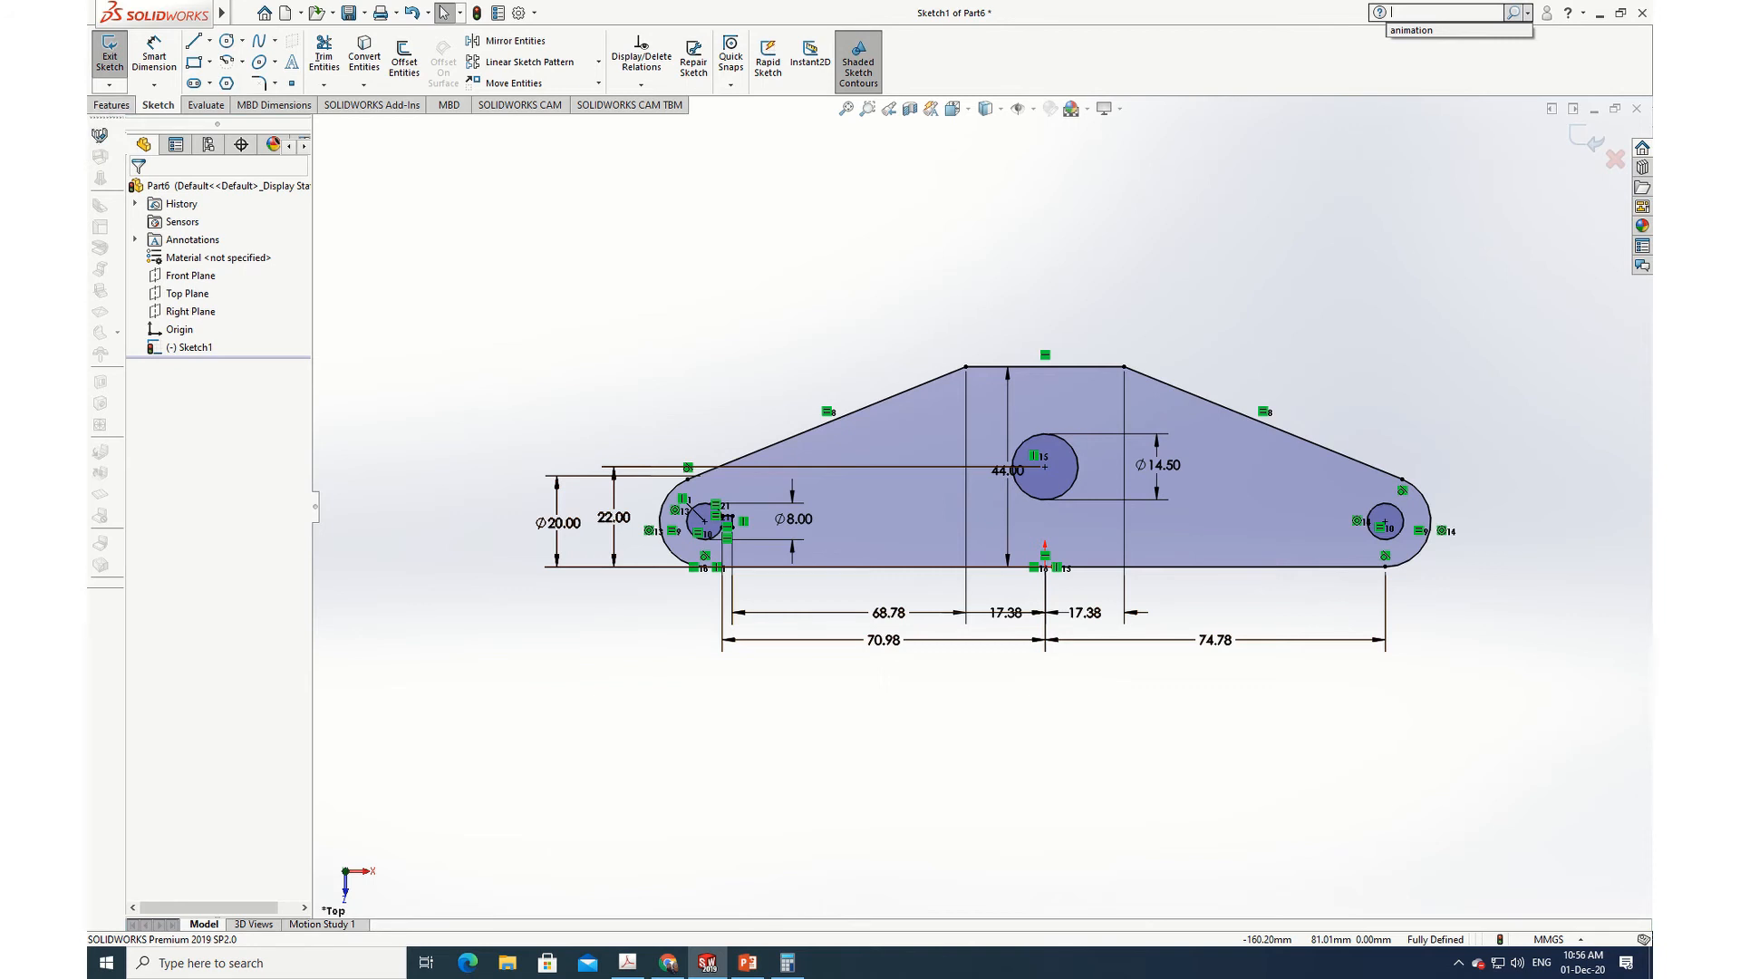
{"action": "key", "text": "Escape"}
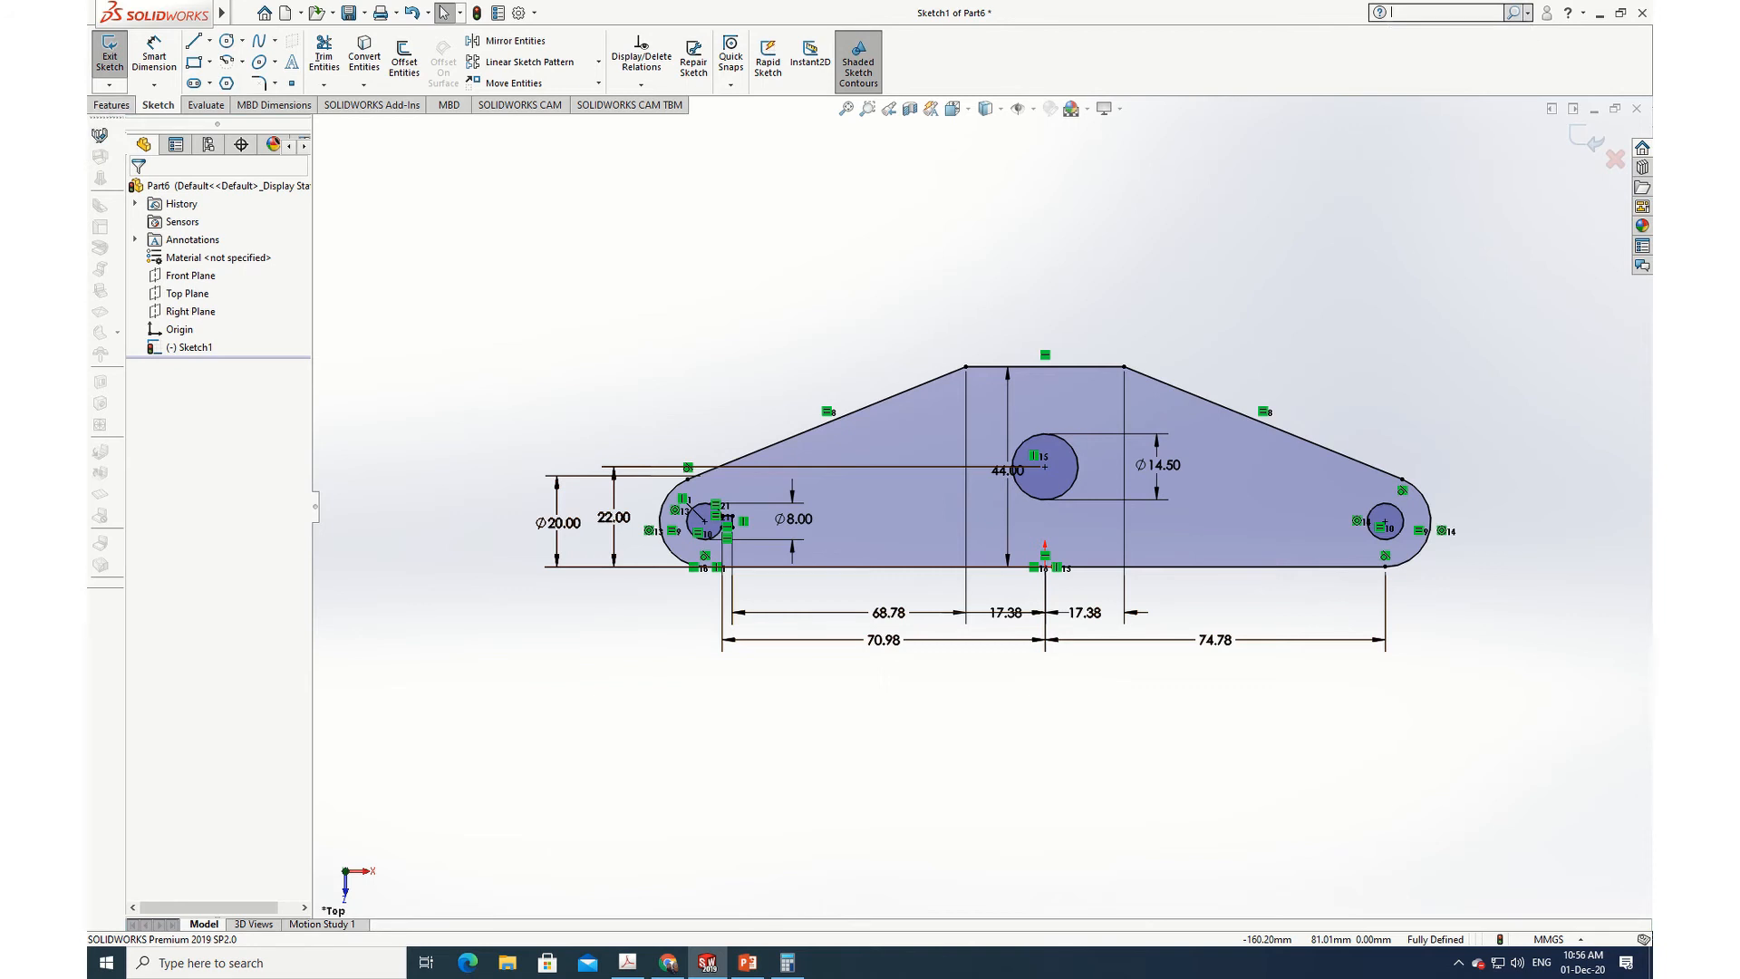
Step: Create a Base Flange from the bracket profile with a thickness of 2.38 mm and a K-Factor of 0.4
{"action": "left_click", "coordinate": [100, 136]}
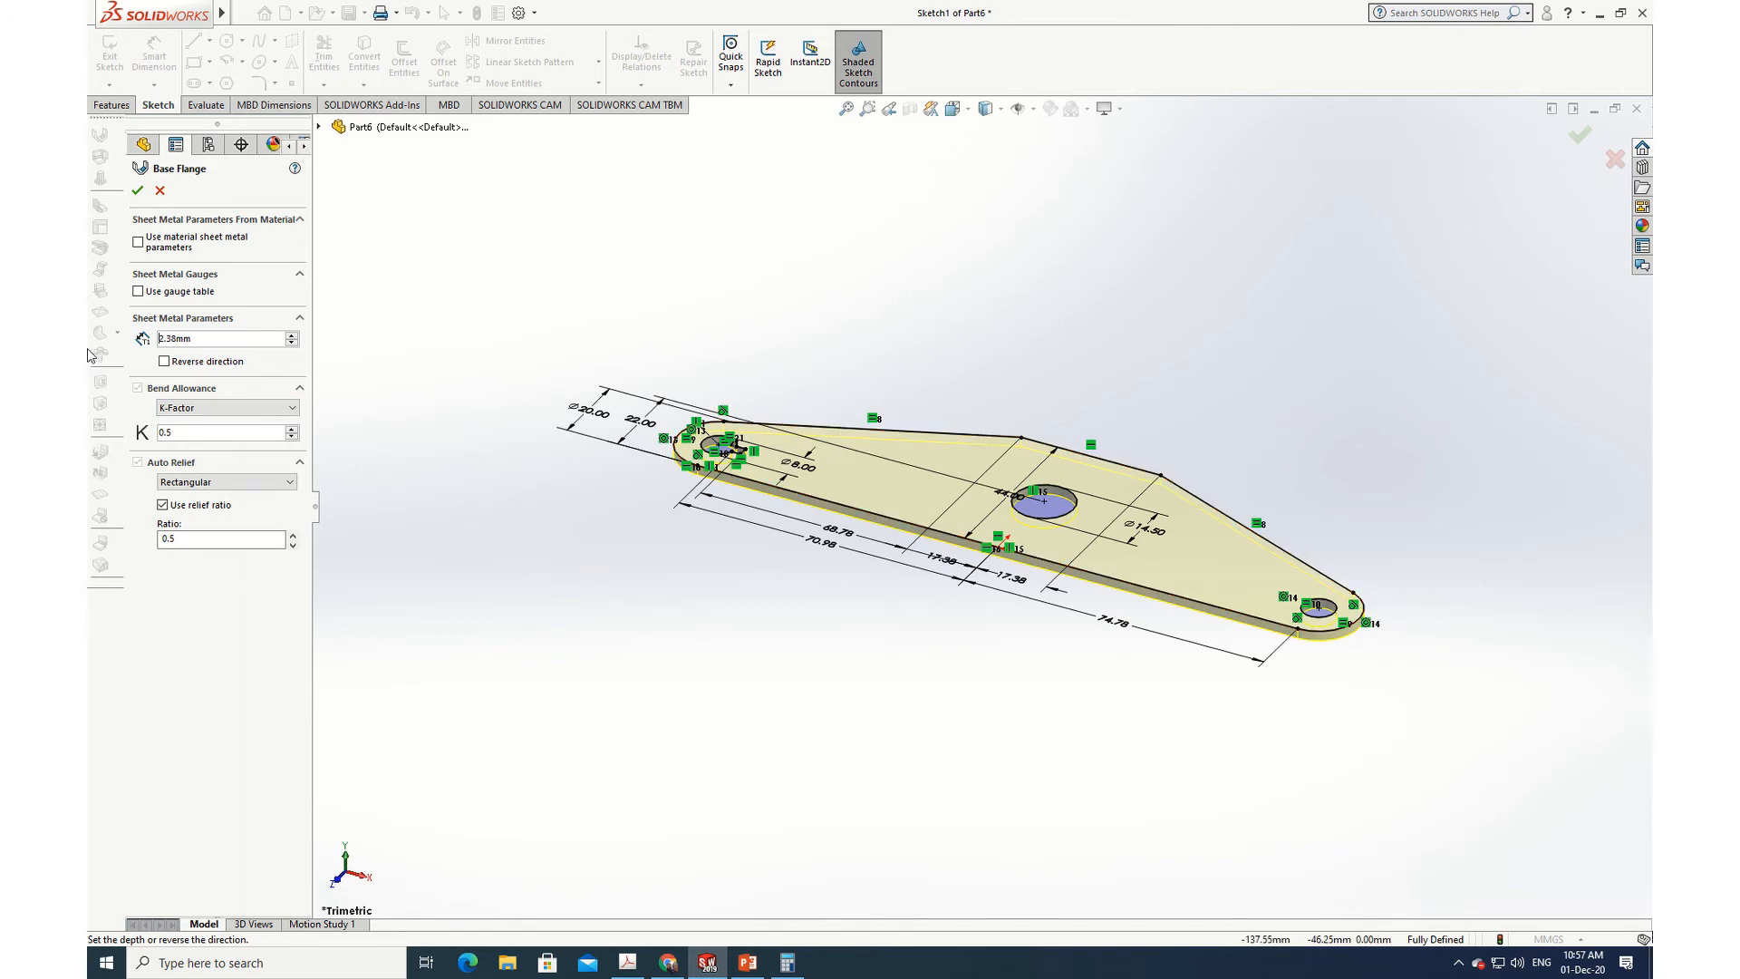
{"action": "double_click", "coordinate": [211, 340]}
{"action": "type", "text": "2.38"}
{"action": "left_click", "coordinate": [164, 362]}
{"action": "double_click", "coordinate": [166, 436]}
{"action": "type", "text": "0.4"}
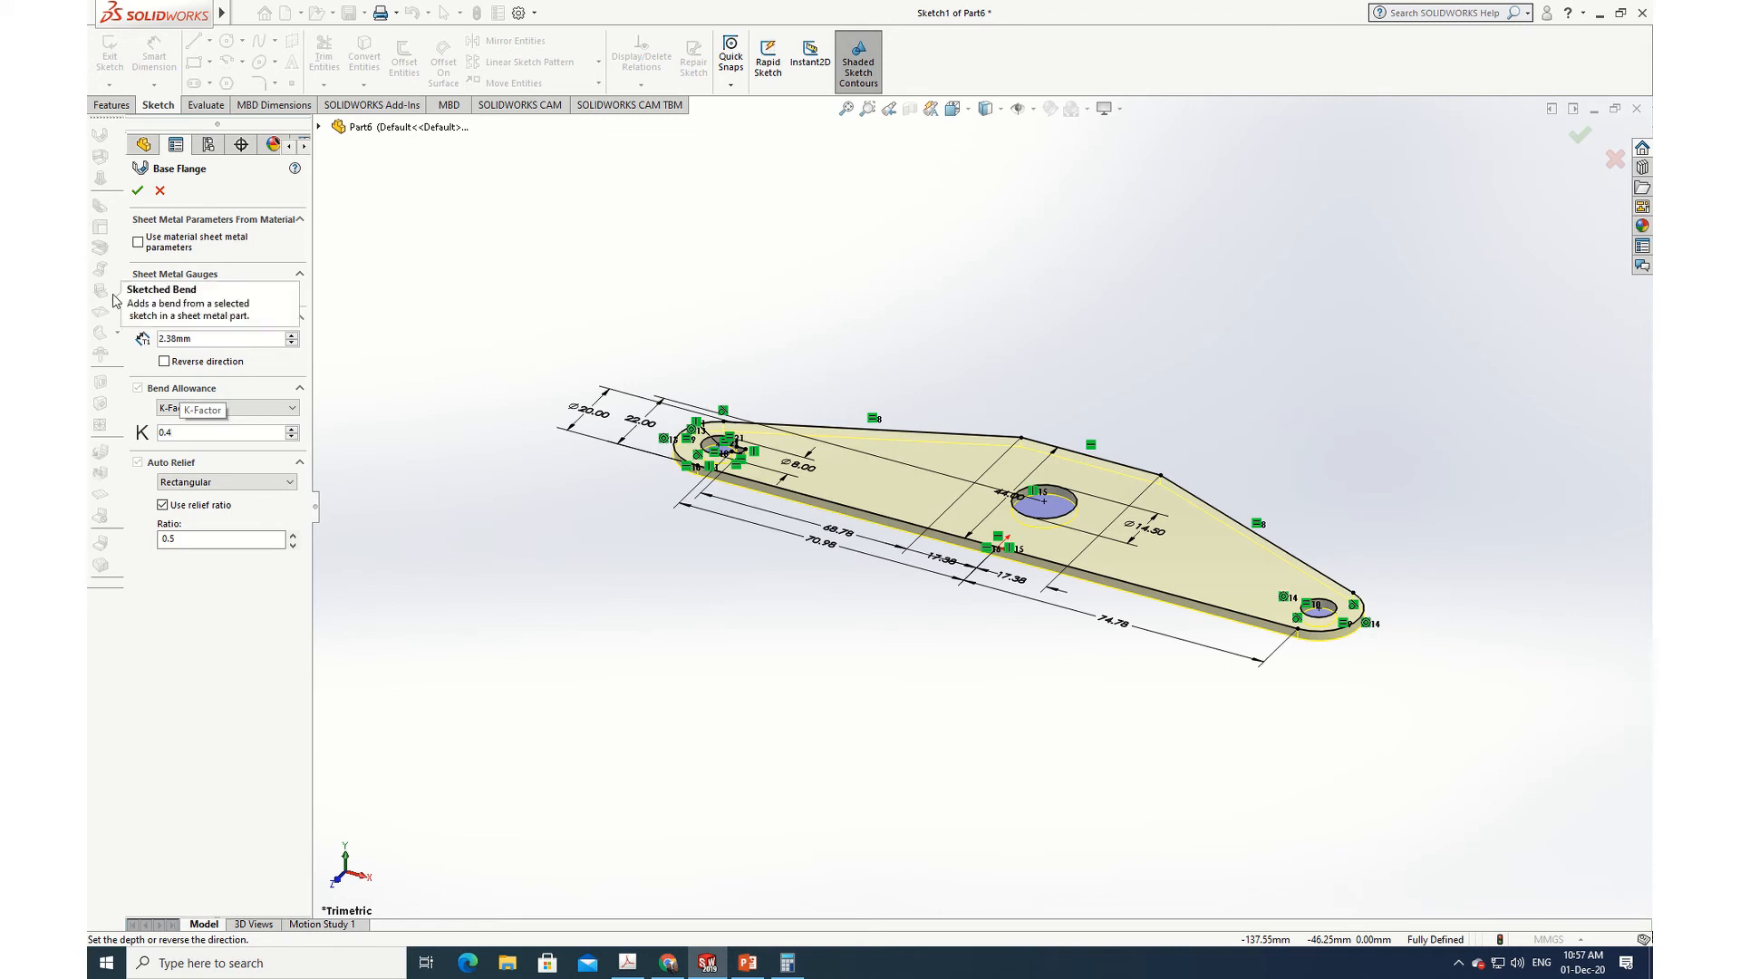
{"action": "left_click", "coordinate": [139, 195]}
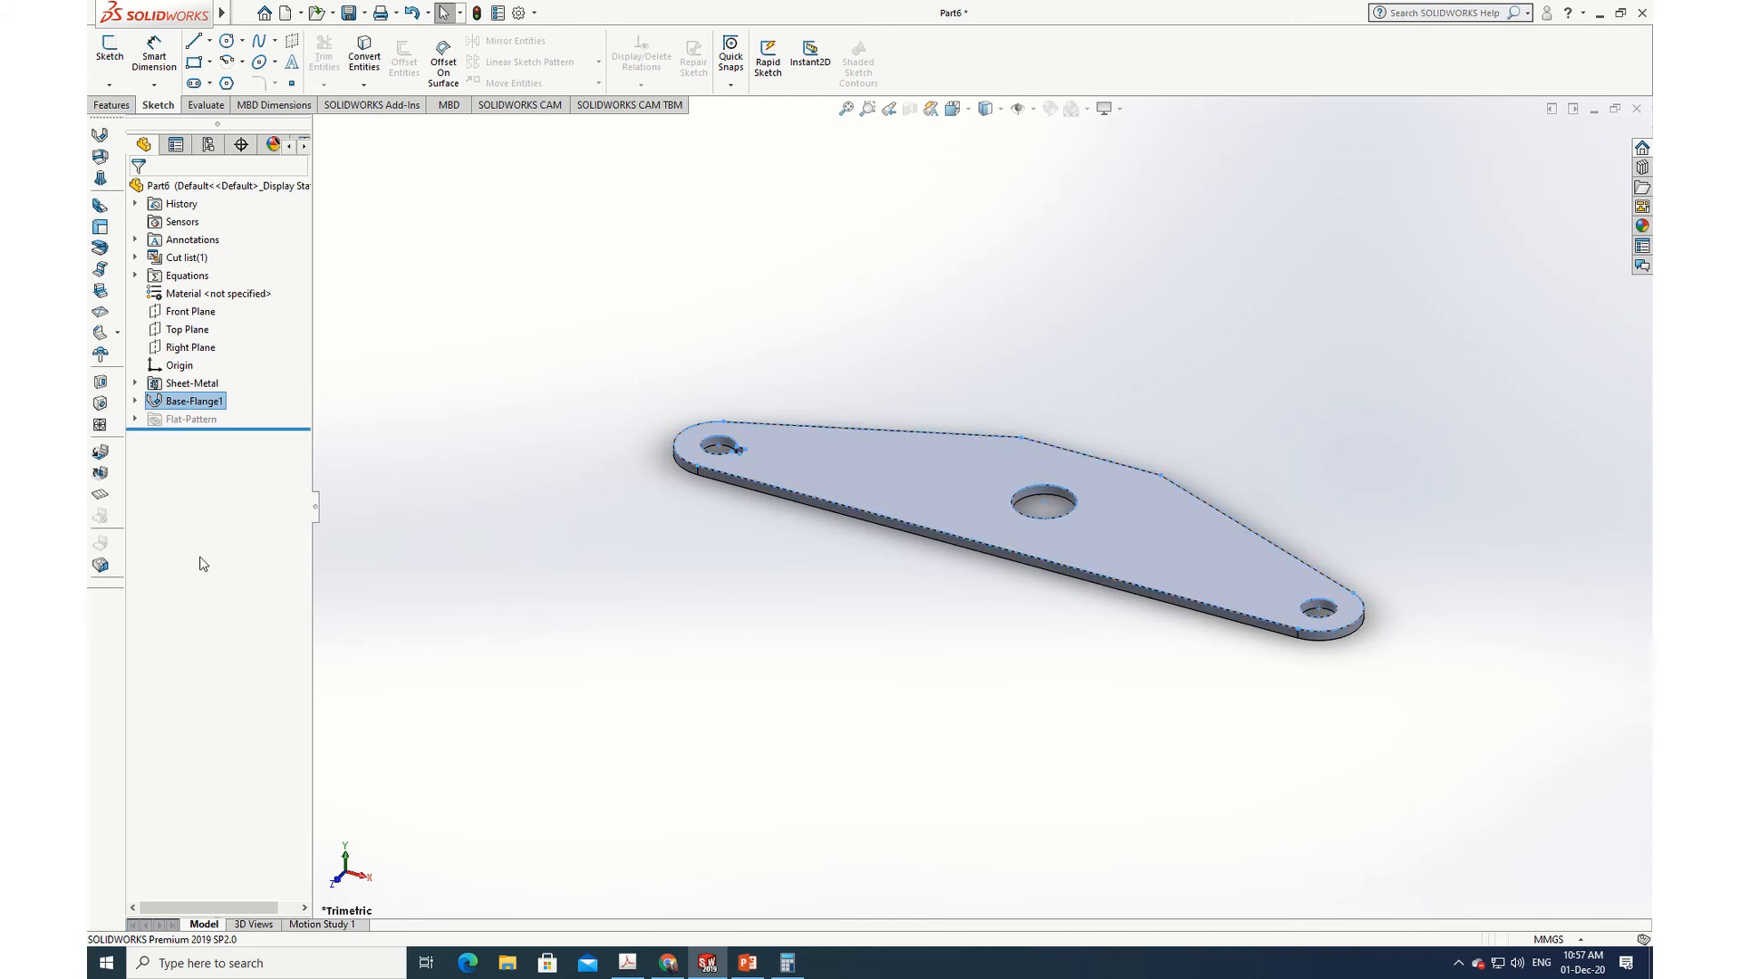
Step: Start a Sketched Bend on the plate's top face and sketch a 44 mm bend line from the right upper corner perpendicular to the long straight edge
{"action": "left_click", "coordinate": [101, 291]}
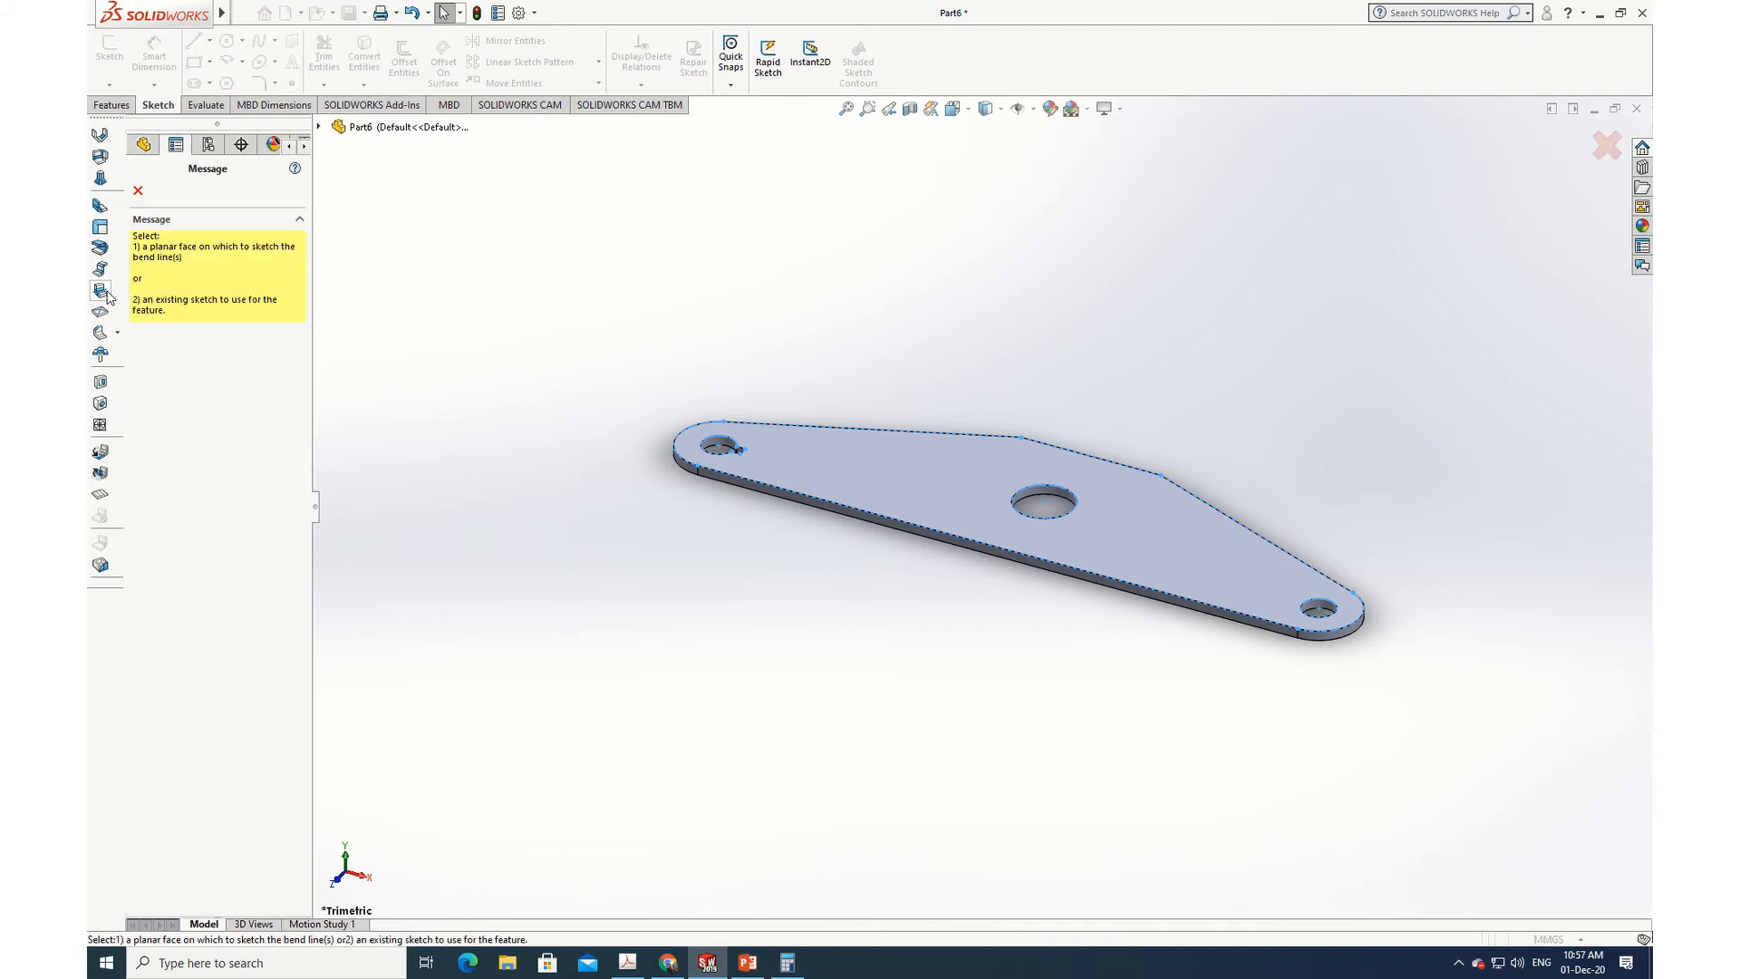
{"action": "left_click", "coordinate": [852, 483]}
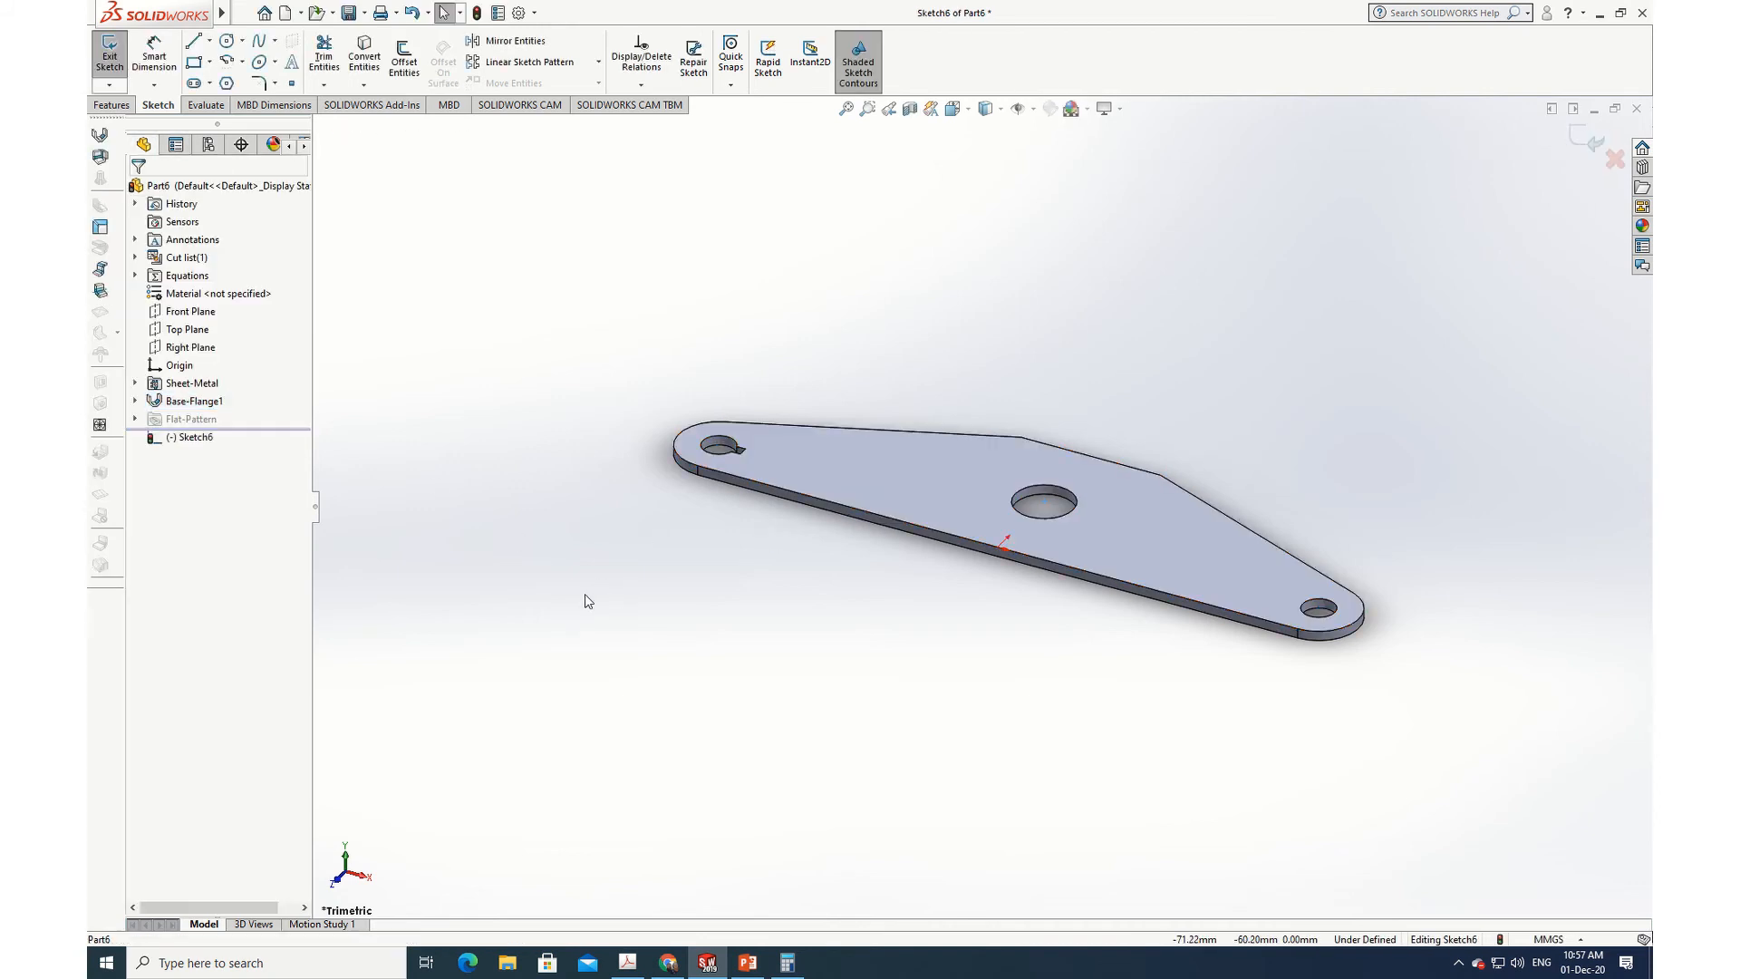
{"action": "left_click", "coordinate": [906, 468]}
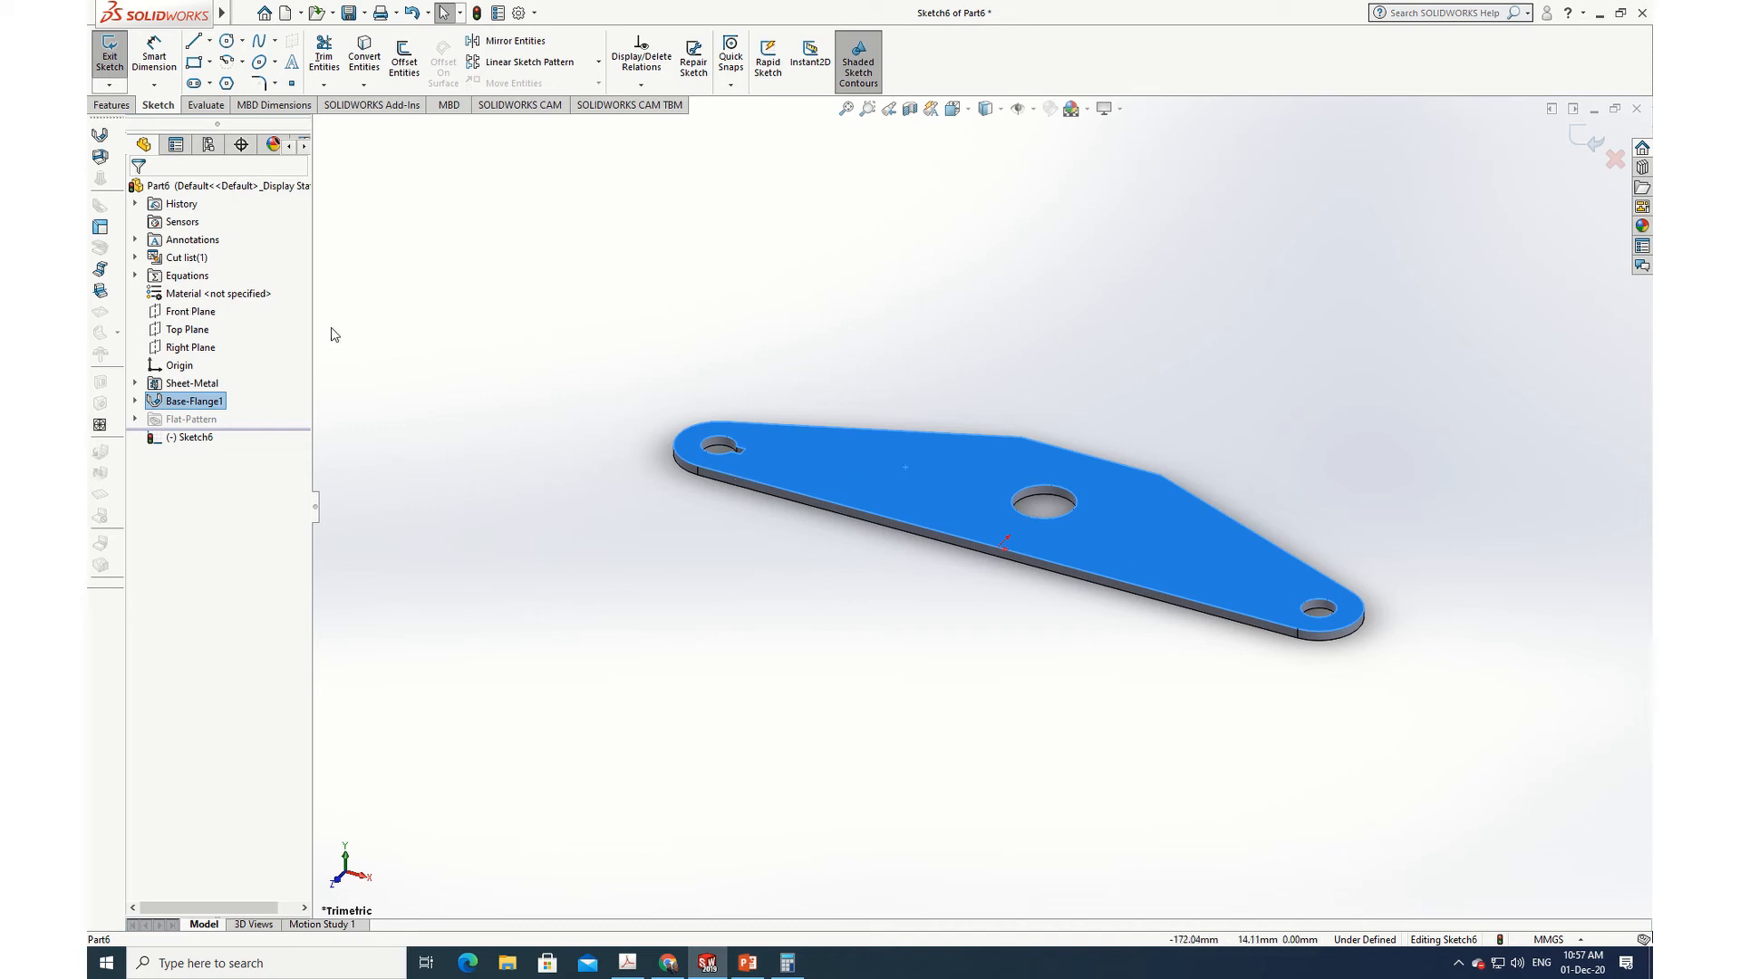
{"action": "left_click", "coordinate": [194, 47]}
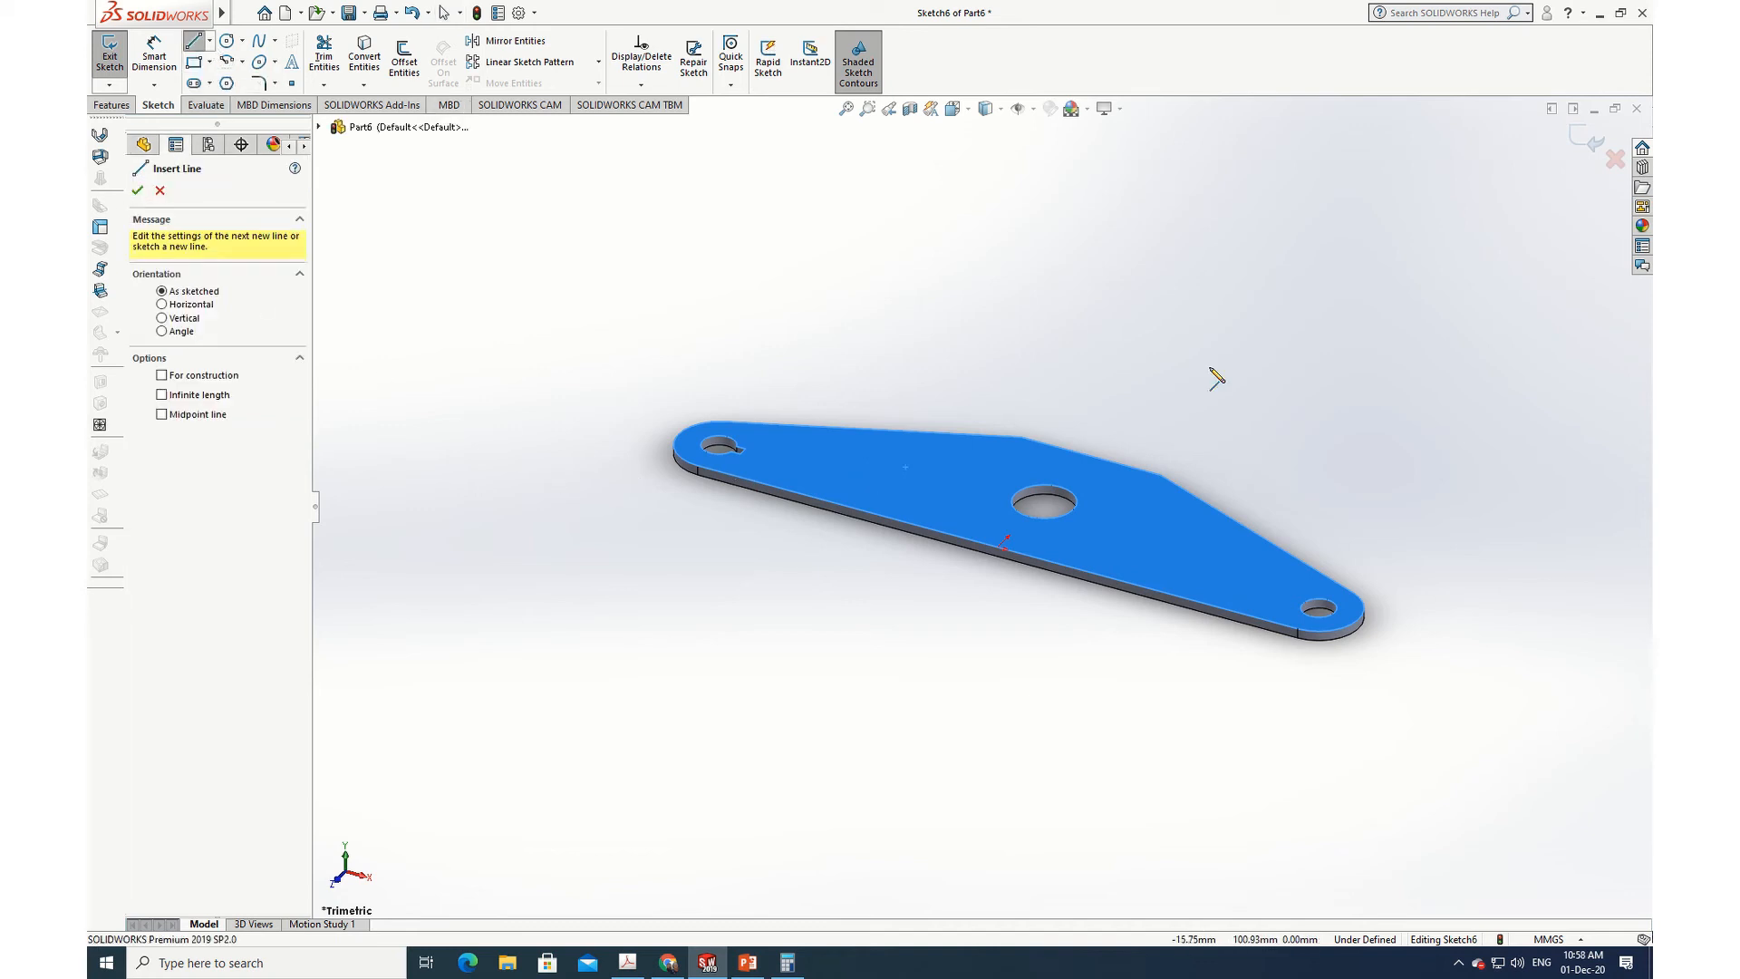
{"action": "left_click", "coordinate": [1161, 475]}
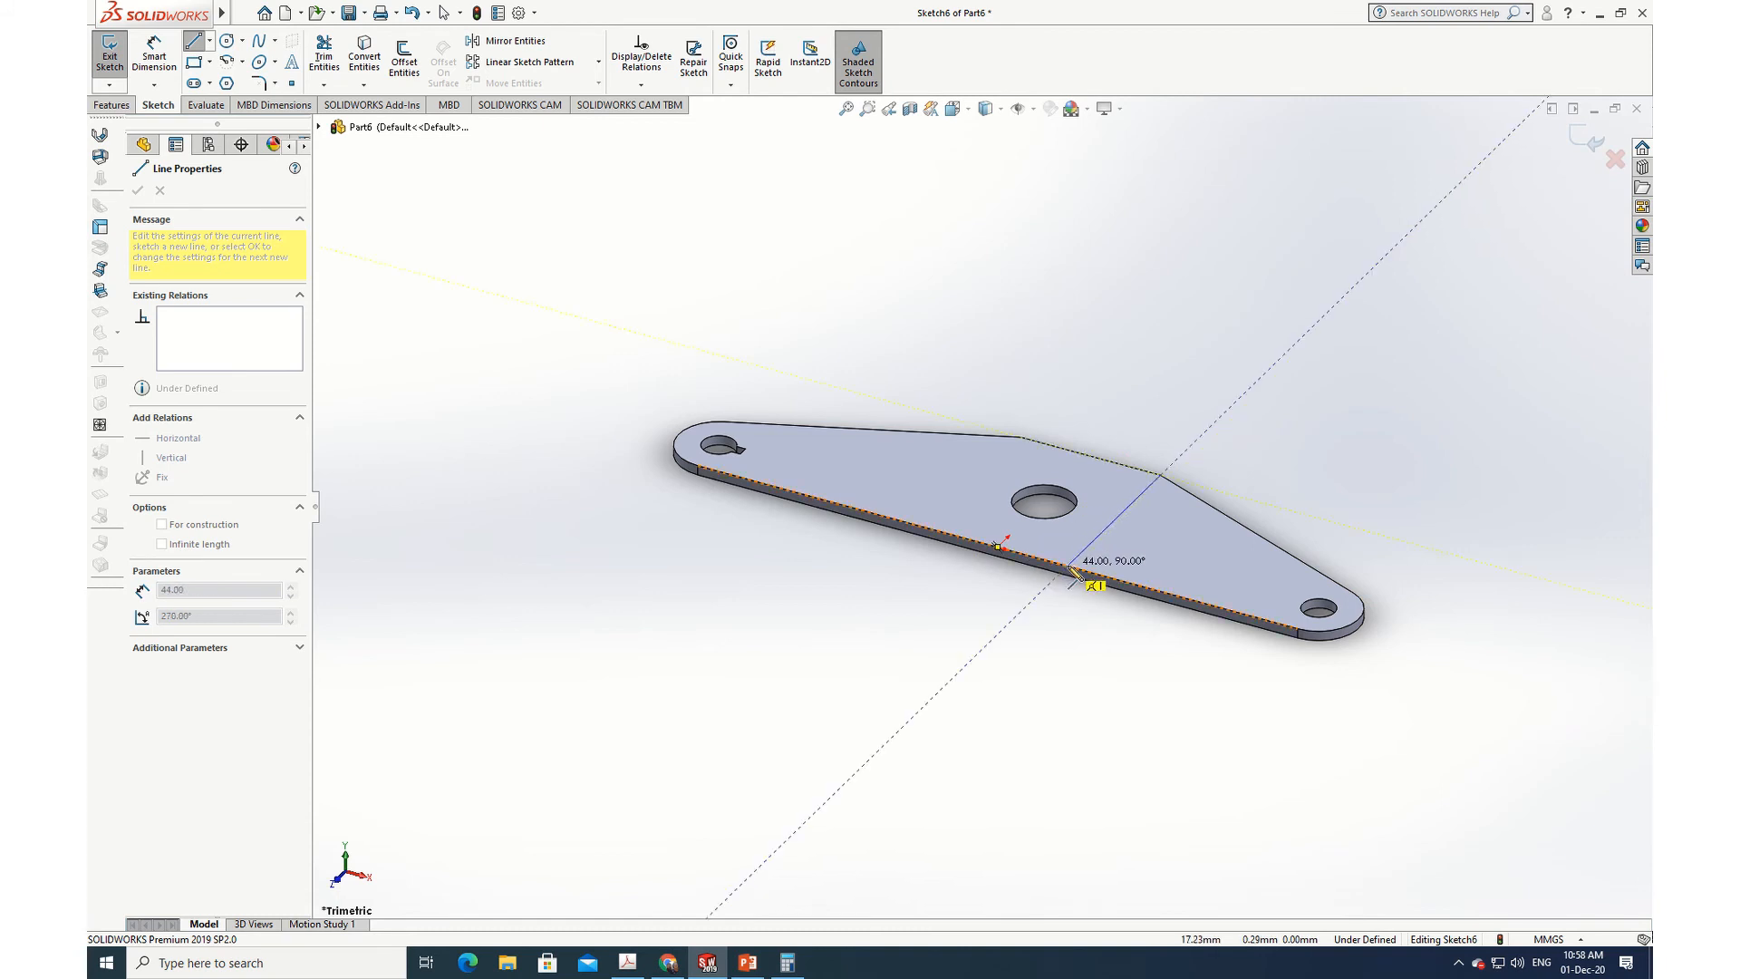
{"action": "left_click", "coordinate": [1071, 569]}
{"action": "left_click", "coordinate": [1071, 569]}
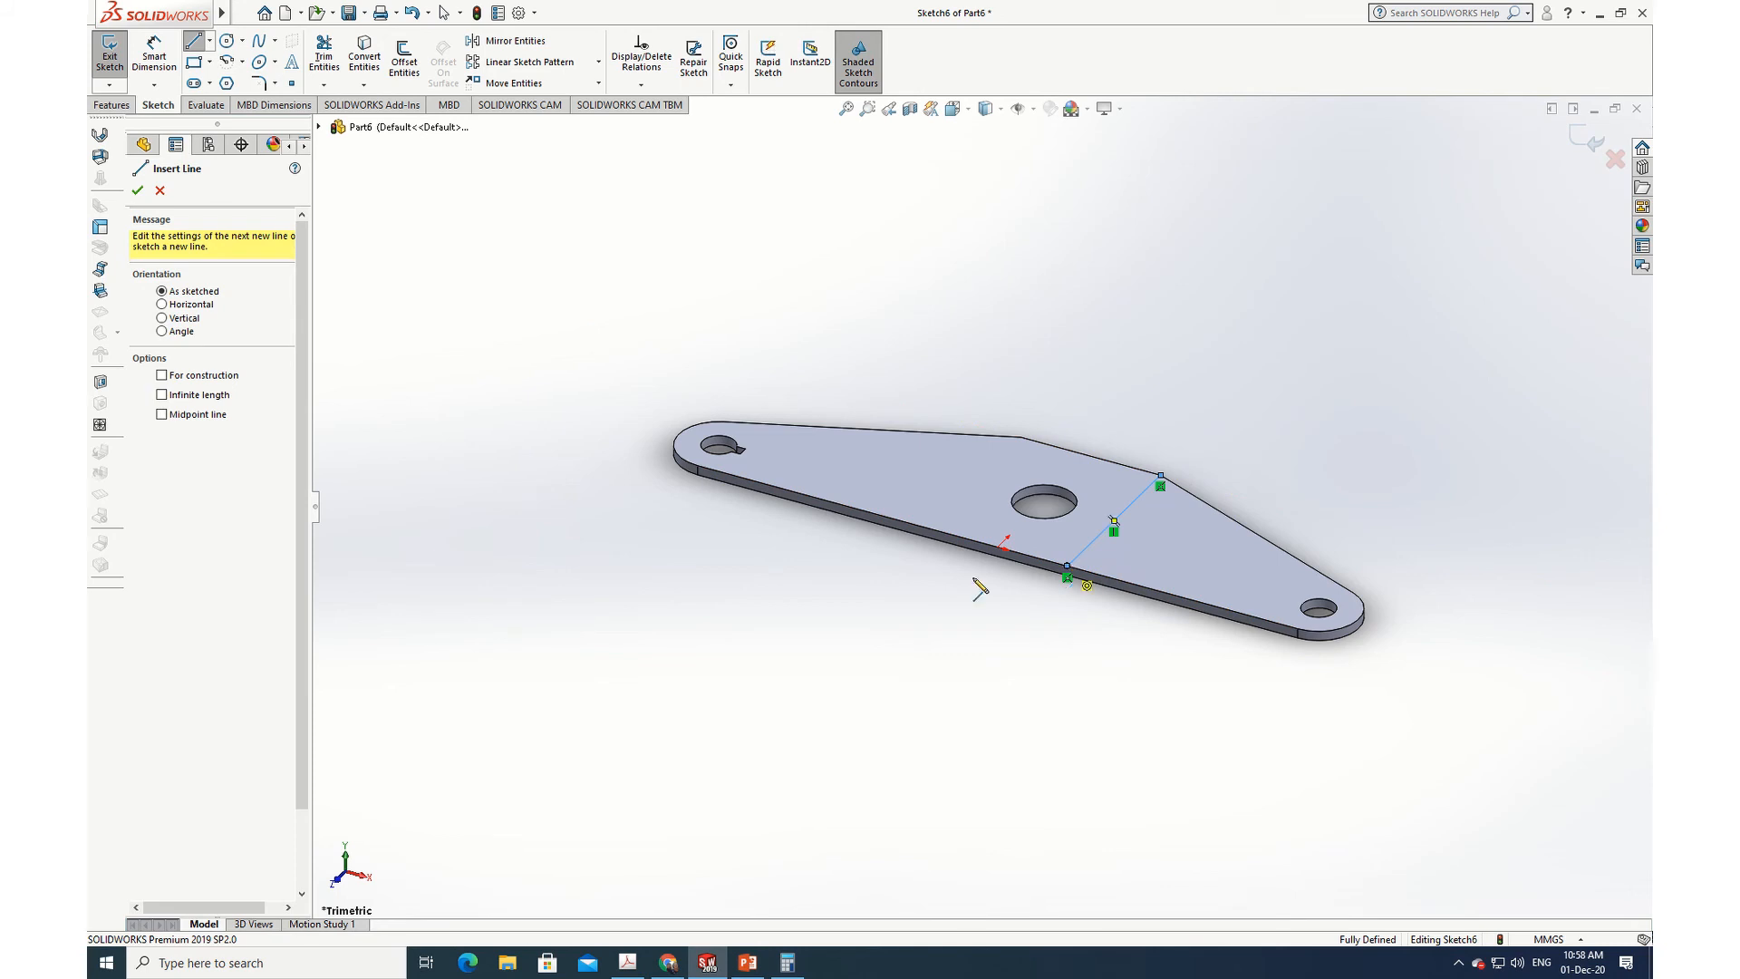
{"action": "left_click", "coordinate": [137, 190]}
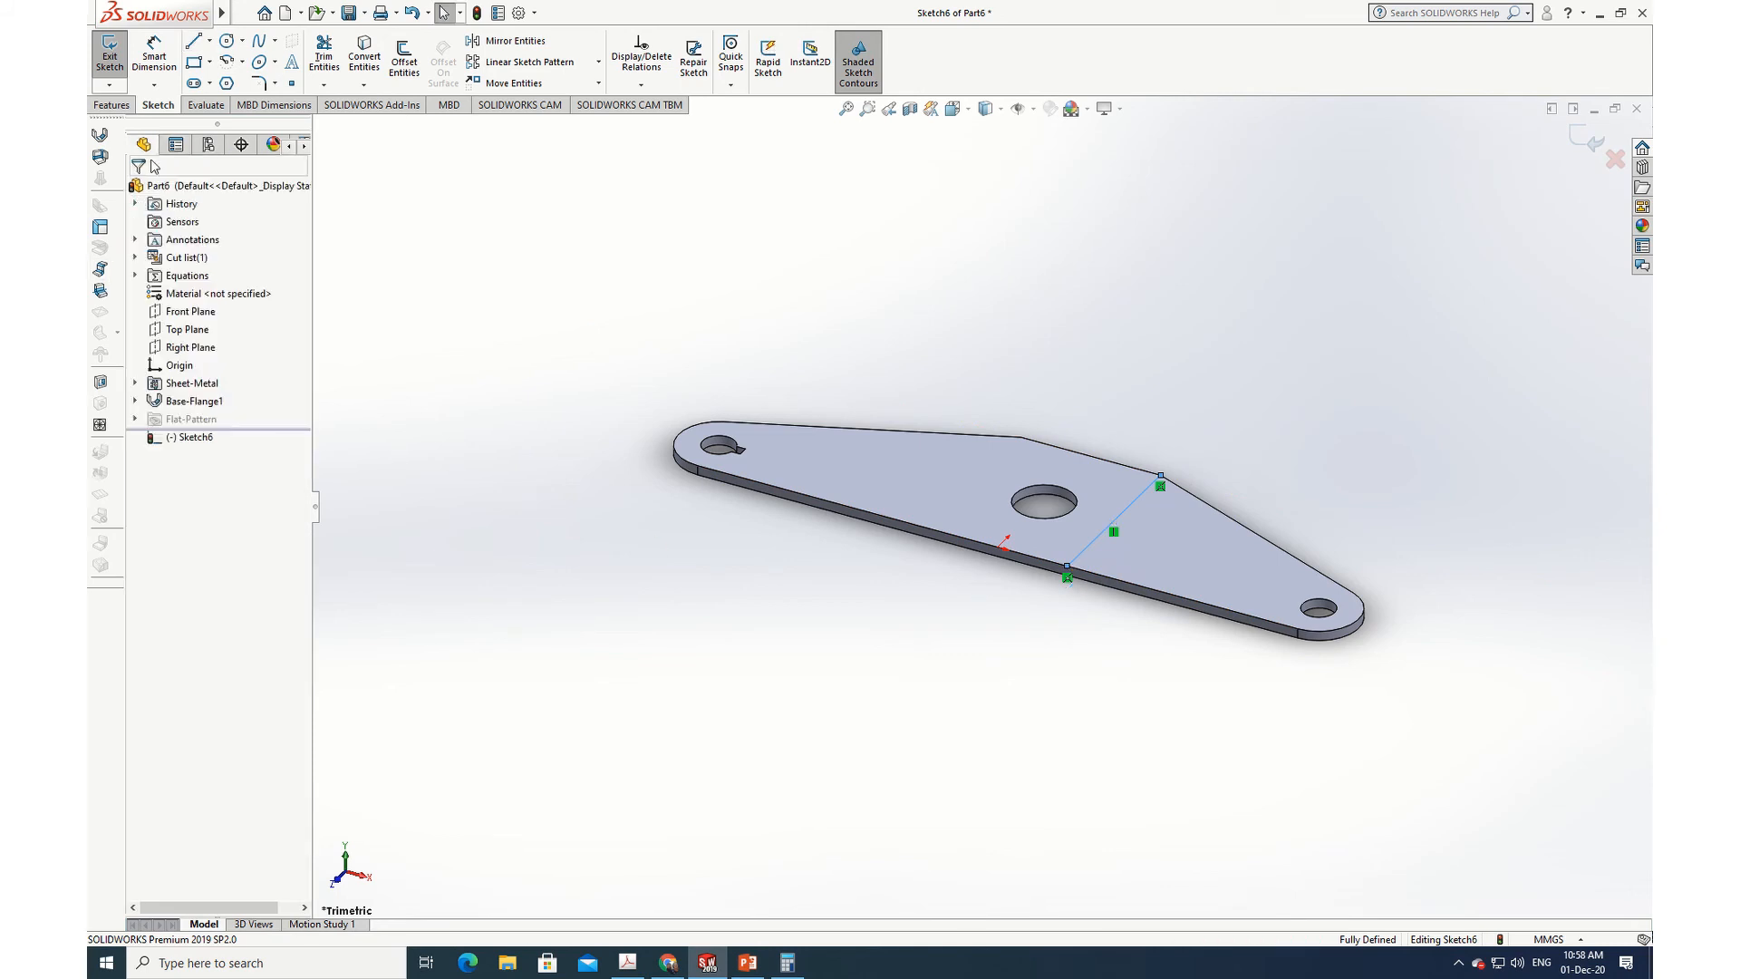
Step: Sketch a second 44 mm bend line from the left upper corner perpendicular to the long straight edge, on the central hole's other side
{"action": "left_click", "coordinate": [193, 41]}
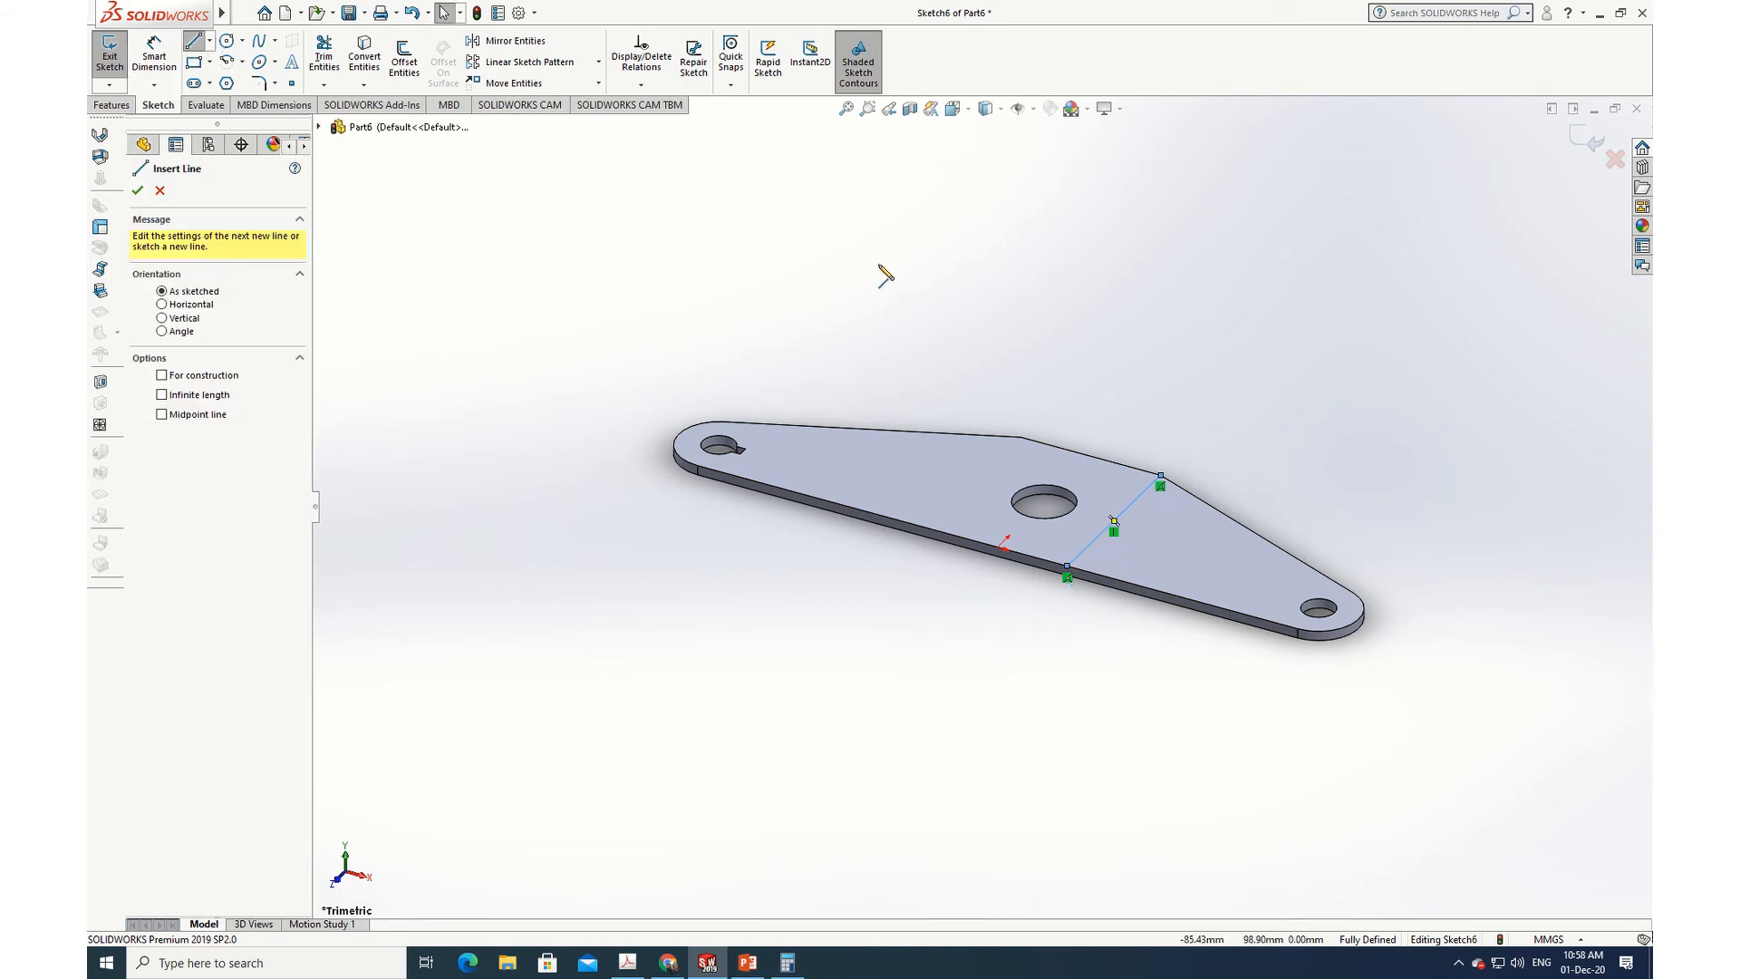
{"action": "left_click", "coordinate": [1021, 437]}
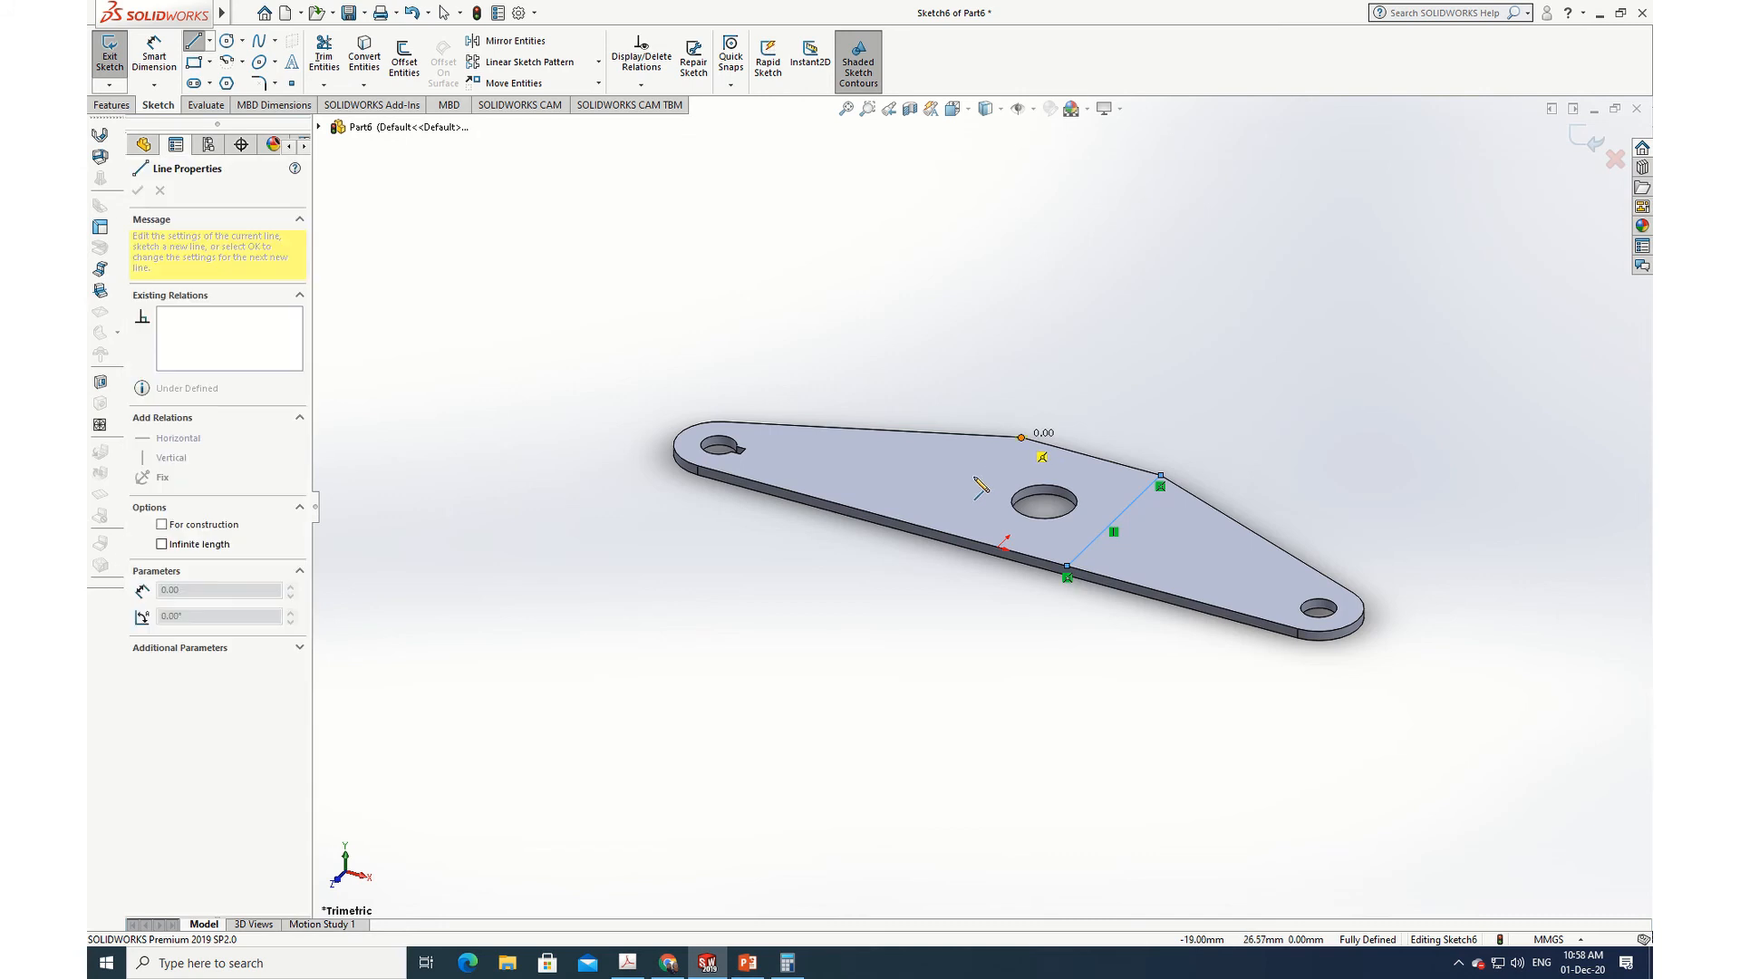
{"action": "left_click", "coordinate": [930, 533]}
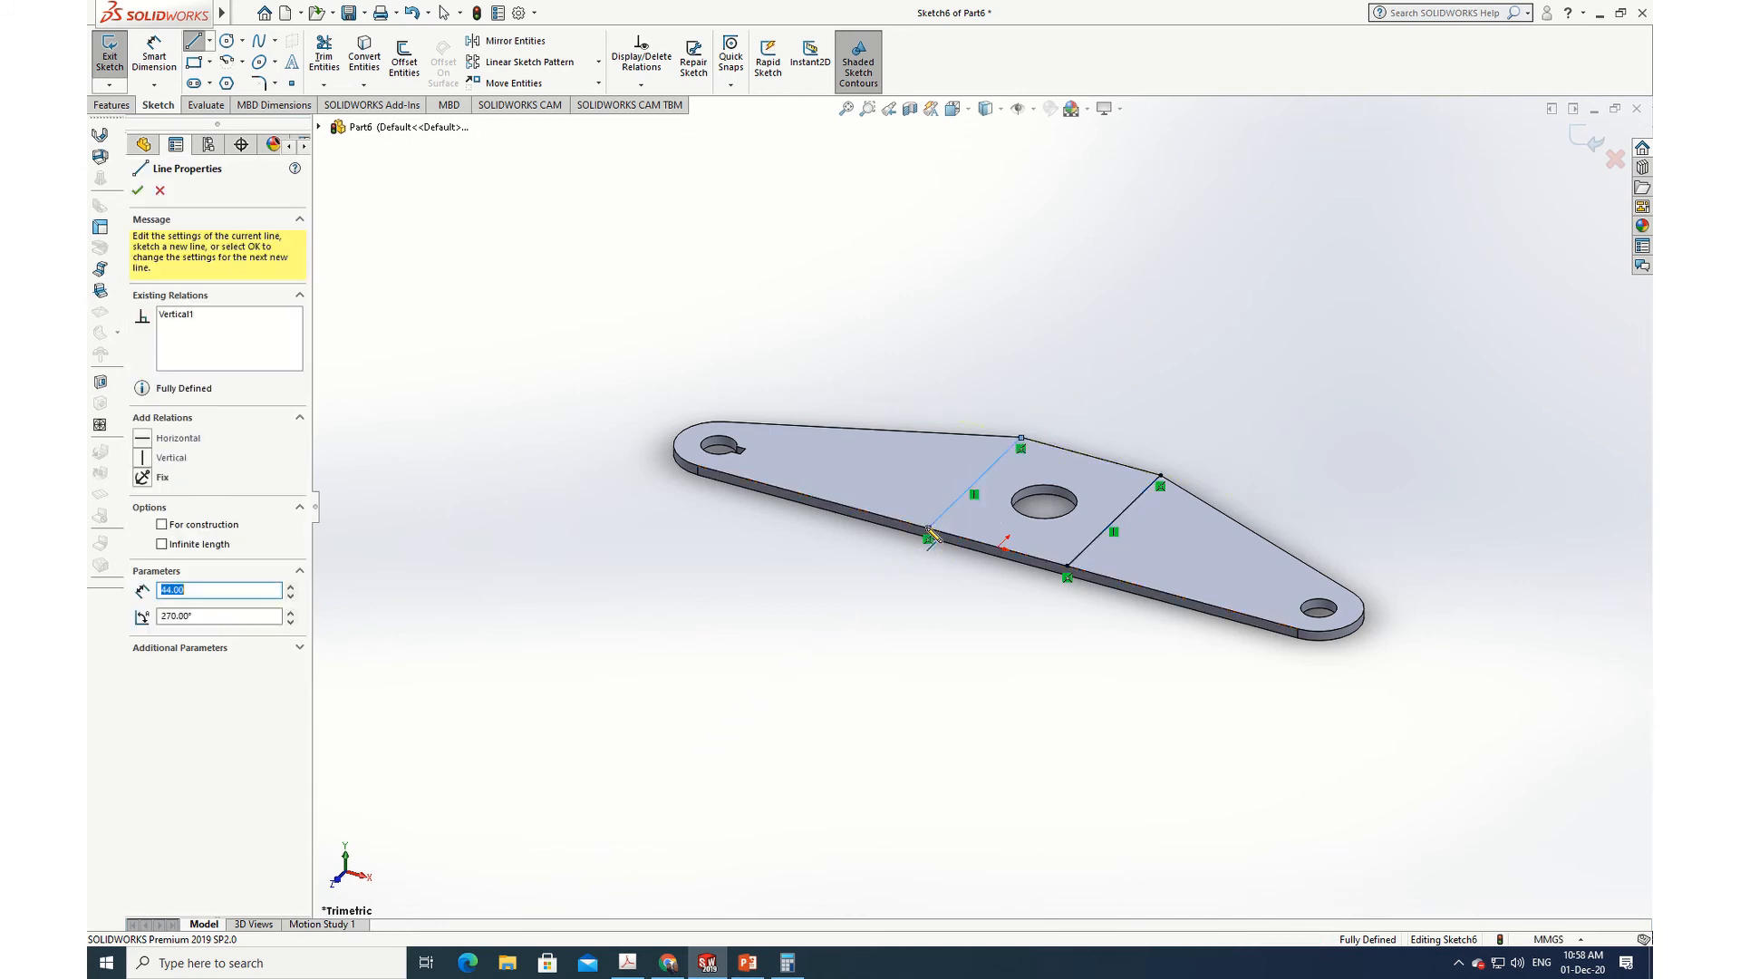
{"action": "left_click", "coordinate": [137, 190]}
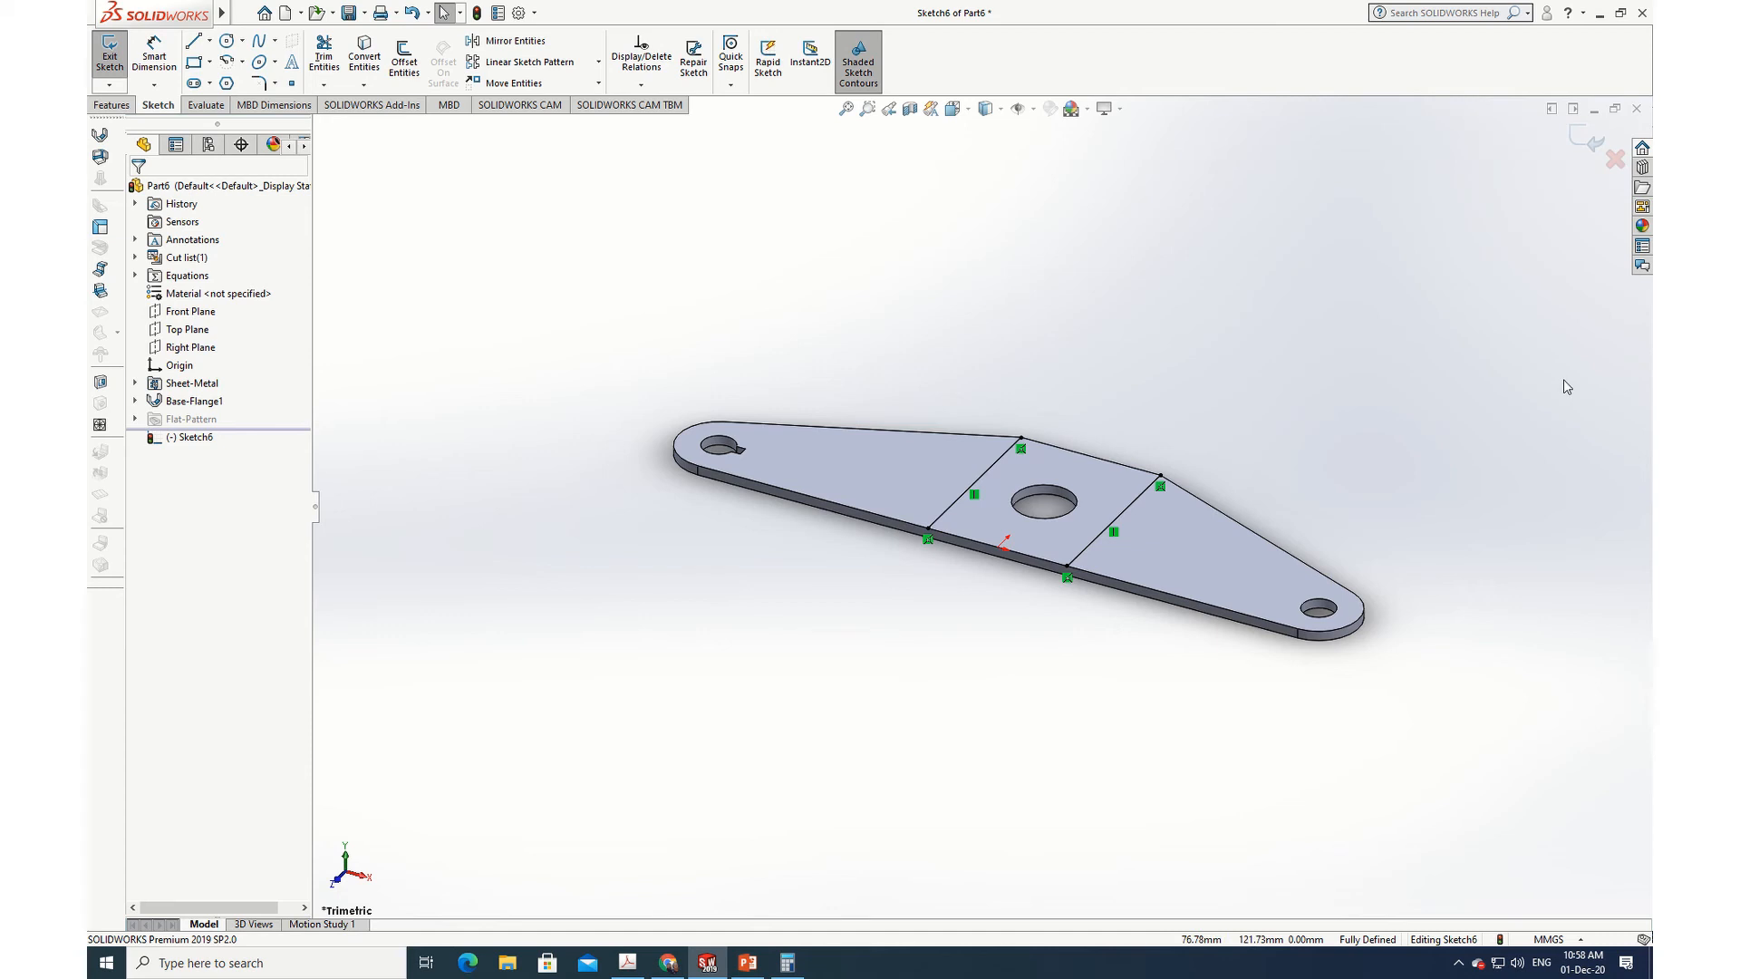
Step: Bend both legs down 90° along the two sketched lines, fixing the central portion of the face, with a 4 mm bend radius
{"action": "left_click", "coordinate": [101, 292]}
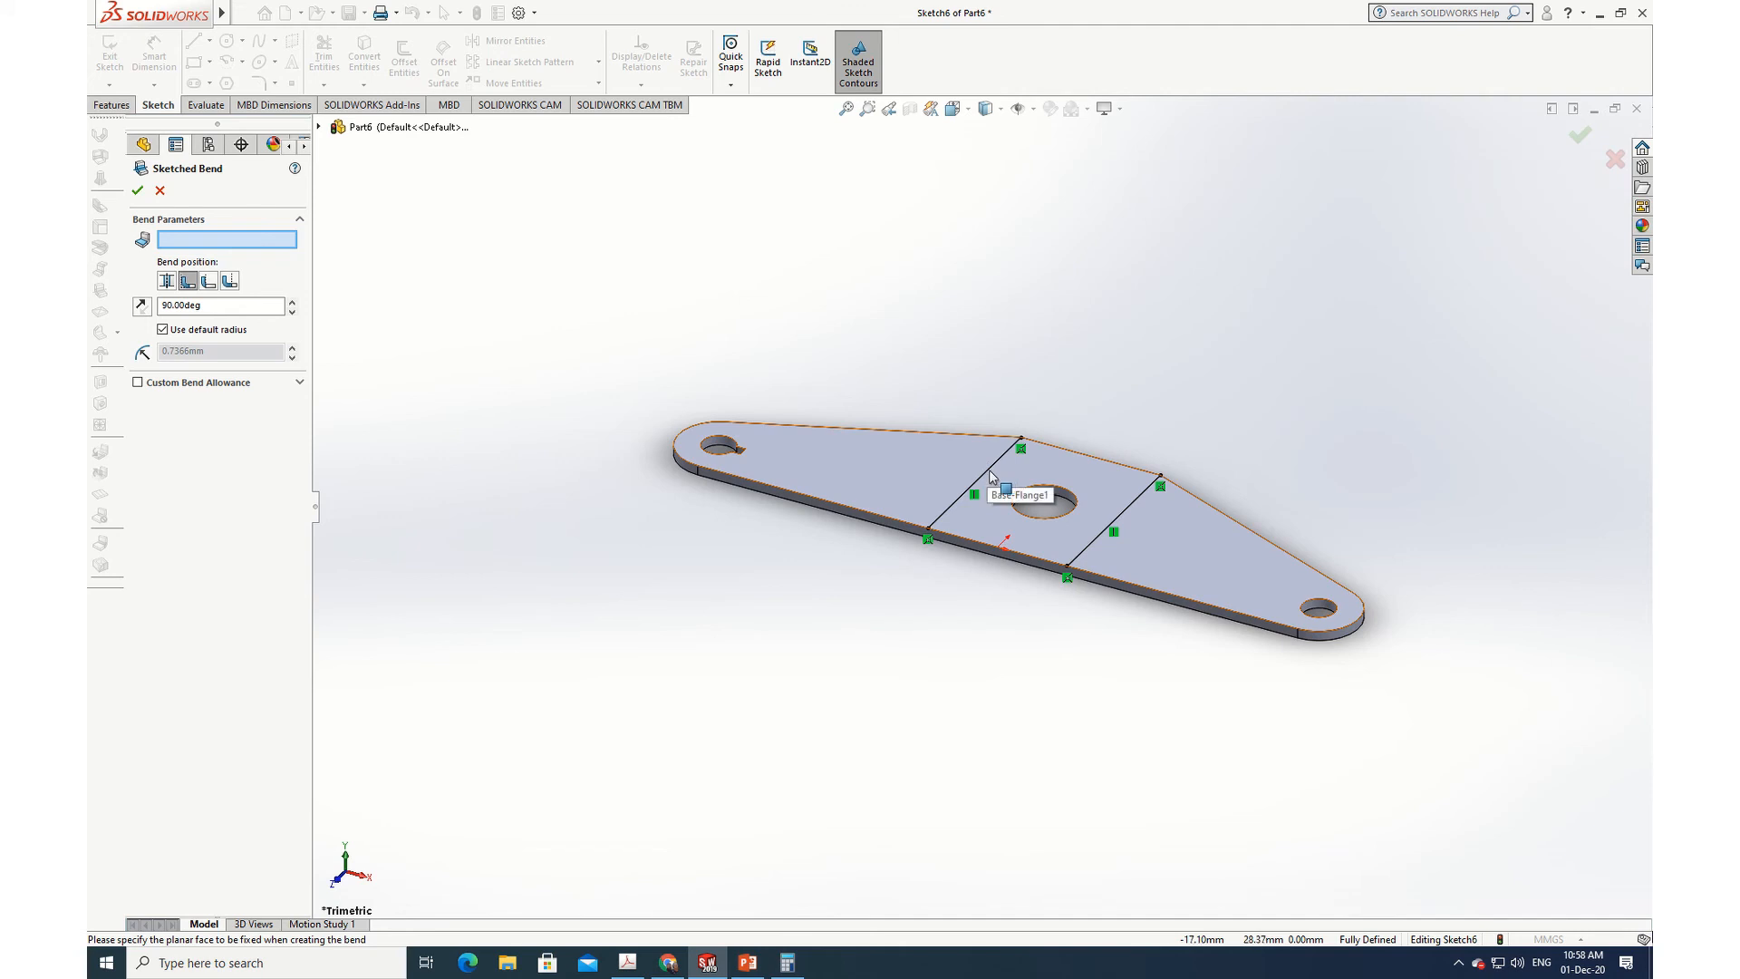
{"action": "left_click", "coordinate": [990, 471]}
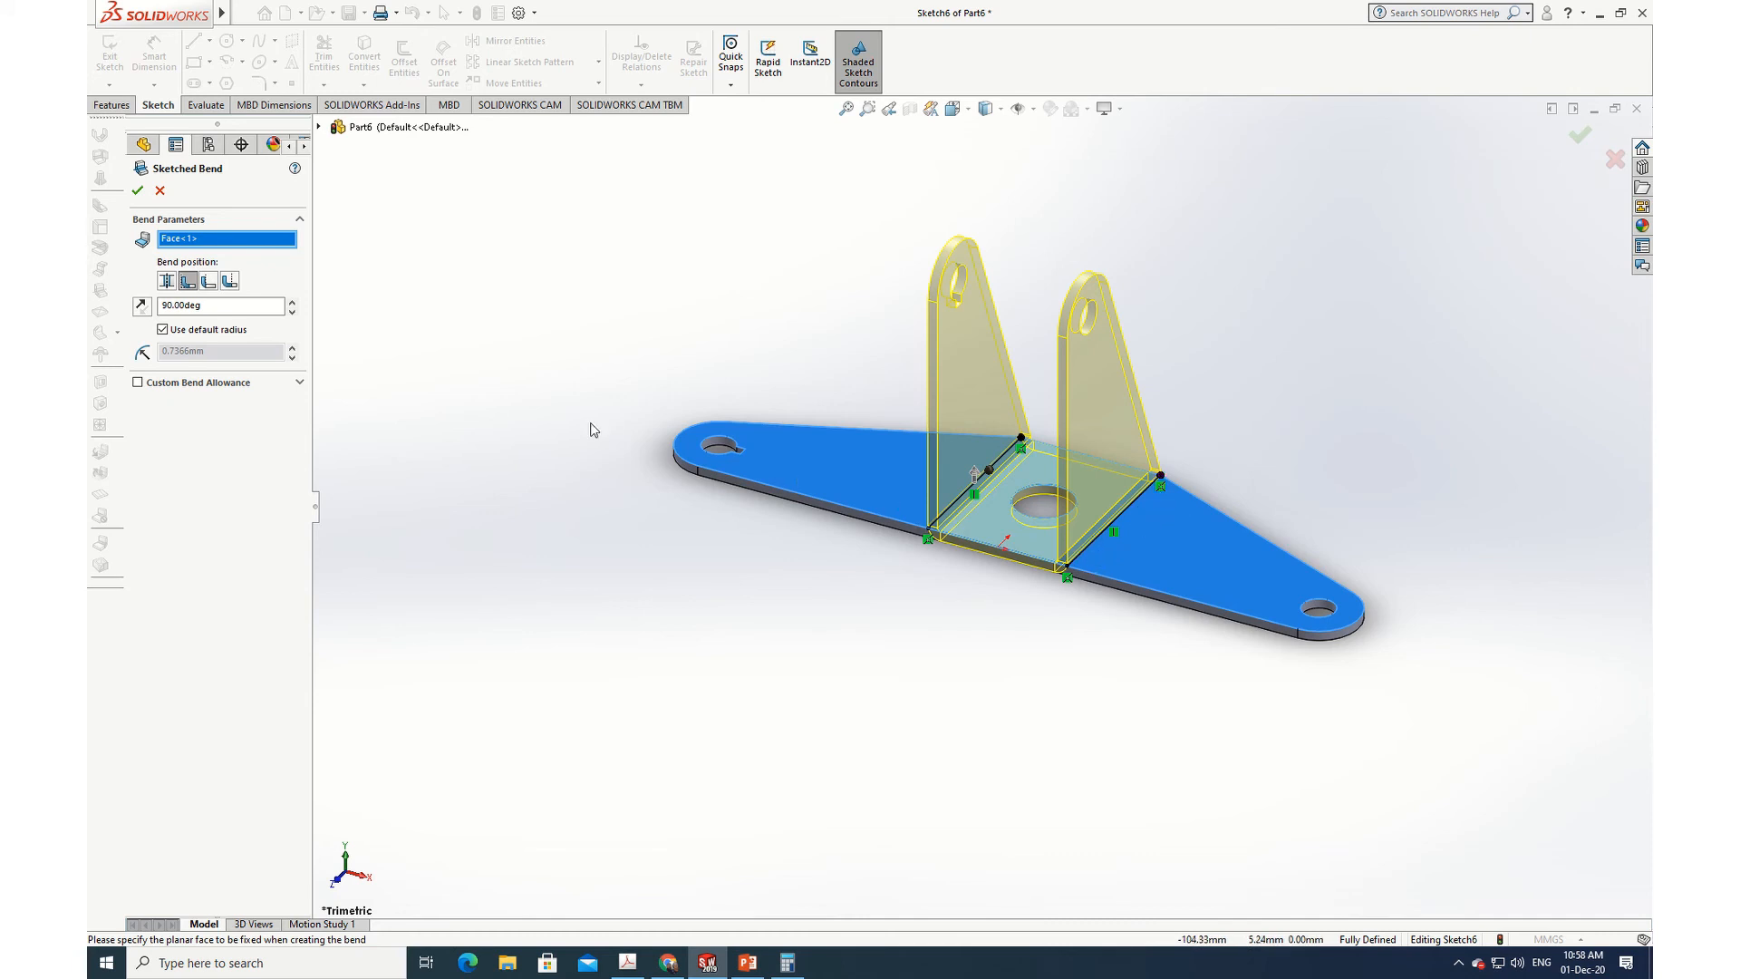
{"action": "left_click", "coordinate": [142, 306]}
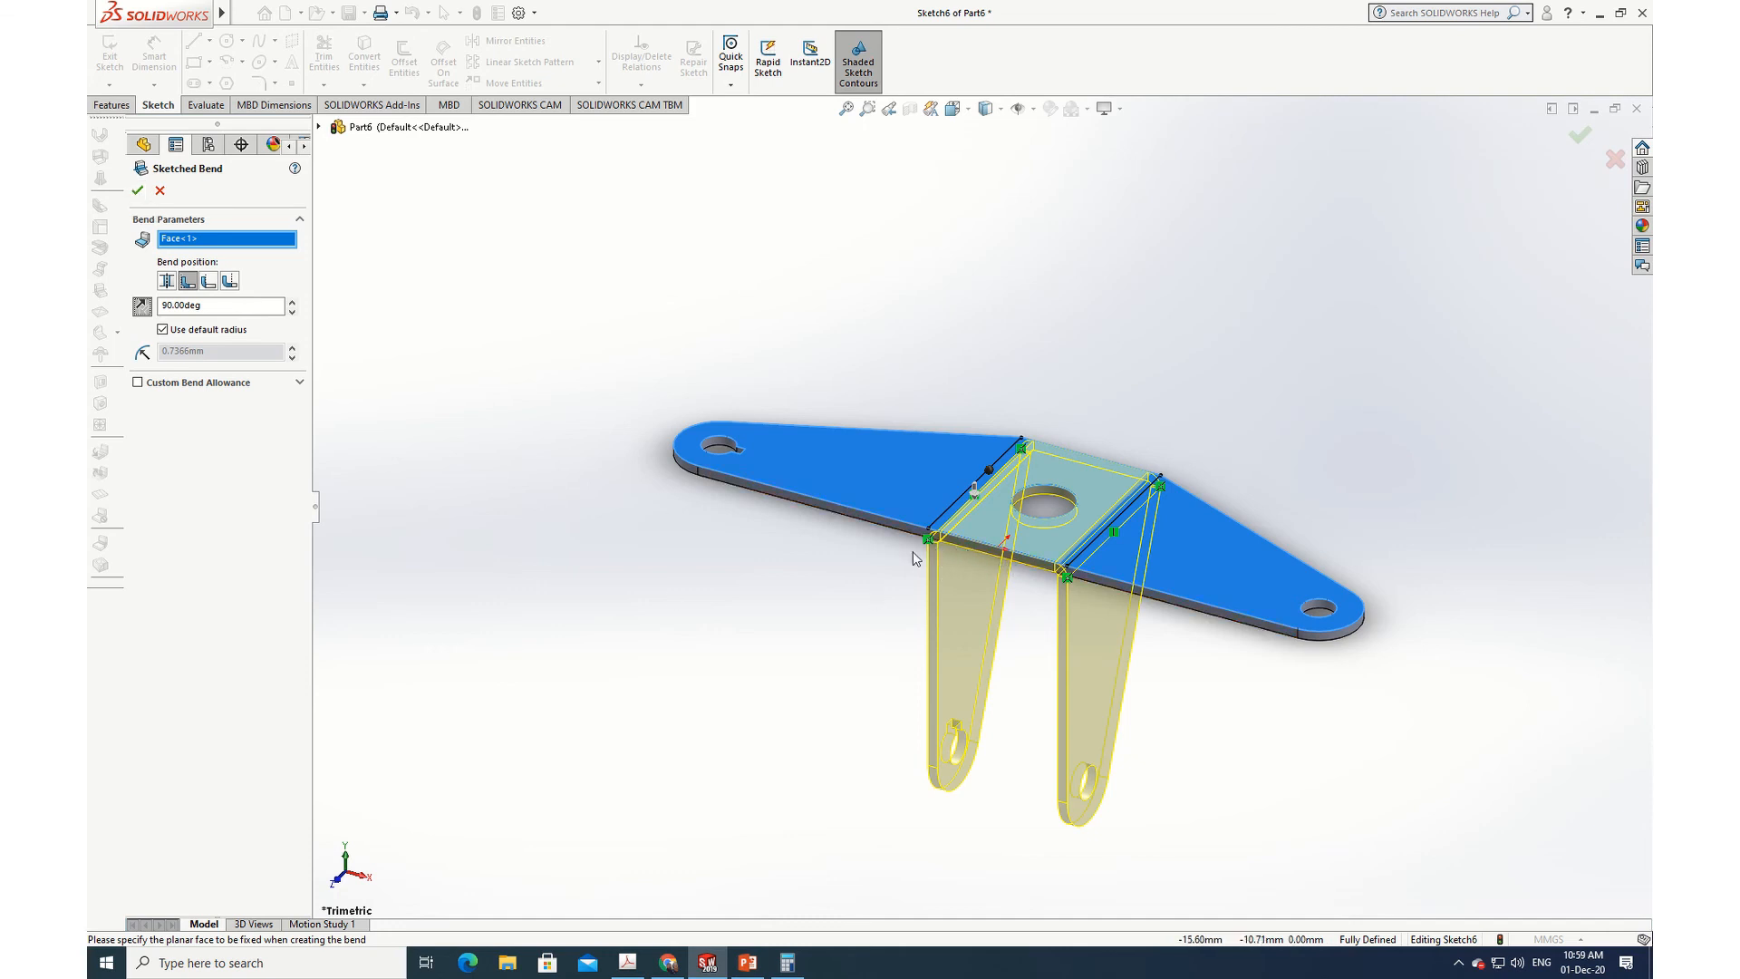
{"action": "left_click", "coordinate": [162, 330]}
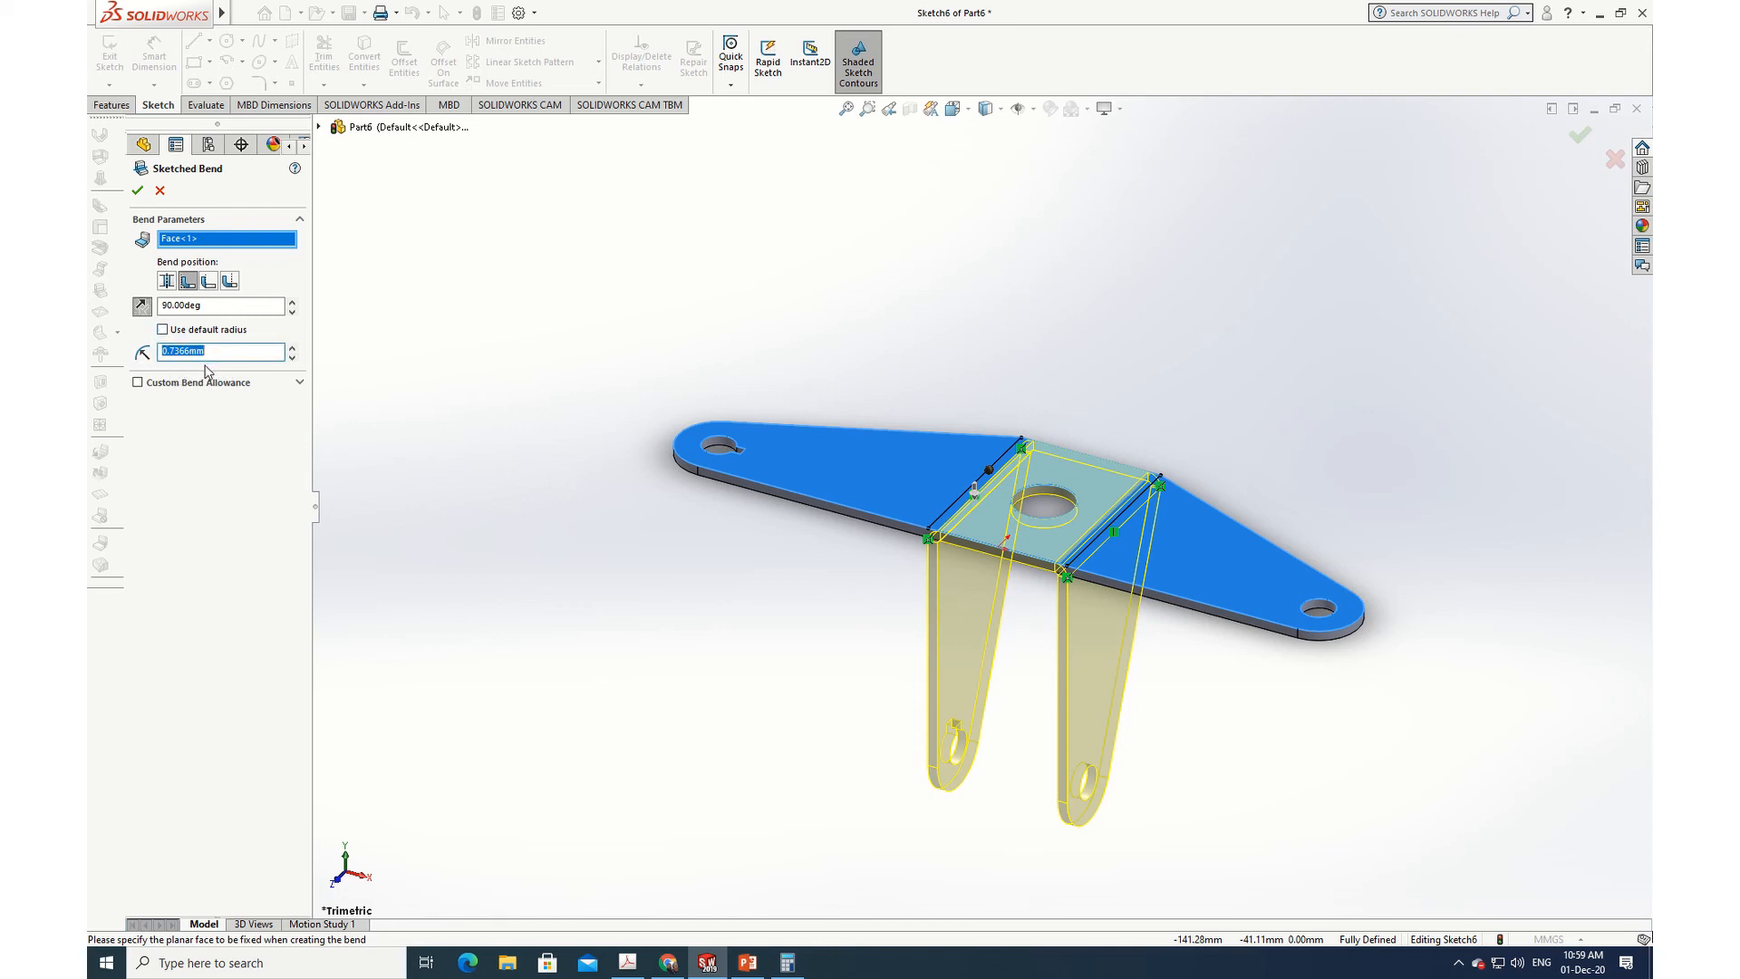
{"action": "type", "text": "4"}
{"action": "key", "text": "Return"}
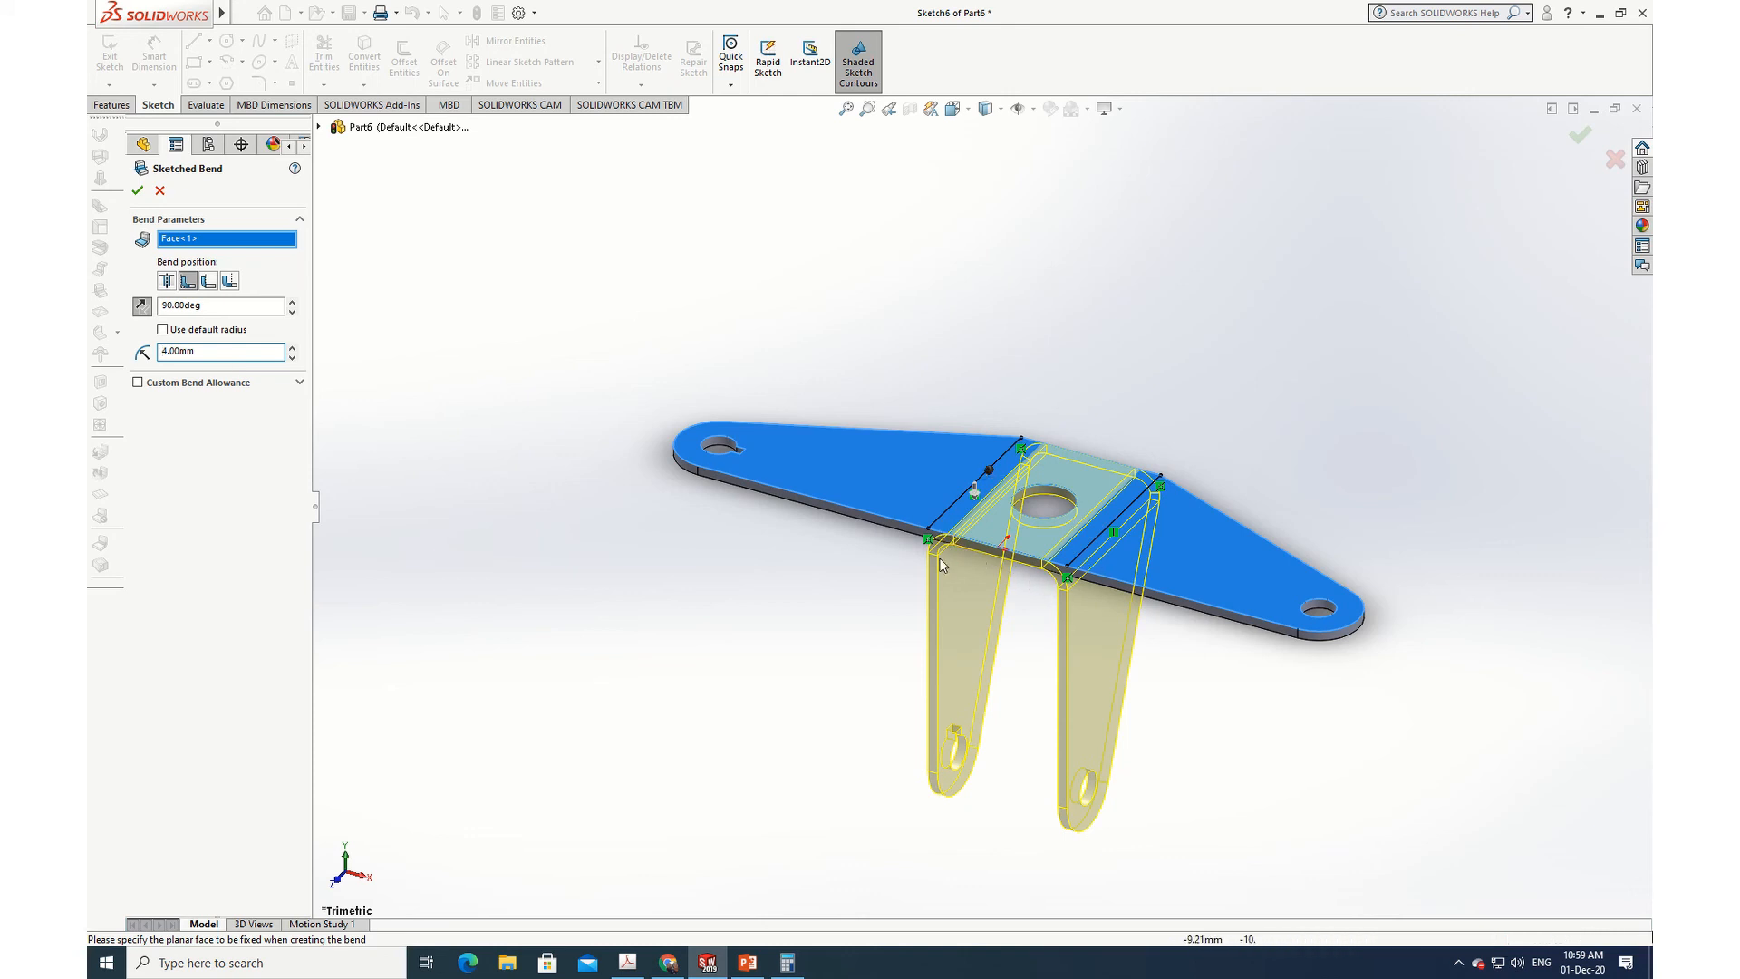
{"action": "left_click", "coordinate": [137, 190]}
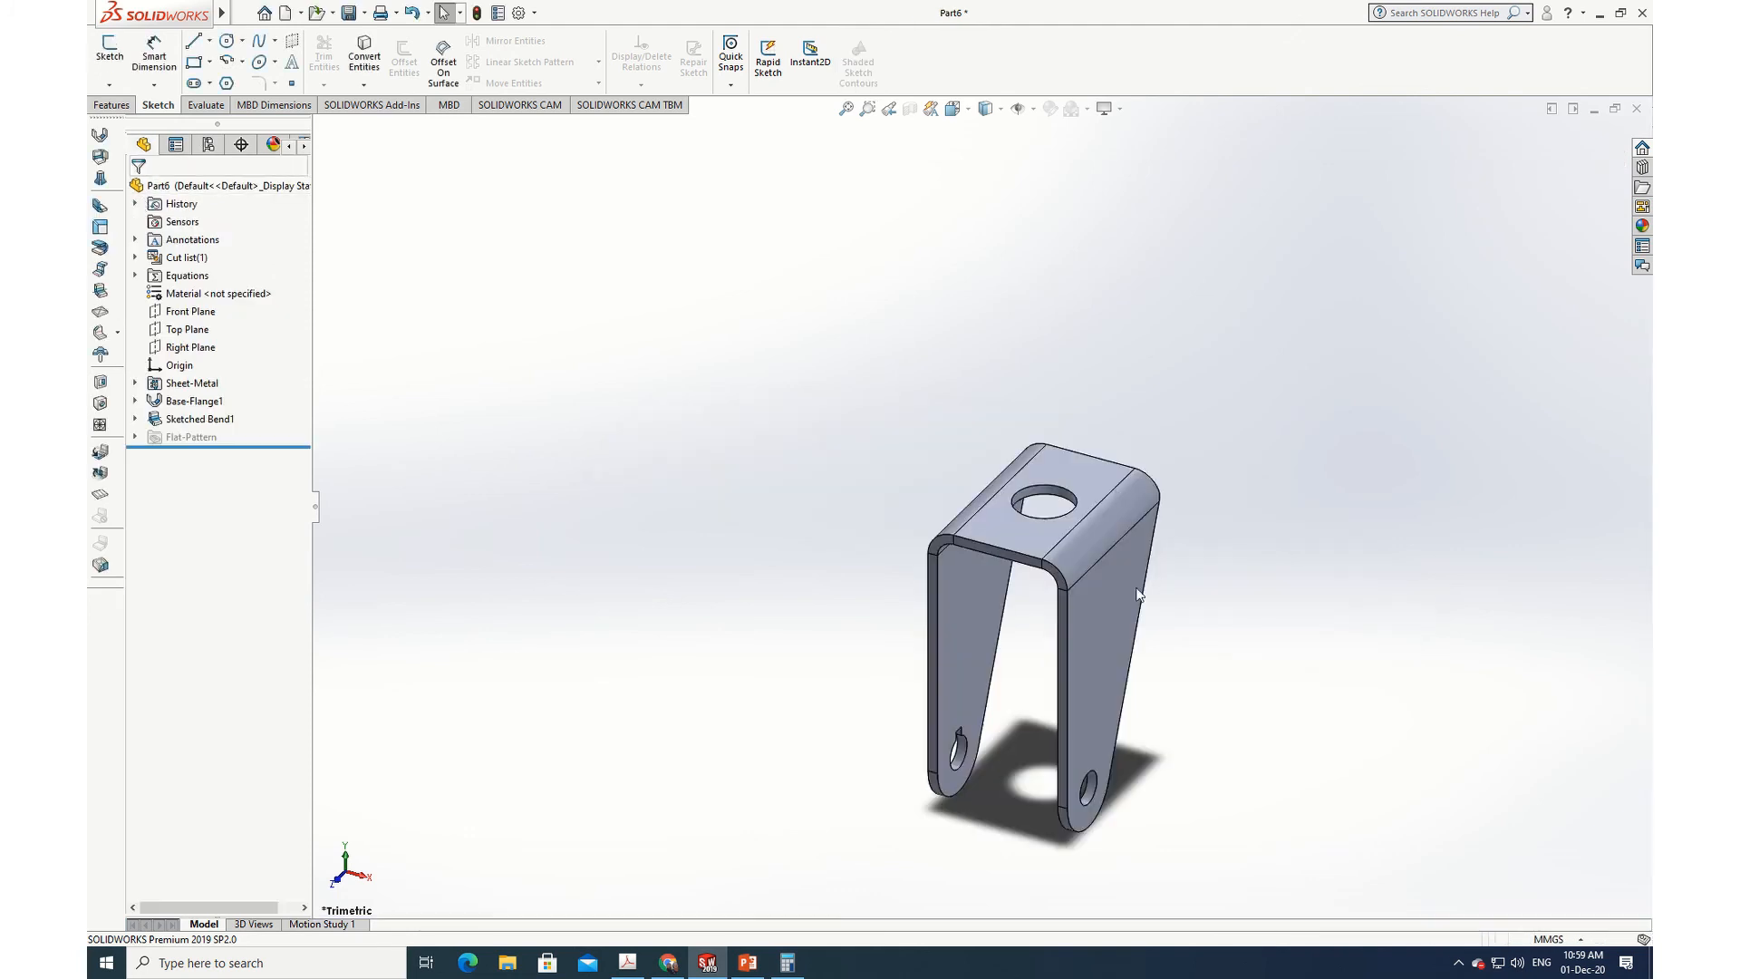
Step: Edit the sketched bend in the front view and compare the four bend positions, finishing with Material Inside
{"action": "middle_click_drag", "start_coordinate": [1281, 716], "coordinate": [1333, 280]}
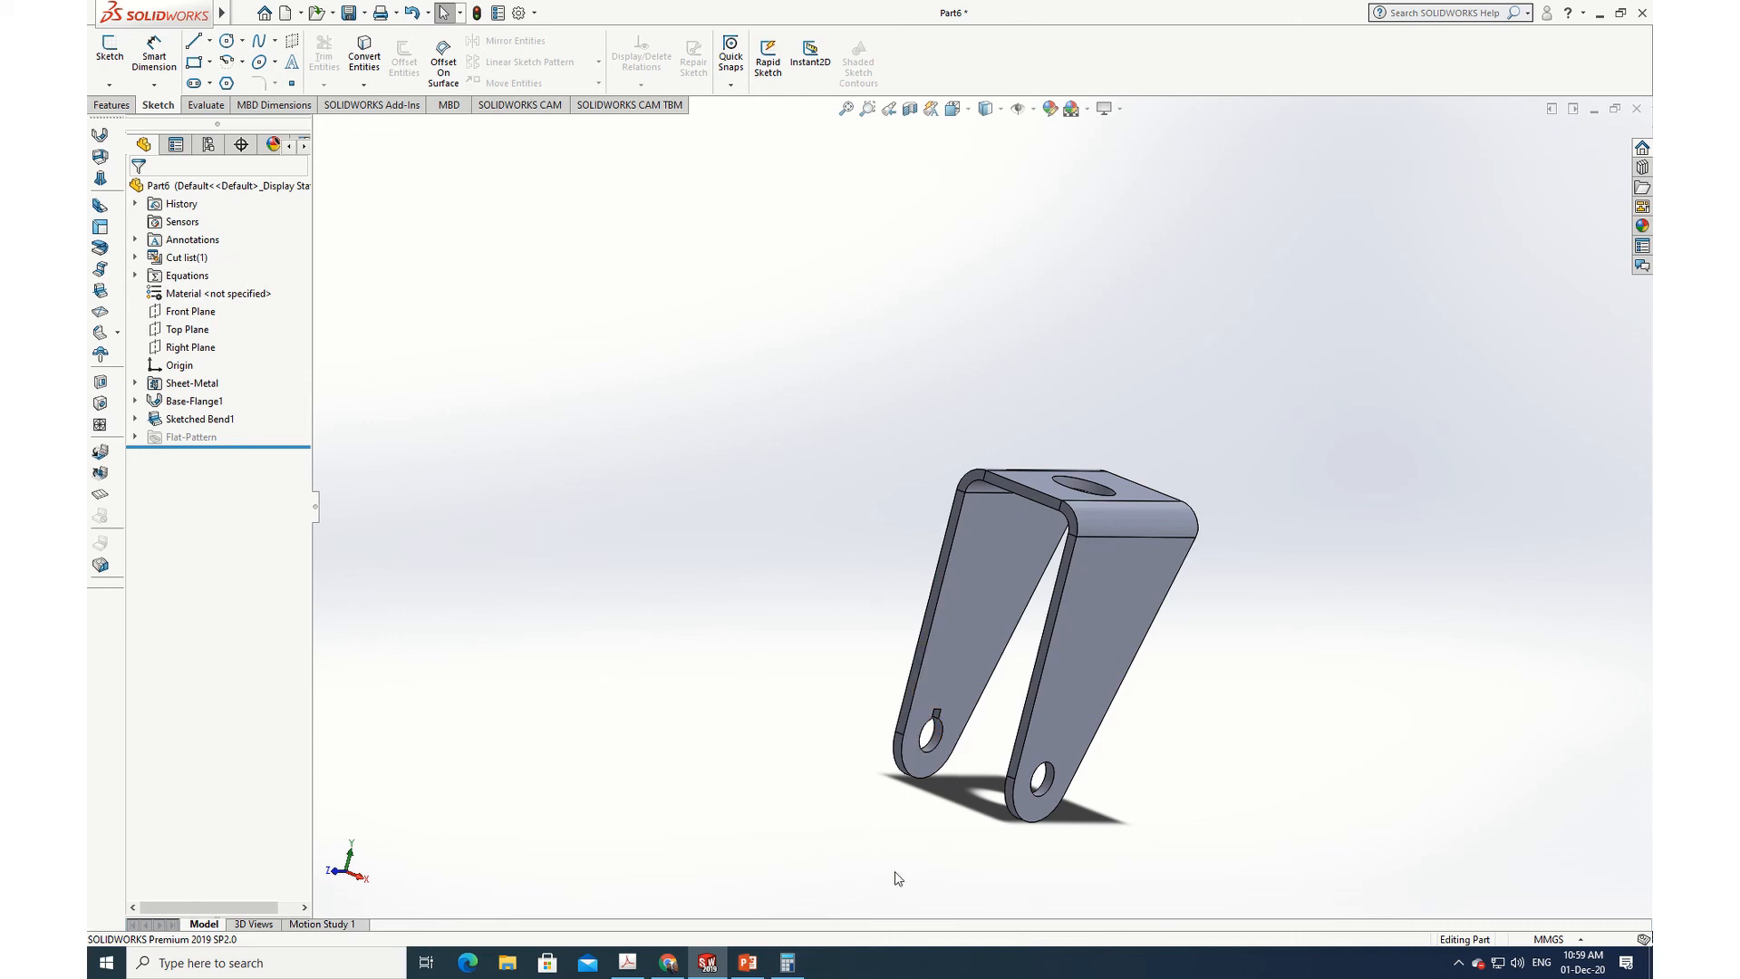
{"action": "mouse_move", "coordinate": [1410, 658]}
{"action": "middle_mouse_down"}
{"action": "mouse_move", "coordinate": [1363, 622]}
{"action": "mouse_move", "coordinate": [1387, 668]}
{"action": "mouse_move", "coordinate": [1539, 738]}
{"action": "mouse_move", "coordinate": [1392, 625]}
{"action": "mouse_move", "coordinate": [1425, 684]}
{"action": "middle_mouse_up"}
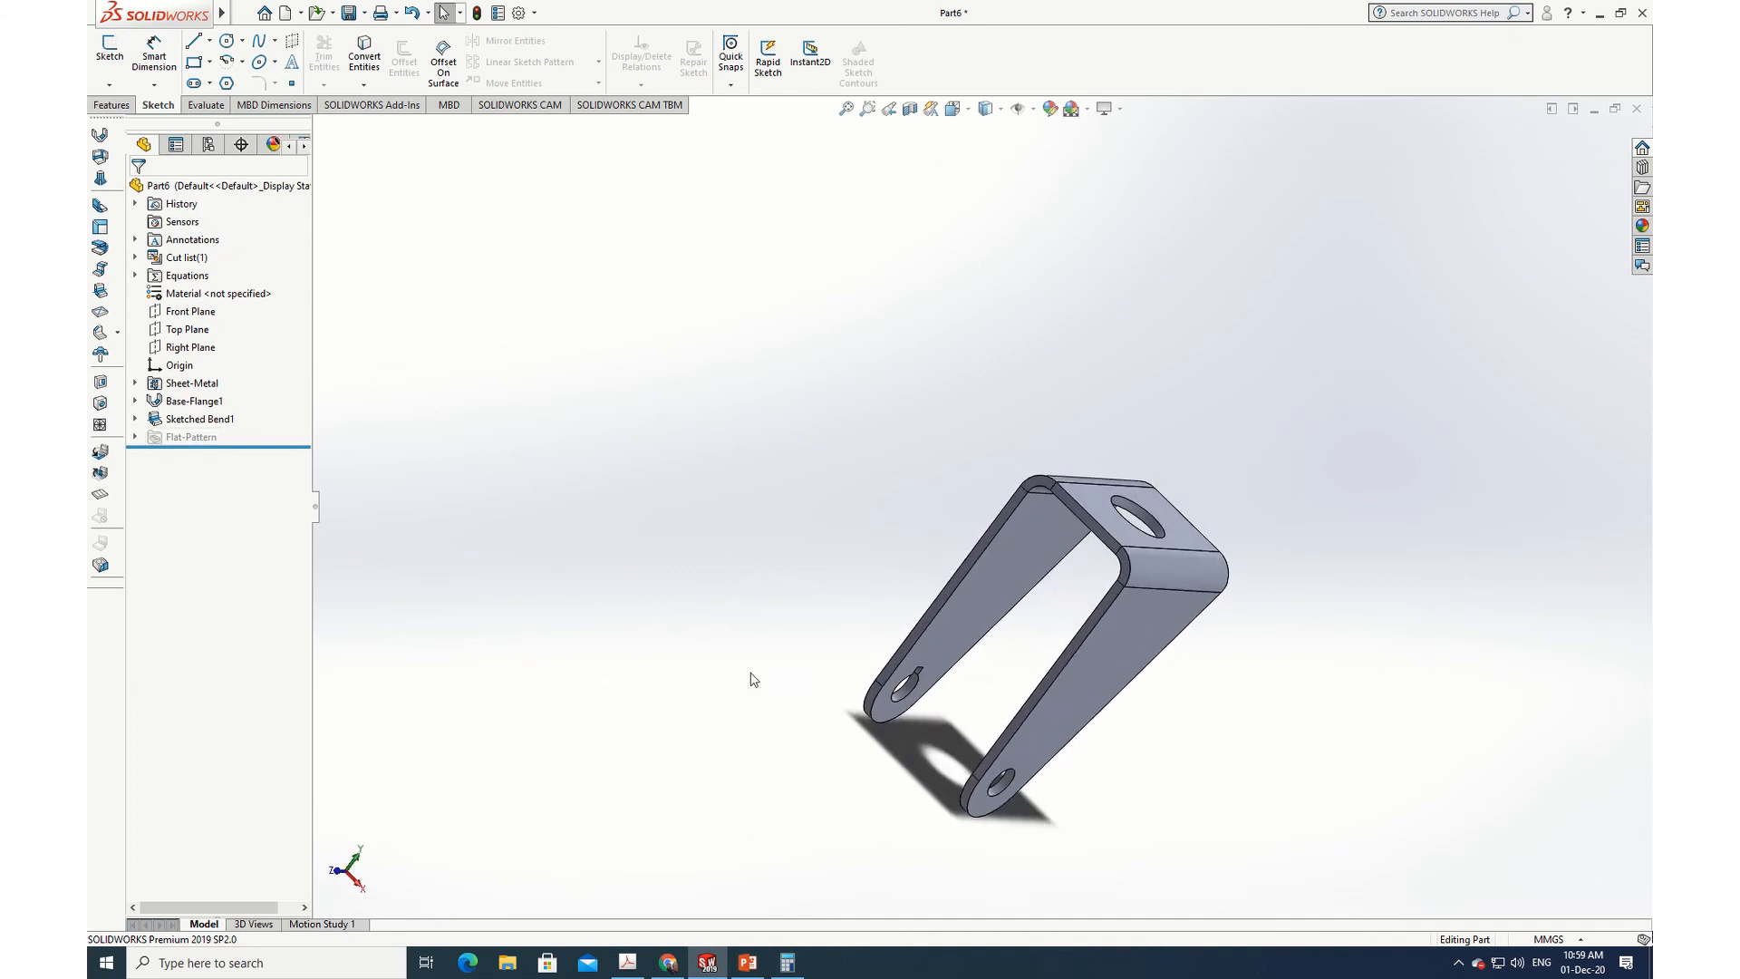
{"action": "middle_click_drag", "start_coordinate": [1492, 613], "coordinate": [1593, 583]}
{"action": "key", "text": "space"}
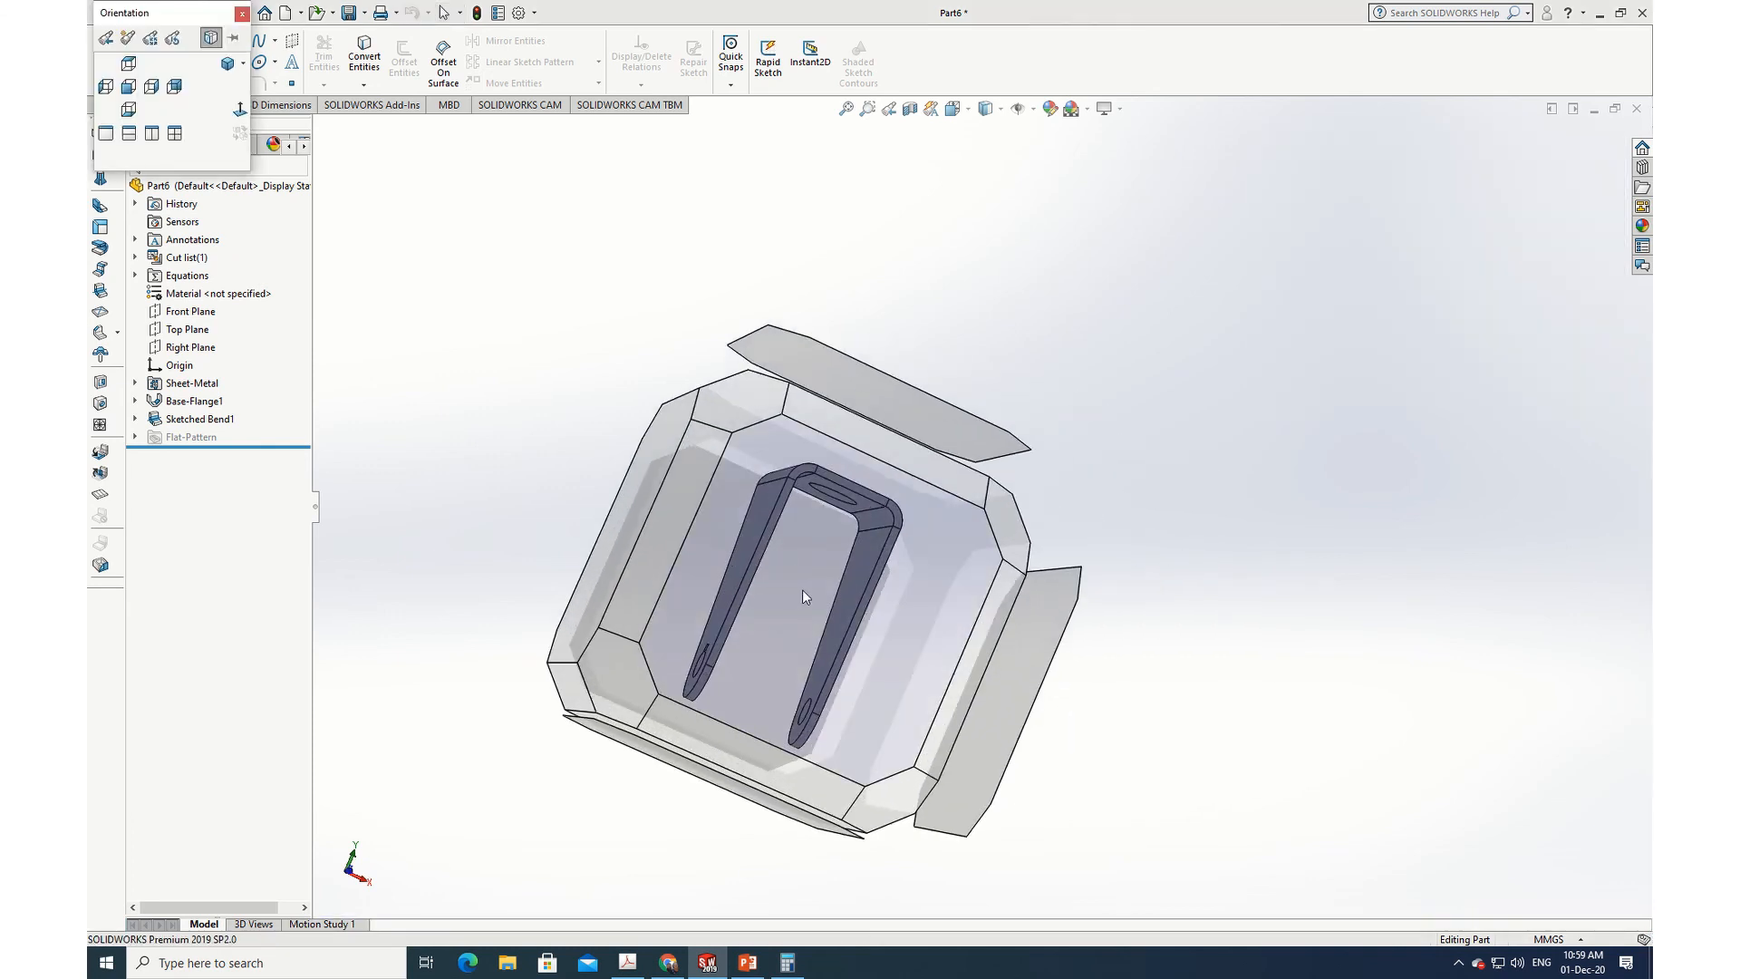
{"action": "left_click", "coordinate": [804, 593]}
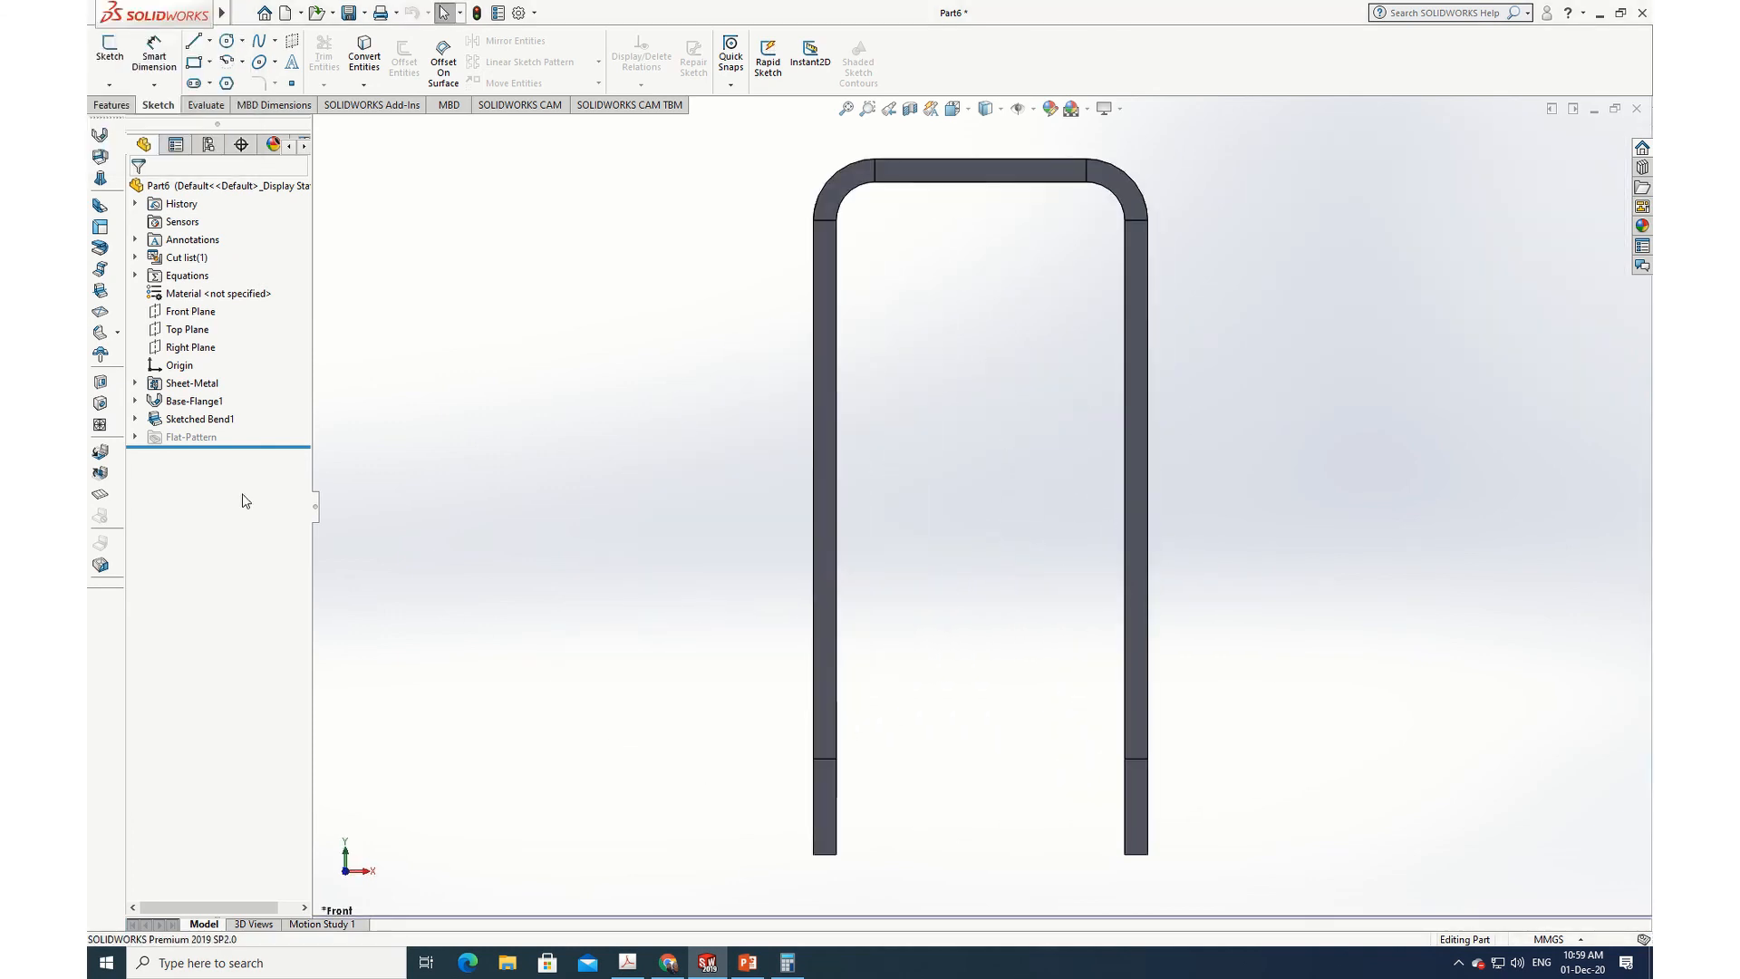
{"action": "left_click", "coordinate": [159, 421]}
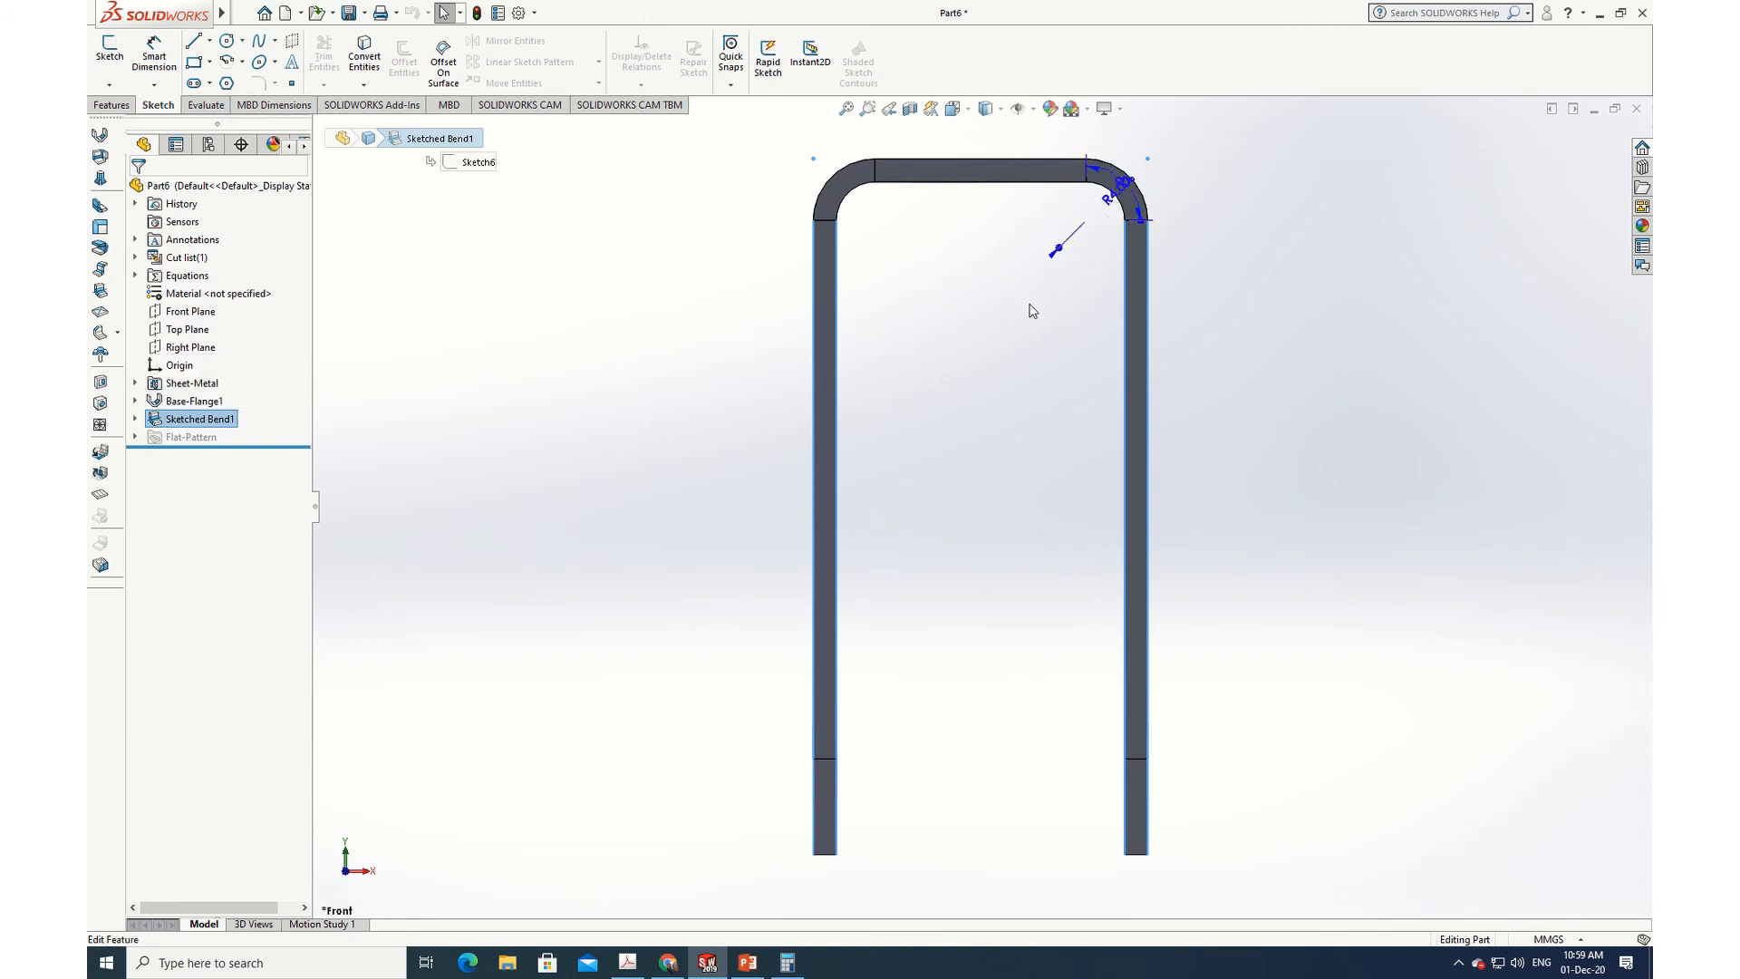
{"action": "left_click", "coordinate": [149, 423]}
{"action": "left_click", "coordinate": [163, 365]}
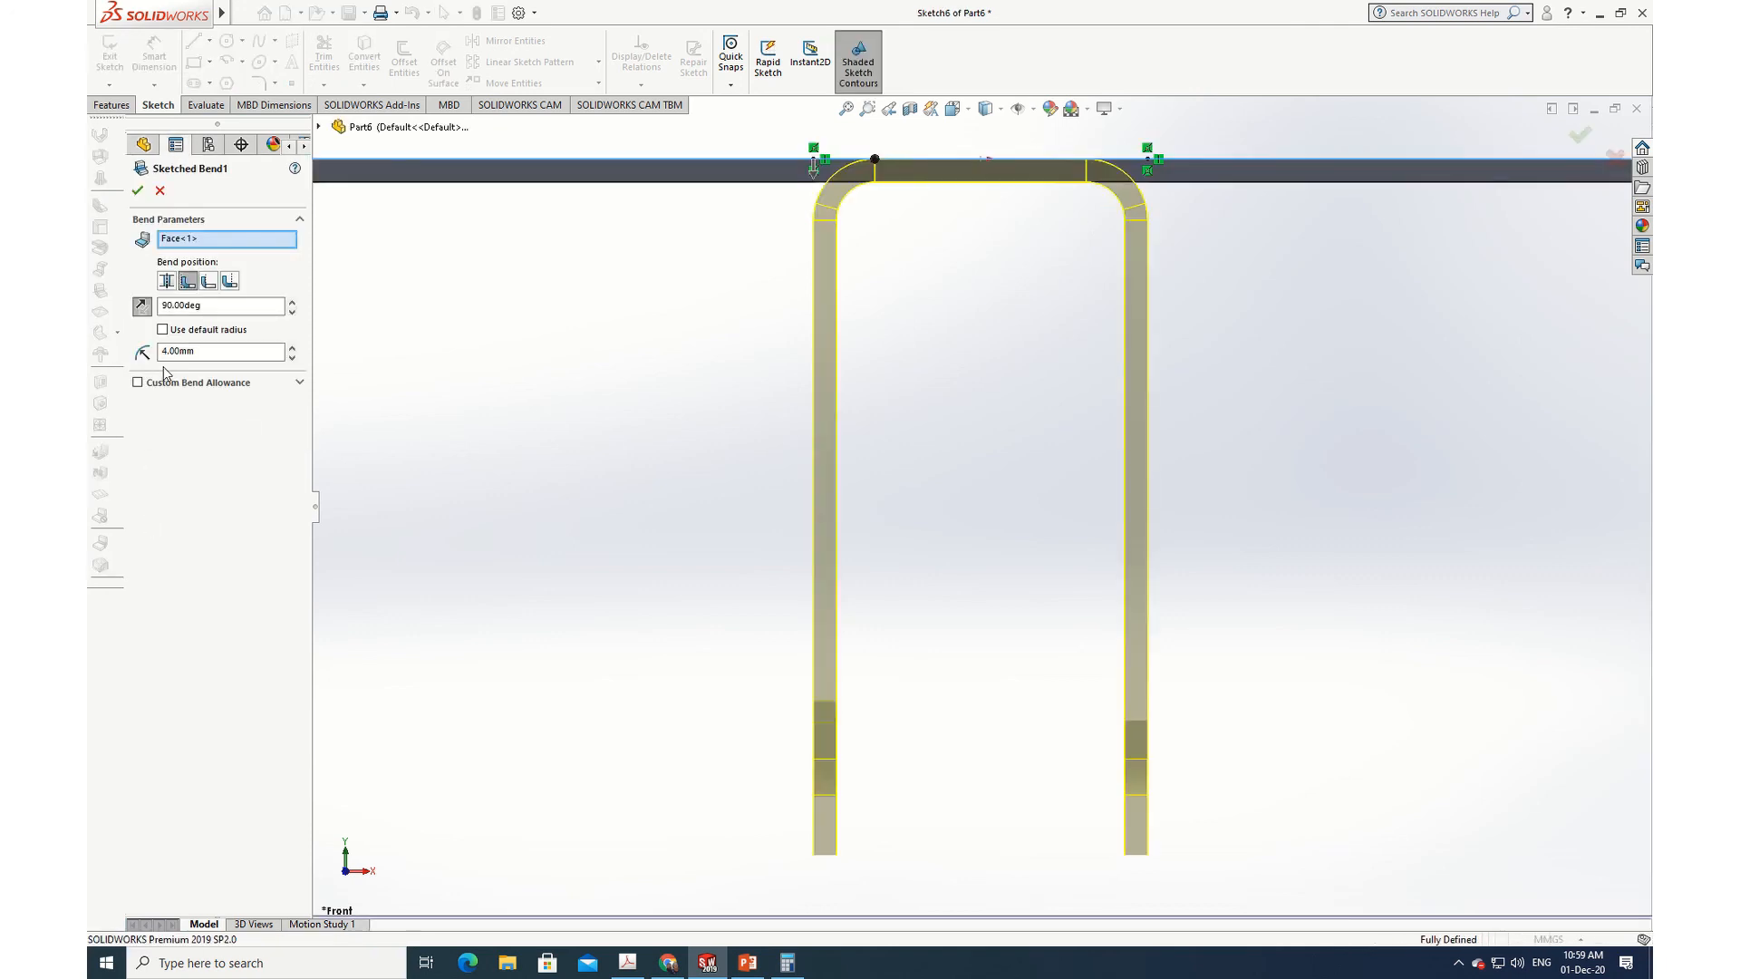
{"action": "left_click", "coordinate": [166, 283]}
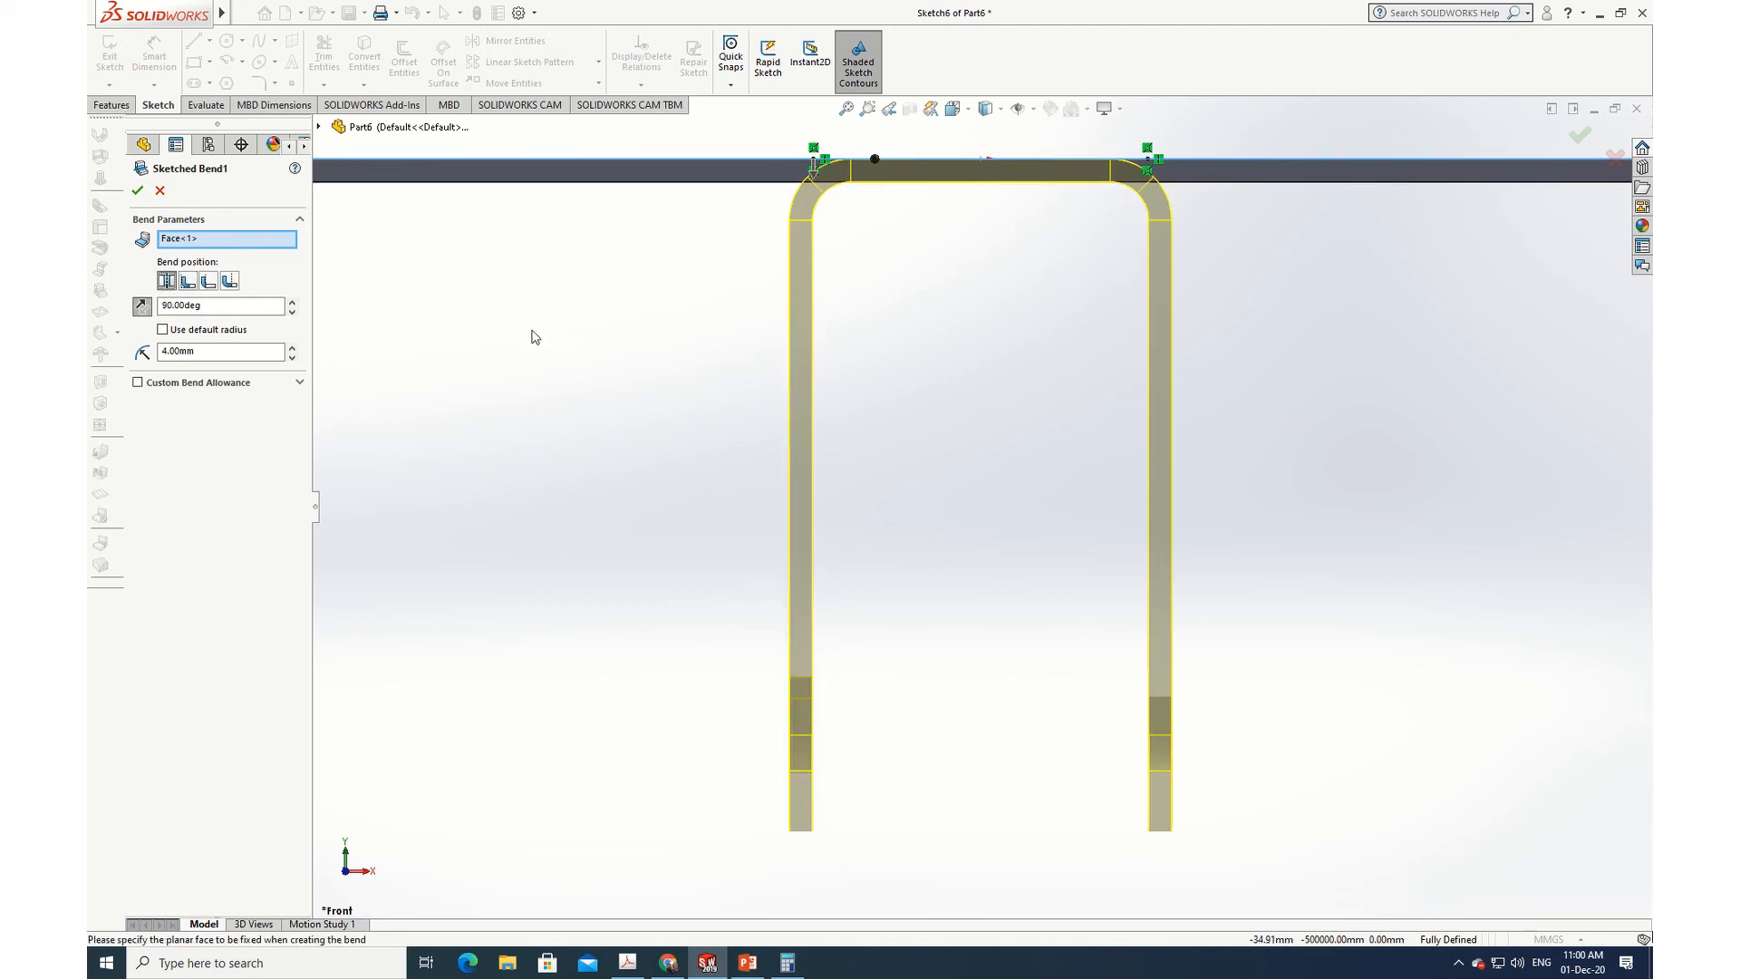
{"action": "left_click", "coordinate": [186, 282]}
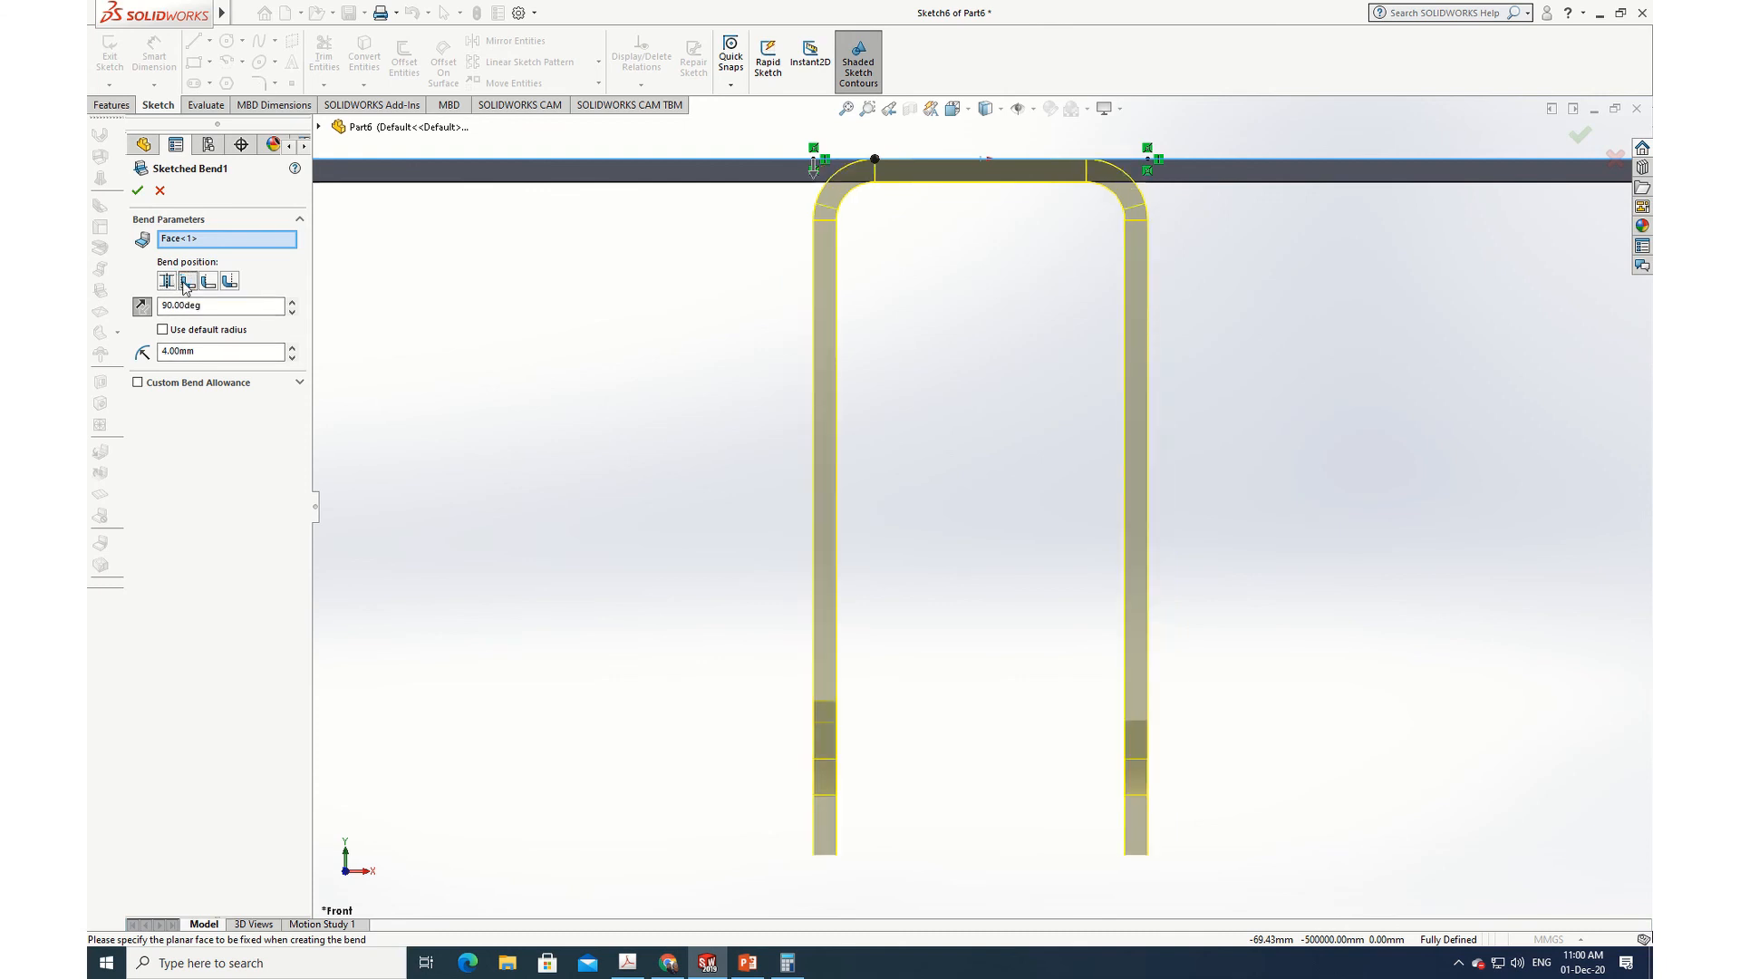
{"action": "left_click", "coordinate": [208, 281]}
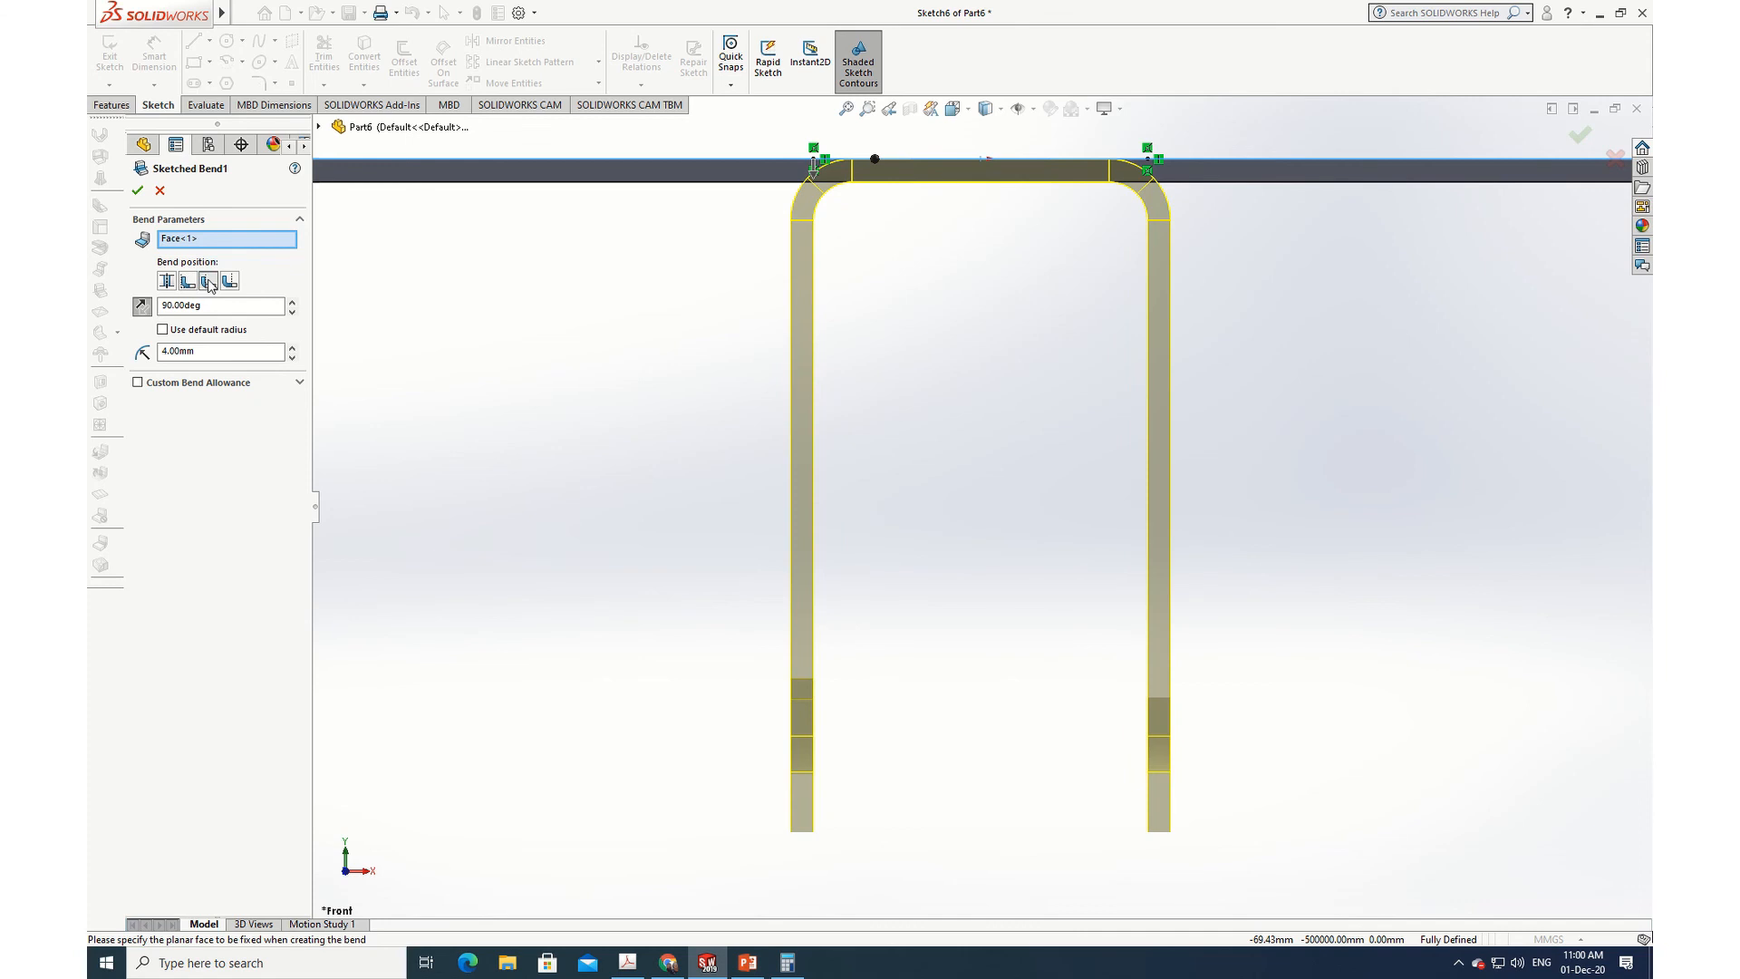
{"action": "left_click", "coordinate": [231, 282]}
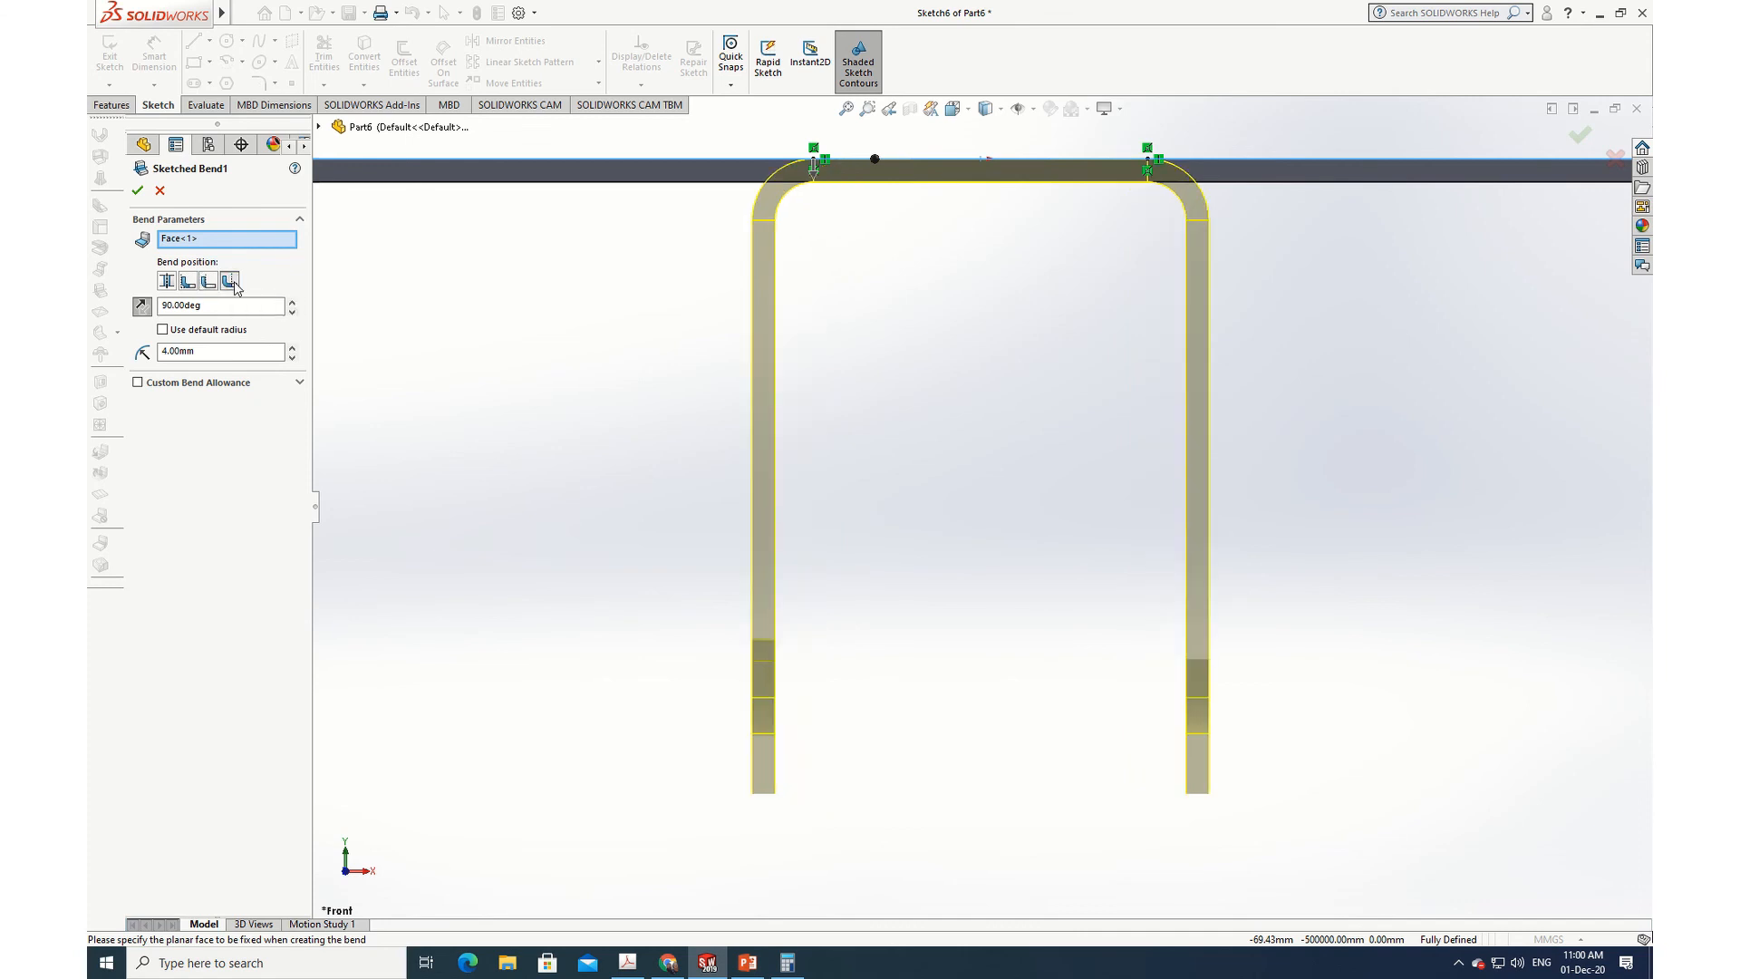
{"action": "left_click", "coordinate": [188, 282]}
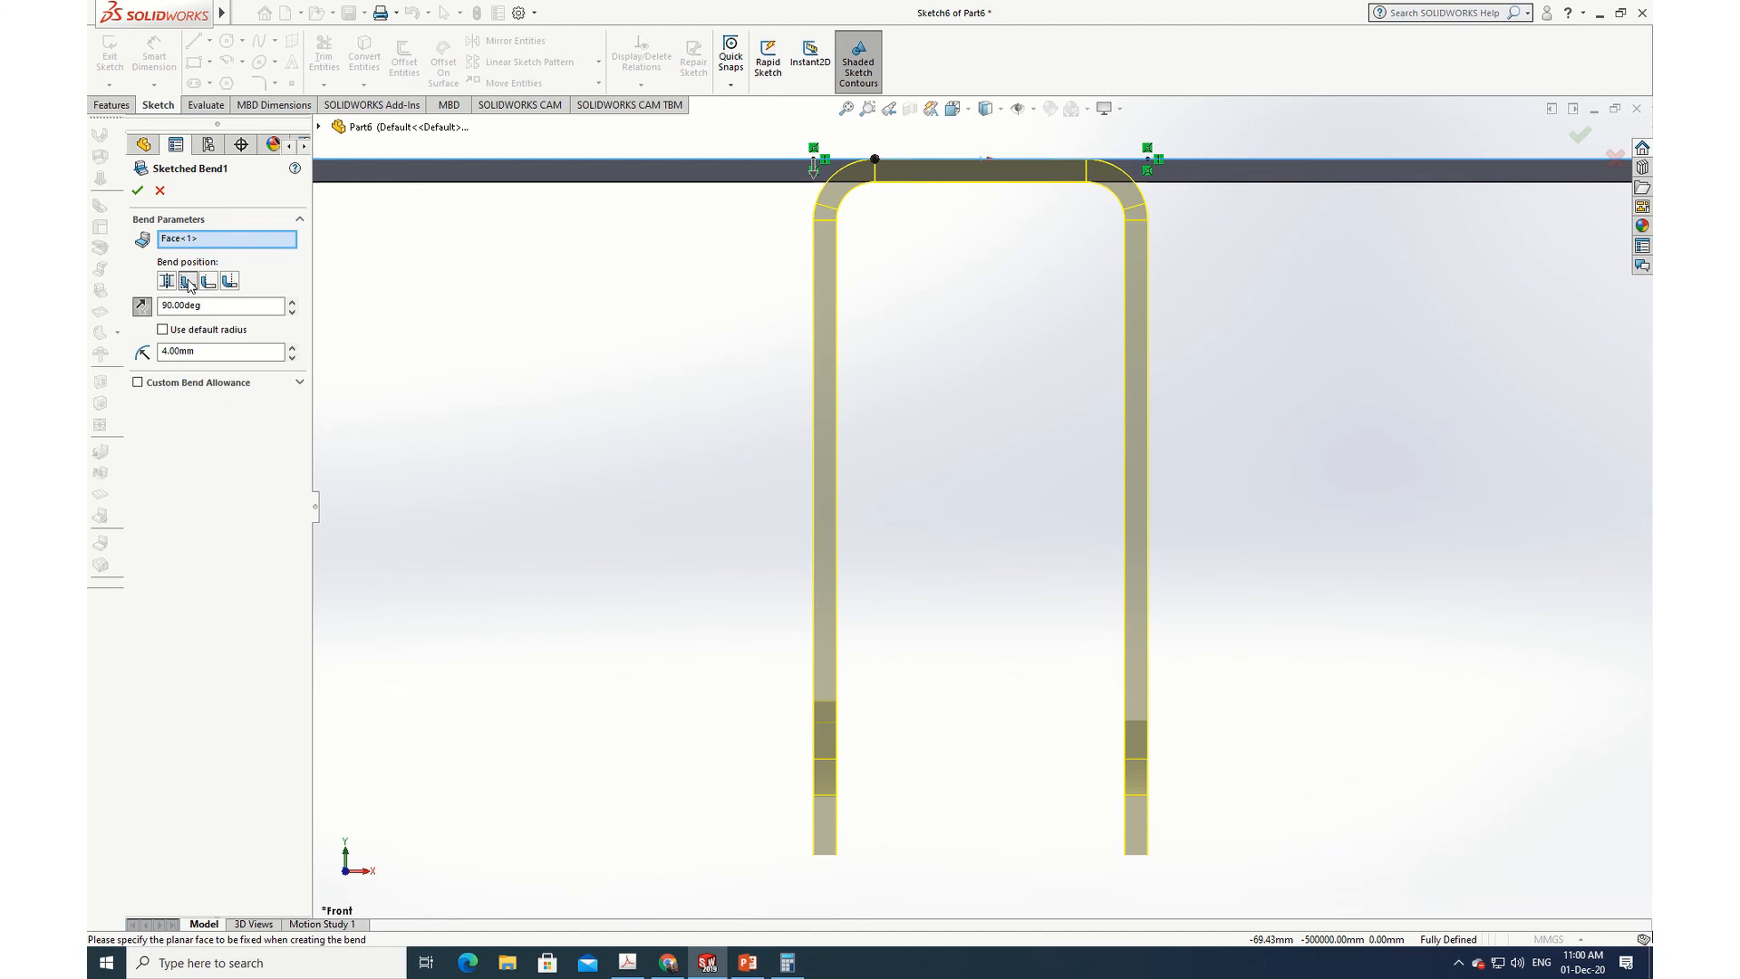
{"action": "left_click", "coordinate": [138, 191]}
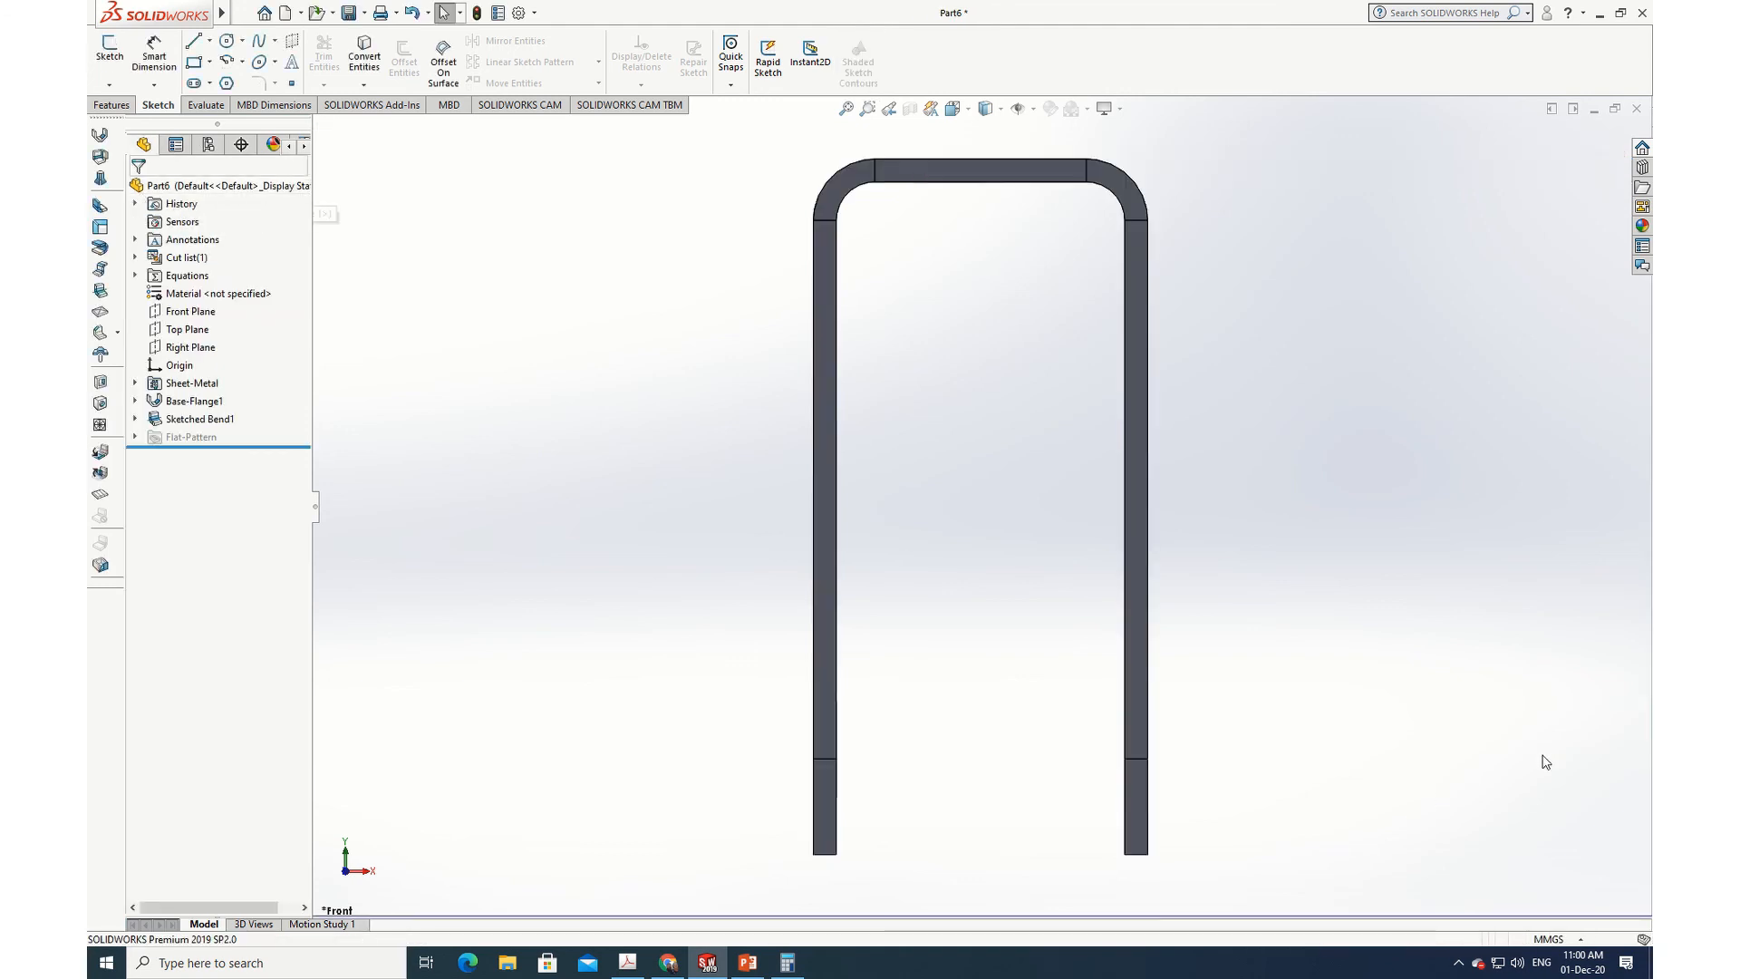
Step: Save the part as "5. Bracket" in the Caster Wheel Assembly folder on the Desktop
{"action": "middle_click_drag", "start_coordinate": [1547, 761], "coordinate": [1441, 694]}
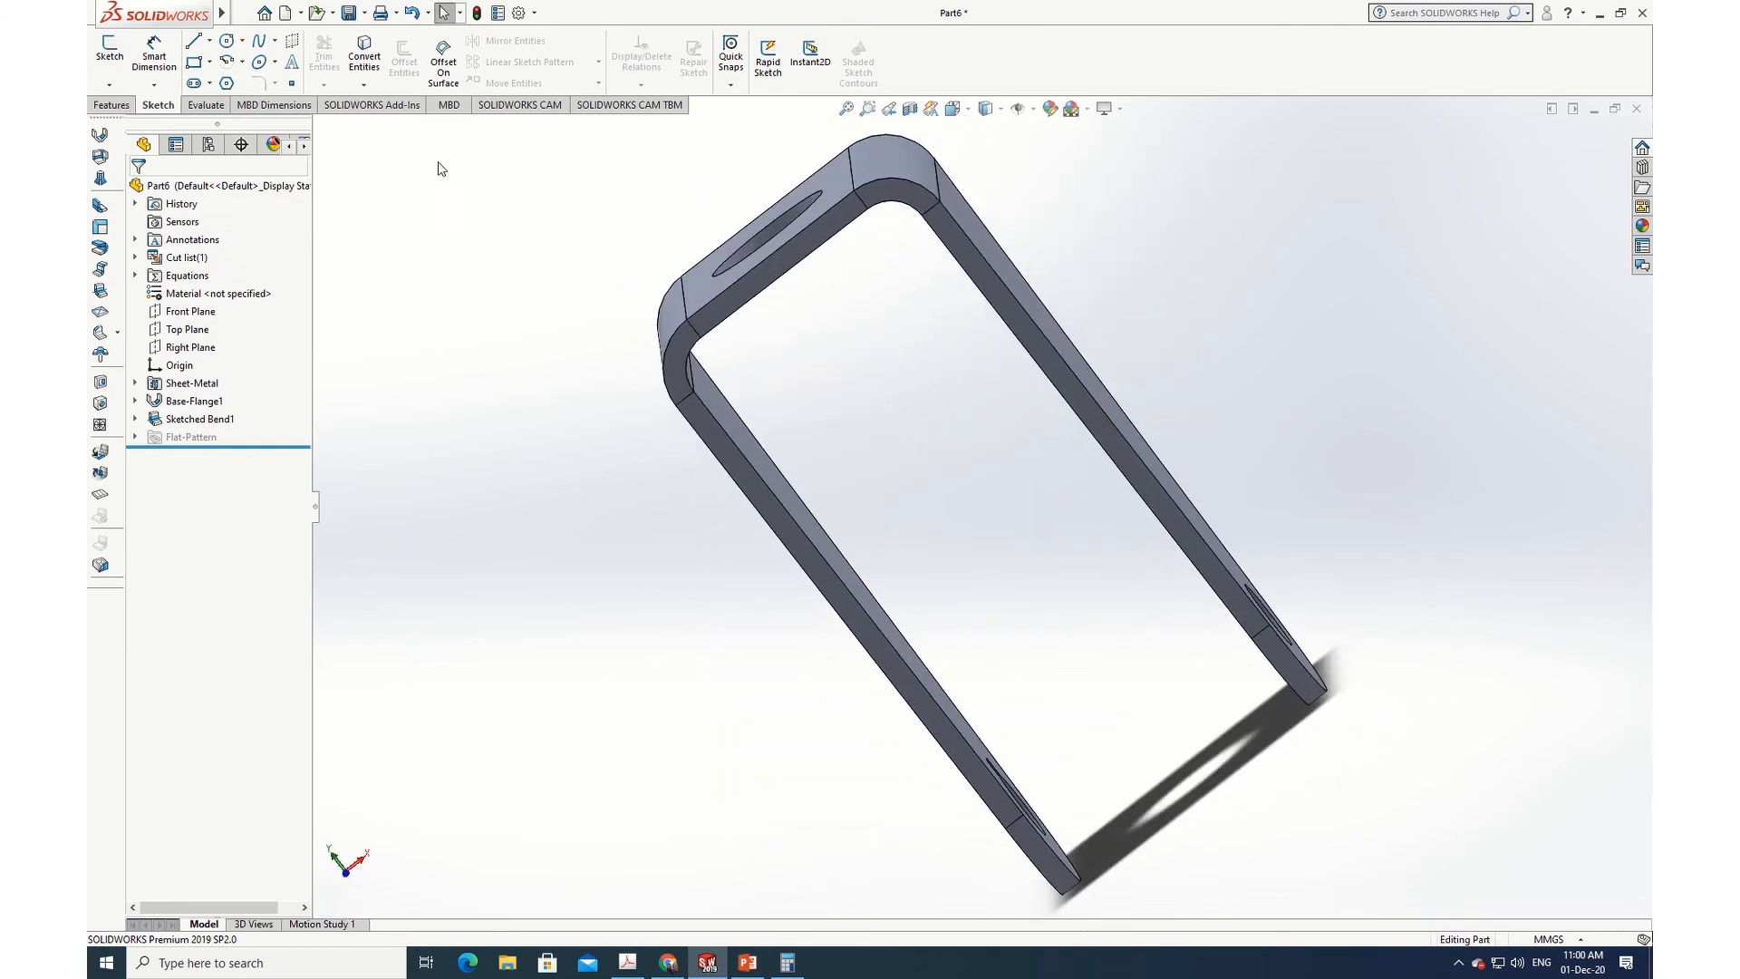
{"action": "left_click", "coordinate": [242, 14]}
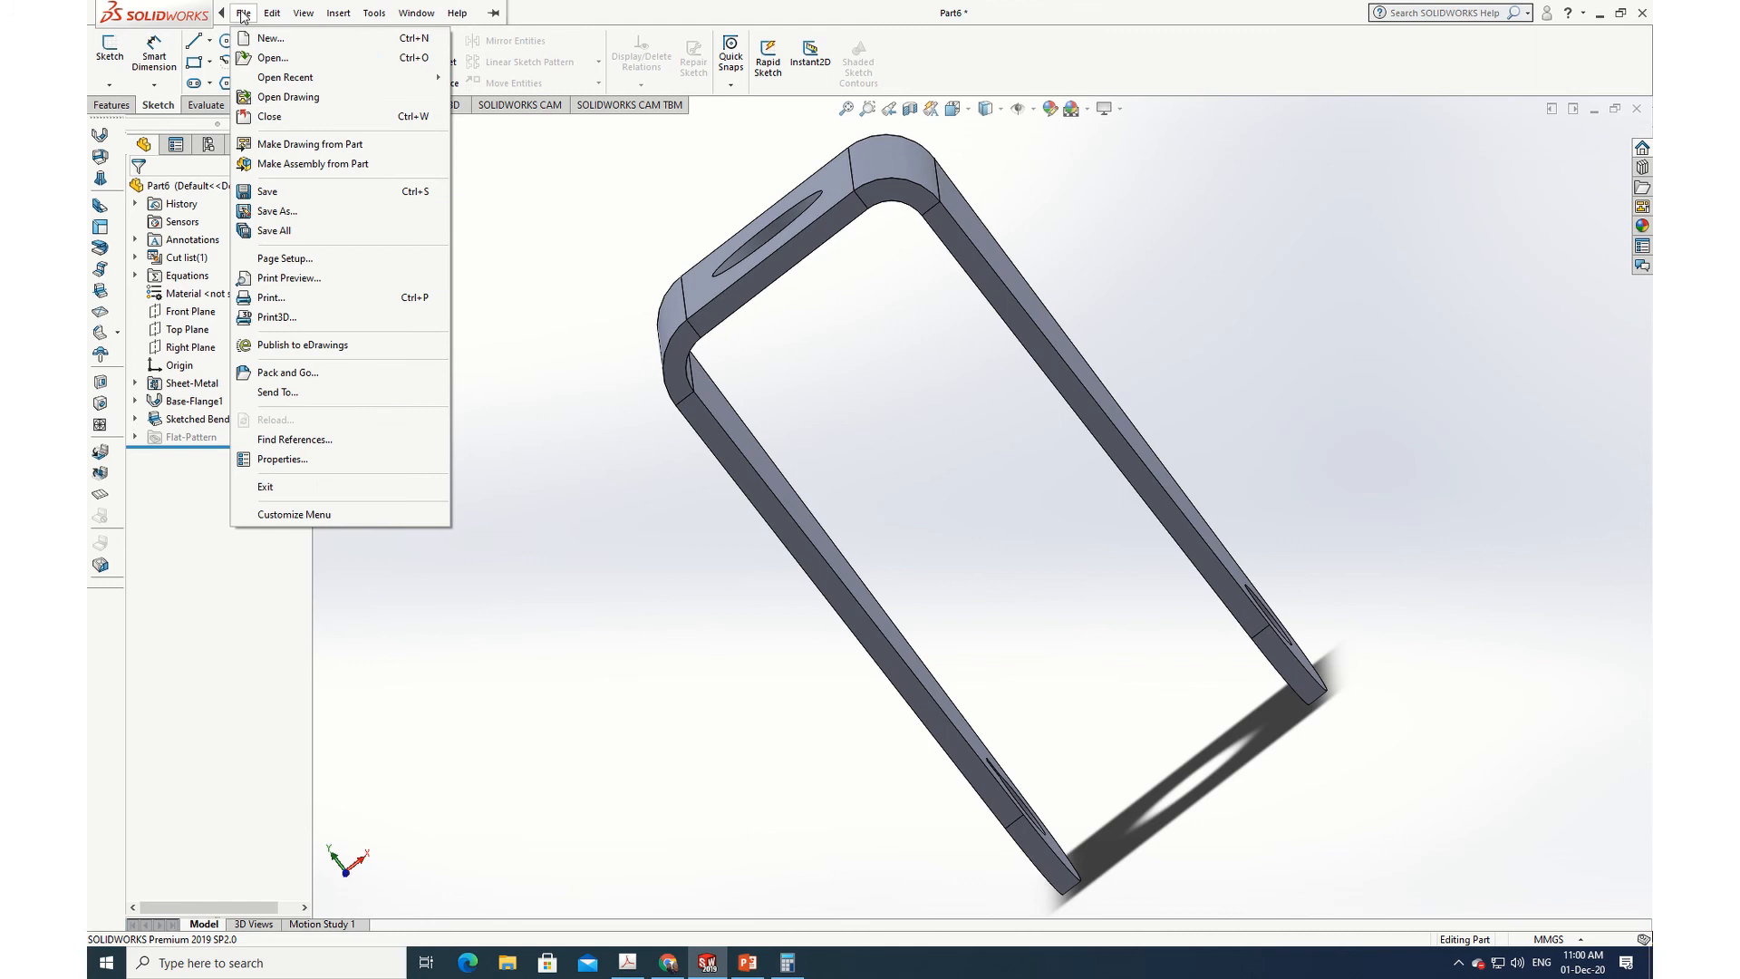
{"action": "left_click", "coordinate": [279, 215]}
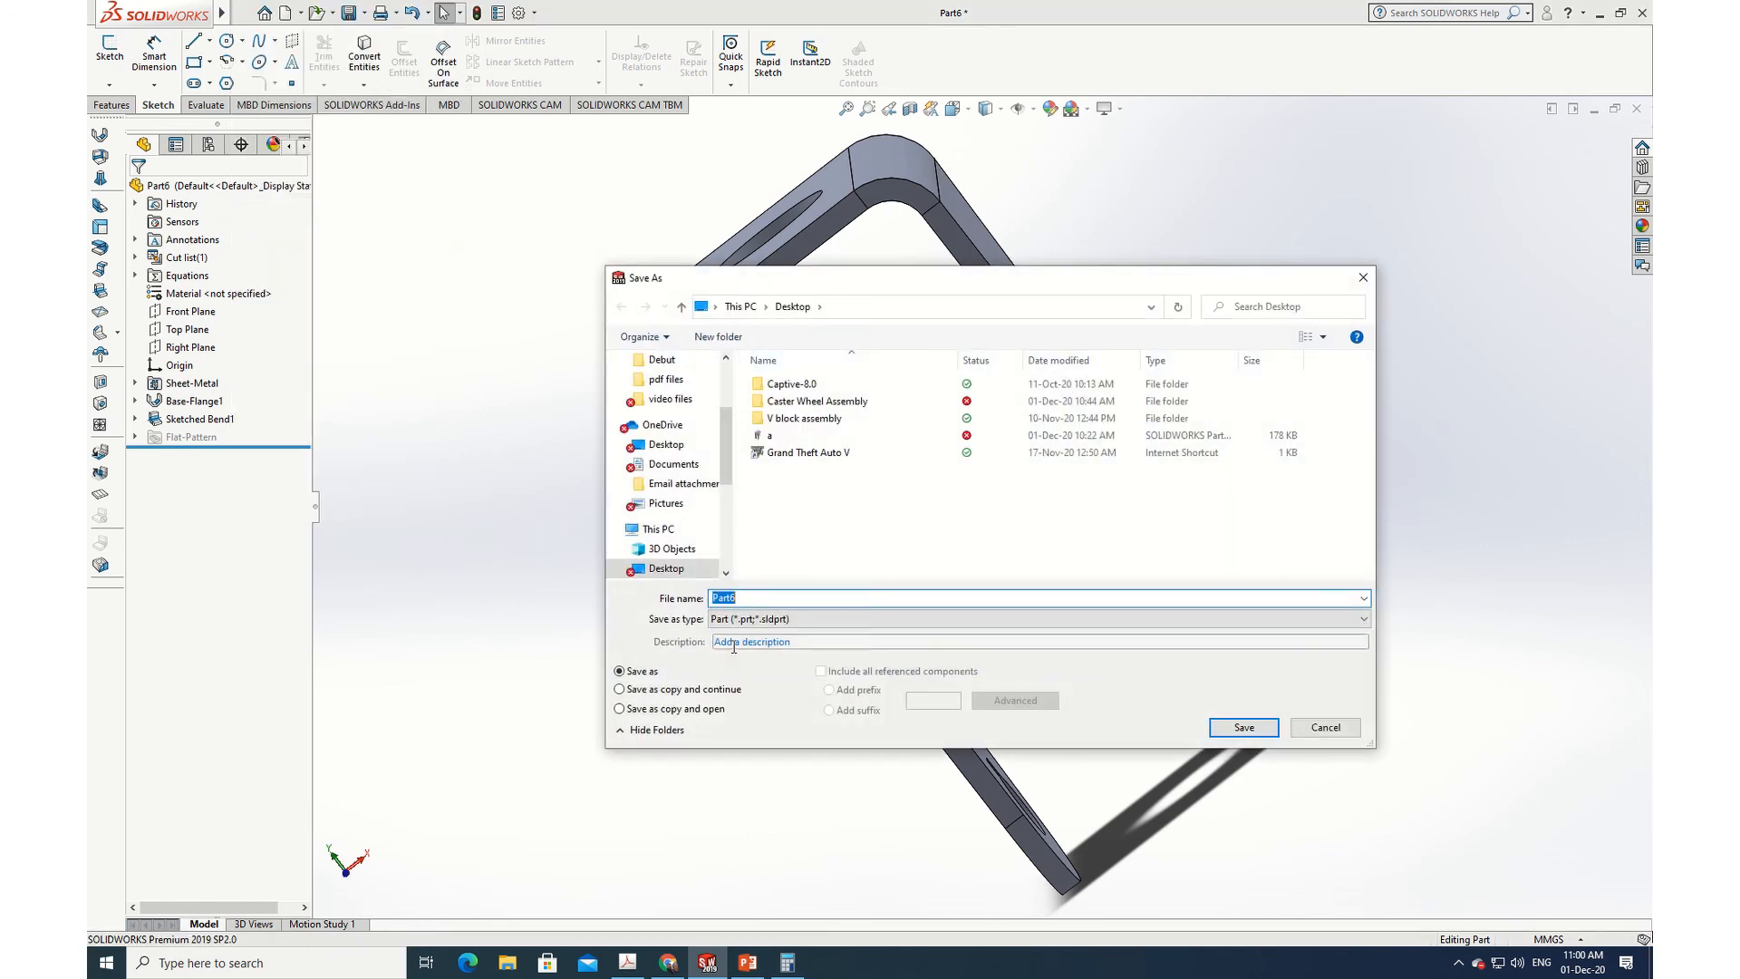
{"action": "double_click", "coordinate": [821, 402]}
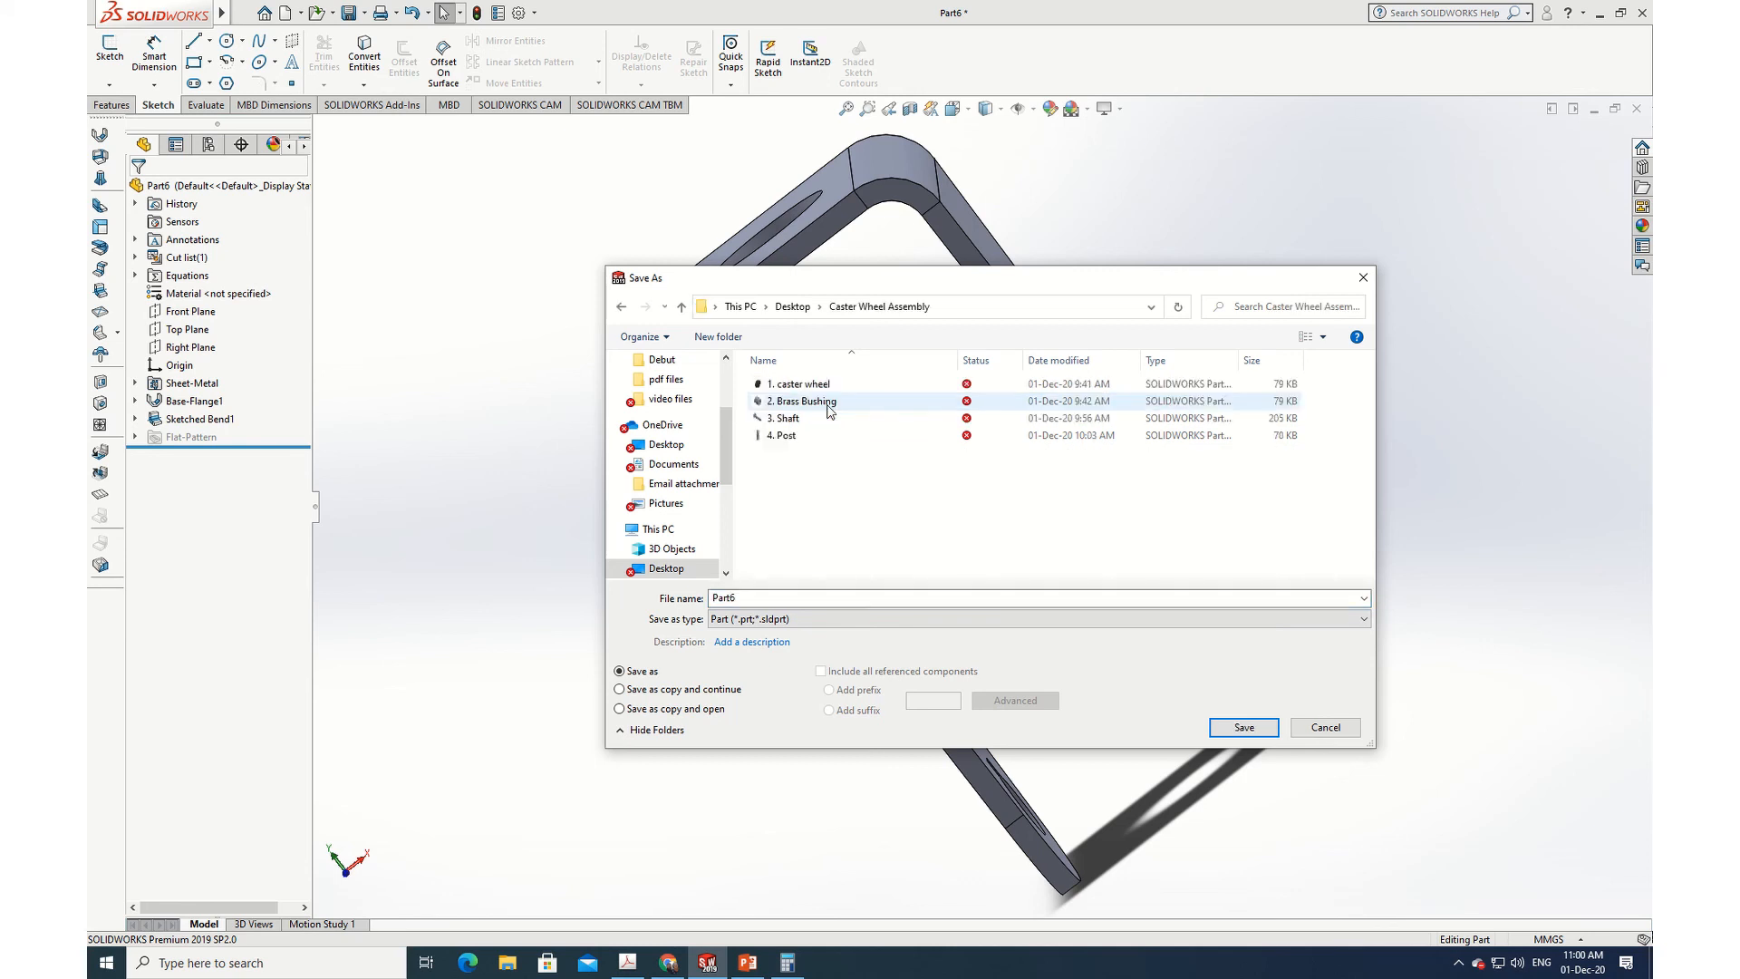
{"action": "left_click", "coordinate": [745, 606]}
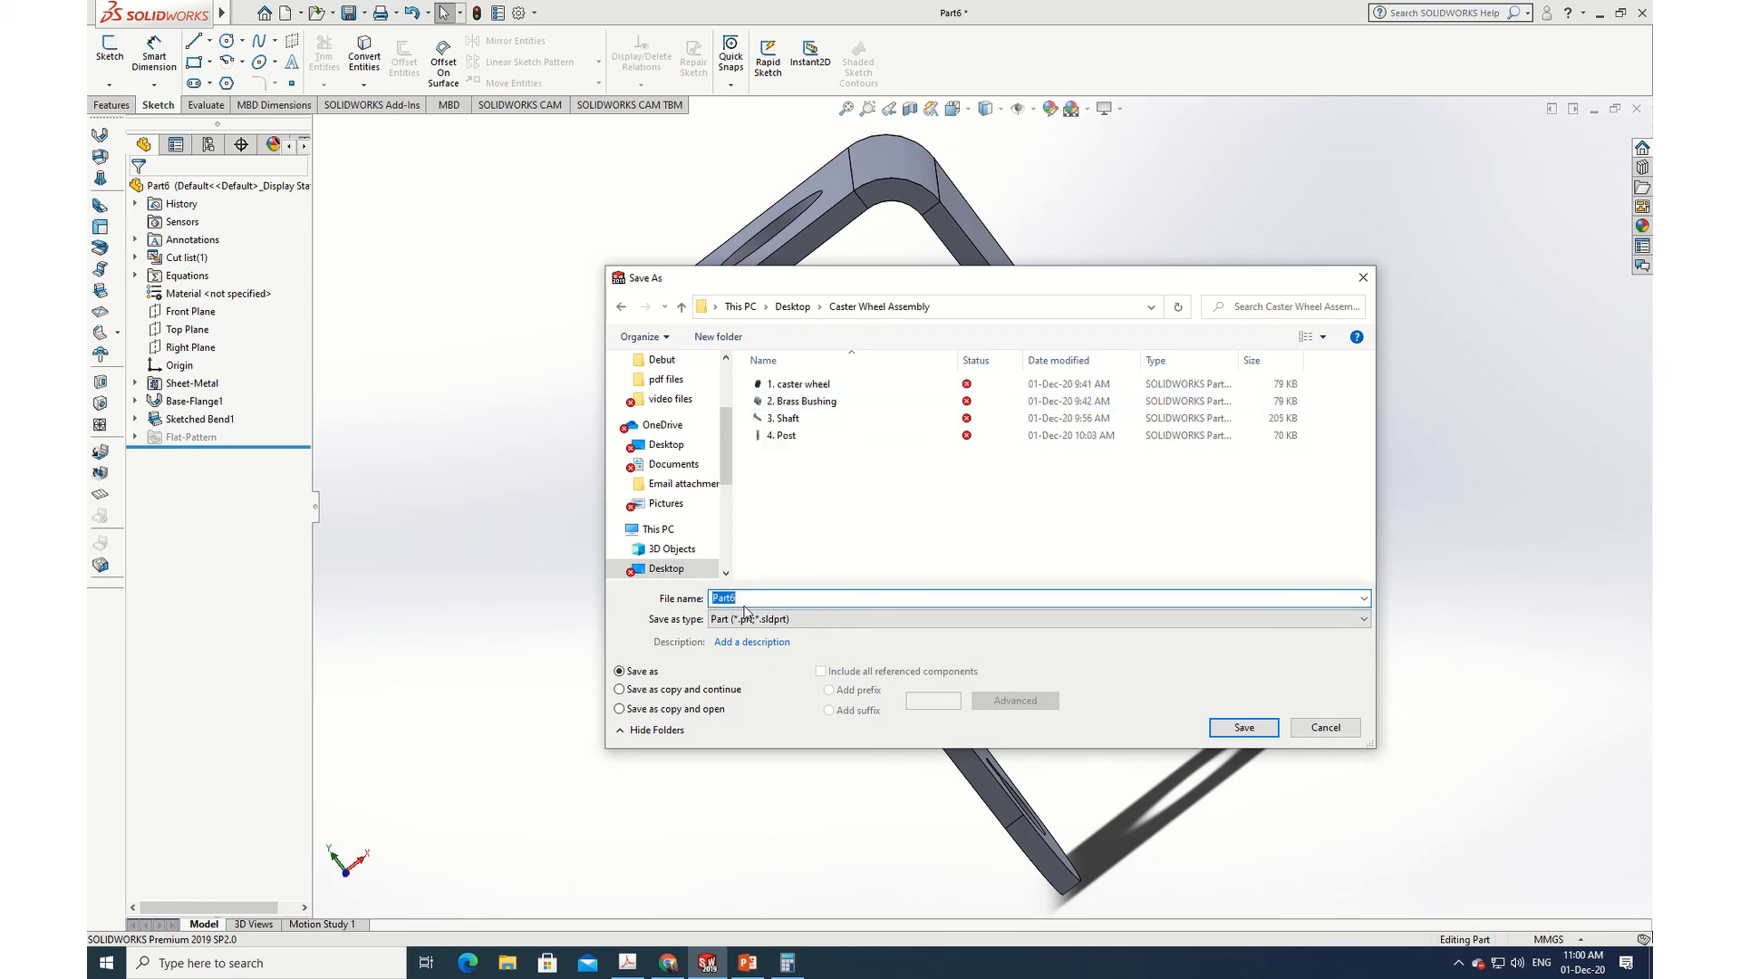
{"action": "type", "text": "5. Bracket"}
{"action": "left_click", "coordinate": [1246, 729]}
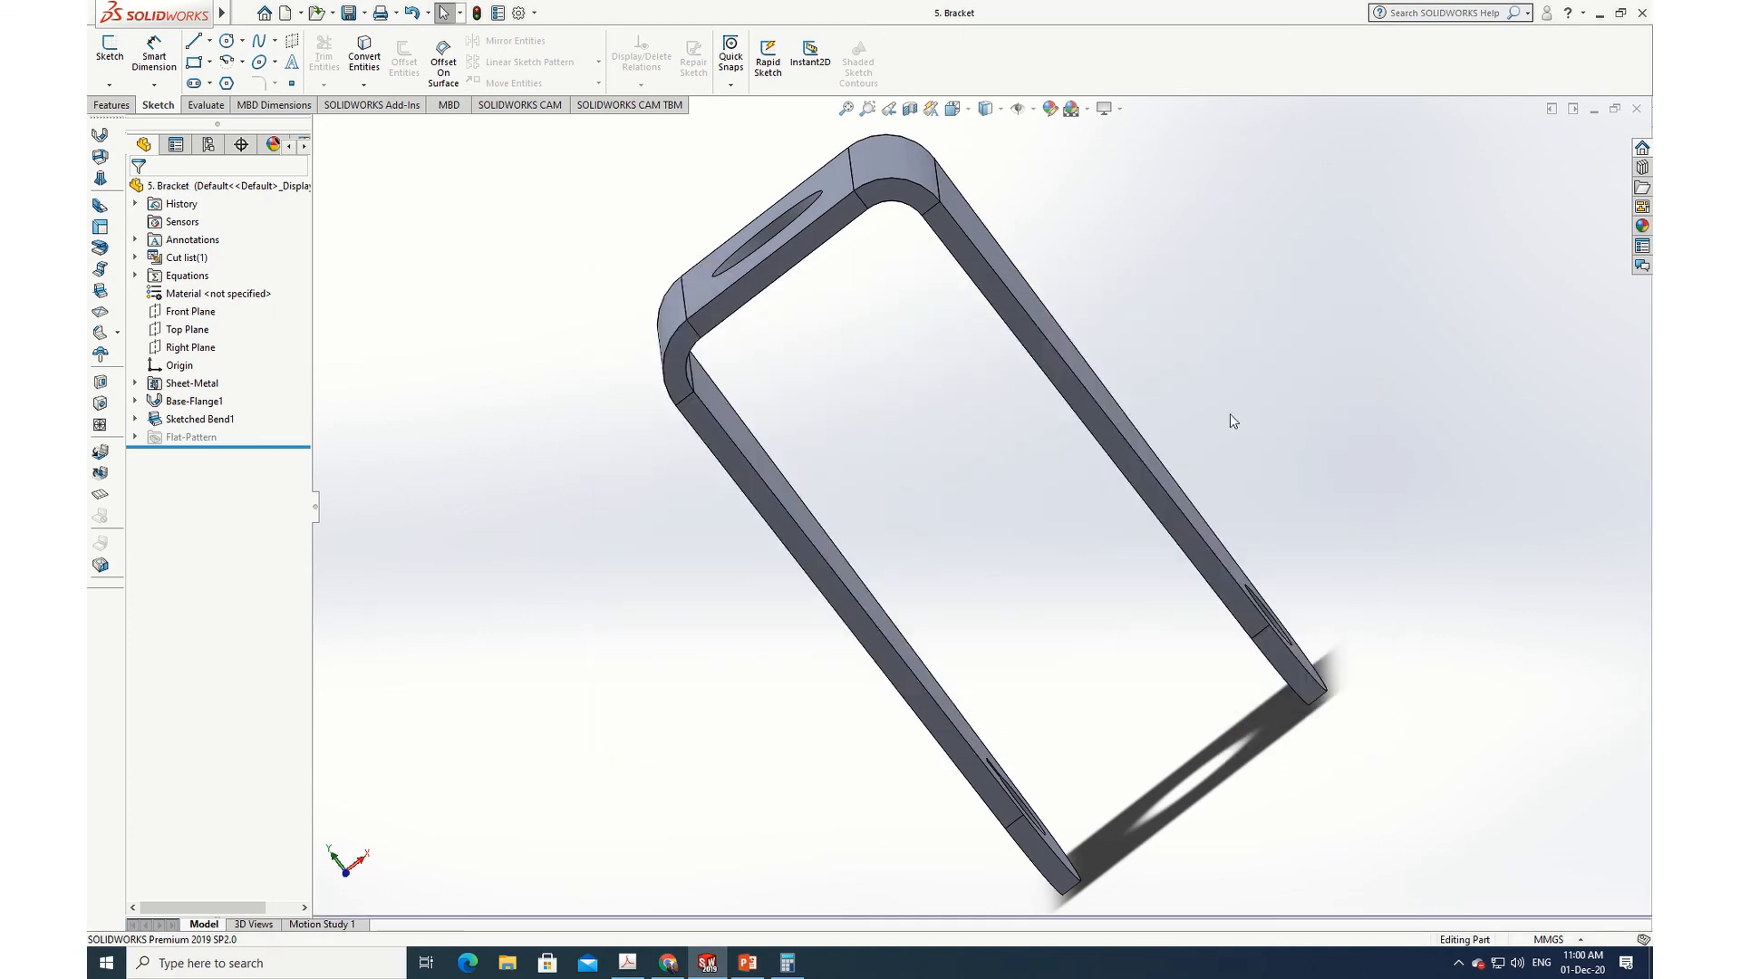
Step: Show the bracket in isometric view, save it again and close the part
{"action": "key", "text": "space"}
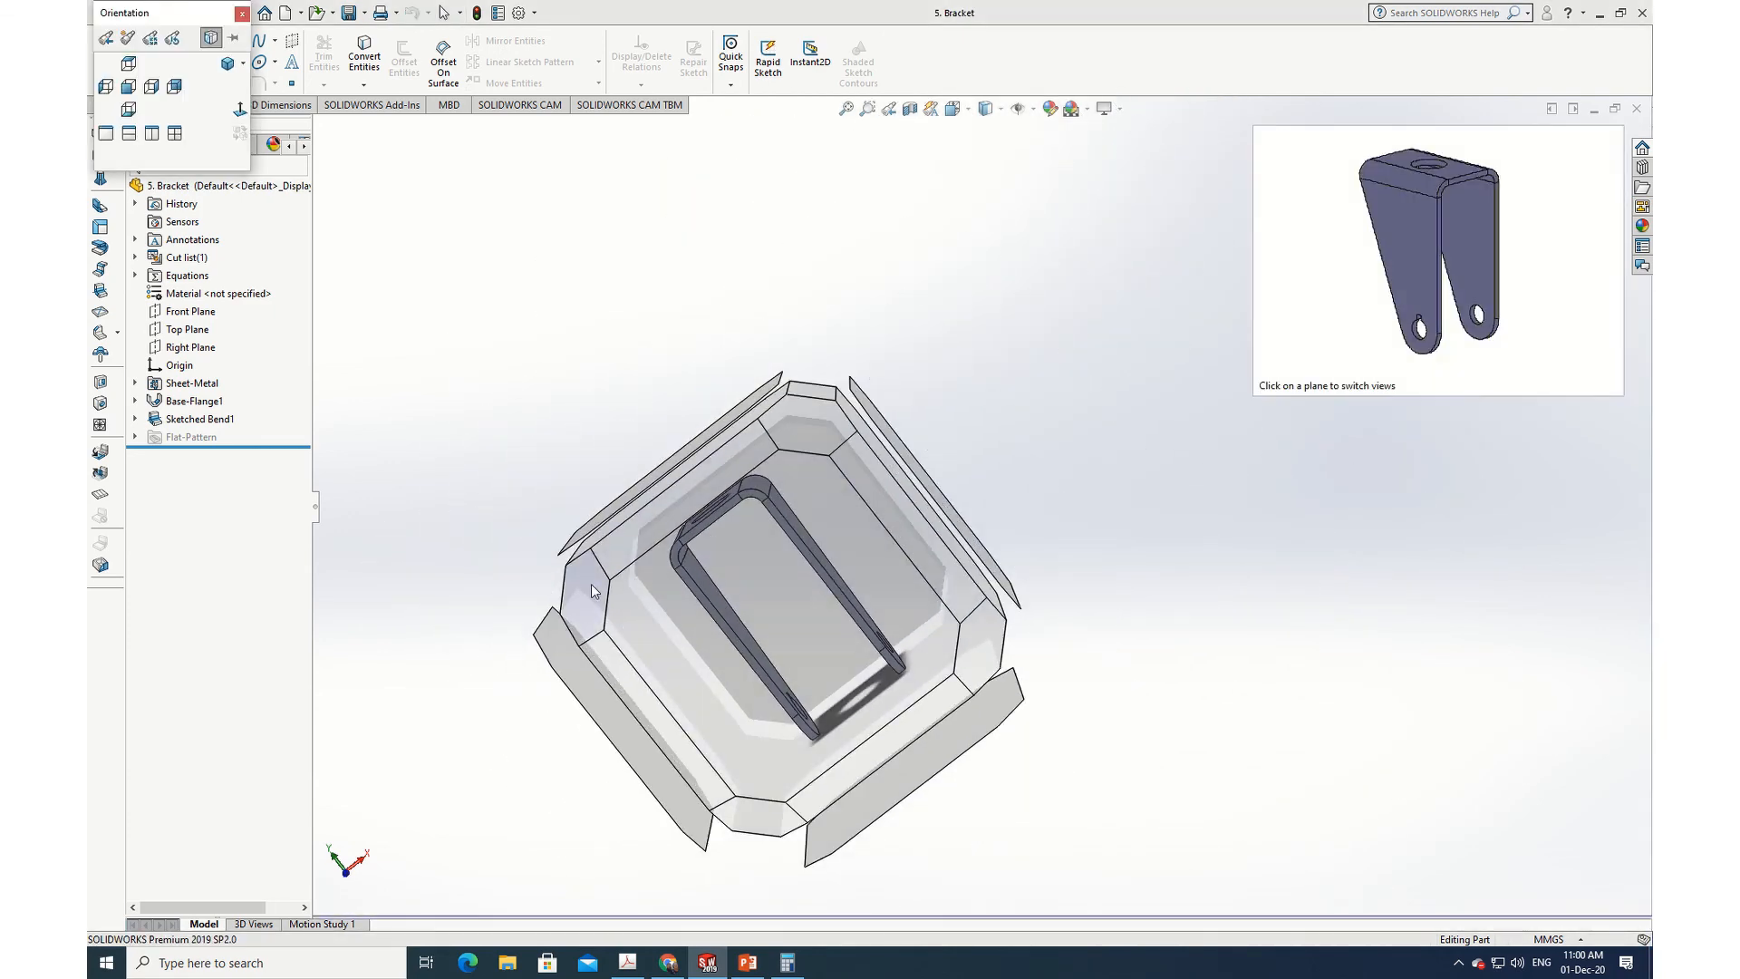
{"action": "left_click", "coordinate": [818, 428]}
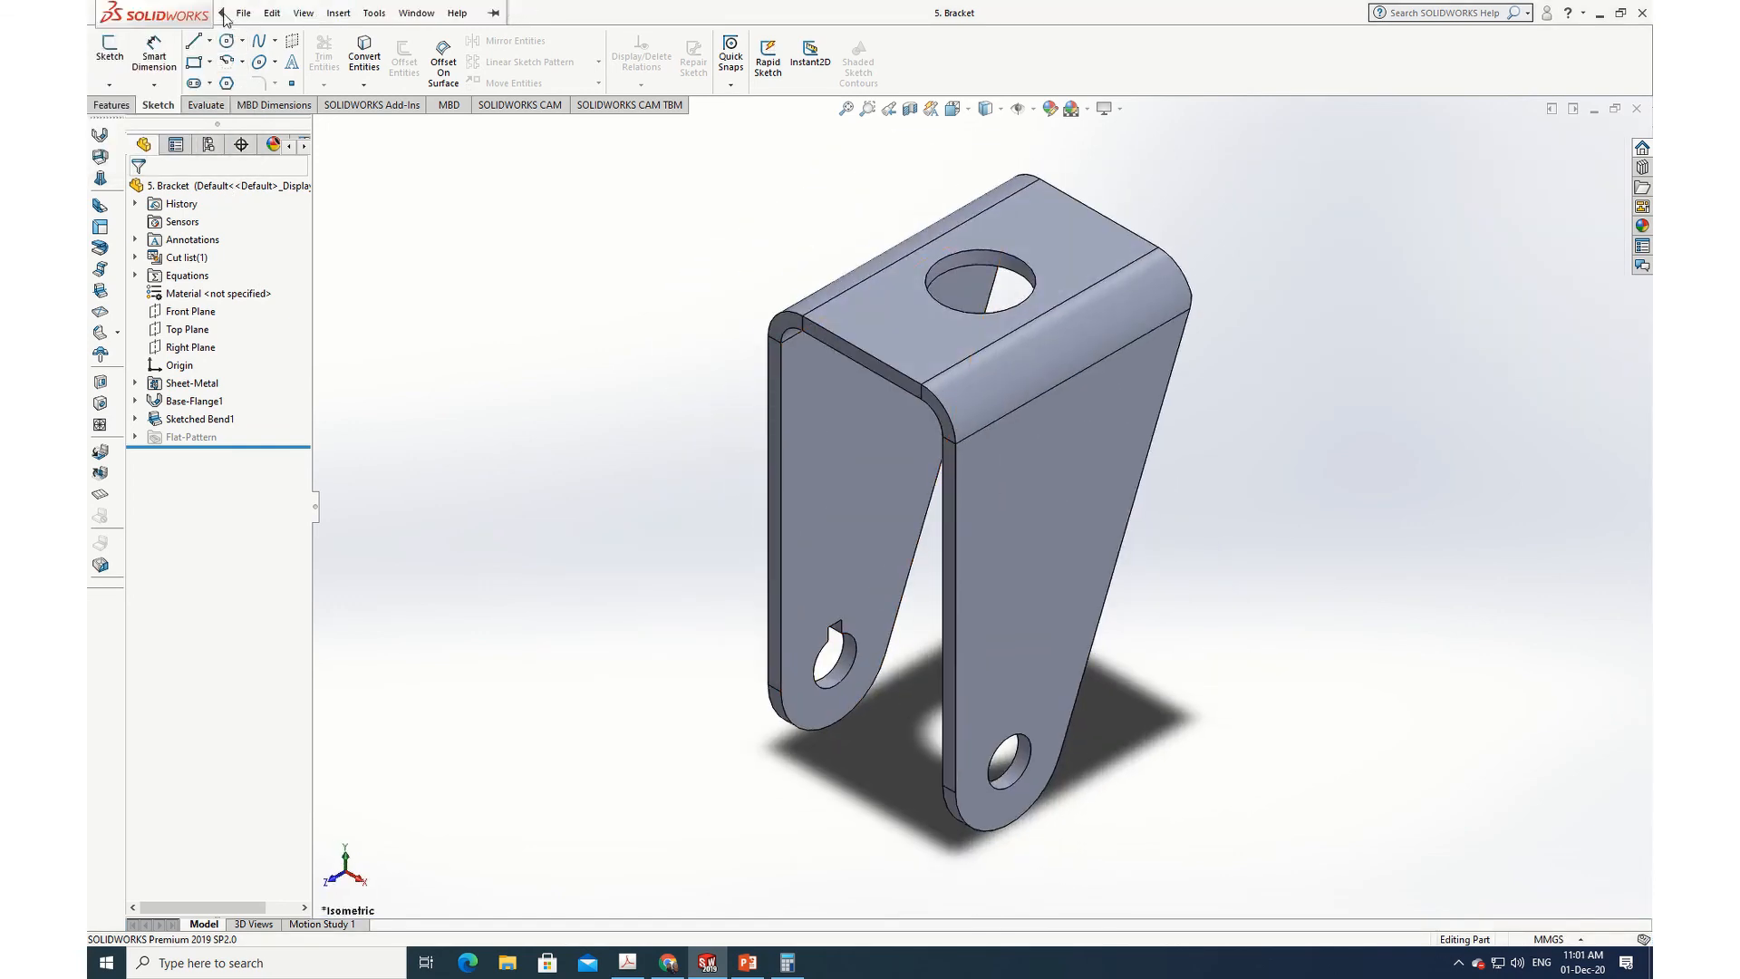
{"action": "left_click", "coordinate": [243, 14]}
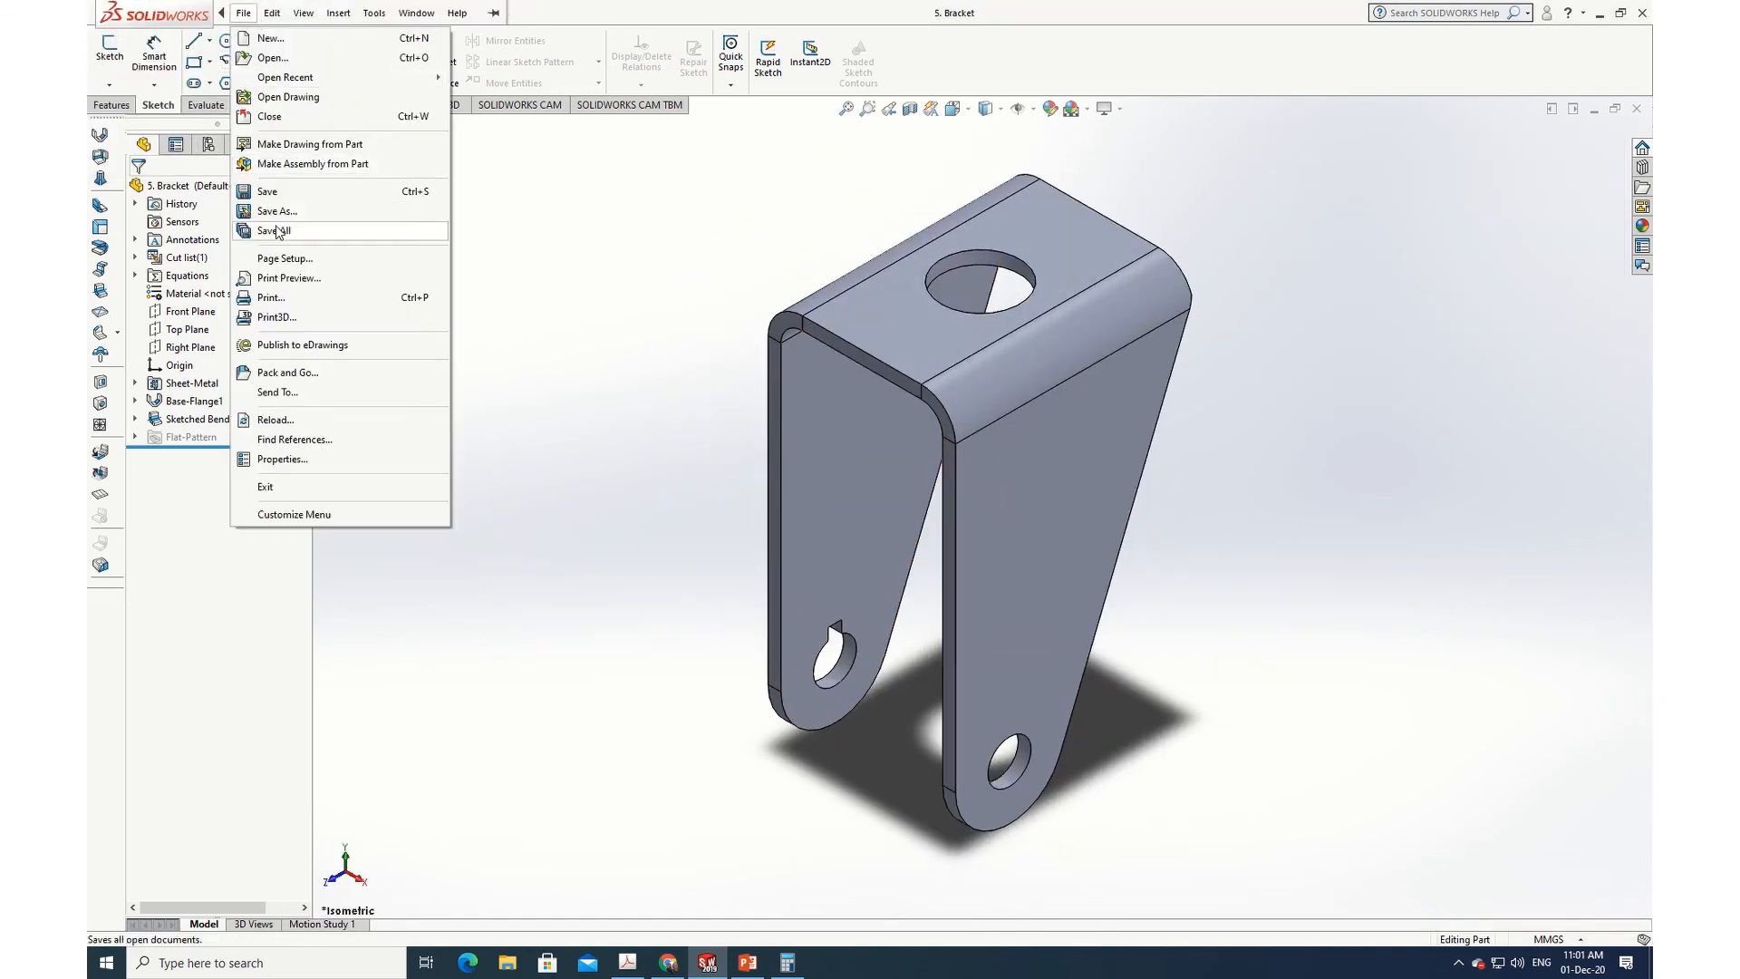
{"action": "left_click", "coordinate": [271, 191]}
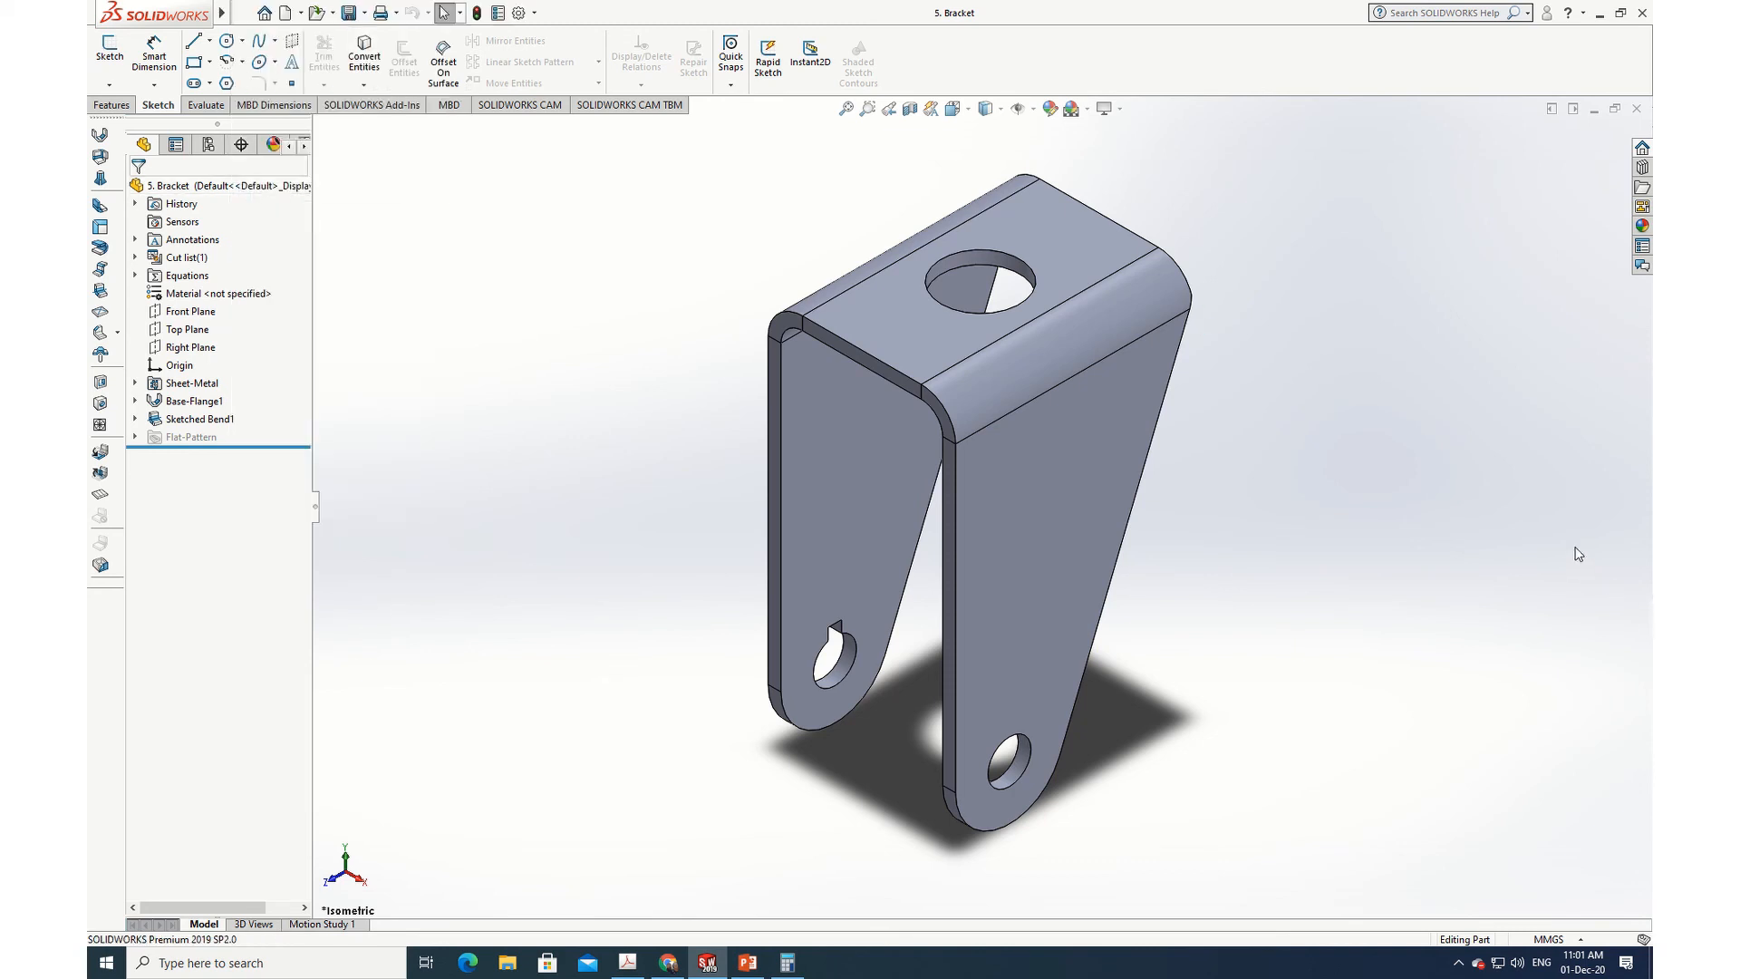
{"action": "left_click", "coordinate": [1638, 109]}
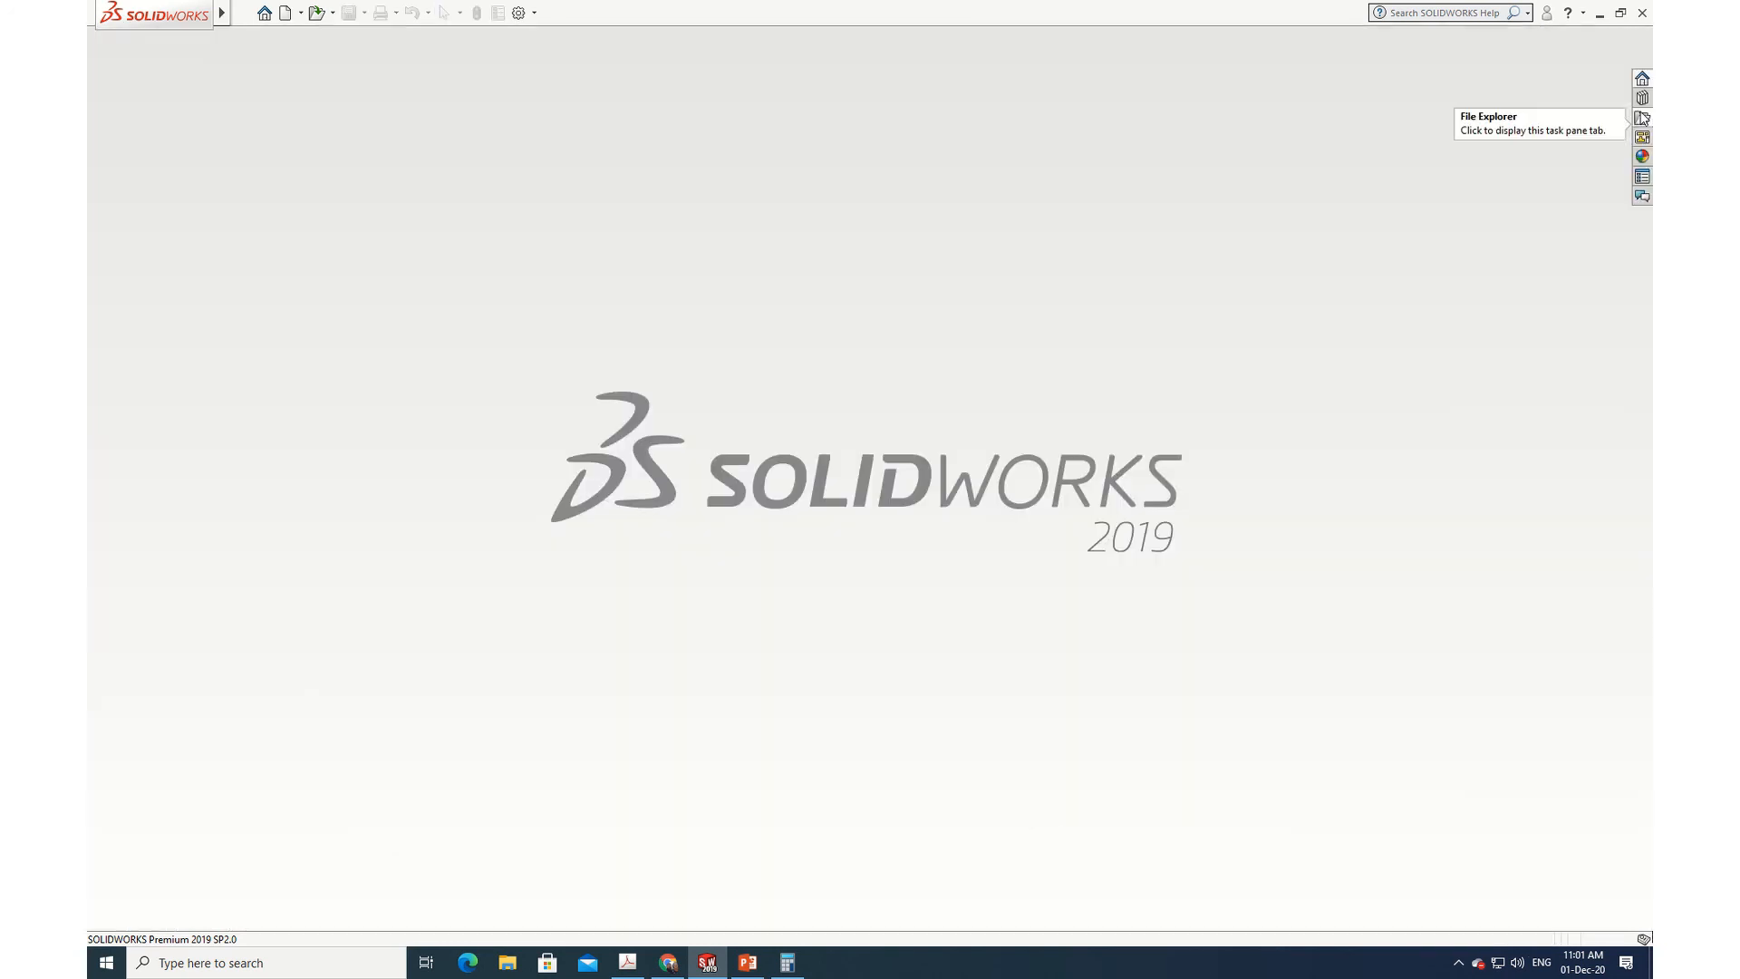